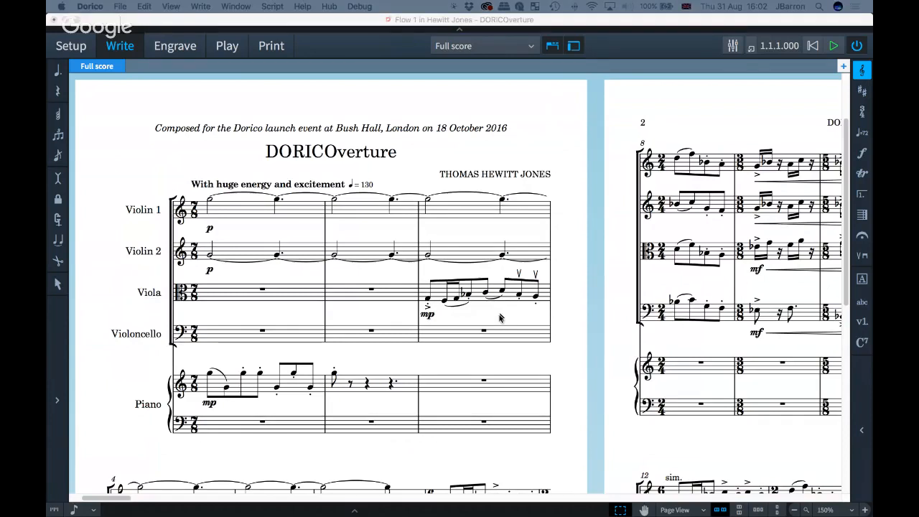
{"action": "left_click", "coordinate": [589, 235]}
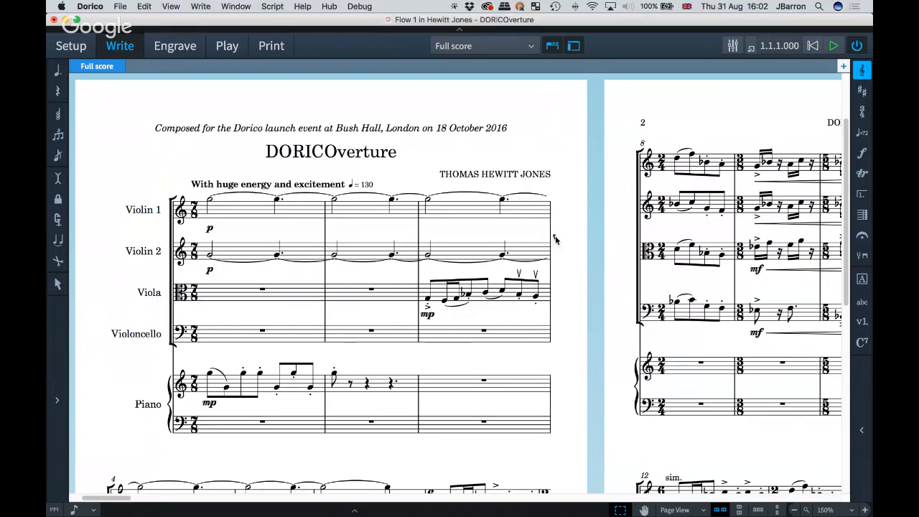
{"action": "left_click", "coordinate": [453, 6]}
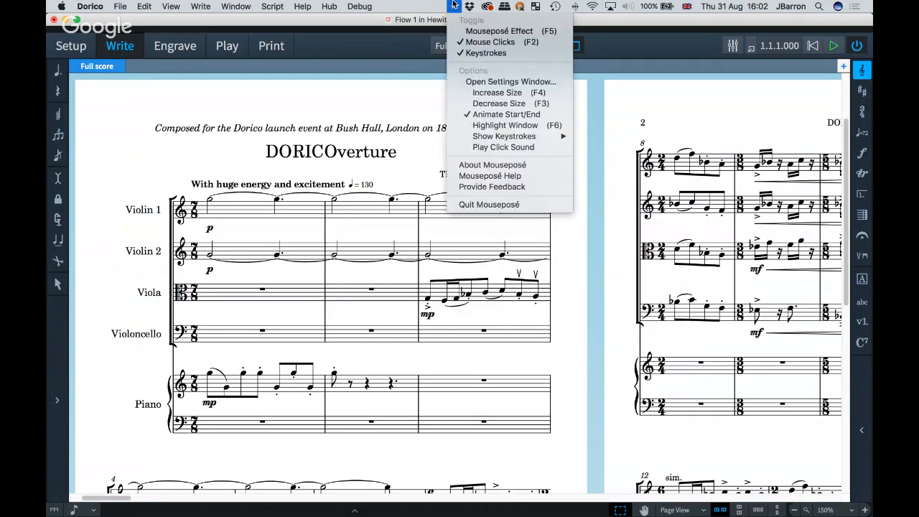
{"action": "left_click", "coordinate": [405, 90]}
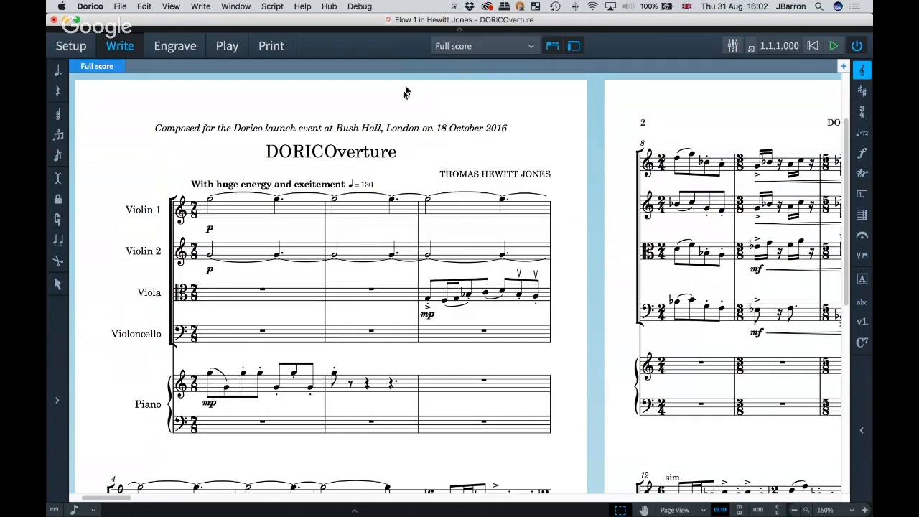
{"action": "left_click", "coordinate": [334, 200]}
{"action": "left_click", "coordinate": [349, 233]}
{"action": "left_click", "coordinate": [454, 8]}
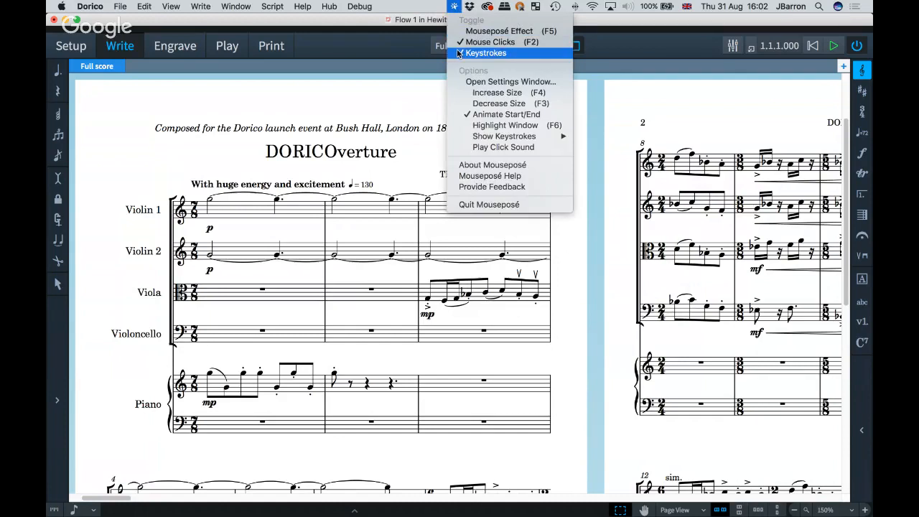
{"action": "left_click", "coordinate": [457, 40]}
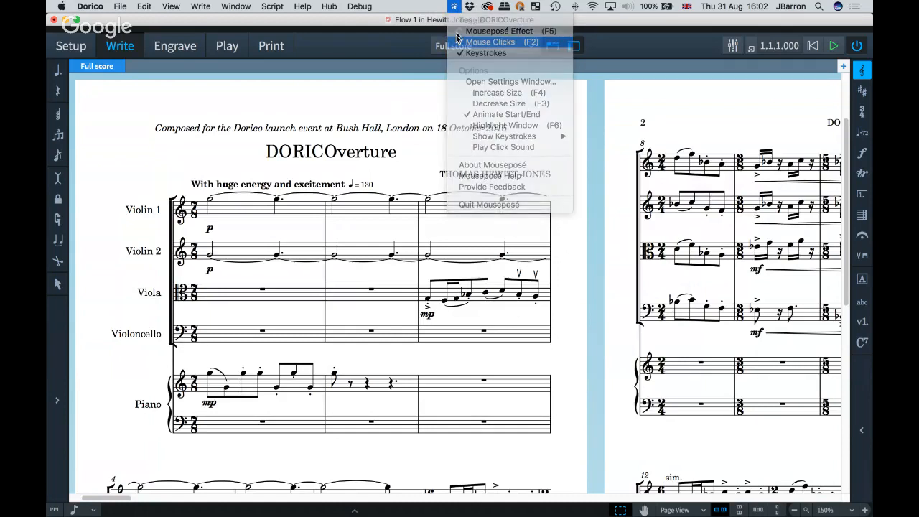
{"action": "left_click", "coordinate": [365, 195]}
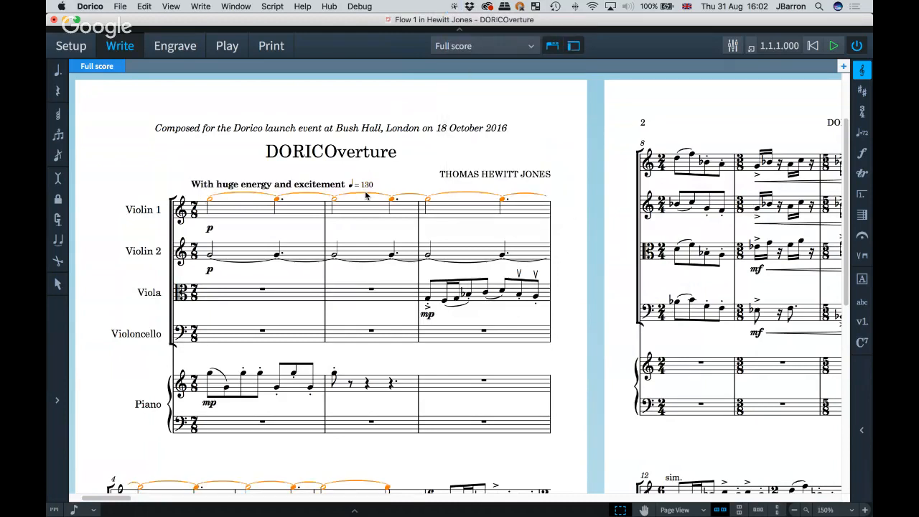
{"action": "key", "text": "Escape"}
Step: Quit Mouseposé and launch it again through a system search for "mouse"
{"action": "left_click", "coordinate": [454, 7]}
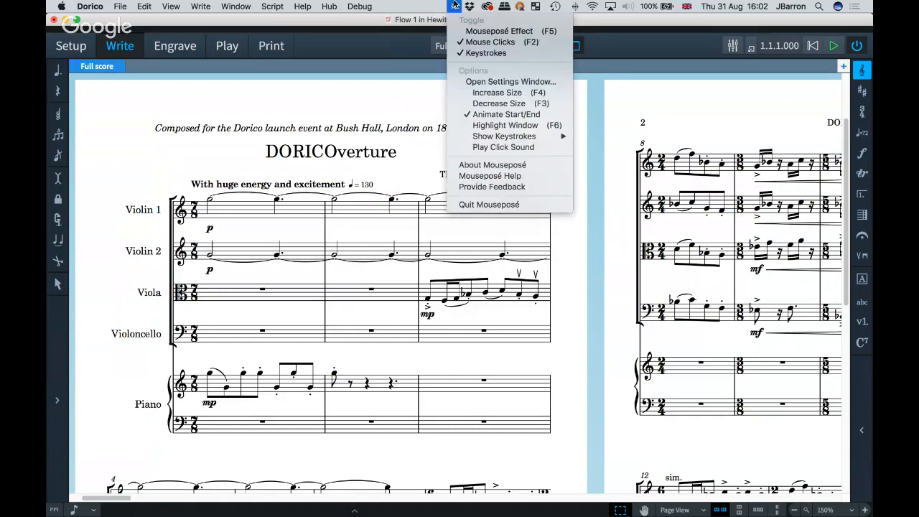
{"action": "left_click", "coordinate": [456, 204]}
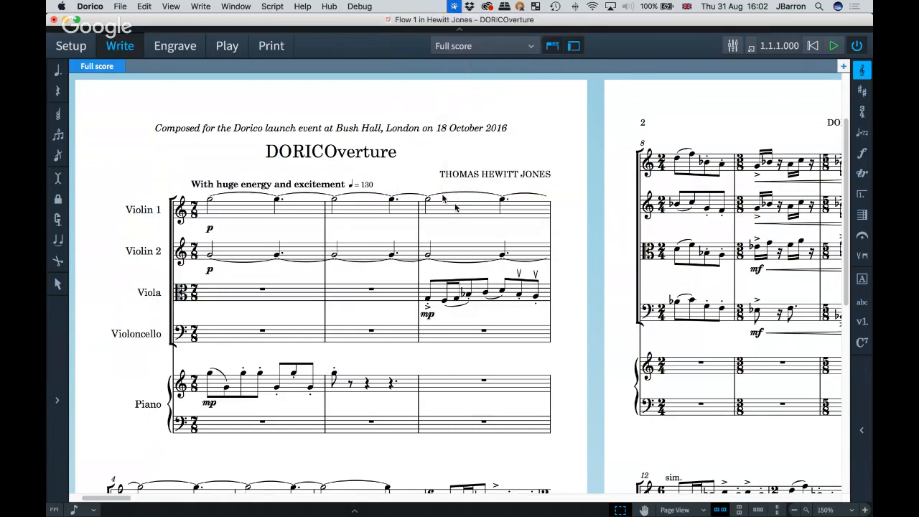
{"action": "key", "text": "super+space"}
{"action": "type", "text": "m"}
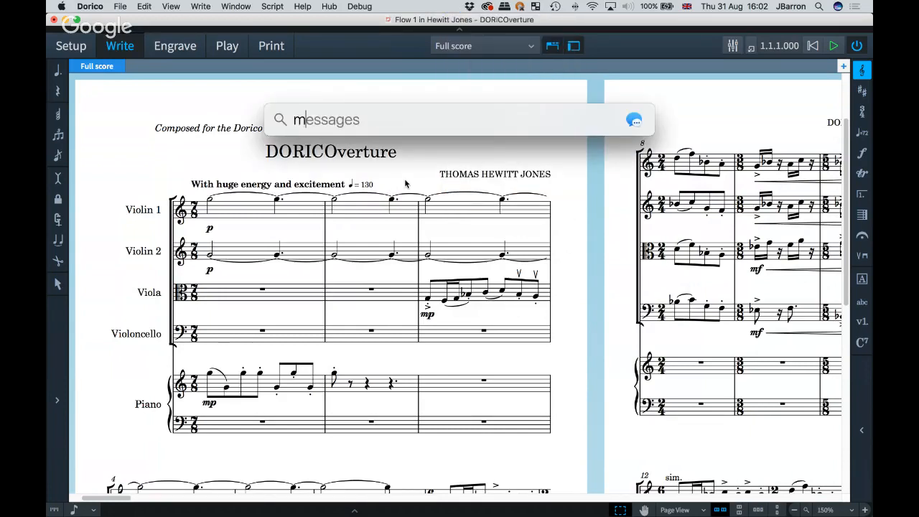
{"action": "type", "text": "ouse"}
{"action": "key", "text": "Return"}
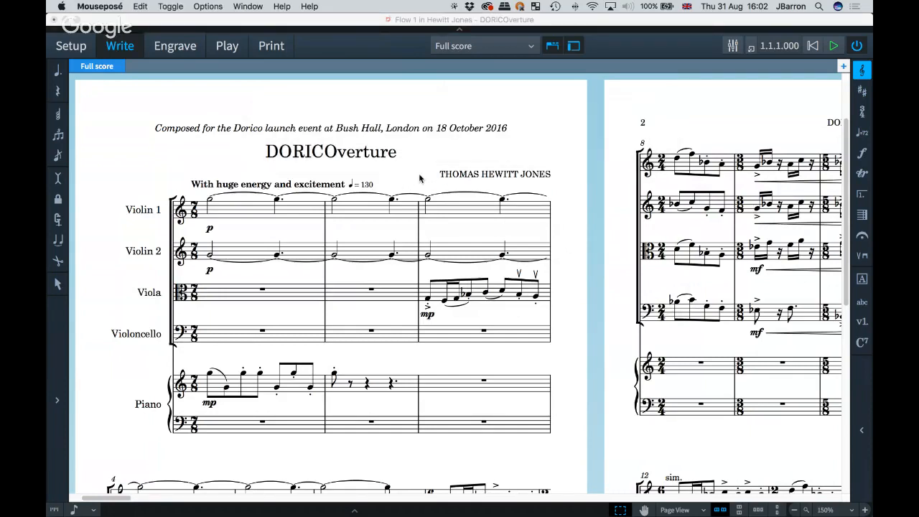
Step: Turn on the Keystrokes and Mouse Clicks displays in Mouseposé and return to the Dorico score
{"action": "left_click", "coordinate": [454, 5]}
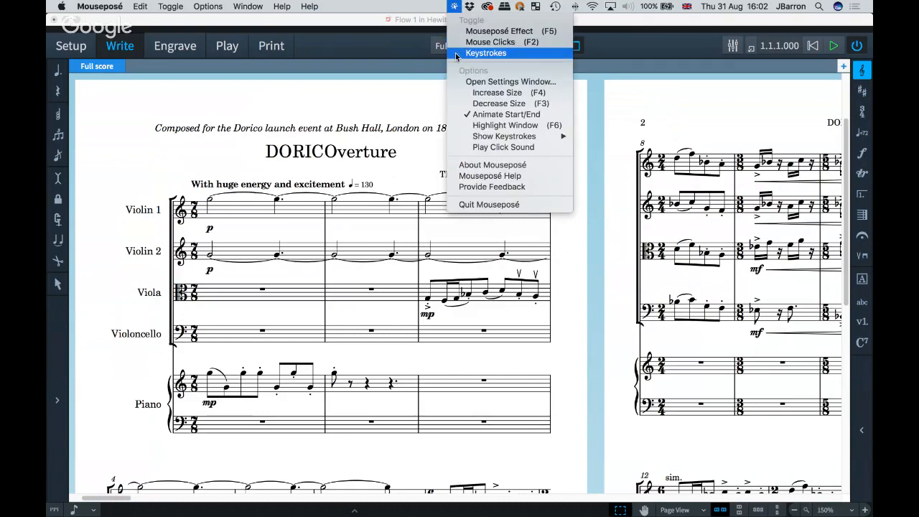
{"action": "left_click", "coordinate": [453, 51]}
{"action": "left_click", "coordinate": [454, 5]}
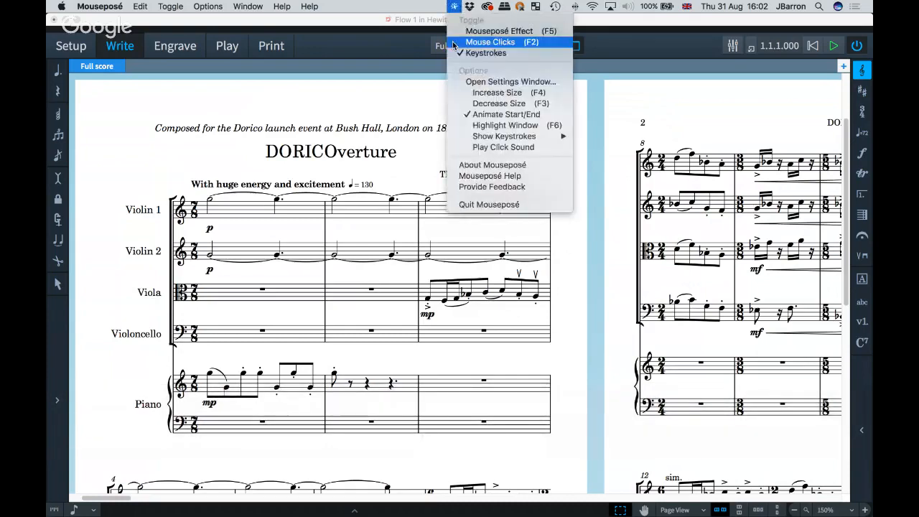
{"action": "left_click", "coordinate": [454, 41]}
{"action": "left_click", "coordinate": [381, 158]}
{"action": "left_click", "coordinate": [393, 178]}
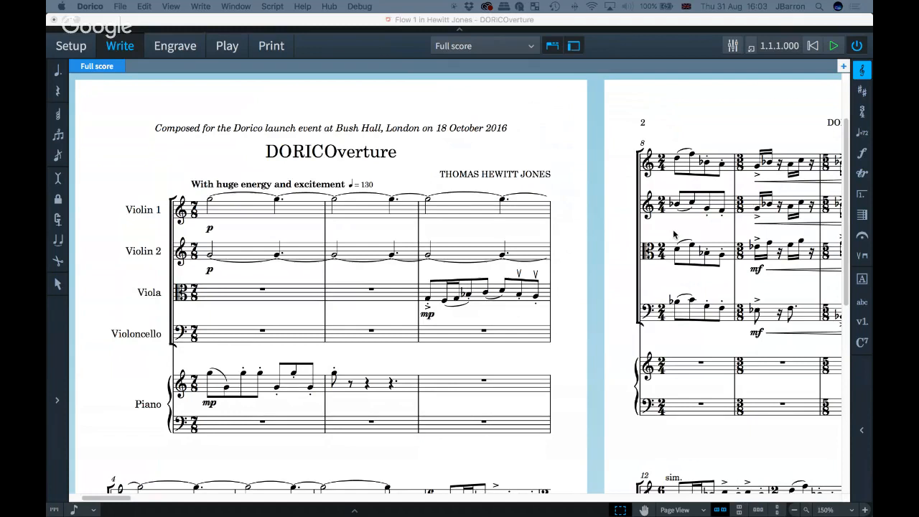
Step: Switch to Preview and skim Dorico_1.1.10_Version_History.pdf from the table of contents to the chord symbol improvements, and put its window away
{"action": "key", "text": "super+Tab"}
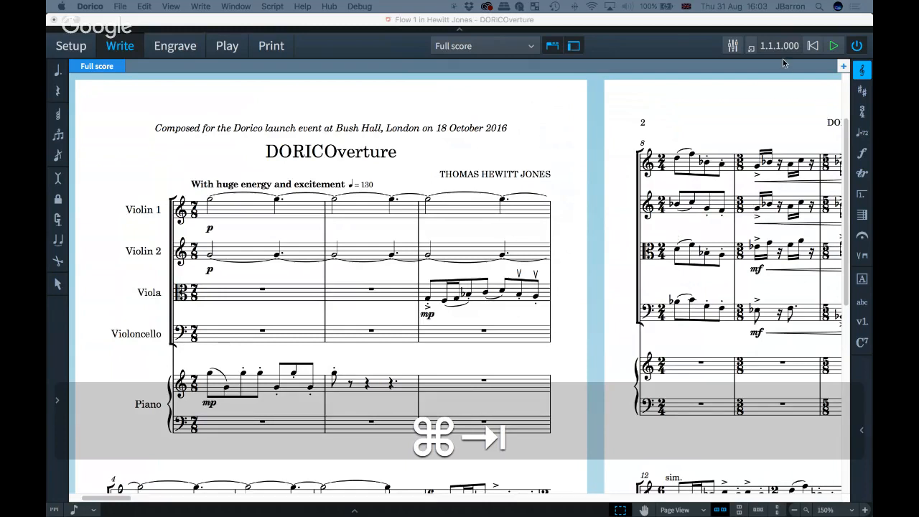
{"action": "left_click_drag", "start_coordinate": [783, 51], "coordinate": [392, 76]}
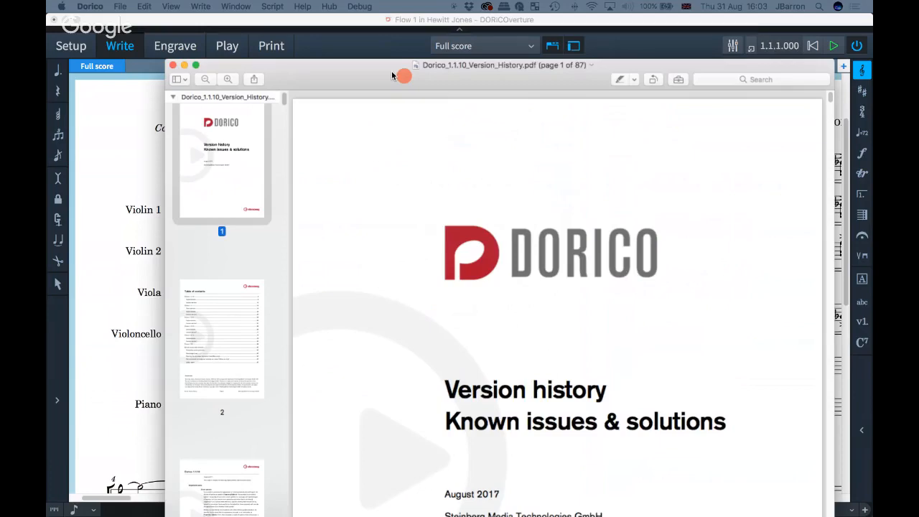
{"action": "left_click_drag", "start_coordinate": [392, 75], "coordinate": [316, 30]}
{"action": "scroll", "coordinate": [273, 331], "scroll_direction": "down", "scroll_amount": 10}
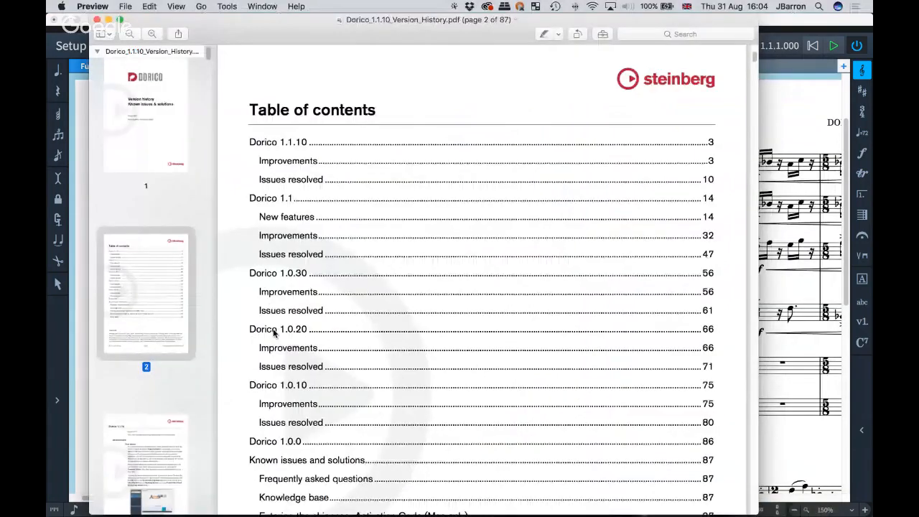
{"action": "scroll", "coordinate": [274, 332], "scroll_direction": "down", "scroll_amount": 15}
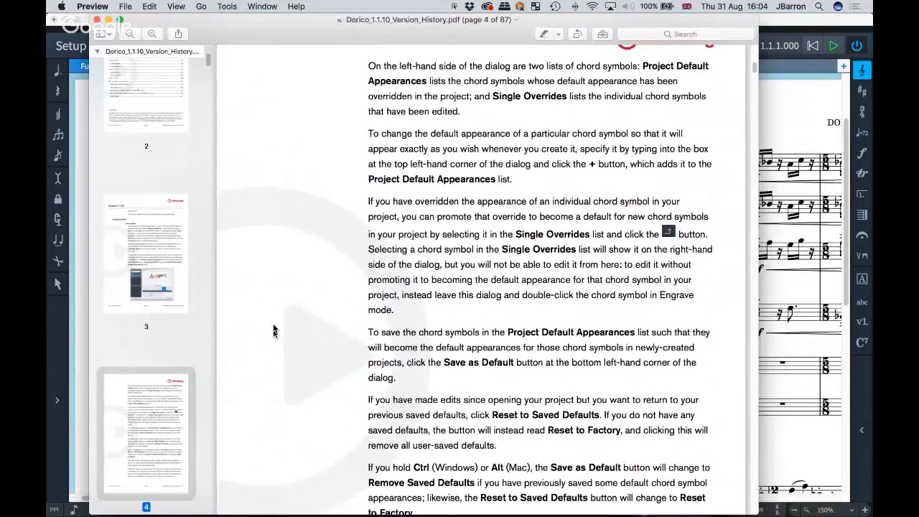
{"action": "double_click", "coordinate": [278, 27]}
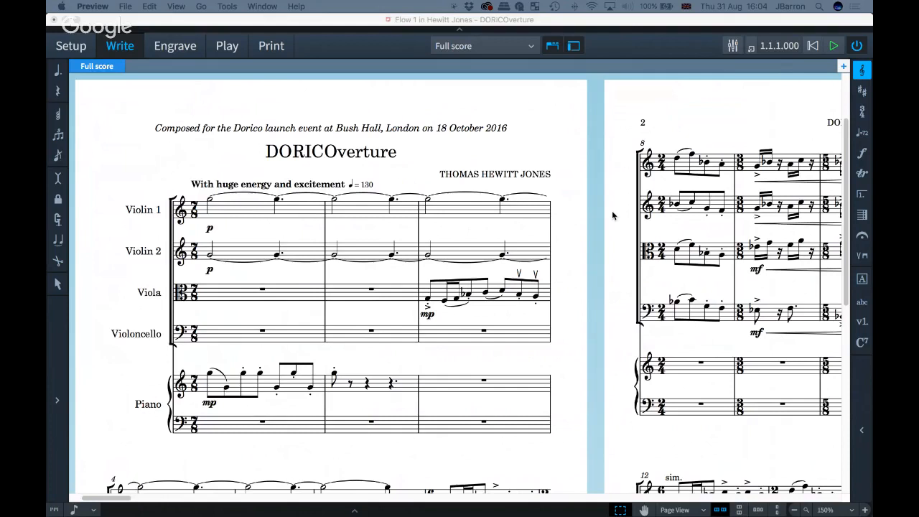
Step: Open the Steinberg Hub in Dorico to view its news and recent projects, and close it
{"action": "left_click", "coordinate": [273, 6]}
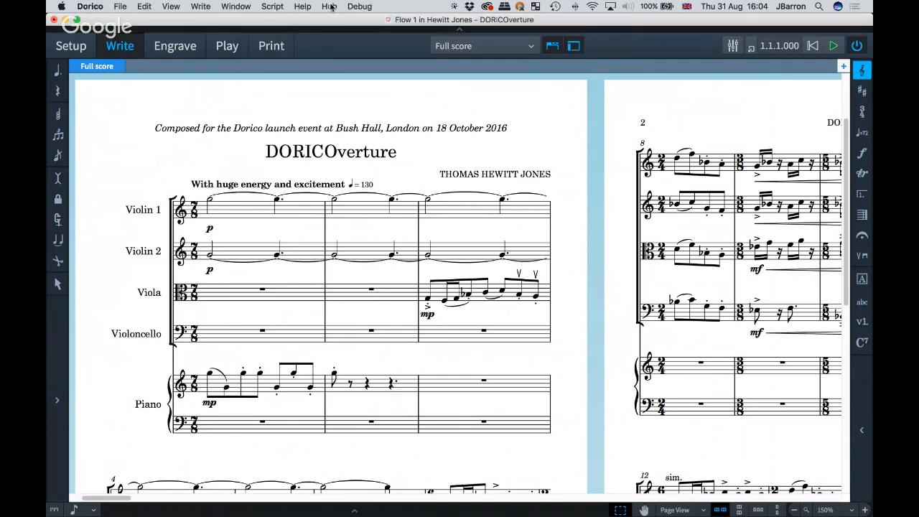
{"action": "left_click", "coordinate": [327, 6]}
{"action": "left_click", "coordinate": [351, 20]}
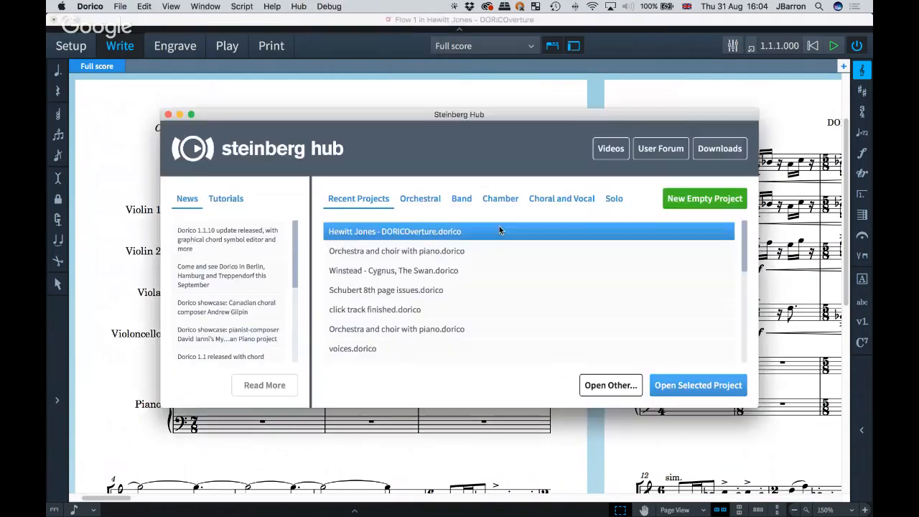
{"action": "left_click", "coordinate": [167, 115]}
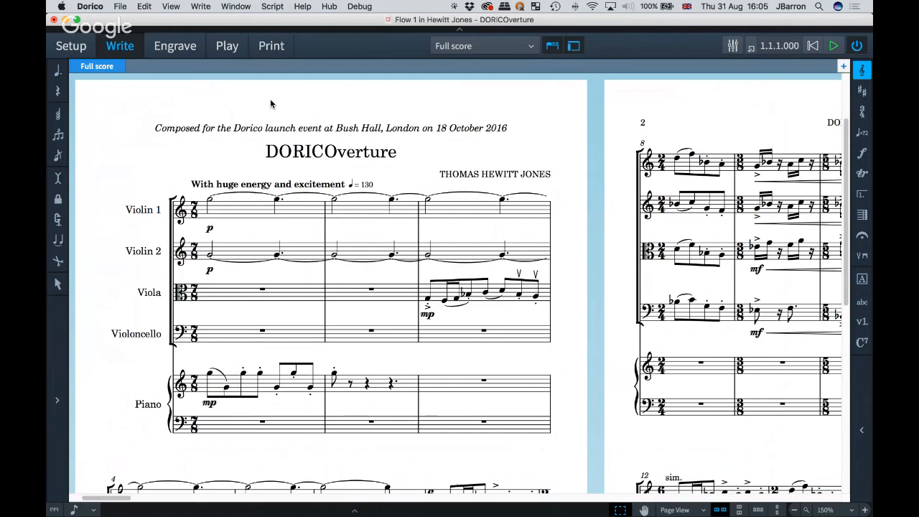
Step: Switch to Finder, examine the Dorico Example Projects folder inside Users > Shared, and return to the Dorico score
{"action": "key", "text": "super+Tab"}
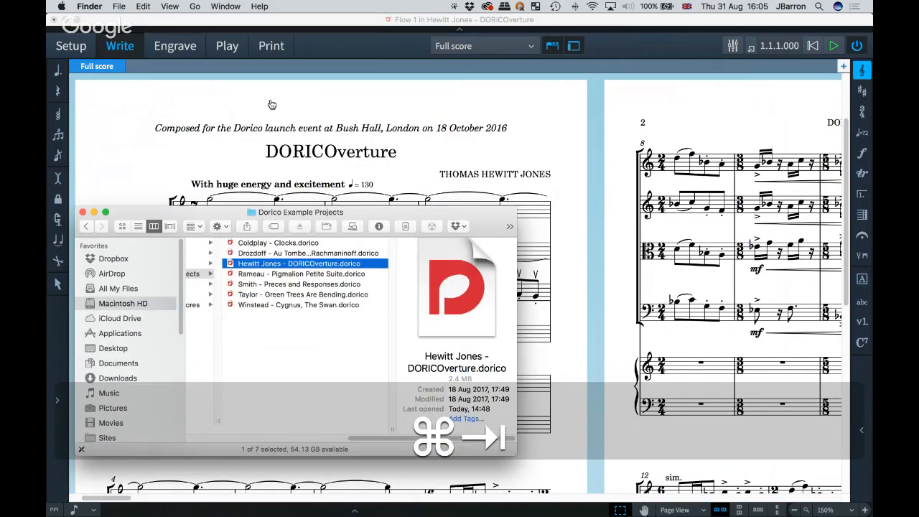
{"action": "scroll", "coordinate": [216, 323], "scroll_direction": "left", "scroll_amount": 5}
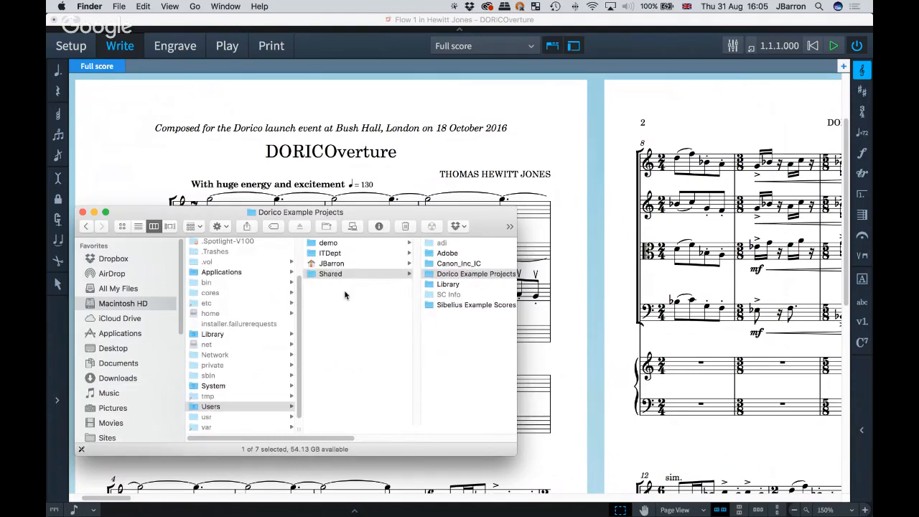
{"action": "scroll", "coordinate": [350, 278], "scroll_direction": "right", "scroll_amount": 2}
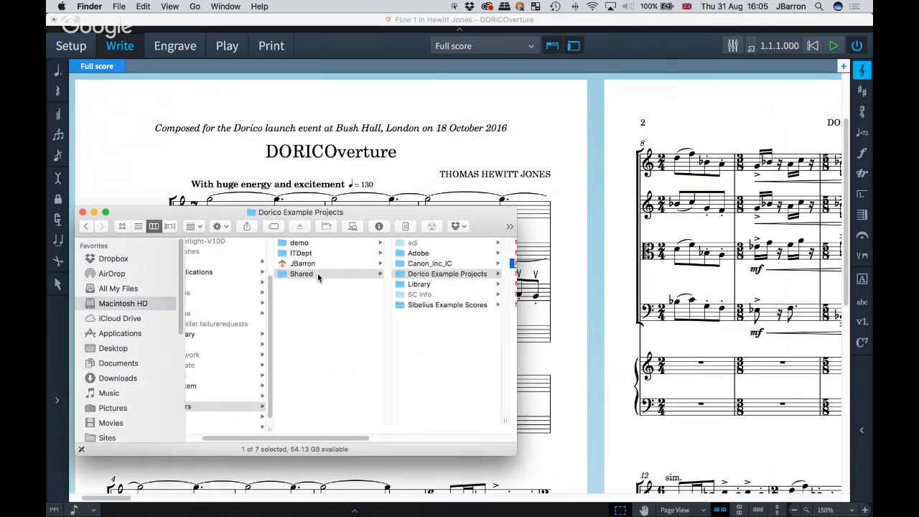
{"action": "scroll", "coordinate": [317, 274], "scroll_direction": "right", "scroll_amount": 6}
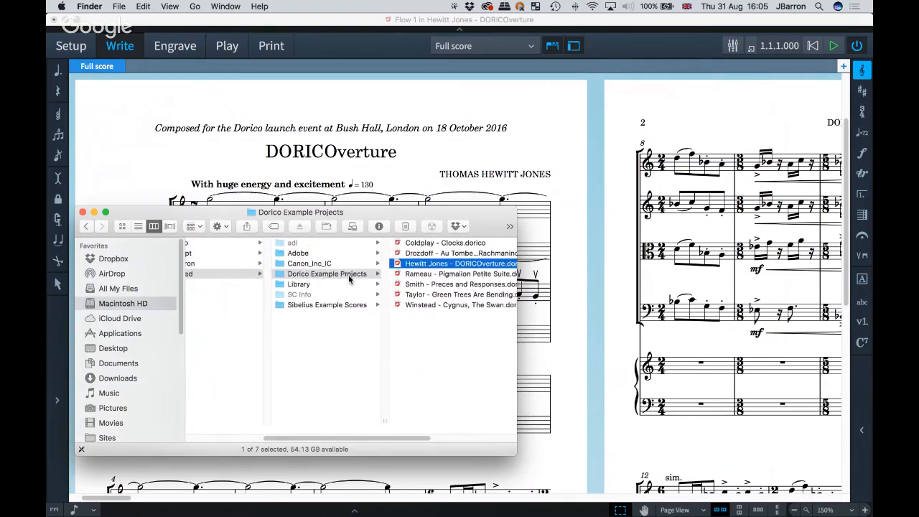
{"action": "scroll", "coordinate": [349, 280], "scroll_direction": "right", "scroll_amount": 5}
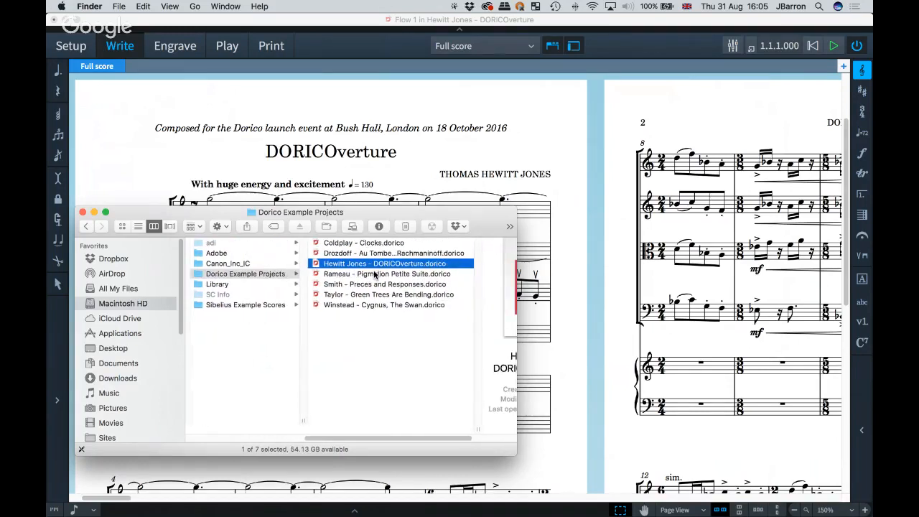
{"action": "scroll", "coordinate": [349, 263], "scroll_direction": "right", "scroll_amount": 2}
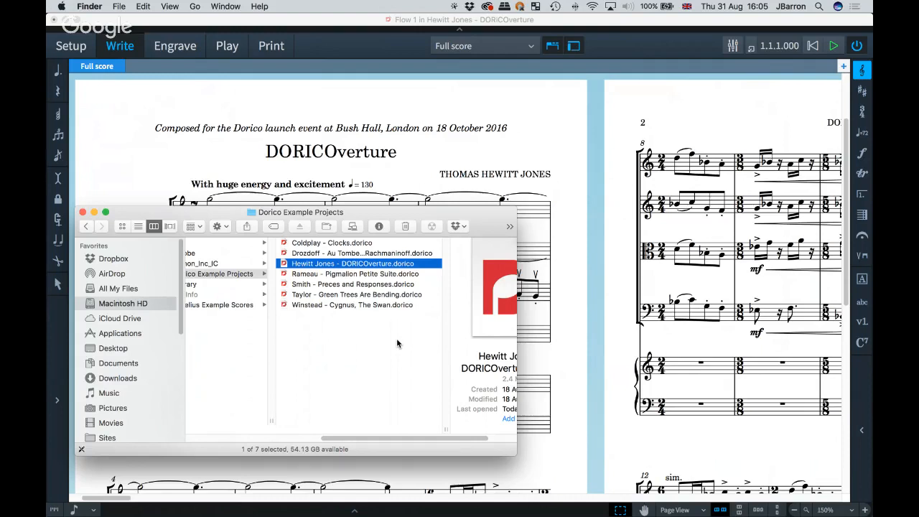
{"action": "left_click", "coordinate": [417, 173]}
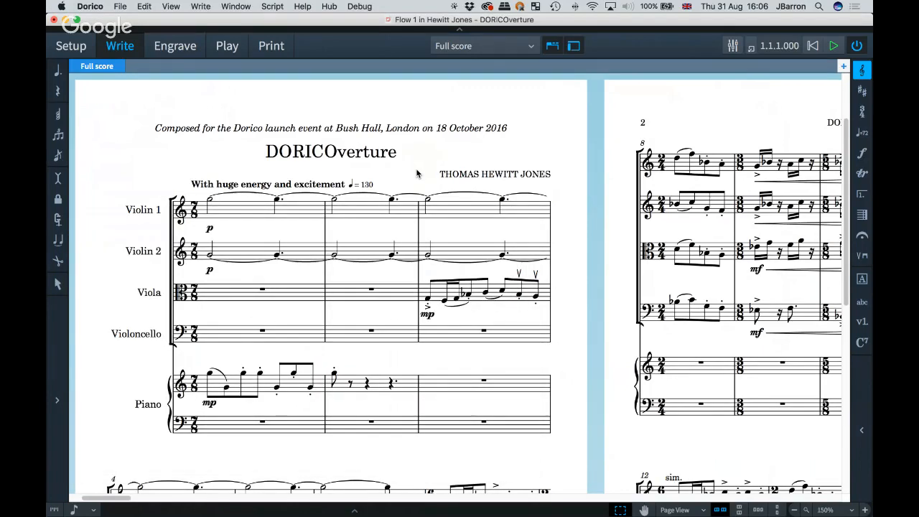
Step: Add the chord symbol G♯m7(♯11♭9) at the first piano note in bar 1
{"action": "scroll", "coordinate": [417, 173], "scroll_direction": "down", "scroll_amount": 1}
{"action": "scroll", "coordinate": [417, 173], "scroll_direction": "left", "scroll_amount": 1}
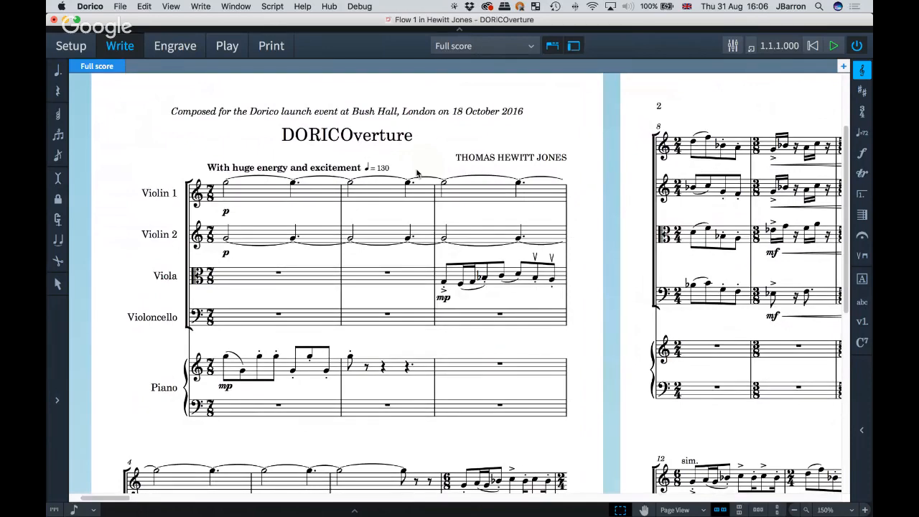
{"action": "scroll", "coordinate": [417, 173], "scroll_direction": "down", "scroll_amount": 2}
{"action": "scroll", "coordinate": [417, 173], "scroll_direction": "left", "scroll_amount": 1}
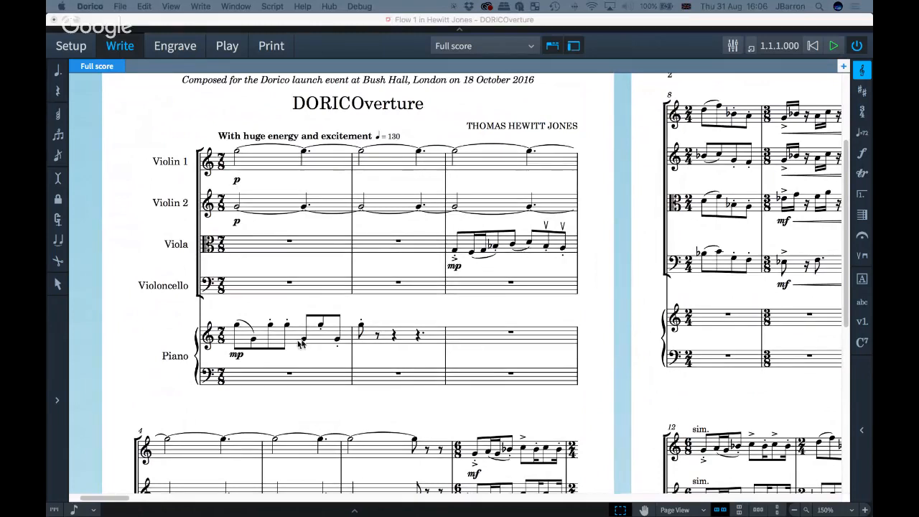
{"action": "left_click", "coordinate": [237, 327]}
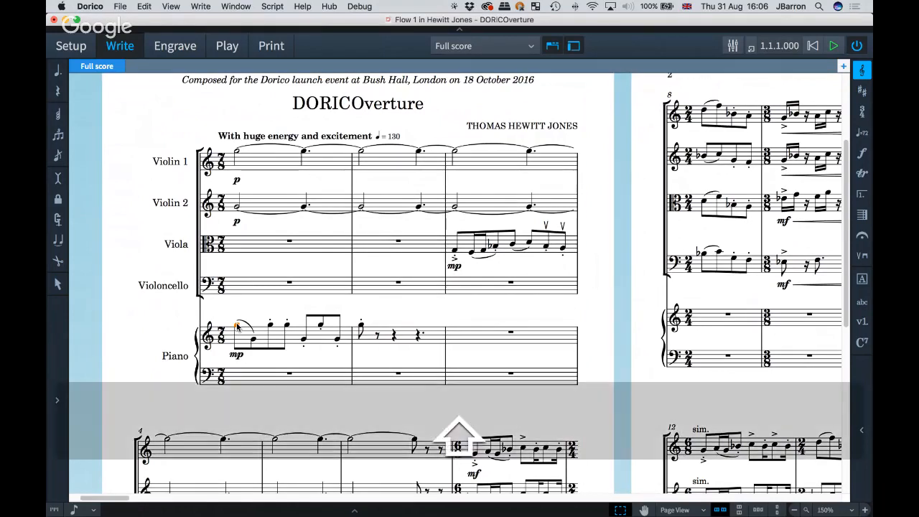
{"action": "key", "text": "shift+q"}
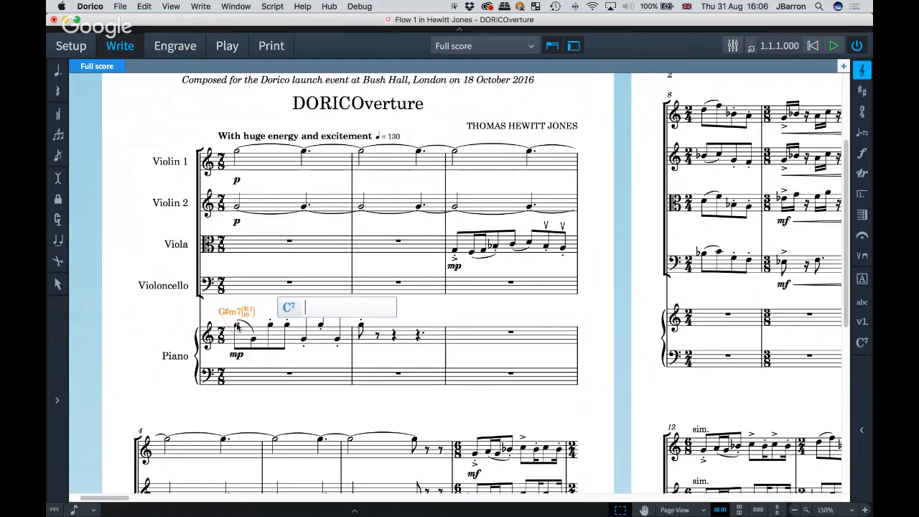
{"action": "key", "text": "Escape"}
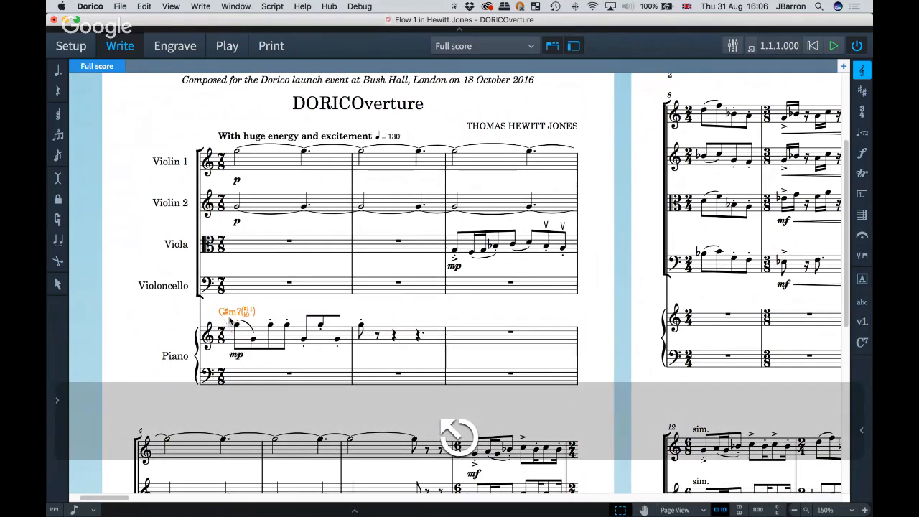
{"action": "scroll", "coordinate": [230, 320], "scroll_direction": "up", "scroll_amount": 10}
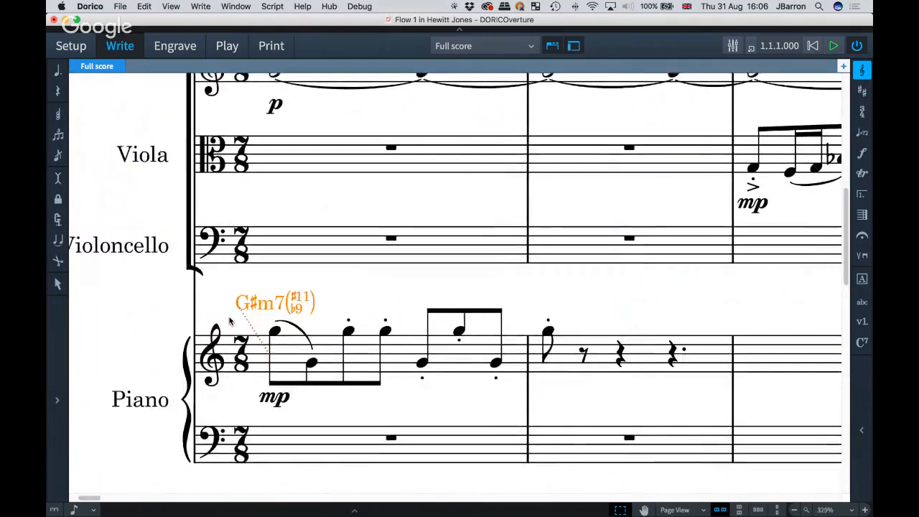
{"action": "left_click", "coordinate": [426, 356]}
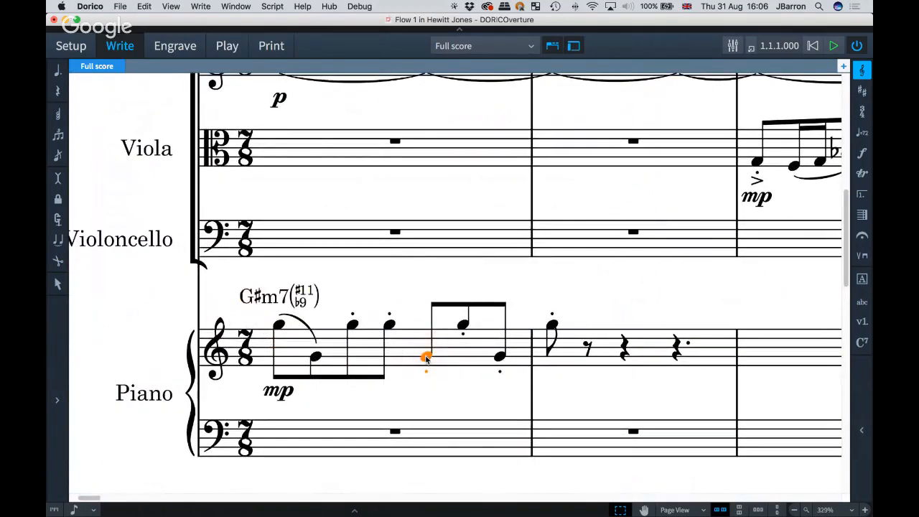
Step: Add the chord symbol G♯m7(♯11♭9) at the fifth piano note in bar 1
{"action": "key", "text": "shift+q"}
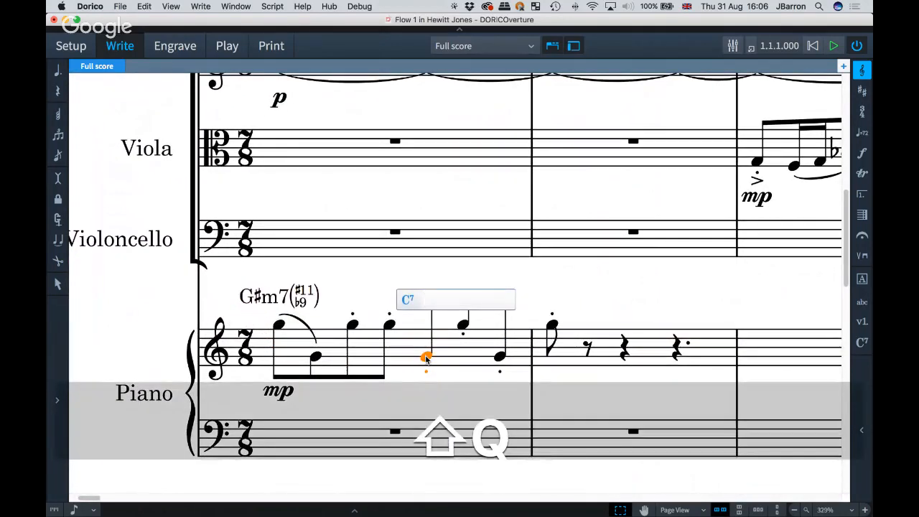
{"action": "key", "text": "space"}
{"action": "key", "text": "Escape"}
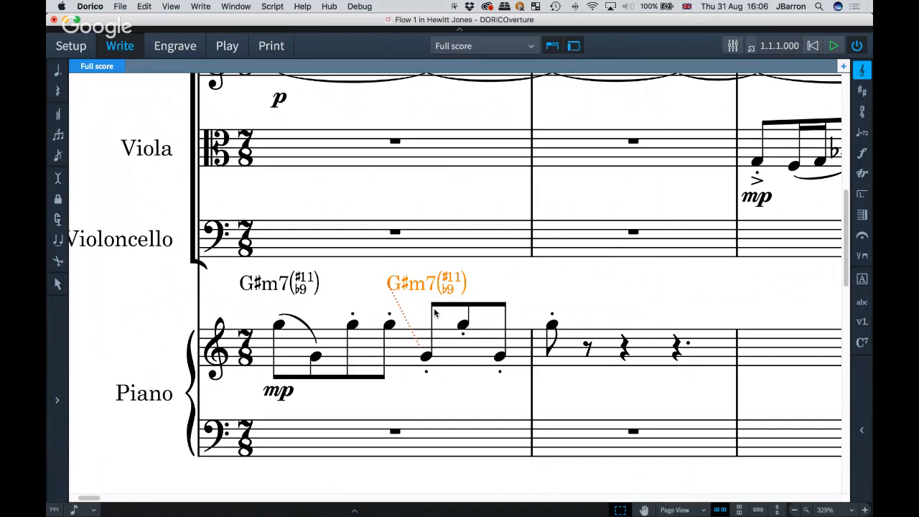
Step: Reopen the first chord symbol above the piano staff to view its text entry, and close the entry
{"action": "left_click", "coordinate": [270, 287]}
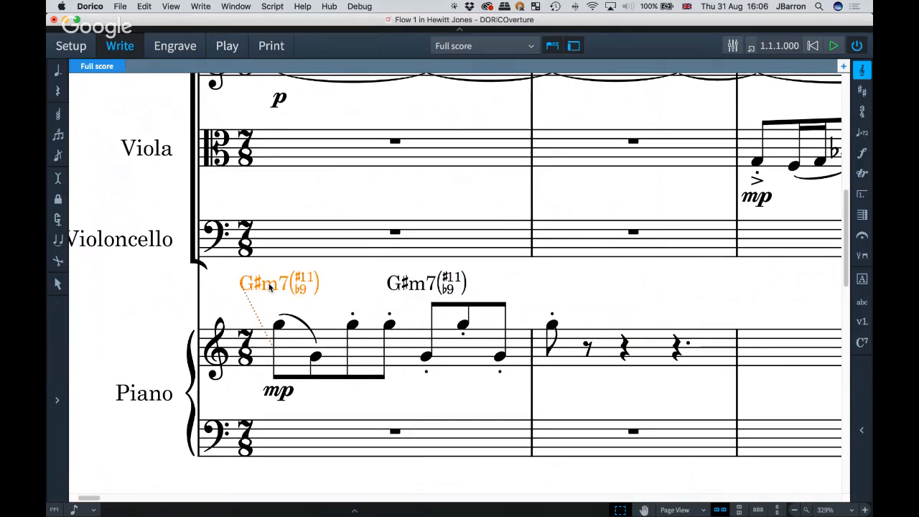
{"action": "double_click", "coordinate": [270, 288]}
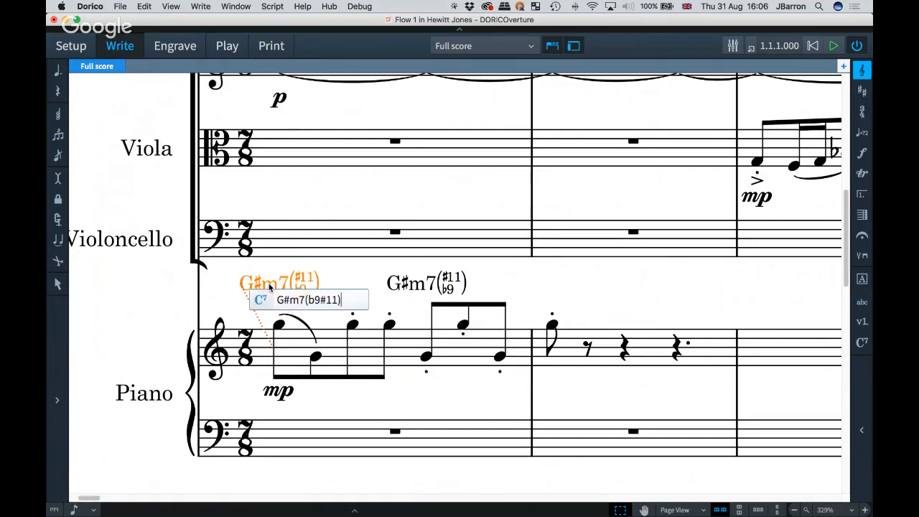
{"action": "key", "text": "Return"}
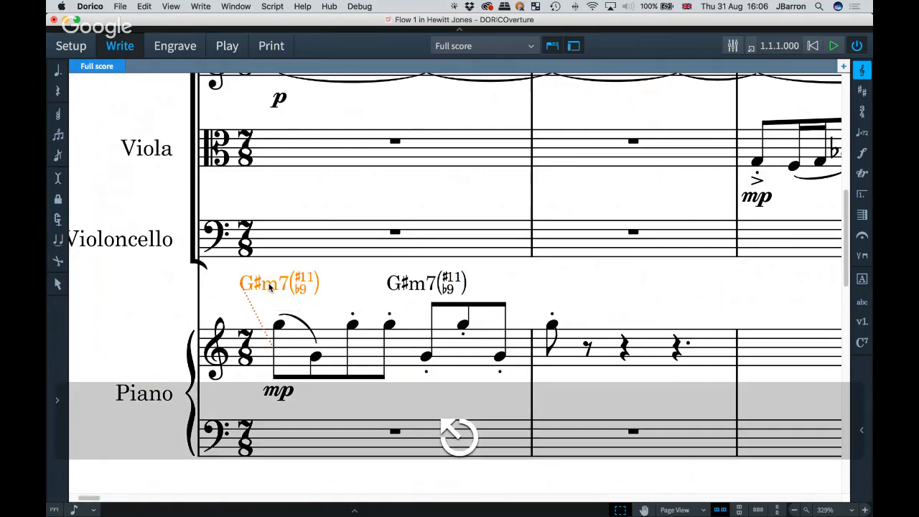
Step: In Engrave mode, open the first chord symbol's appearance for editing and raise the root's sharp to a Y offset of about -3.47
{"action": "left_click", "coordinate": [173, 47]}
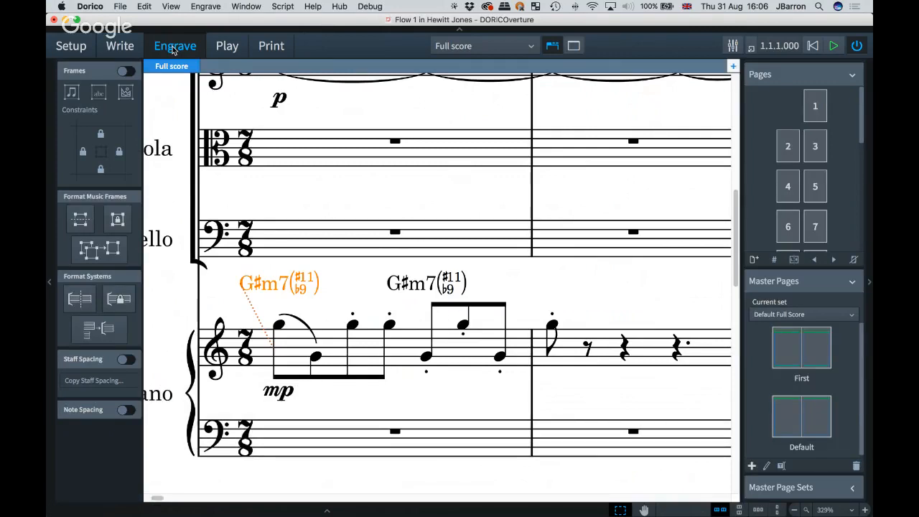
{"action": "left_click_drag", "start_coordinate": [269, 243], "coordinate": [304, 237]}
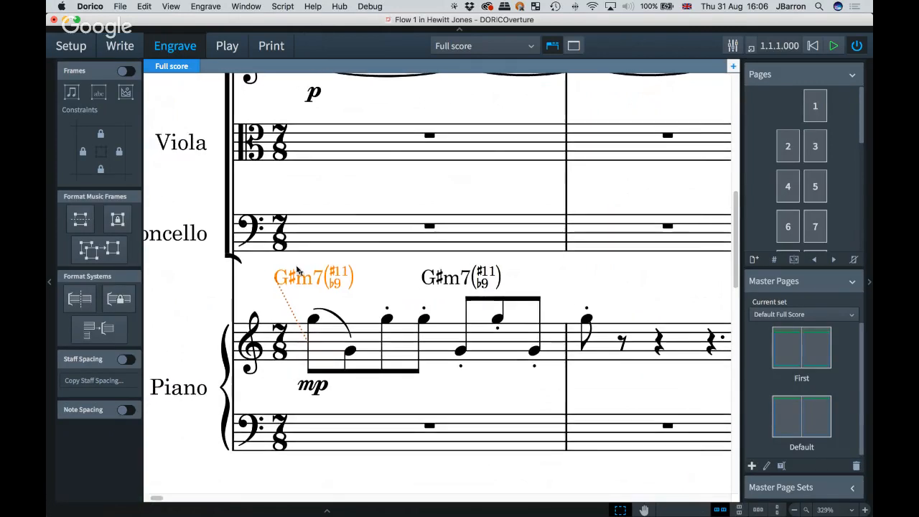
{"action": "double_click", "coordinate": [309, 278]}
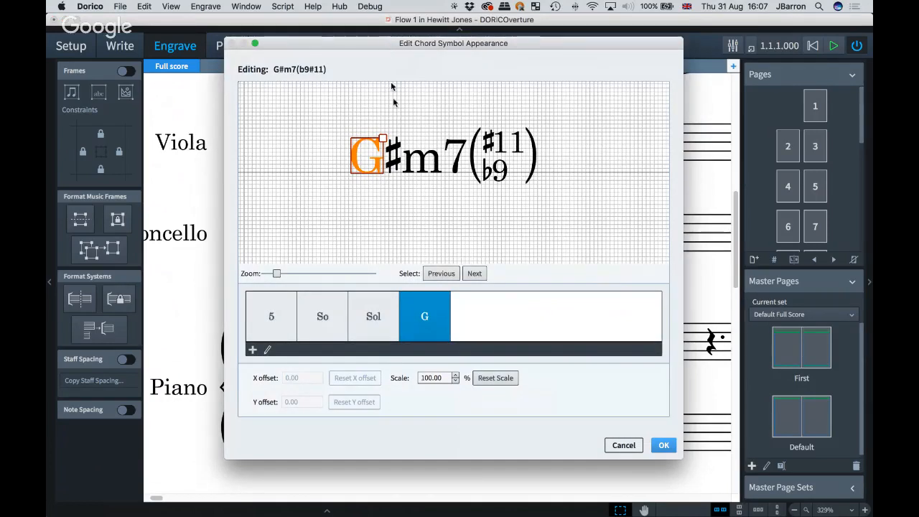
{"action": "left_click", "coordinate": [395, 148]}
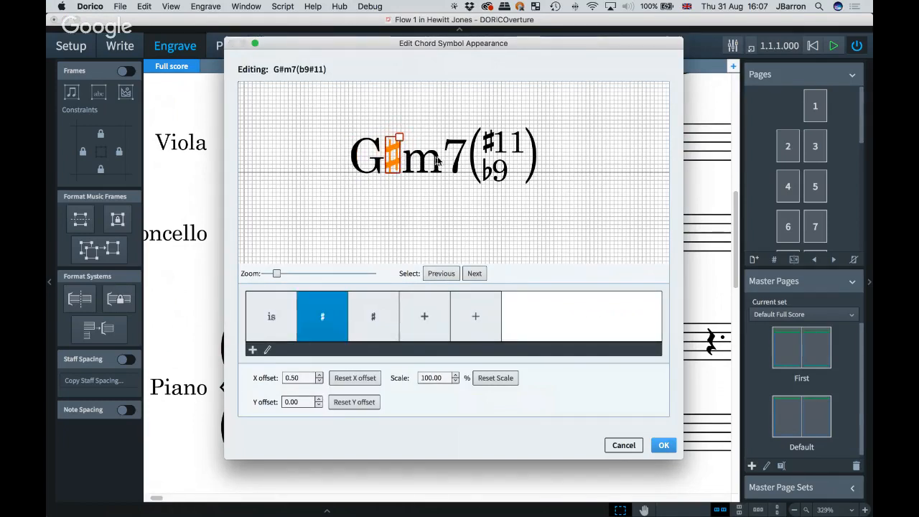
{"action": "mouse_move", "coordinate": [392, 152]}
{"action": "left_mouse_down"}
{"action": "mouse_move", "coordinate": [394, 135]}
{"action": "mouse_move", "coordinate": [406, 147]}
{"action": "mouse_move", "coordinate": [394, 146]}
{"action": "left_mouse_up"}
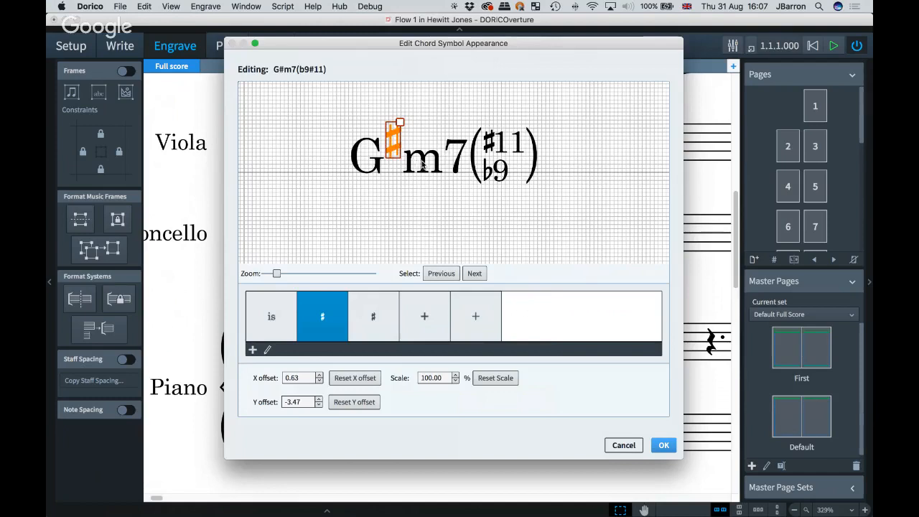
Step: Try the "min" form for the chord's minor quality, return it to "m", and select the stacked ♯11♭9 alterations
{"action": "left_click", "coordinate": [421, 164]}
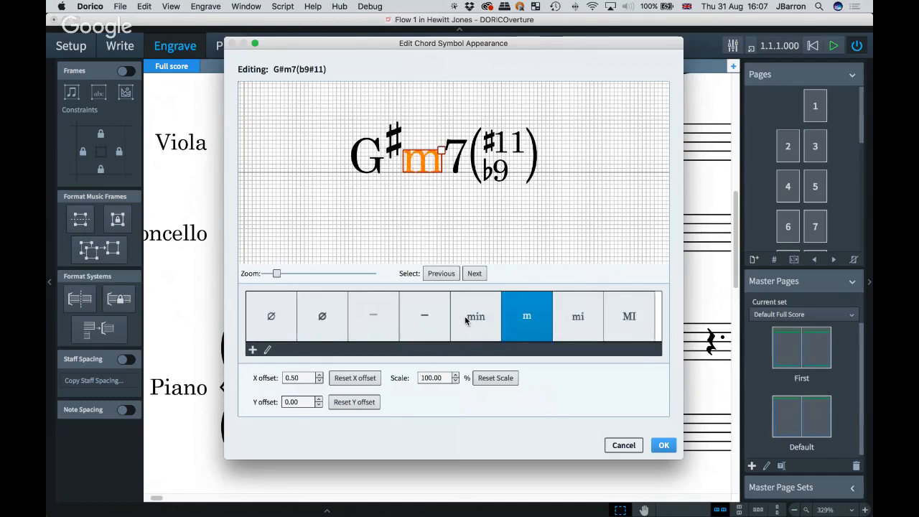
{"action": "left_click", "coordinate": [466, 319]}
{"action": "left_click", "coordinate": [523, 324]}
{"action": "left_click", "coordinate": [503, 175]}
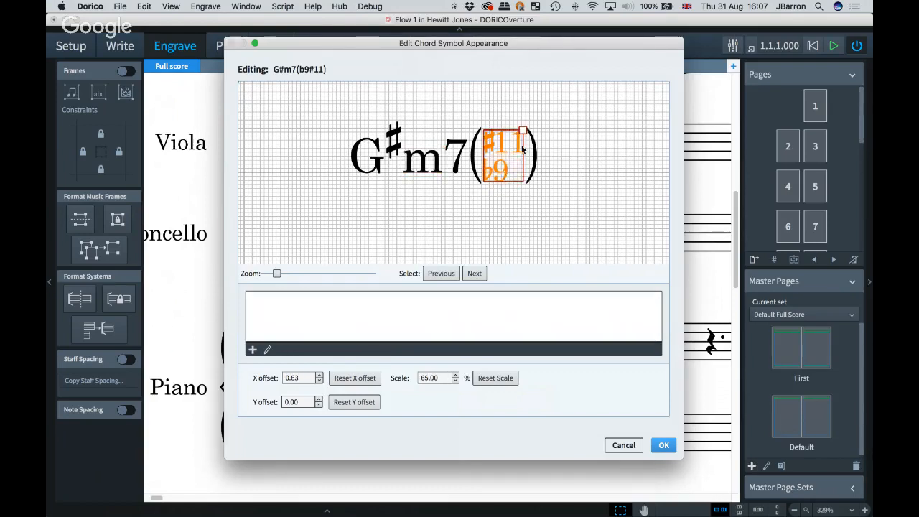
Step: Lower the root's sharp below the baseline, raise the 7 to a Y offset of about -1.33, and apply the new appearance
{"action": "left_click", "coordinate": [395, 147]}
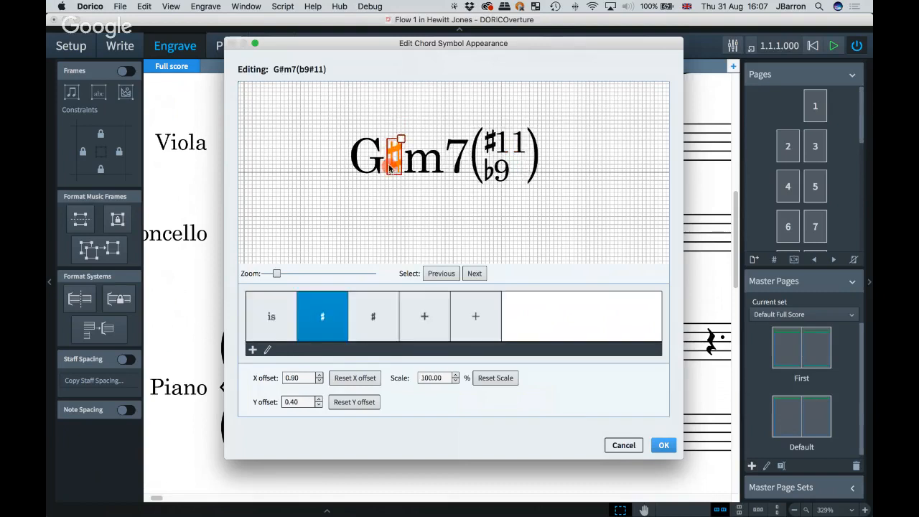
{"action": "left_click", "coordinate": [458, 165]}
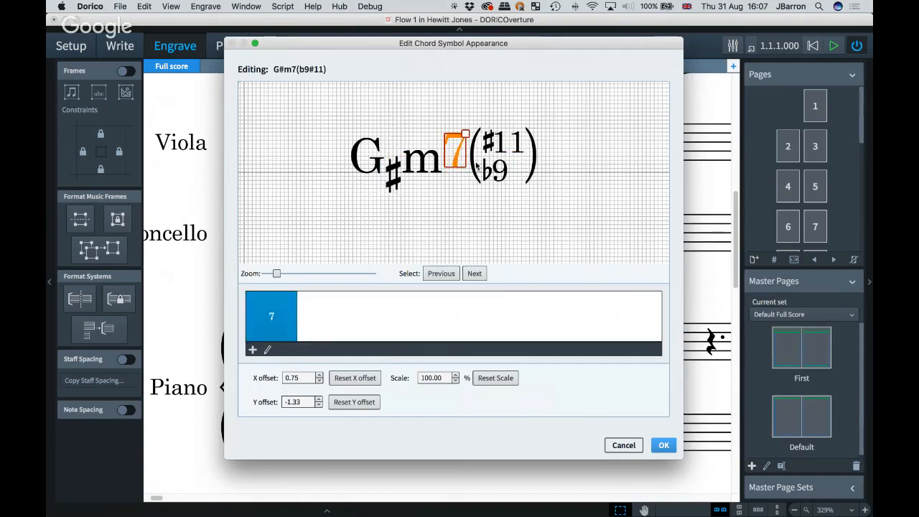
{"action": "left_click", "coordinate": [673, 446]}
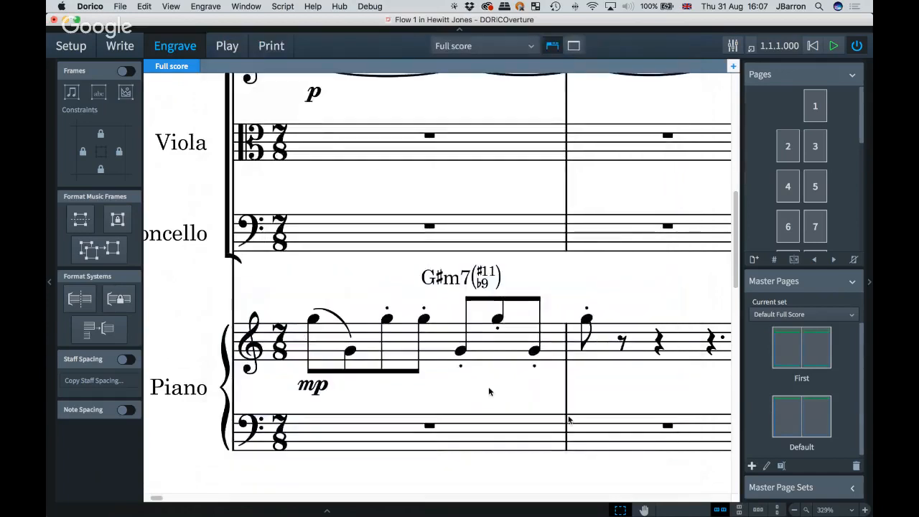
{"action": "key", "text": "Escape"}
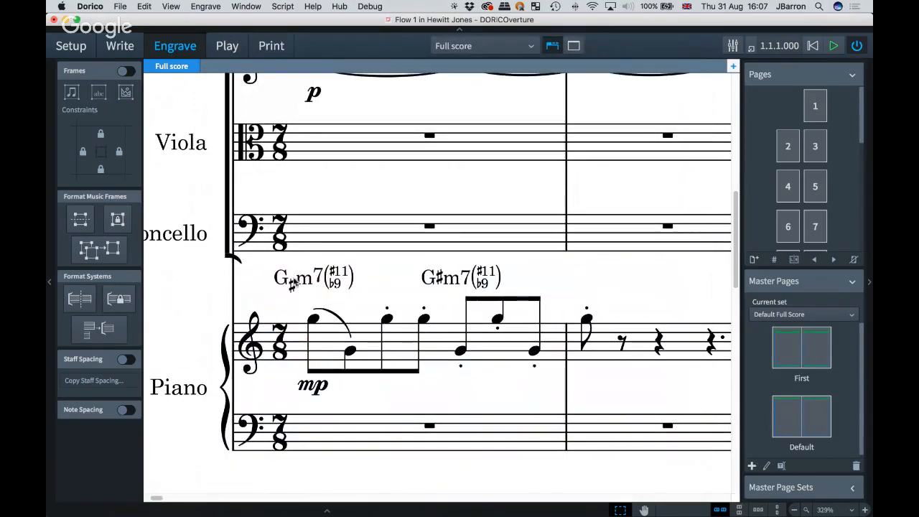
Step: Open the second chord symbol's appearance for editing in Engrave mode and raise the root's sharp to a Y offset of about -3.33
{"action": "double_click", "coordinate": [460, 280]}
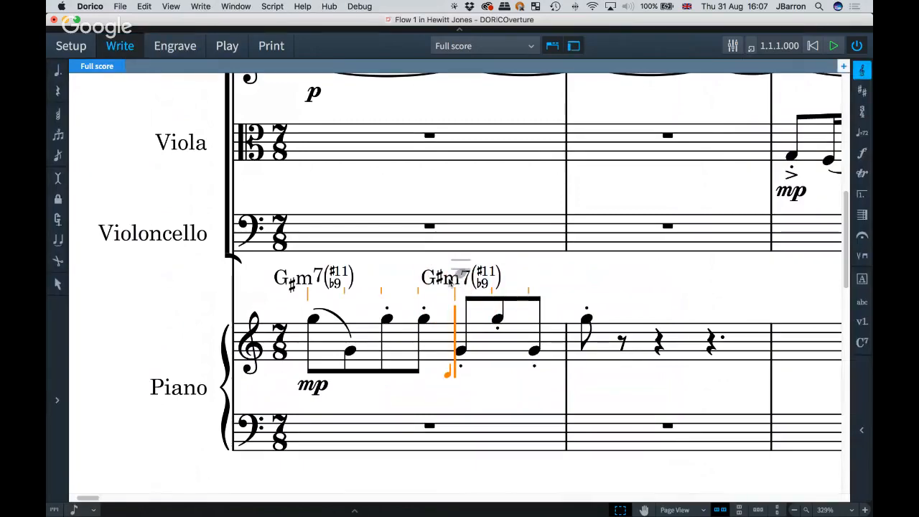
{"action": "key", "text": "Escape"}
{"action": "key", "text": "super+3"}
{"action": "double_click", "coordinate": [454, 281]}
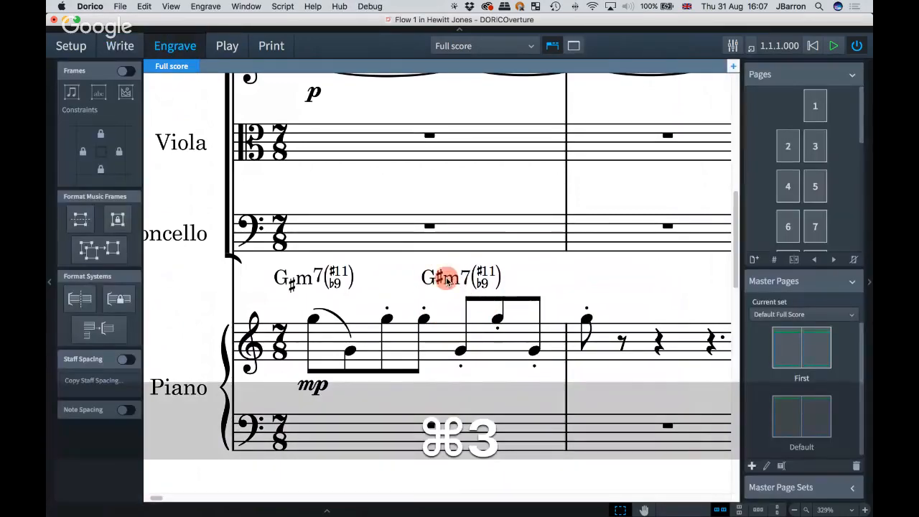
{"action": "left_click_drag", "start_coordinate": [393, 164], "coordinate": [394, 149]}
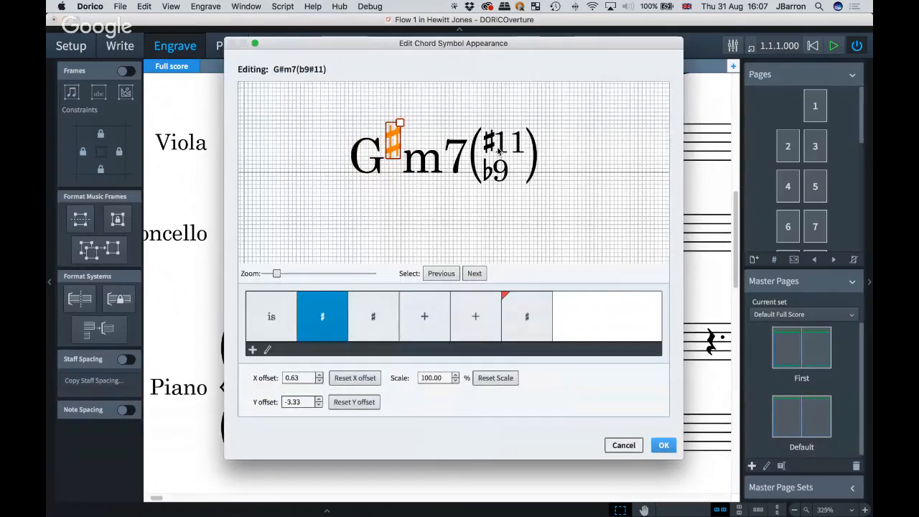
Step: In the second chord's alterations component, shift the ♭9 rightward under the ♯11 to offsets of about X -2.80 and Y -0.27, and apply the changes
{"action": "left_click", "coordinate": [498, 149]}
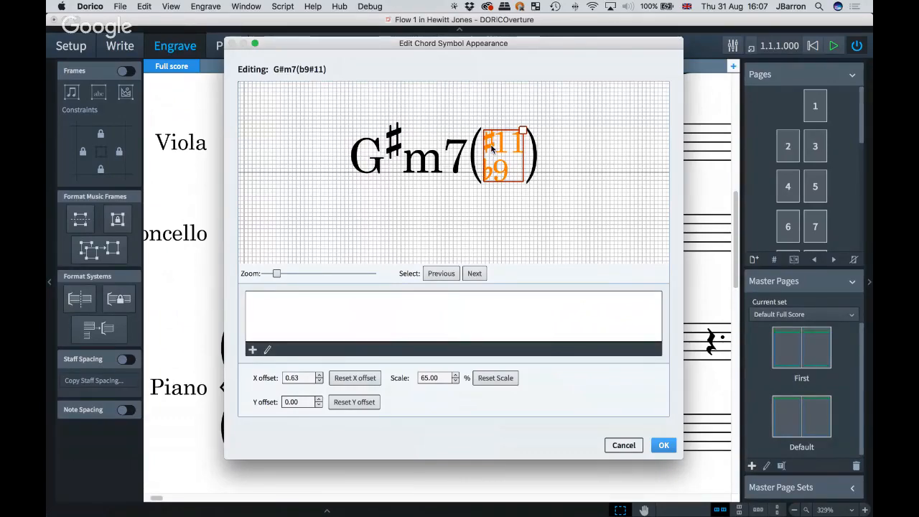
{"action": "double_click", "coordinate": [490, 147]}
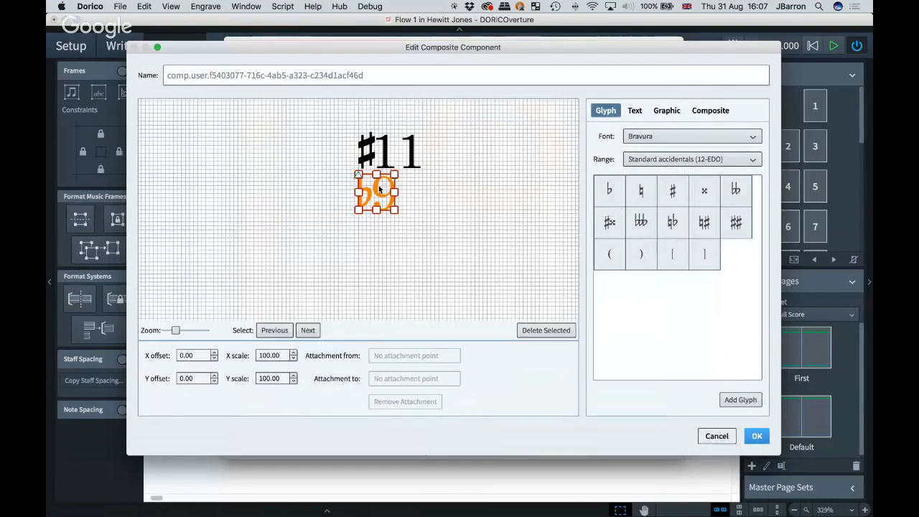
{"action": "left_click_drag", "start_coordinate": [379, 188], "coordinate": [367, 189]}
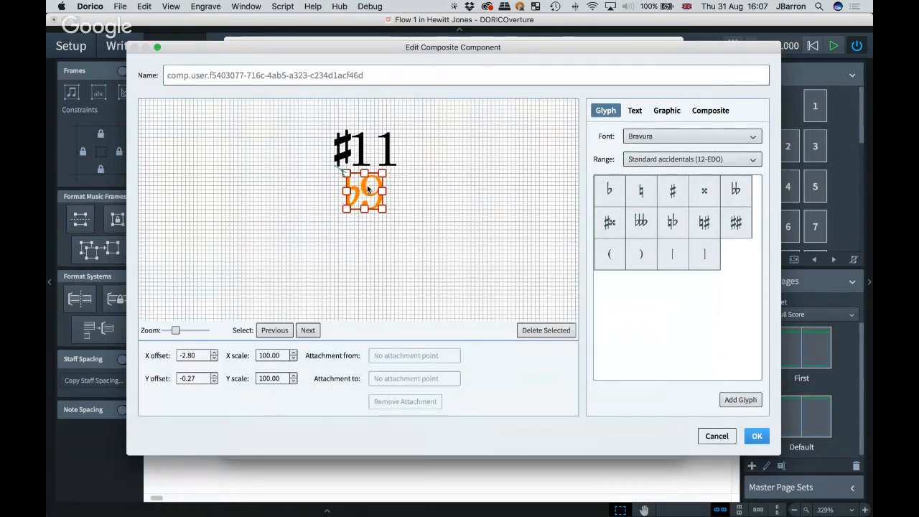
{"action": "left_click", "coordinate": [756, 436]}
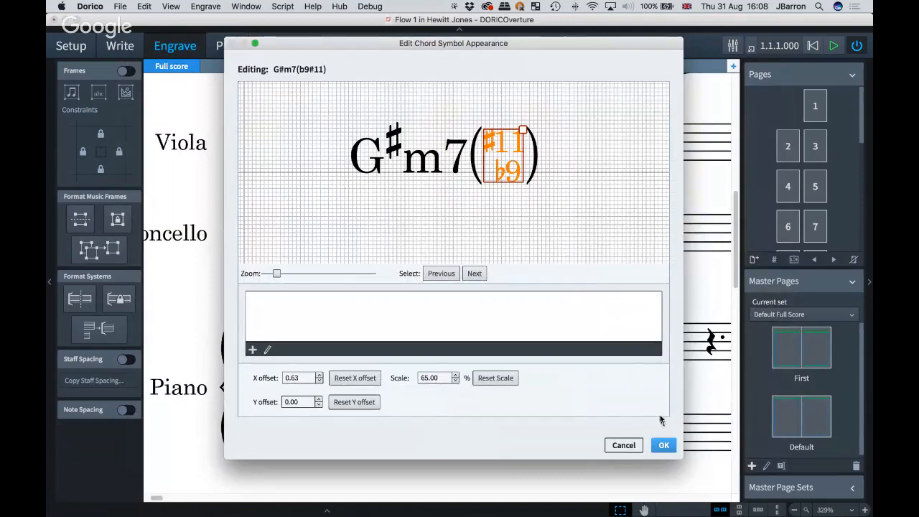
{"action": "left_click", "coordinate": [662, 445]}
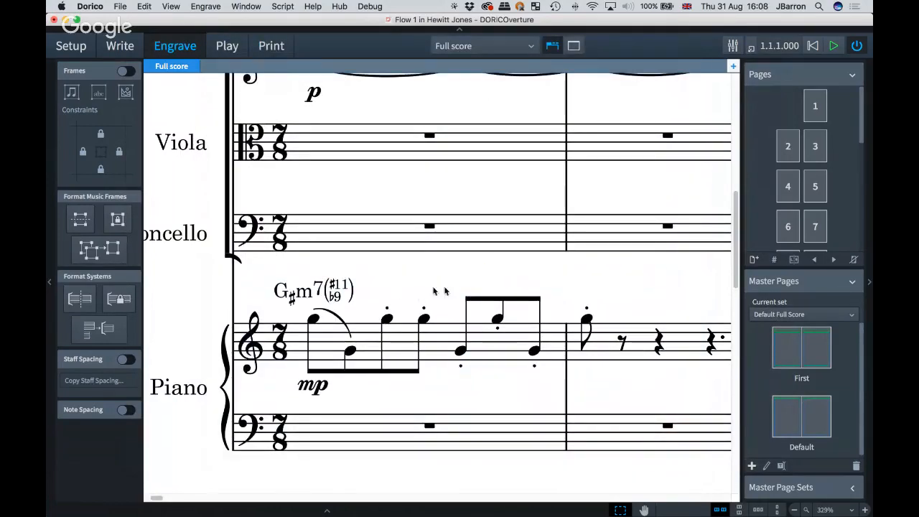
{"action": "left_click", "coordinate": [522, 280]}
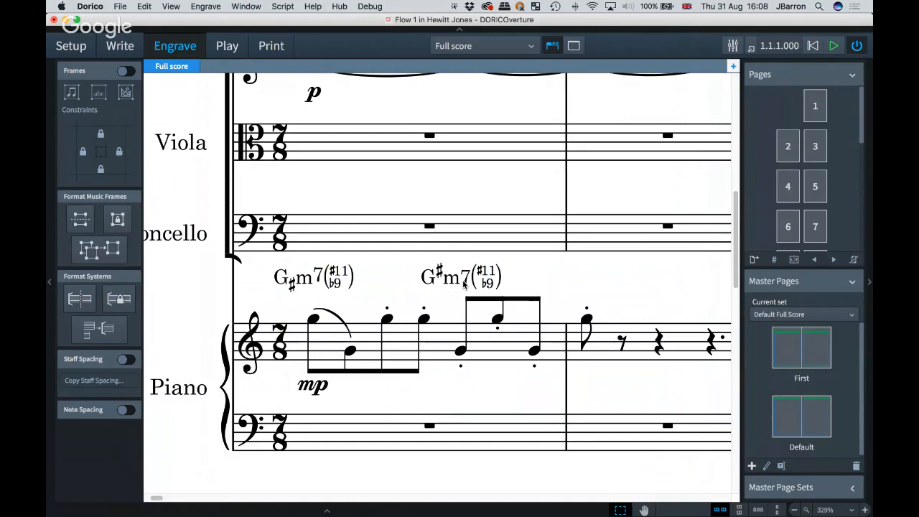
Step: Open the Chord Symbols page of the Engraving Options and view the available chord symbol presets
{"action": "key", "text": "shift+super+e"}
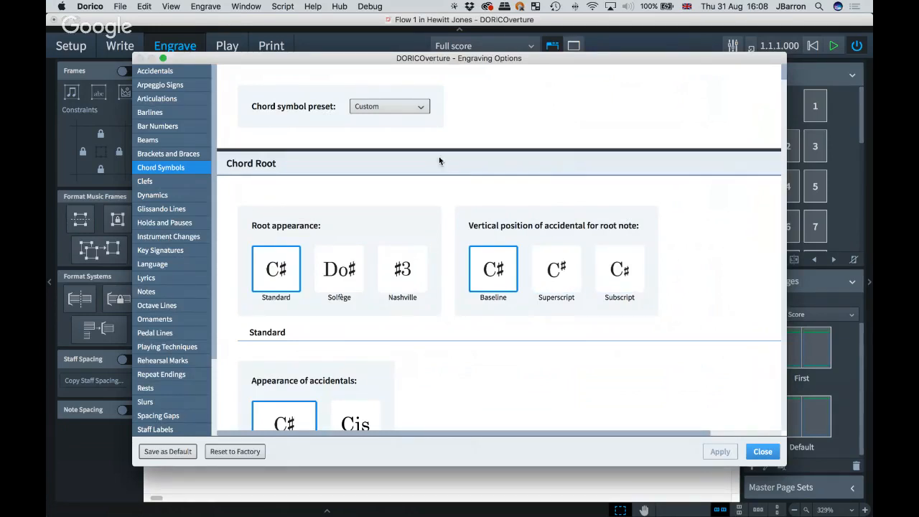
{"action": "left_click", "coordinate": [397, 108]}
{"action": "left_click", "coordinate": [451, 106]}
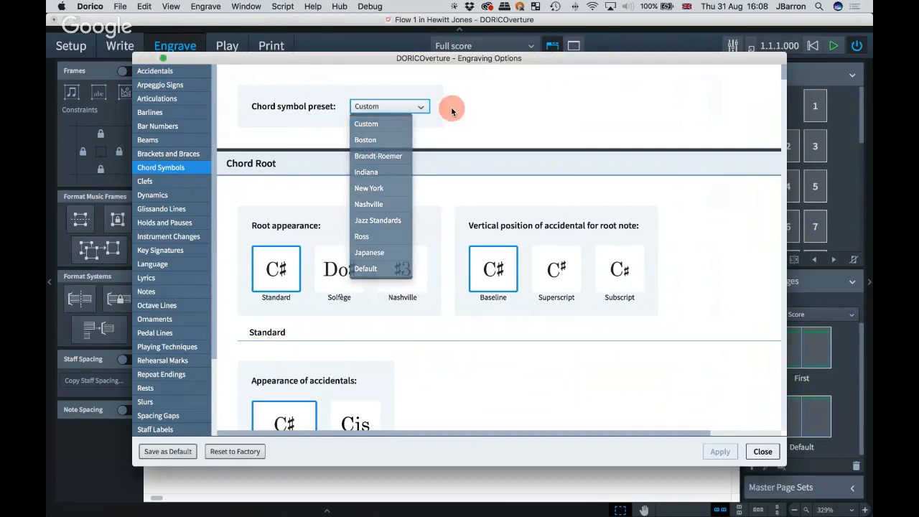
Step: Examine the chord symbol engraving options from the chord root settings through altered chords to Project Default Appearances
{"action": "scroll", "coordinate": [707, 221], "scroll_direction": "down", "scroll_amount": 1}
{"action": "scroll", "coordinate": [707, 222], "scroll_direction": "down", "scroll_amount": 10}
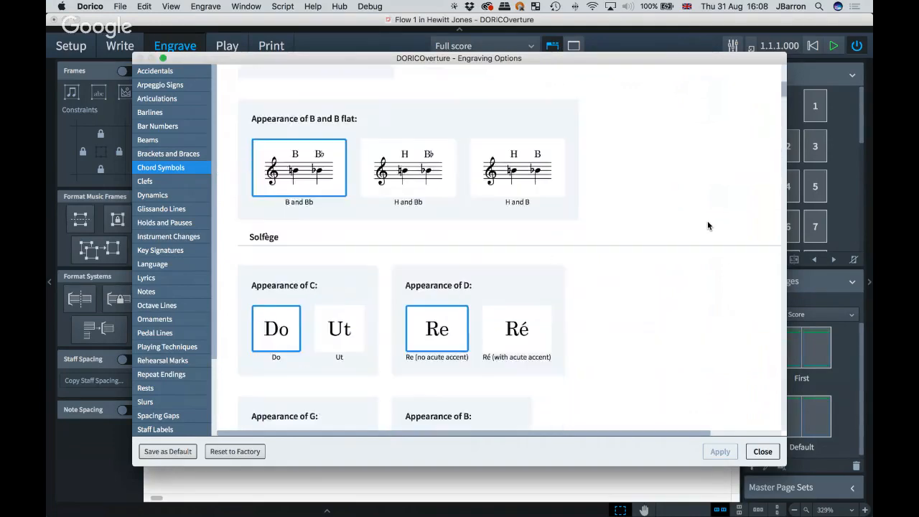
{"action": "scroll", "coordinate": [707, 225], "scroll_direction": "down", "scroll_amount": 3}
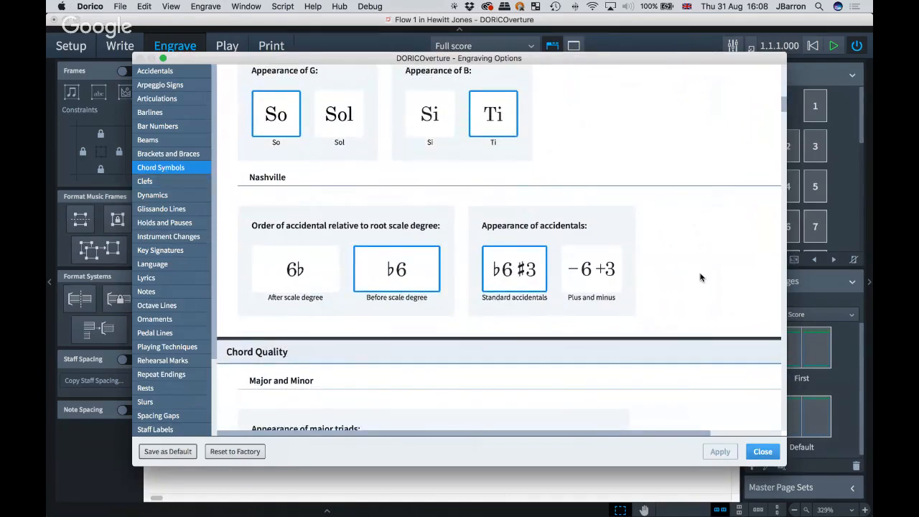
{"action": "scroll", "coordinate": [701, 277], "scroll_direction": "down", "scroll_amount": 8}
{"action": "scroll", "coordinate": [701, 277], "scroll_direction": "down", "scroll_amount": 15}
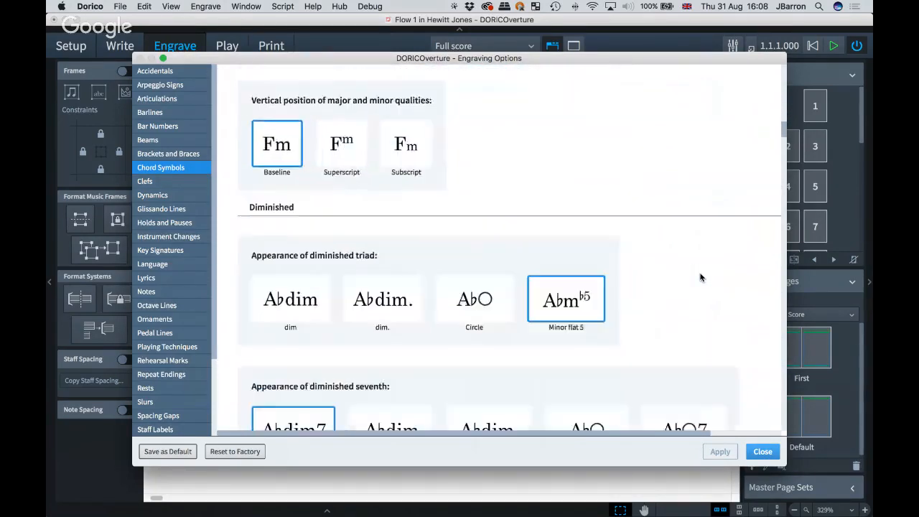
{"action": "scroll", "coordinate": [748, 327], "scroll_direction": "down", "scroll_amount": 15}
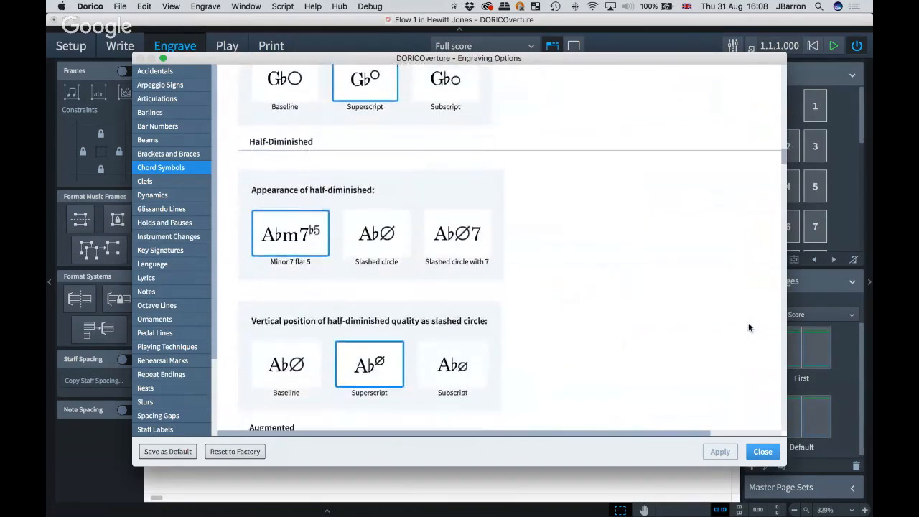
{"action": "scroll", "coordinate": [749, 327], "scroll_direction": "down", "scroll_amount": 15}
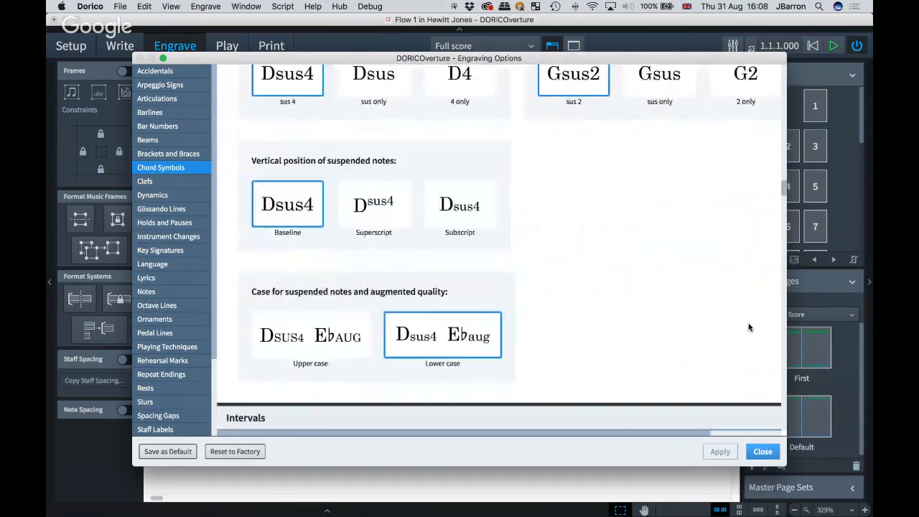
{"action": "scroll", "coordinate": [749, 328], "scroll_direction": "down", "scroll_amount": 15}
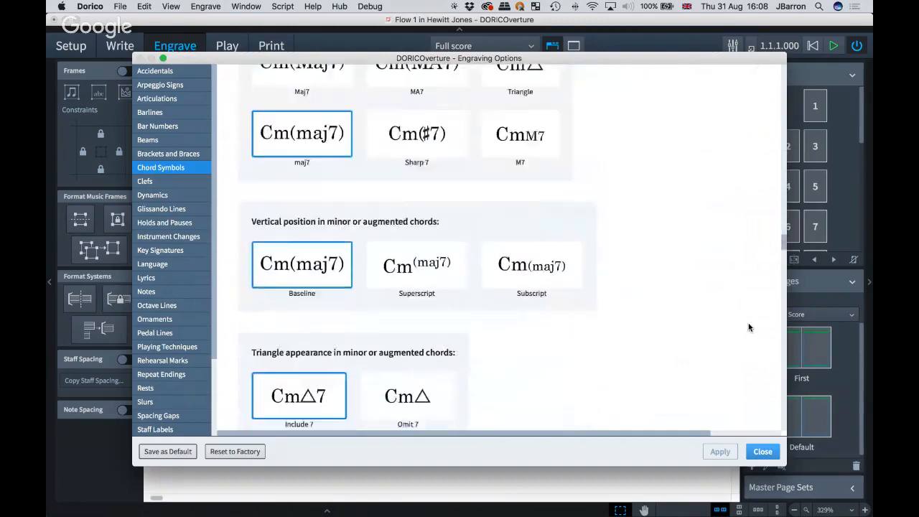
{"action": "scroll", "coordinate": [749, 327], "scroll_direction": "down", "scroll_amount": 15}
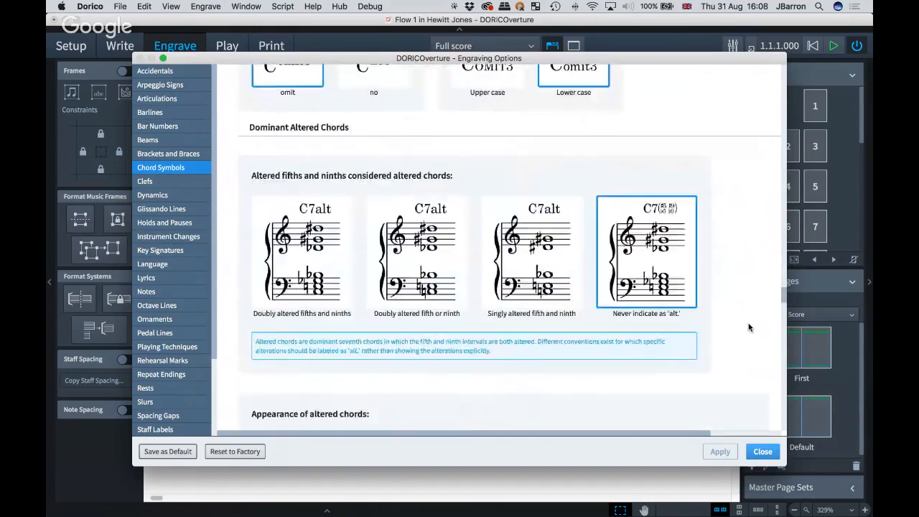
{"action": "scroll", "coordinate": [749, 327], "scroll_direction": "down", "scroll_amount": 15}
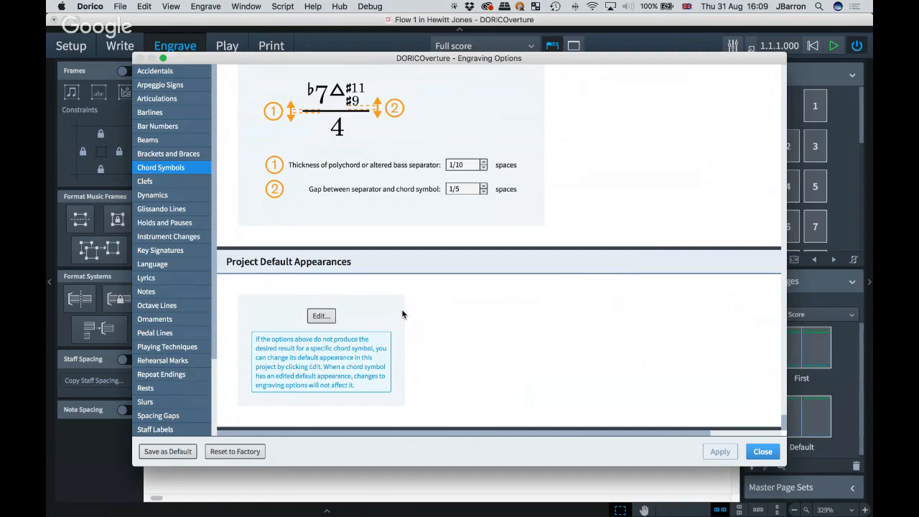
Step: Open the project default chord symbol appearances and compare the two G#m7(b9#11) single overrides
{"action": "left_click", "coordinate": [320, 317]}
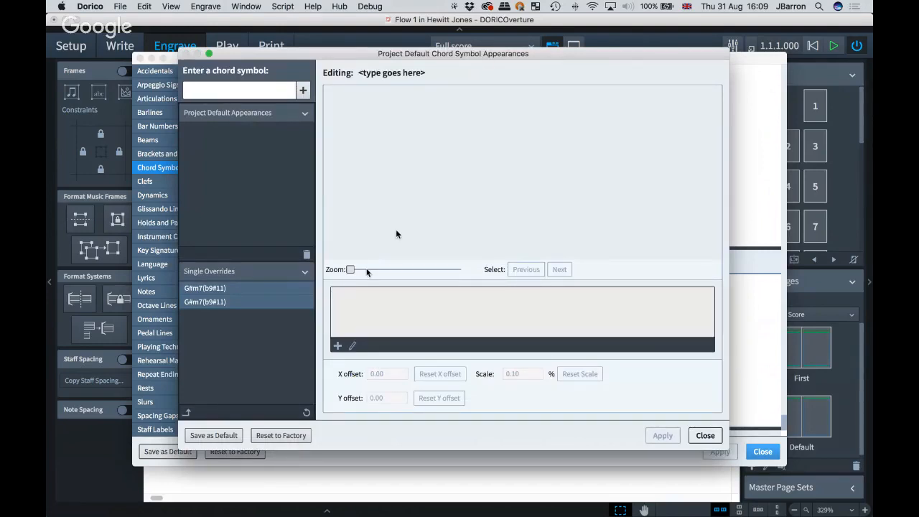
{"action": "left_click", "coordinate": [229, 290]}
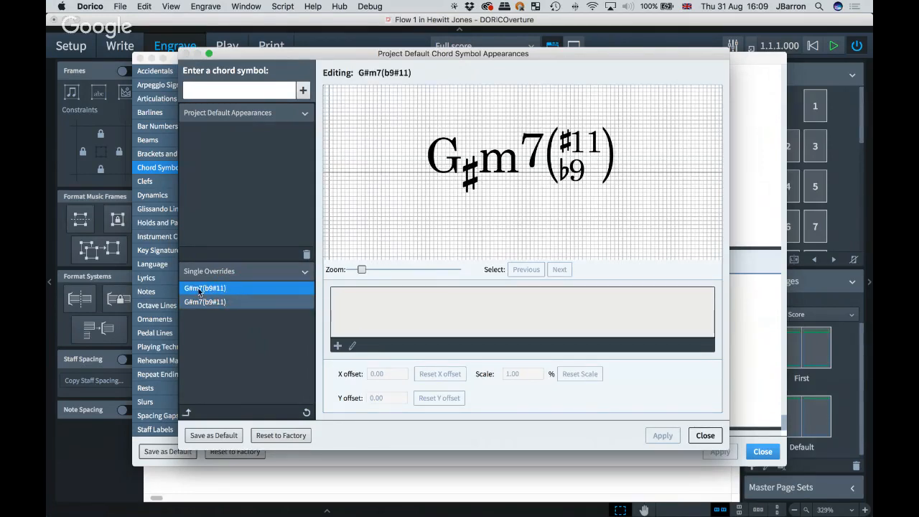
{"action": "left_click", "coordinate": [221, 303], "text": "shift"}
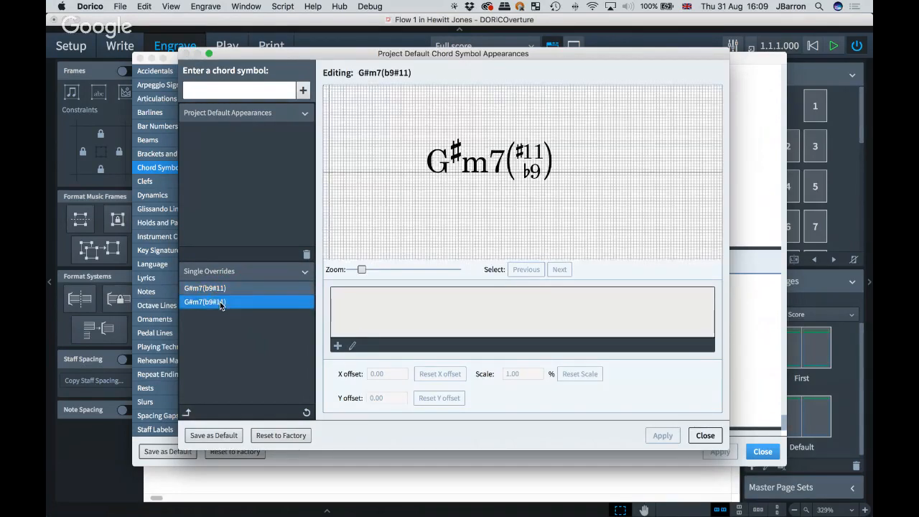
{"action": "left_click", "coordinate": [229, 287], "text": "shift"}
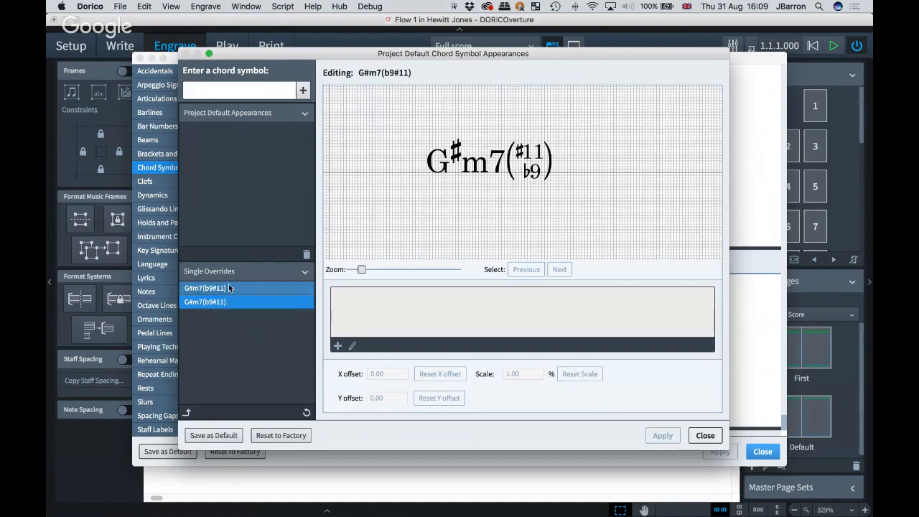
Step: Promote the second G#m7(b9#11) single override, with the raised sharp and shifted ♭9, to a project default appearance
{"action": "left_click", "coordinate": [214, 302]}
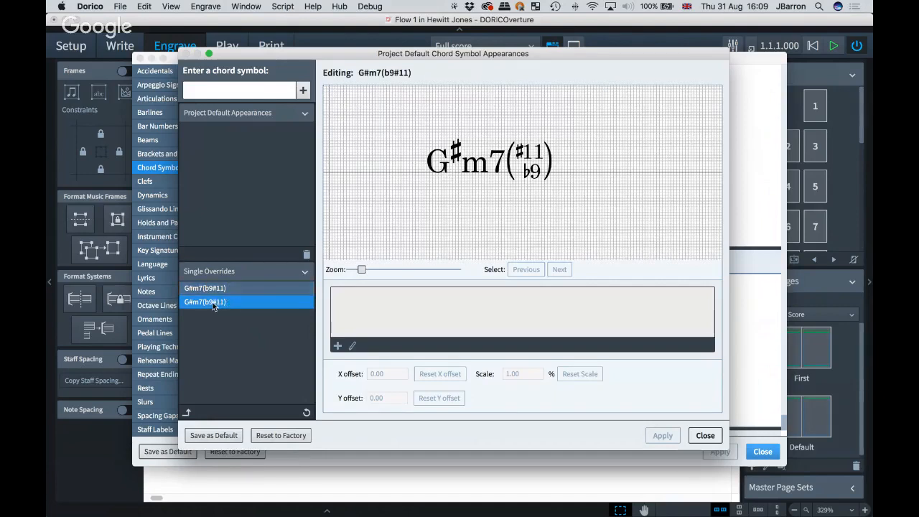
{"action": "left_click", "coordinate": [188, 415]}
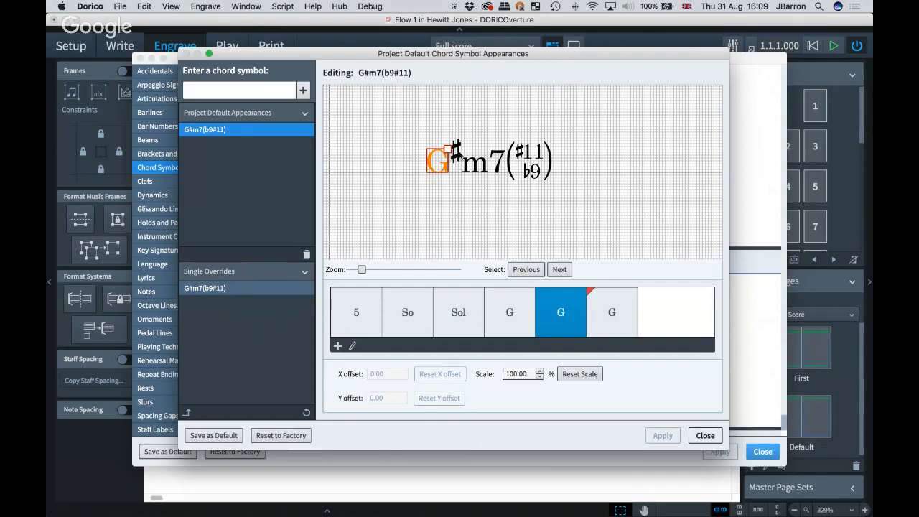
{"action": "left_click", "coordinate": [457, 153]}
{"action": "left_click", "coordinate": [444, 162]}
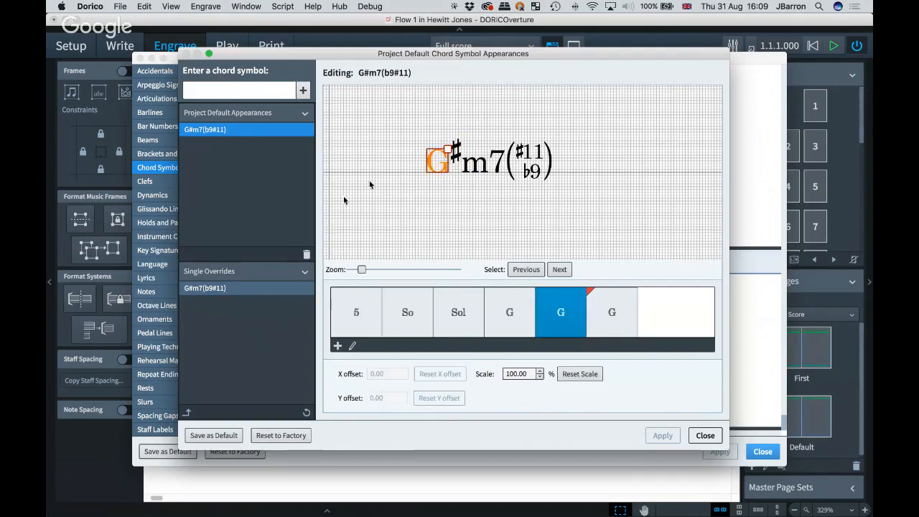
Step: Reset the remaining G#m7(b9#11) single override to the project default, then close the default appearances and Engraving Options dialogs
{"action": "left_click", "coordinate": [215, 289]}
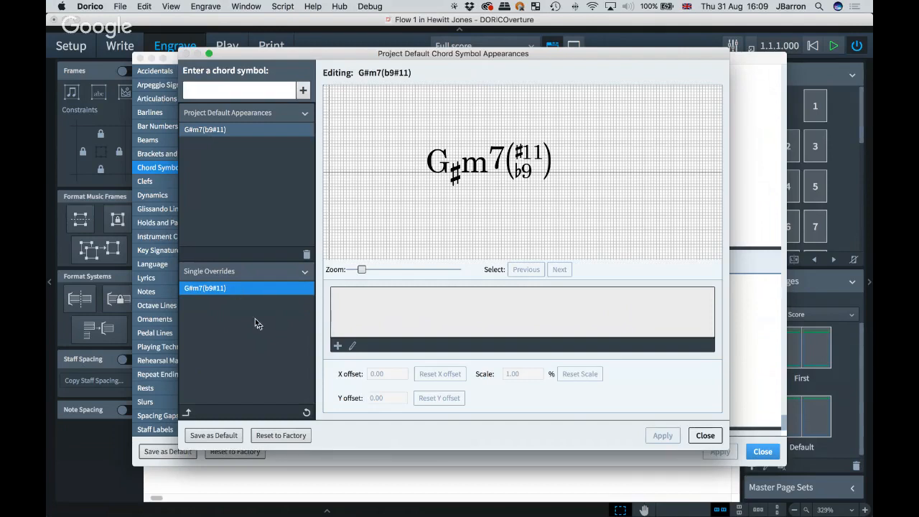
{"action": "left_click", "coordinate": [306, 413]}
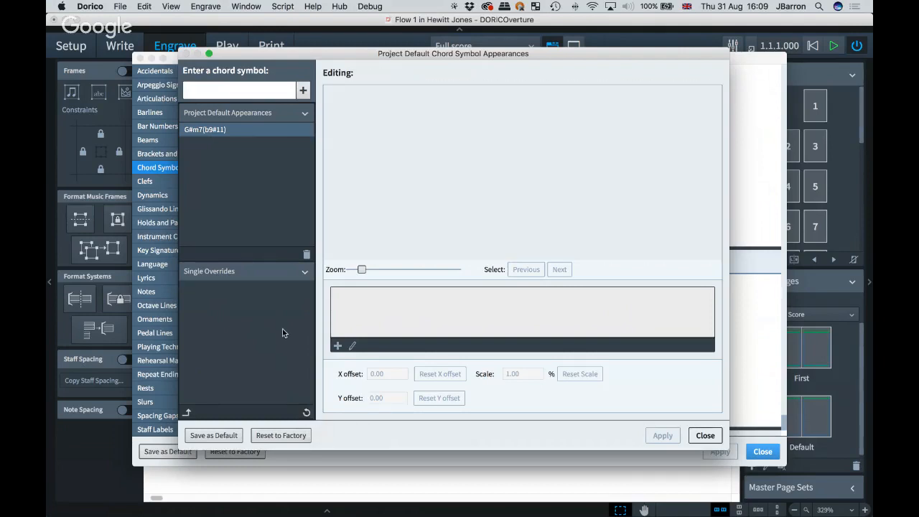
{"action": "left_click", "coordinate": [229, 130]}
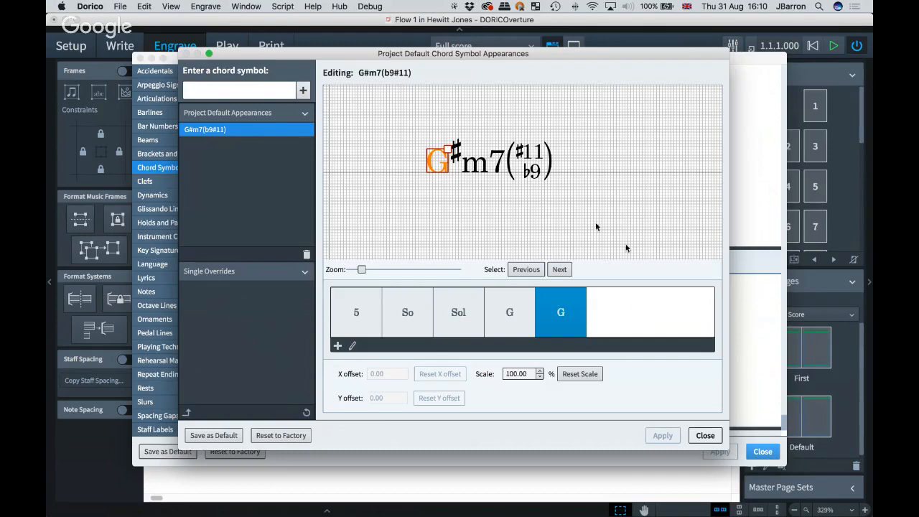
{"action": "left_click", "coordinate": [705, 435]}
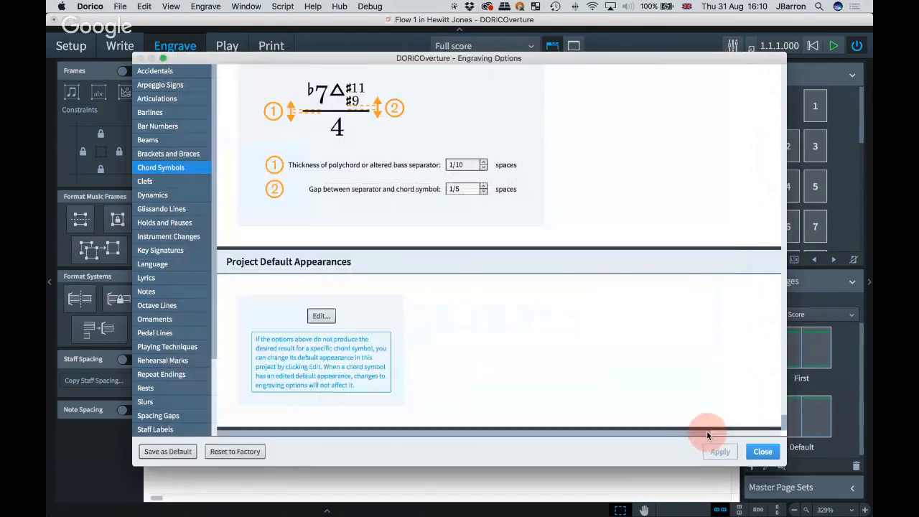
{"action": "left_click", "coordinate": [764, 453]}
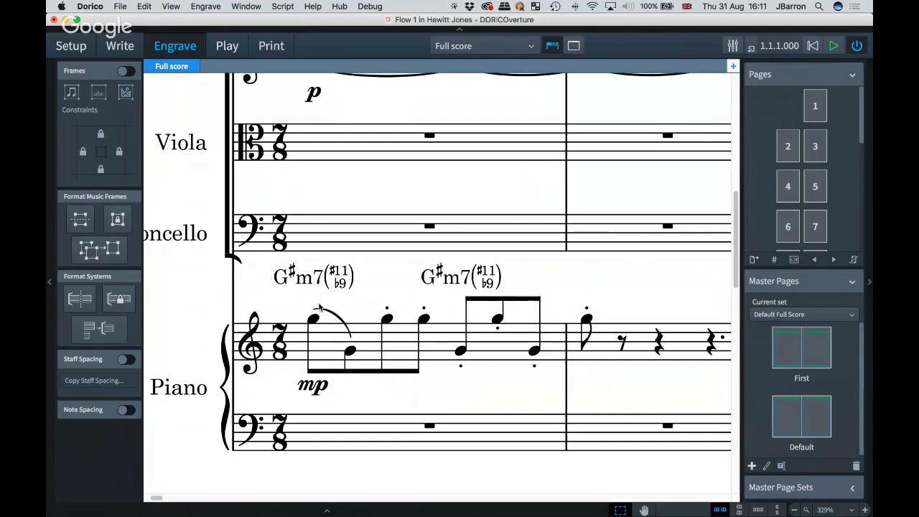
Step: Open the first piano chord symbol's appearance editor, view its components and close it without changes
{"action": "left_click", "coordinate": [219, 281]}
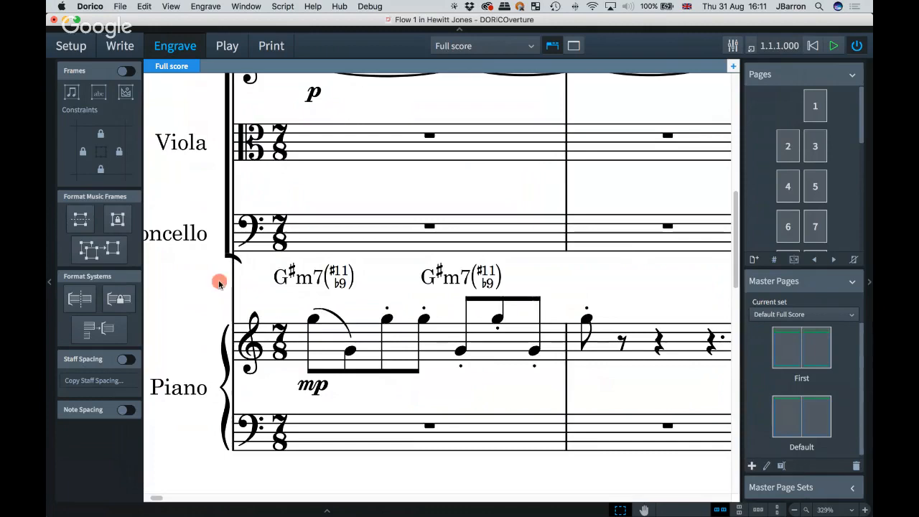
{"action": "double_click", "coordinate": [304, 284]}
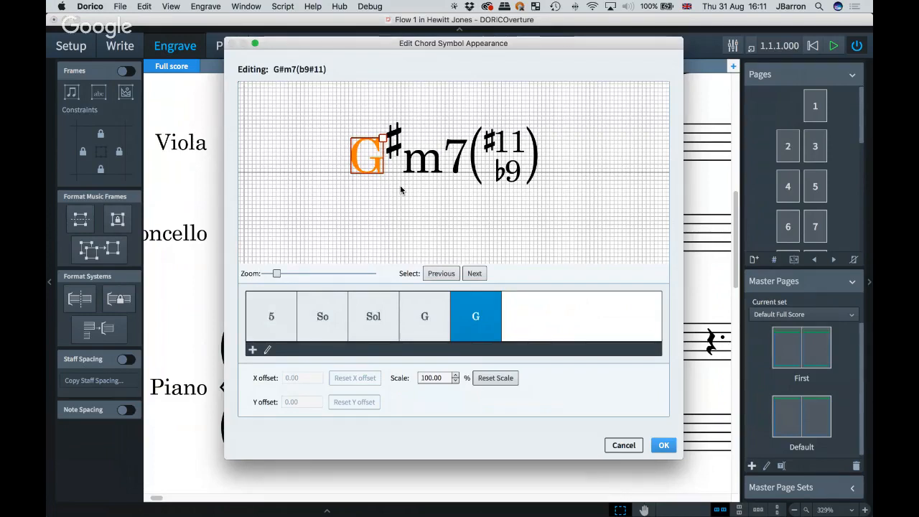
{"action": "key", "text": "Return"}
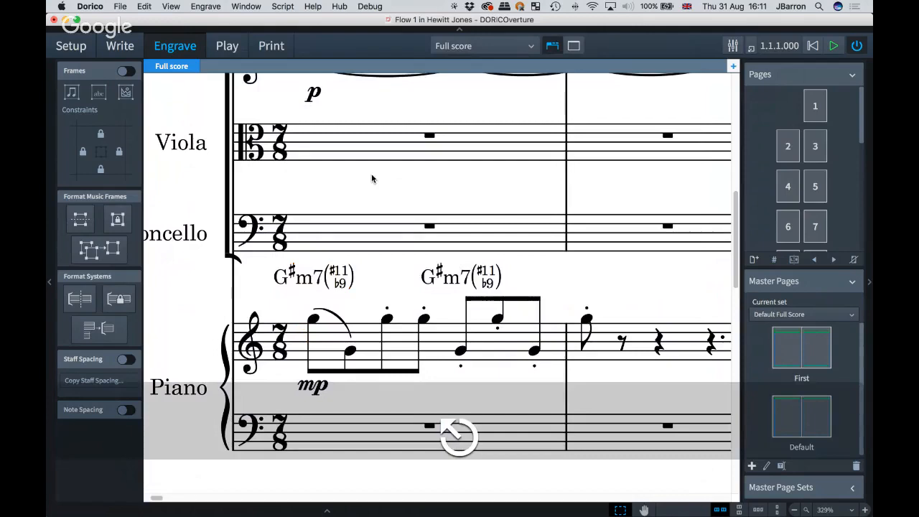
Step: Review the Chord Symbols engraving options from the preset choices to Project Default Appearances, then close the options
{"action": "key", "text": "shift+super+e"}
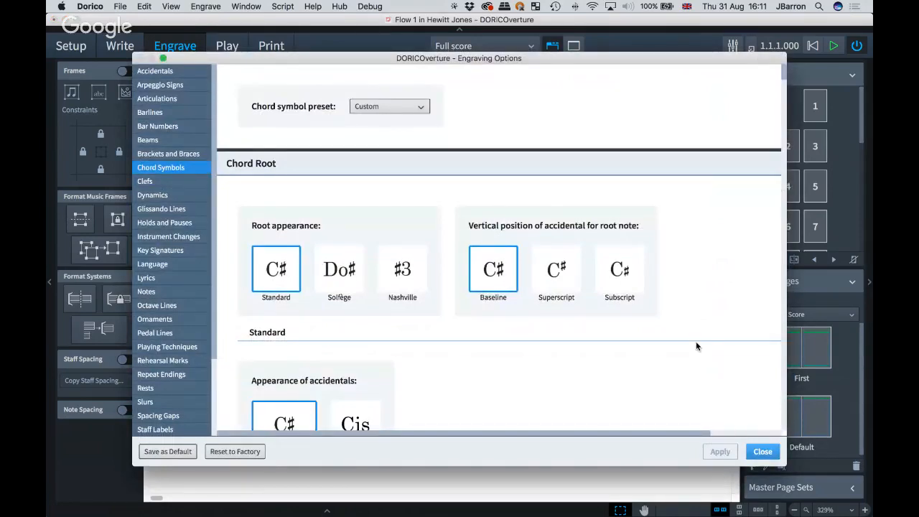
{"action": "scroll", "coordinate": [692, 310], "scroll_direction": "down", "scroll_amount": 10}
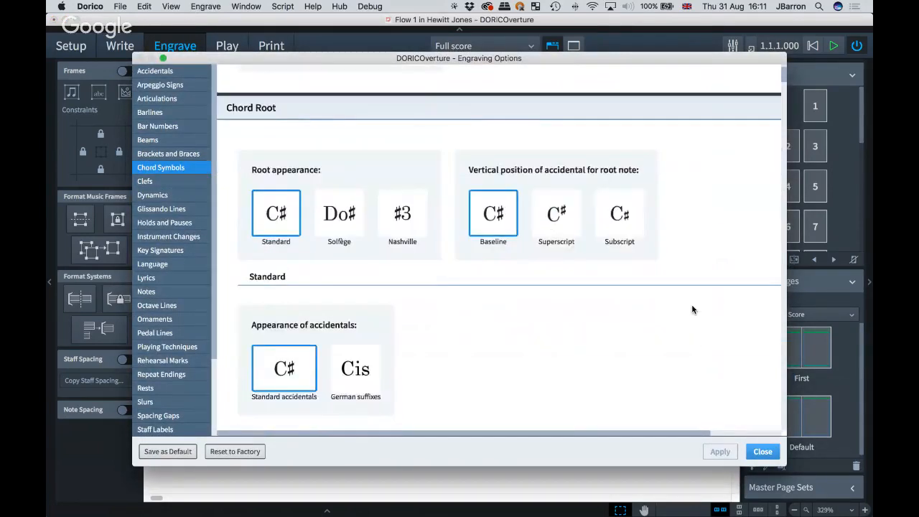
{"action": "scroll", "coordinate": [692, 309], "scroll_direction": "up", "scroll_amount": 10}
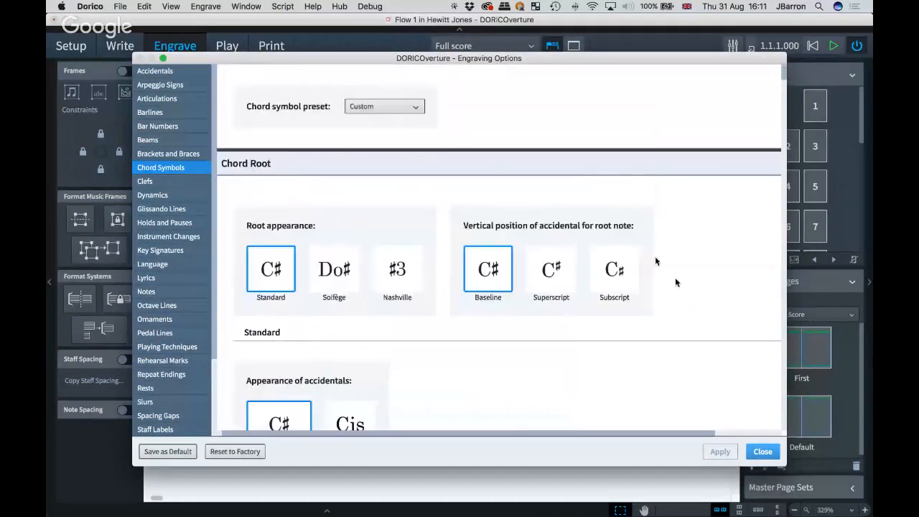
{"action": "left_click", "coordinate": [410, 108]}
{"action": "left_click", "coordinate": [497, 126]}
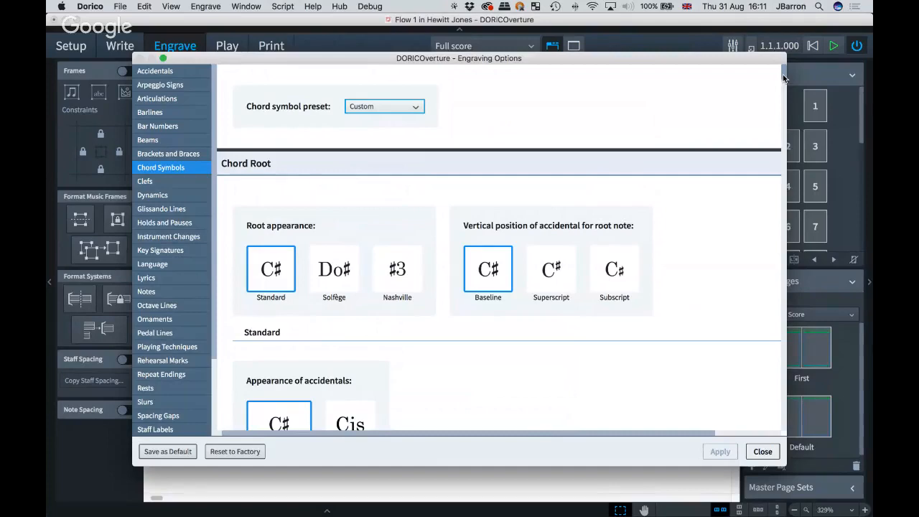
{"action": "left_click_drag", "start_coordinate": [780, 75], "coordinate": [782, 425]}
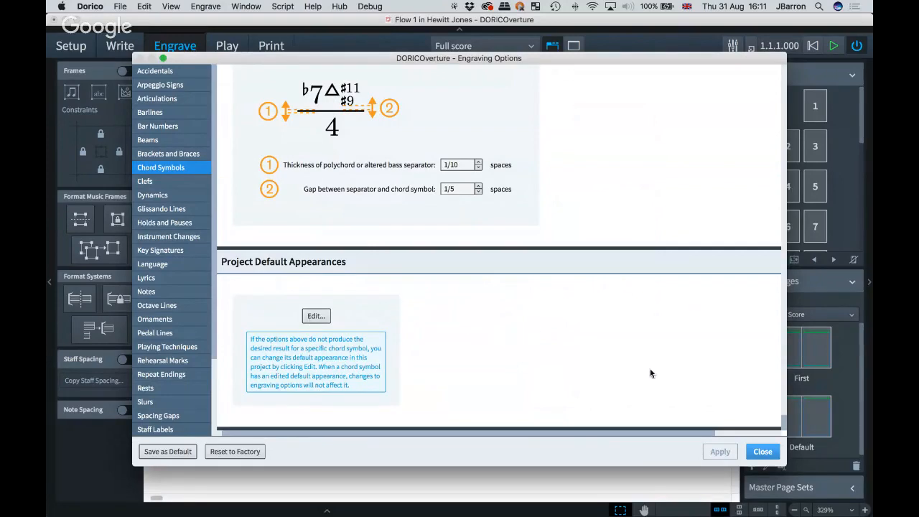
{"action": "left_click", "coordinate": [762, 452]}
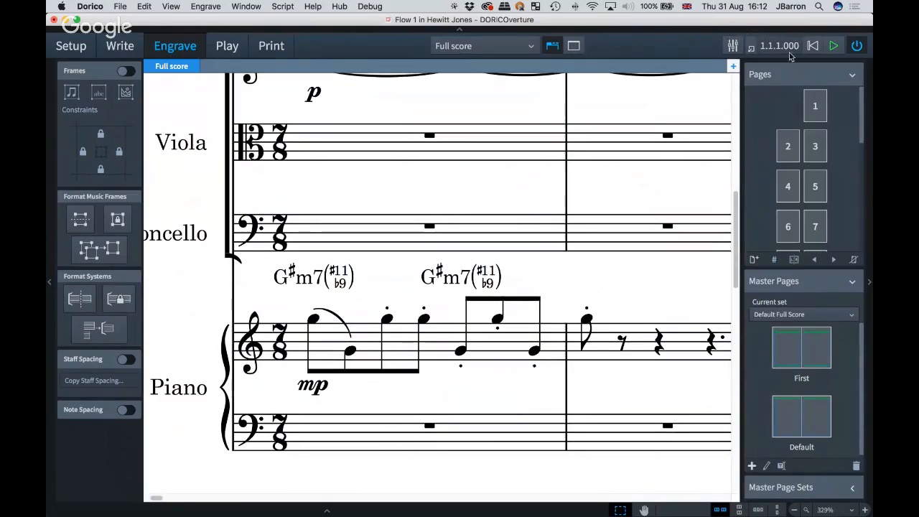
Step: Switch to the window of the voices project containing the two-voice flute music
{"action": "left_click", "coordinate": [245, 6]}
{"action": "left_click", "coordinate": [295, 420]}
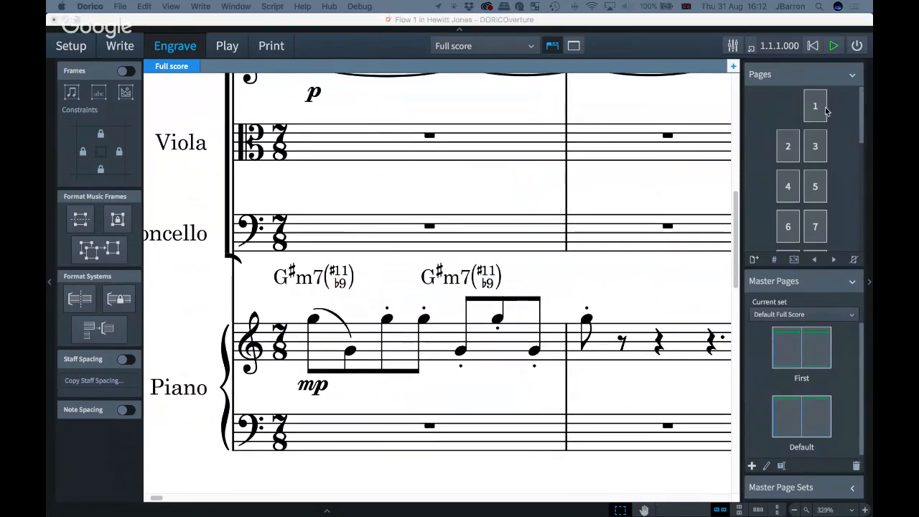
{"action": "left_click_drag", "start_coordinate": [831, 100], "coordinate": [496, 6]}
{"action": "scroll", "coordinate": [525, 338], "scroll_direction": "right", "scroll_amount": 3}
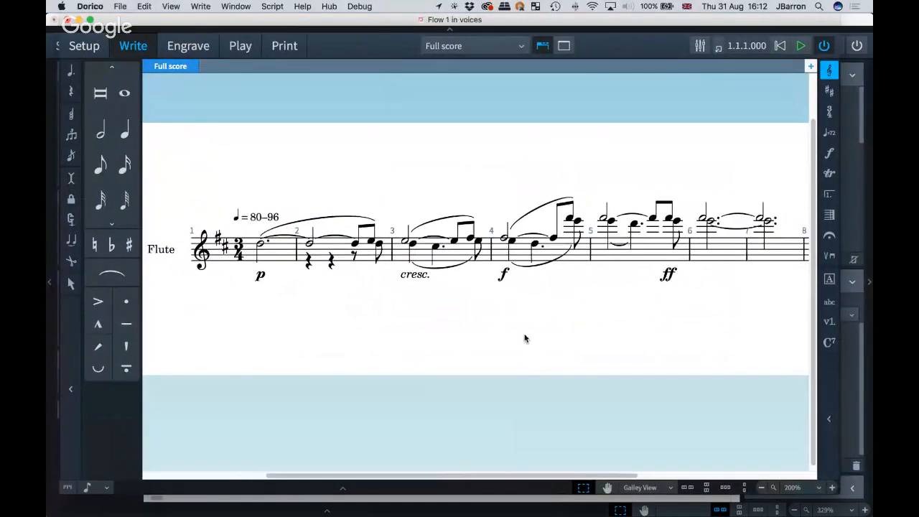
Step: Select the flute music from bar 1 to bar 8 and filter the selection to all up-stem voices
{"action": "left_click", "coordinate": [275, 258]}
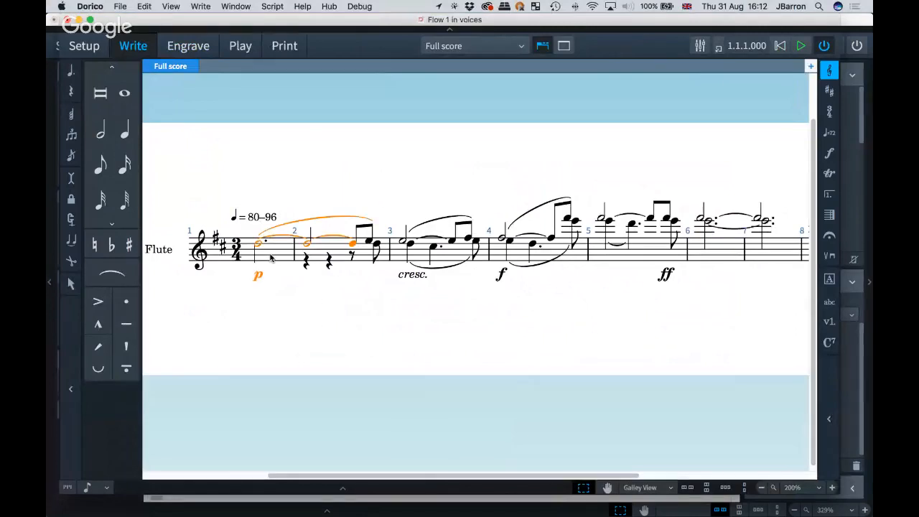
{"action": "scroll", "coordinate": [607, 287], "scroll_direction": "right", "scroll_amount": 5}
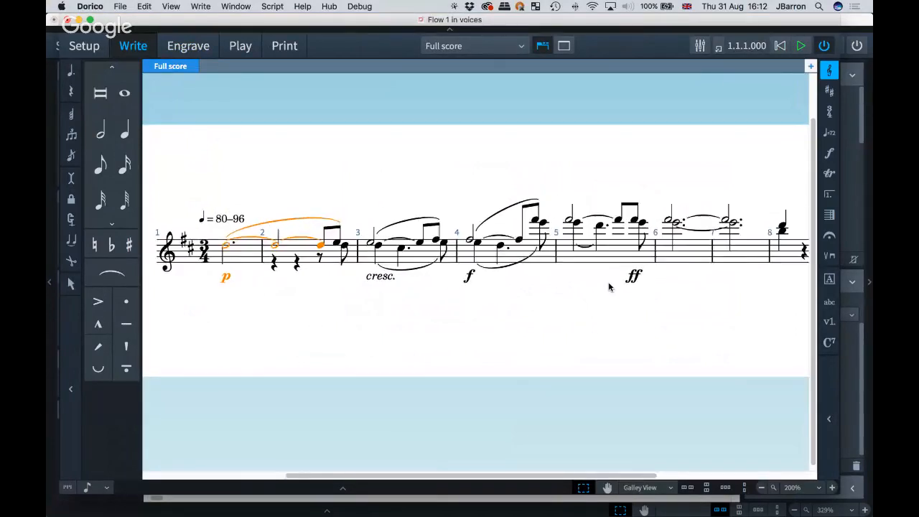
{"action": "left_click", "coordinate": [755, 259], "text": "shift"}
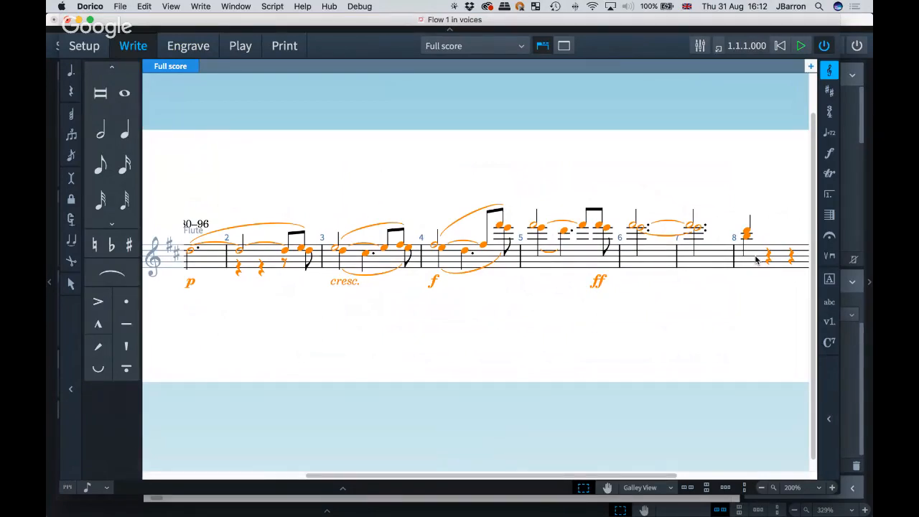
{"action": "key", "text": "alt+1"}
{"action": "scroll", "coordinate": [756, 260], "scroll_direction": "left", "scroll_amount": 2}
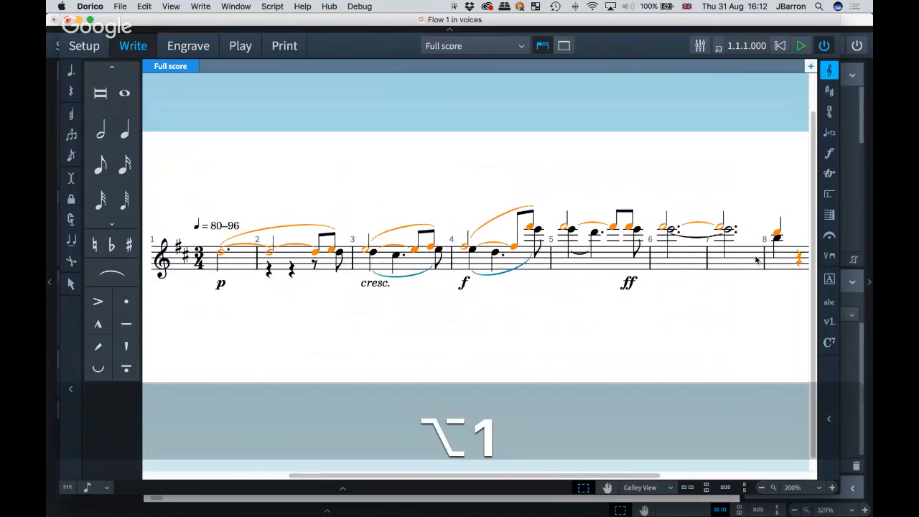
Step: Reselect flute bars 1 to 8, filter the selection to all down-stem voices, and clear the selection
{"action": "left_click", "coordinate": [248, 262]}
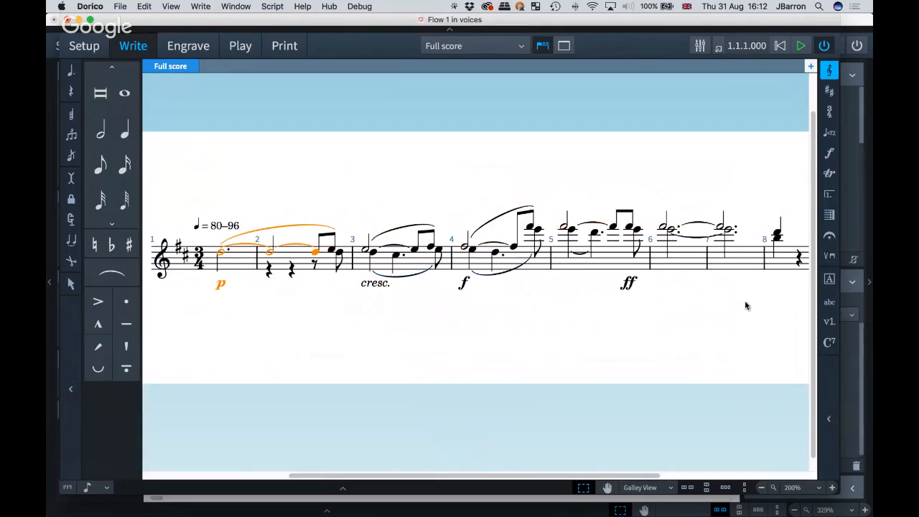
{"action": "left_click", "coordinate": [787, 256], "text": "shift"}
{"action": "key", "text": "alt+2"}
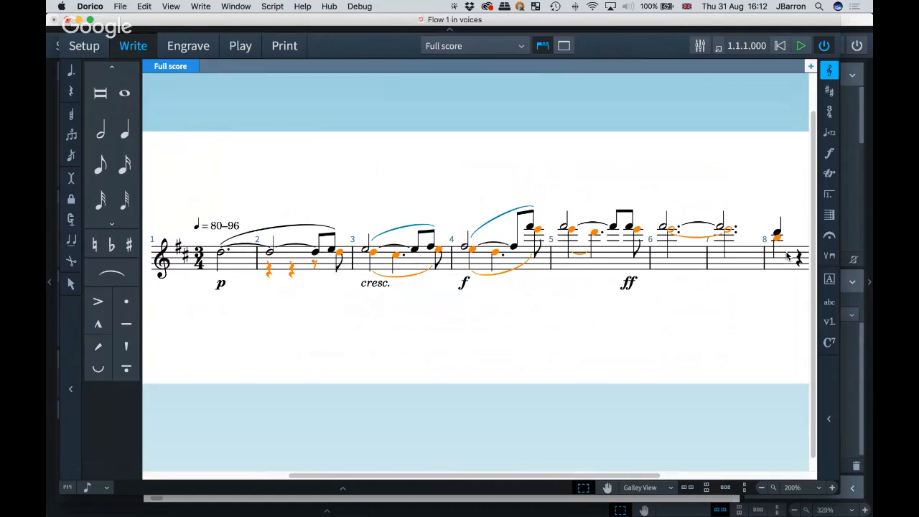
{"action": "left_click", "coordinate": [406, 335]}
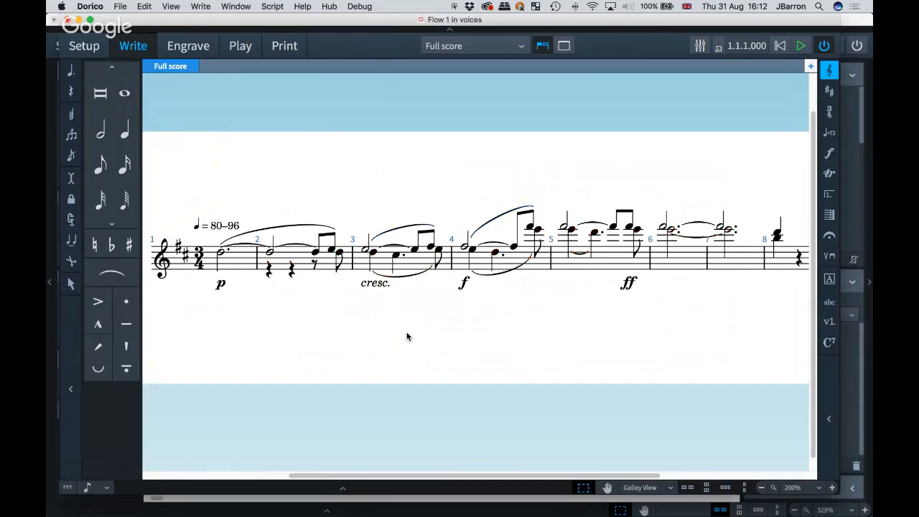
Step: In the Key Commands preferences, search for "voices" and look up the shortcut assigned to the All Down-stem Voices filter
{"action": "key", "text": "super+comma"}
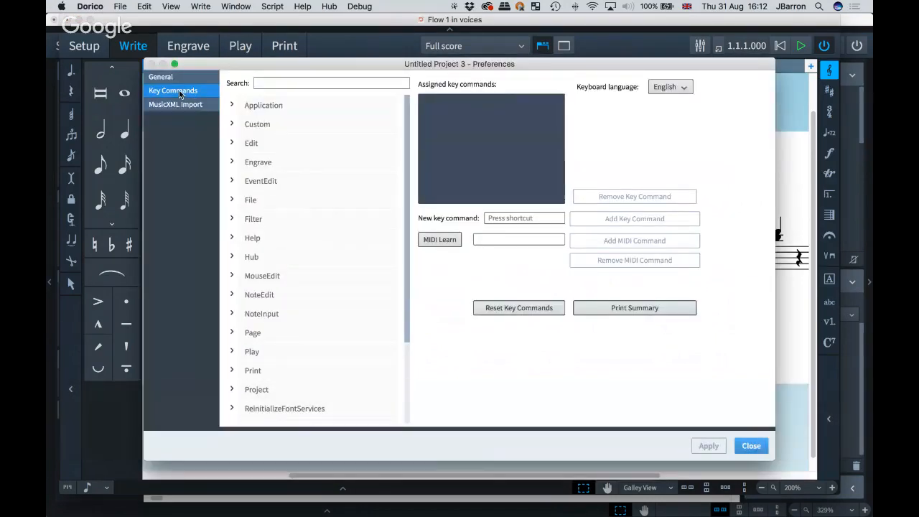
{"action": "left_click", "coordinate": [265, 83]}
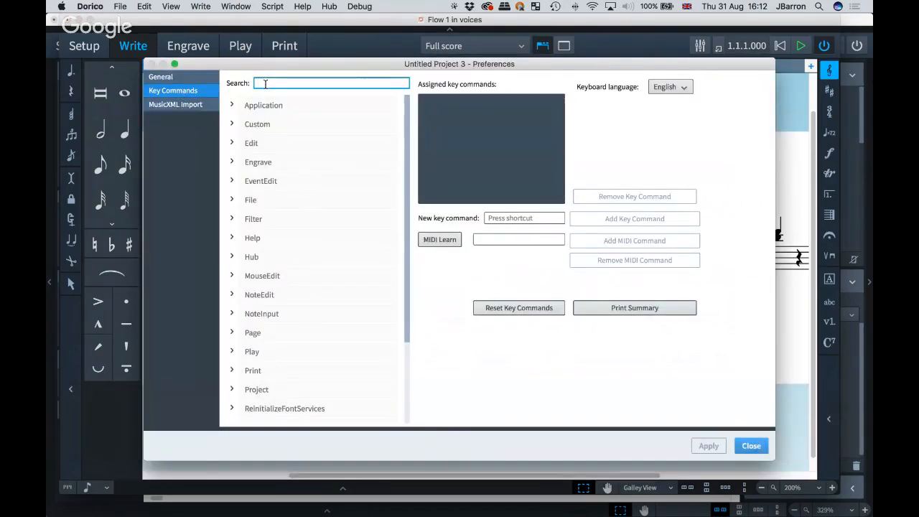
{"action": "type", "text": "voices"}
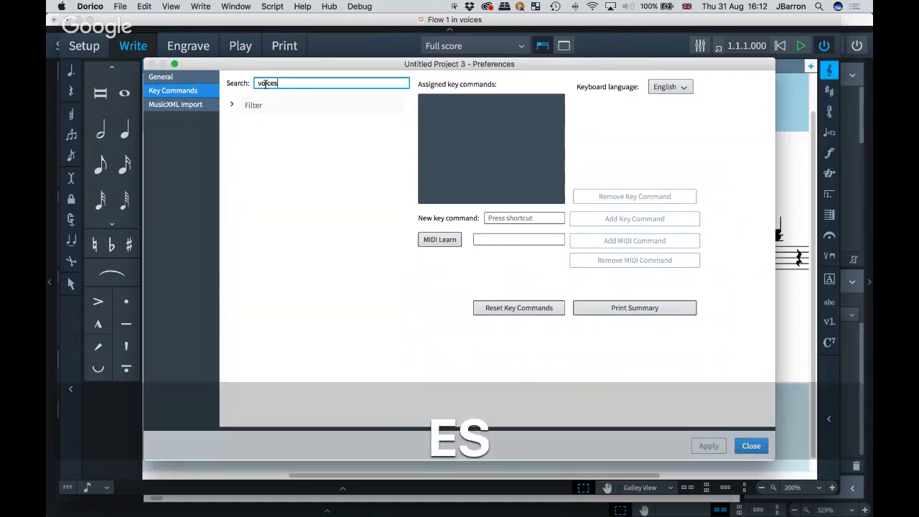
{"action": "left_click", "coordinate": [232, 105]}
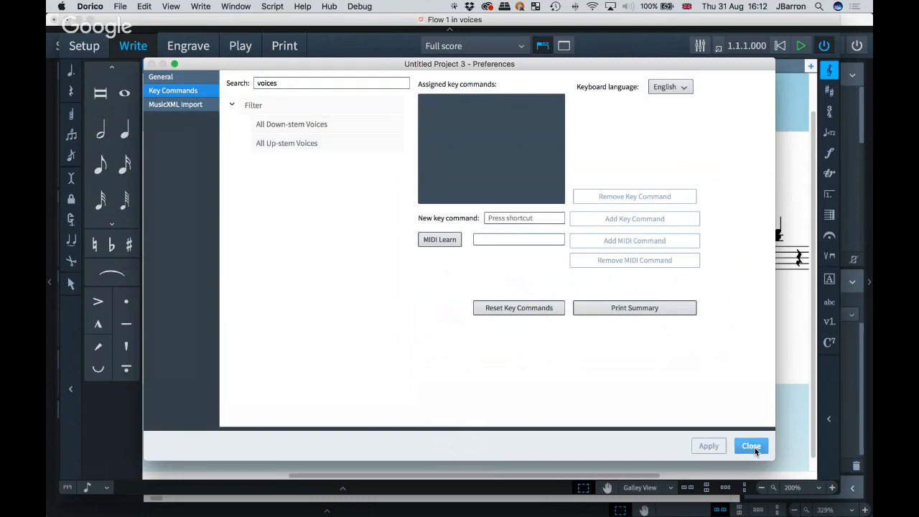
{"action": "left_click", "coordinate": [290, 127]}
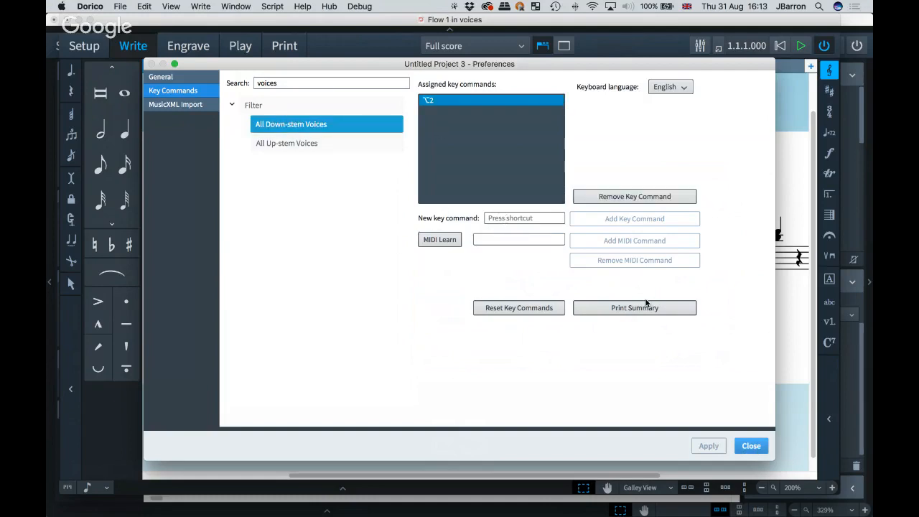
Step: Close the preferences and replace the flute's opening metronome mark with a quarter-note tempo range of 92–96
{"action": "left_click", "coordinate": [750, 445]}
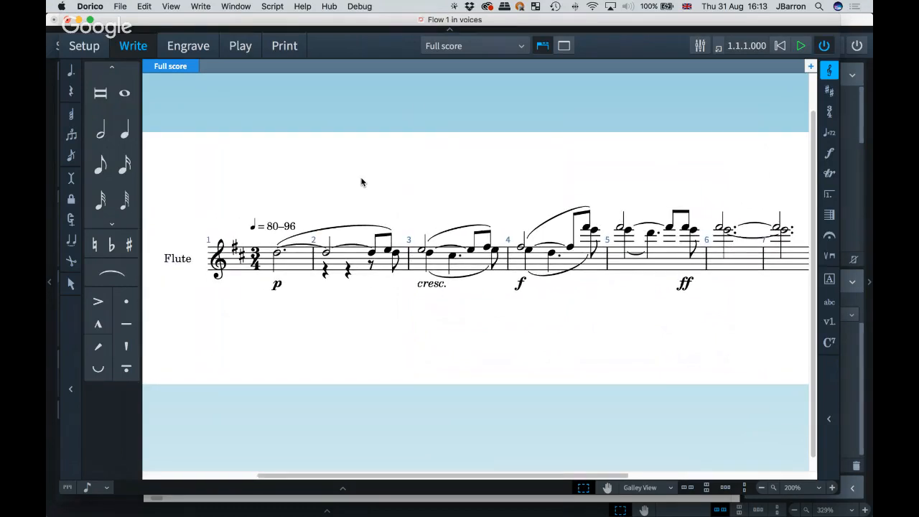
{"action": "left_click", "coordinate": [294, 228]}
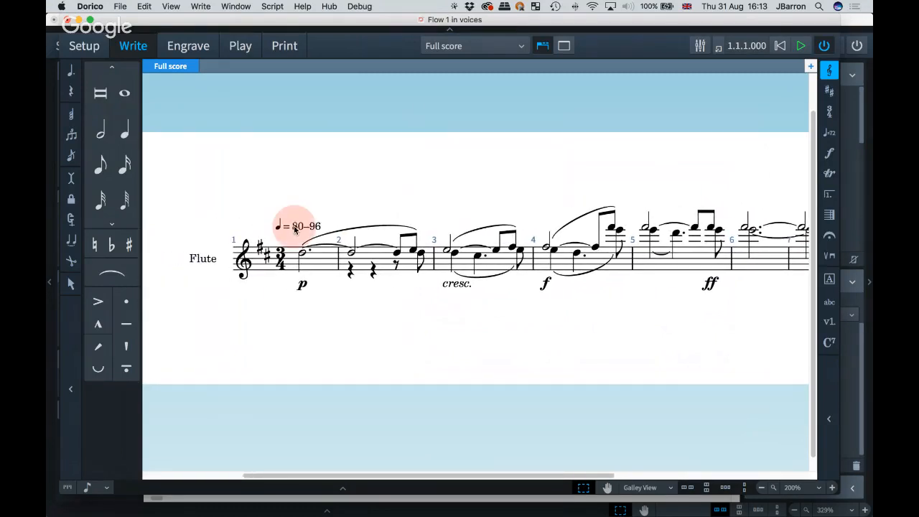
{"action": "key", "text": "BackSpace"}
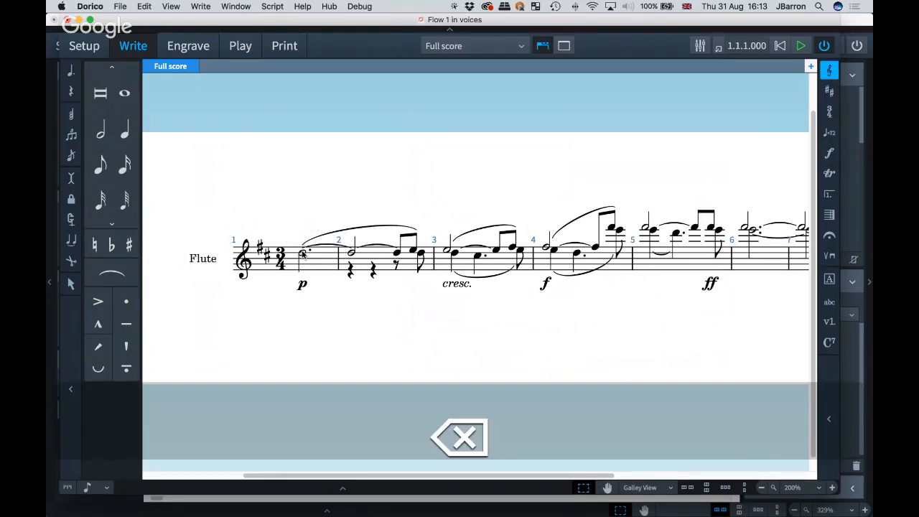
{"action": "key", "text": "shift+t"}
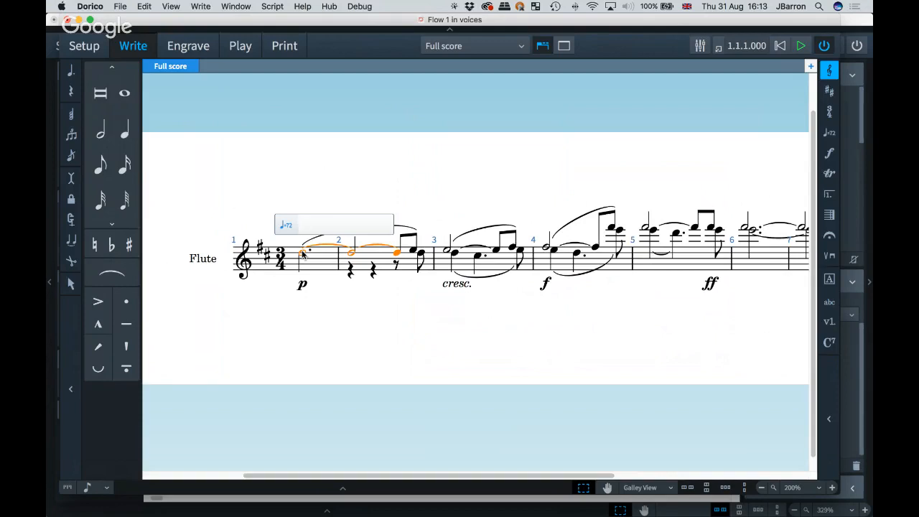
{"action": "type", "text": "q=92"}
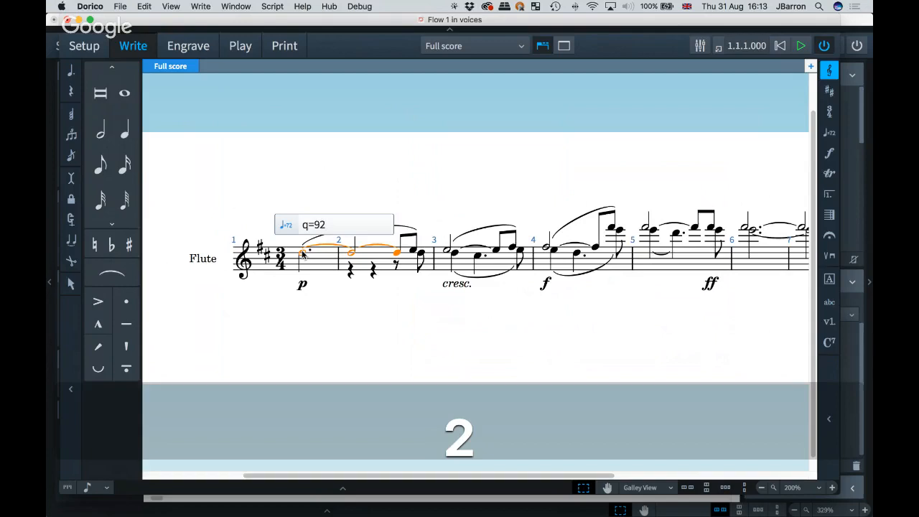
{"action": "type", "text": "-96"}
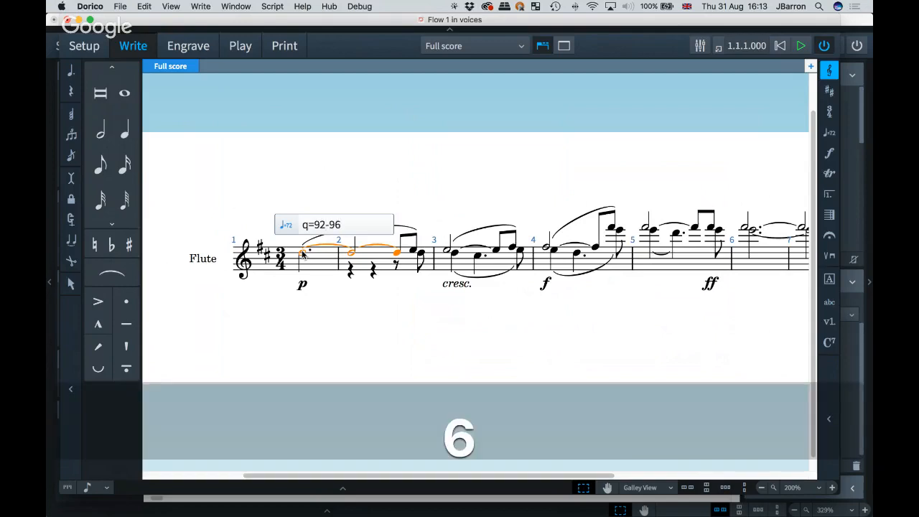
{"action": "key", "text": "Return"}
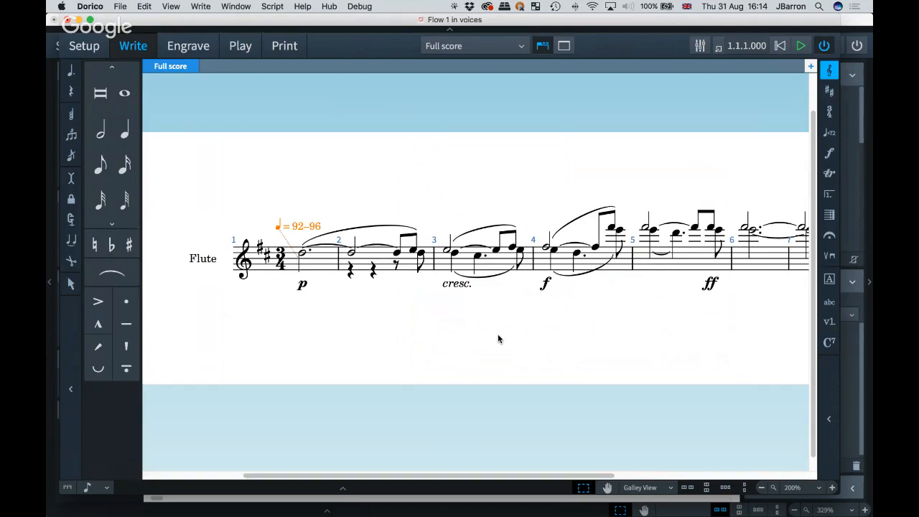
Step: Create a new project and add a solo player holding a Piano
{"action": "left_click", "coordinate": [370, 170]}
{"action": "key", "text": "super+n"}
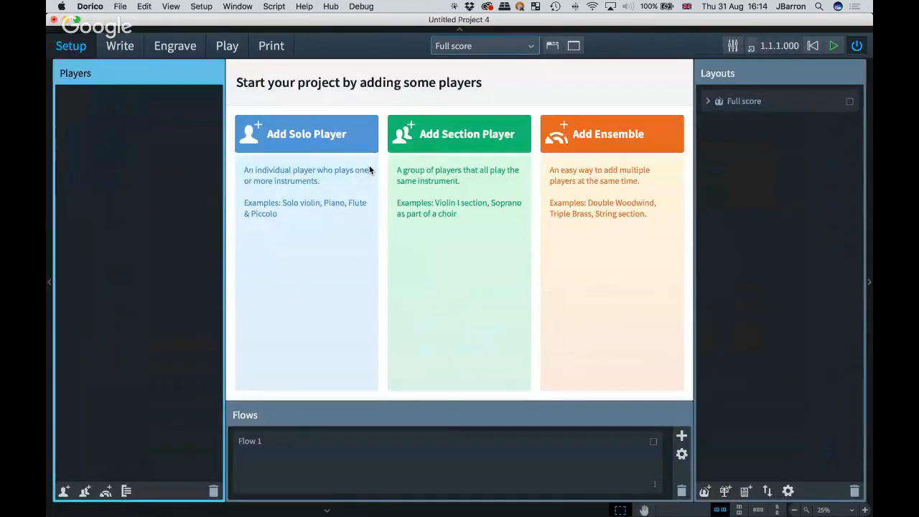
{"action": "key", "text": "shift+p"}
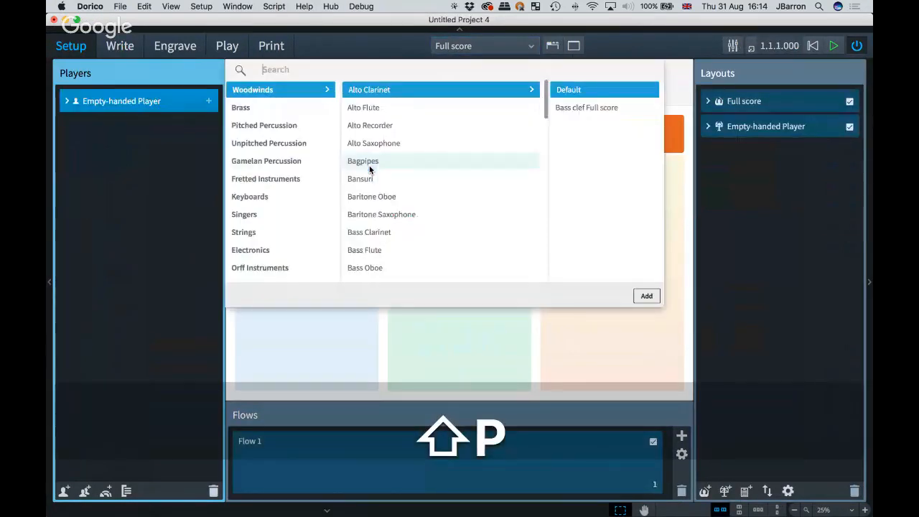
{"action": "type", "text": "piano"}
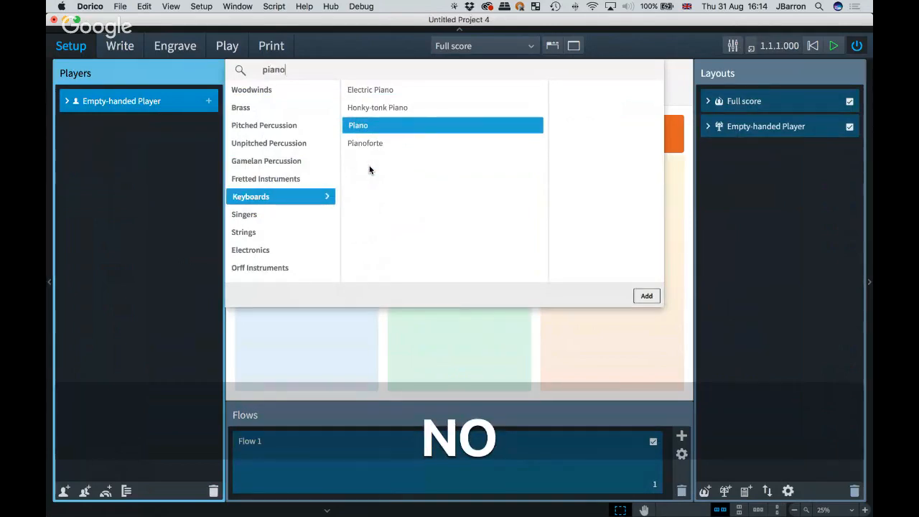
{"action": "key", "text": "Return"}
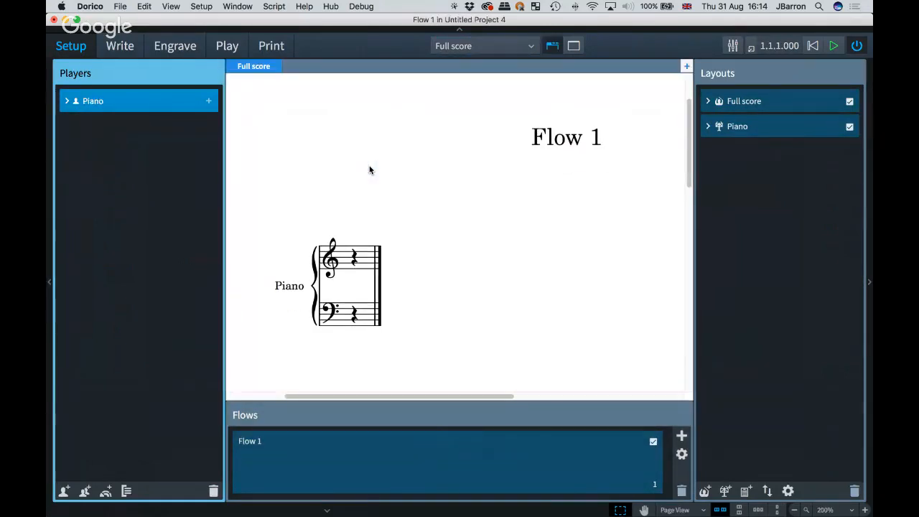
Step: Rename the project's first flow to "Song 1"
{"action": "double_click", "coordinate": [262, 445]}
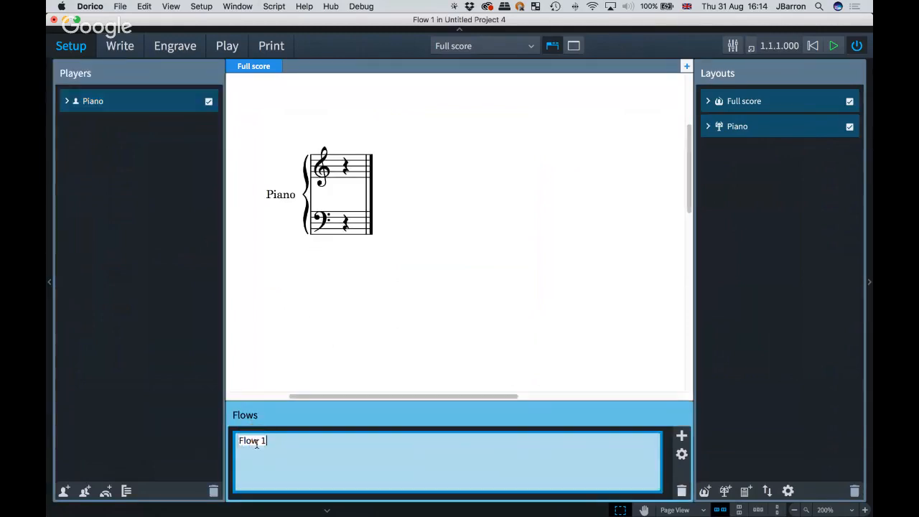
{"action": "type", "text": "Song 1"}
{"action": "key", "text": "Return"}
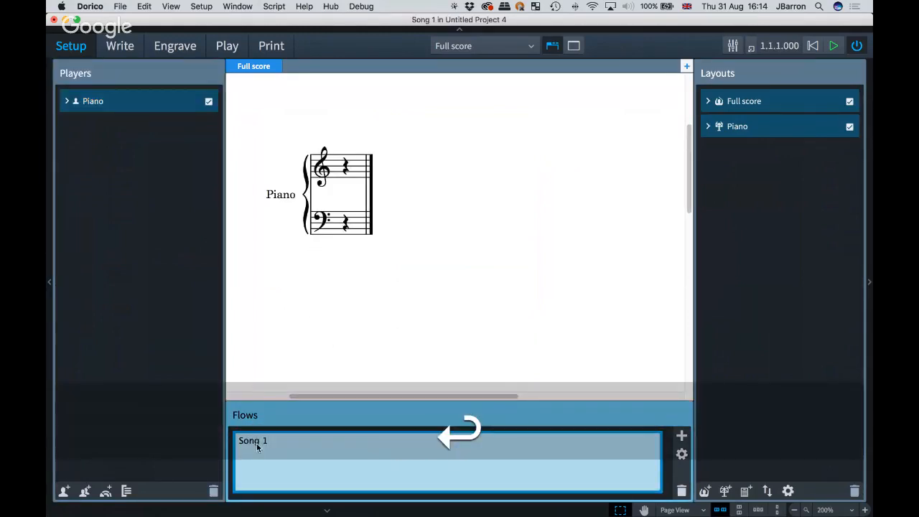
{"action": "scroll", "coordinate": [418, 290], "scroll_direction": "right", "scroll_amount": 3}
{"action": "scroll", "coordinate": [418, 290], "scroll_direction": "down", "scroll_amount": 1}
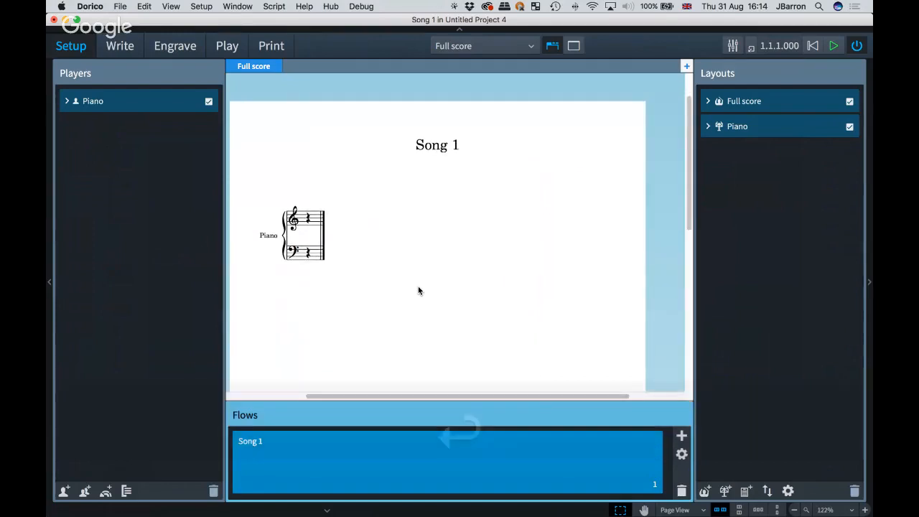
Step: Add two more flows to the project, naming them "Song 2" and "Song 3"
{"action": "left_click", "coordinate": [681, 437]}
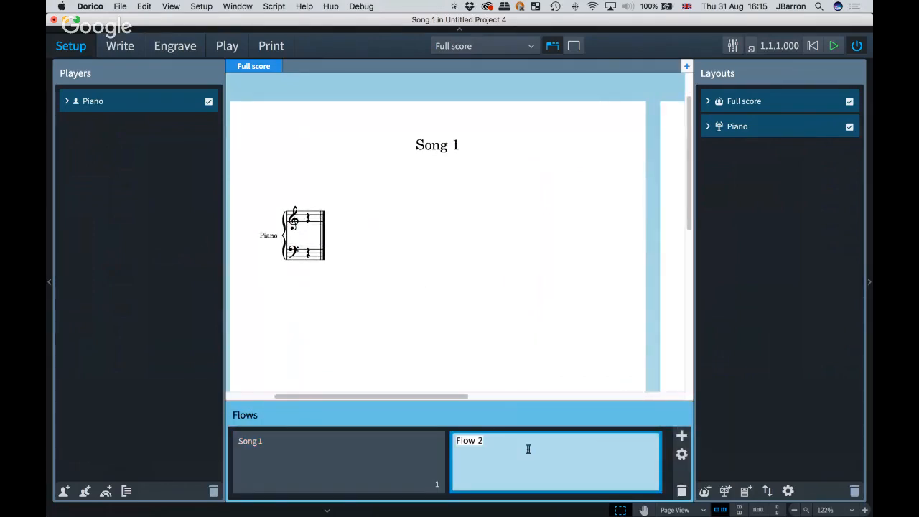
{"action": "type", "text": "Song 2"}
{"action": "key", "text": "Return"}
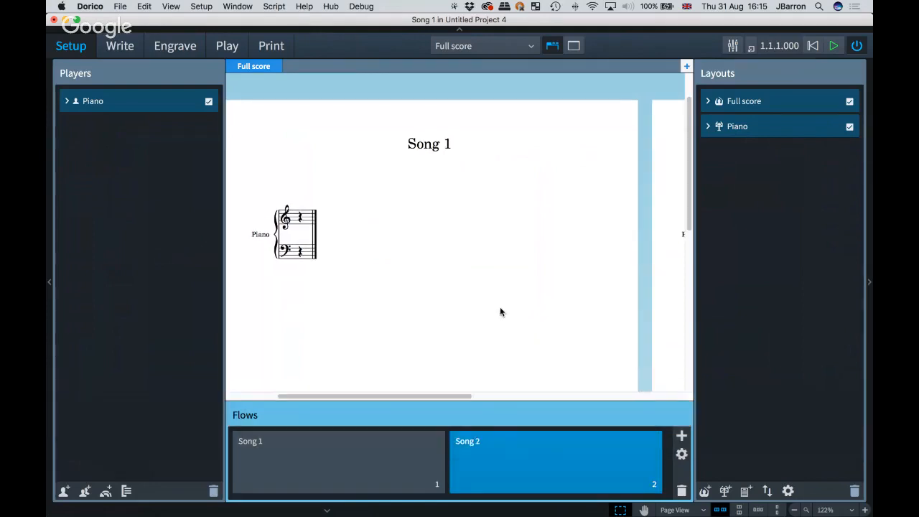
{"action": "left_click", "coordinate": [681, 435]}
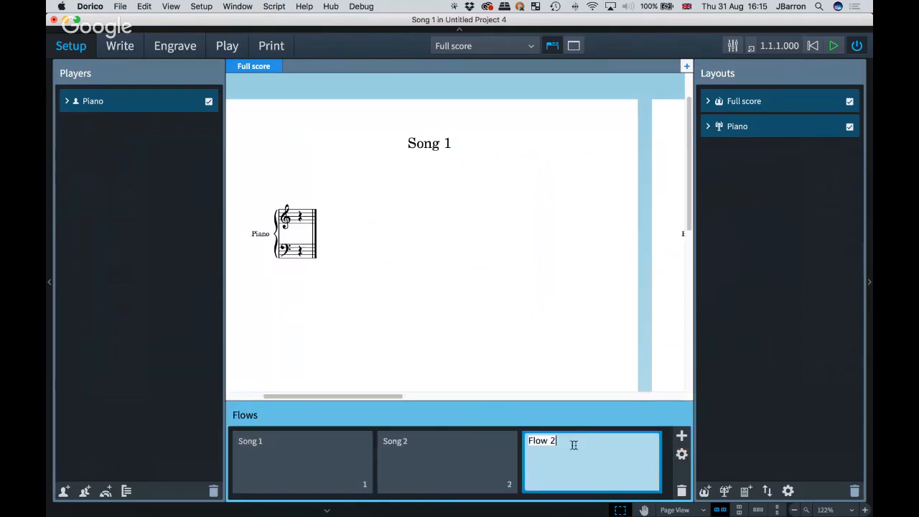
{"action": "type", "text": "Song 3"}
{"action": "key", "text": "Return"}
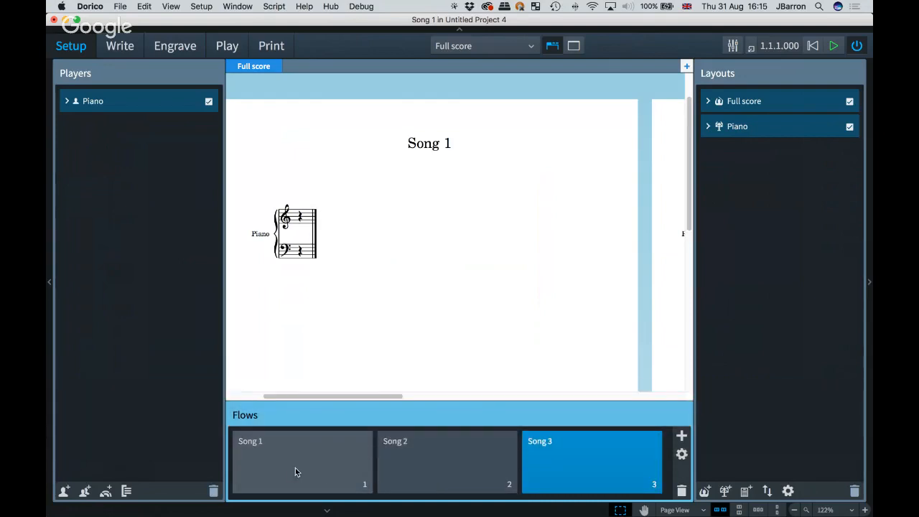
Step: View the opening page of each of the three song flows in the full score, ending on Song 1
{"action": "scroll", "coordinate": [498, 331], "scroll_direction": "right", "scroll_amount": 10}
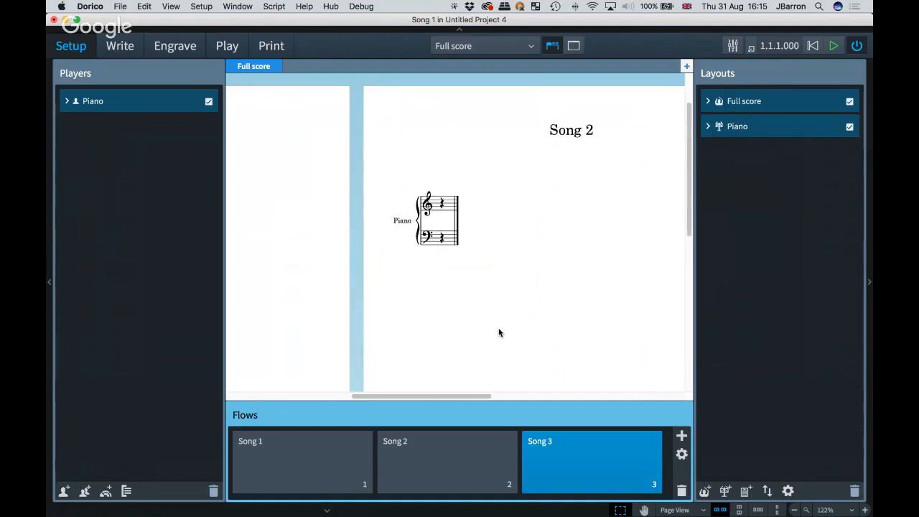
{"action": "scroll", "coordinate": [499, 333], "scroll_direction": "right", "scroll_amount": 5}
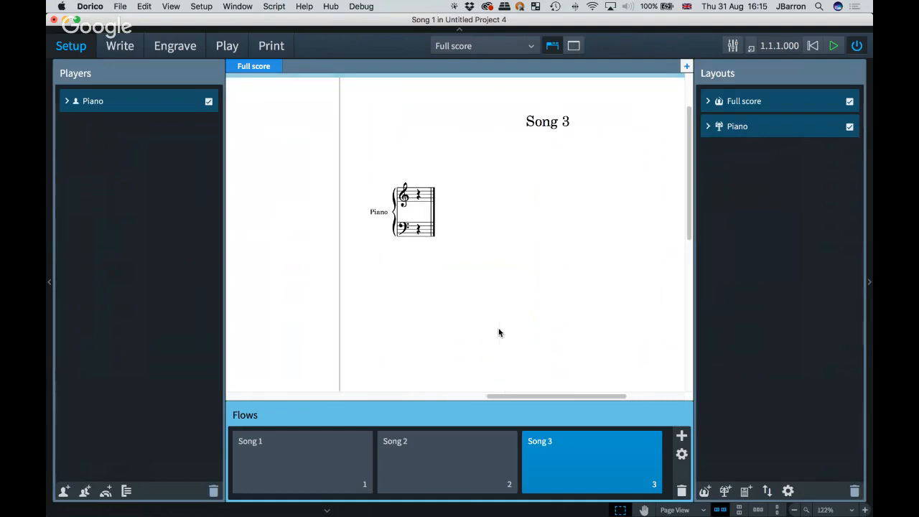
{"action": "left_click", "coordinate": [283, 465]}
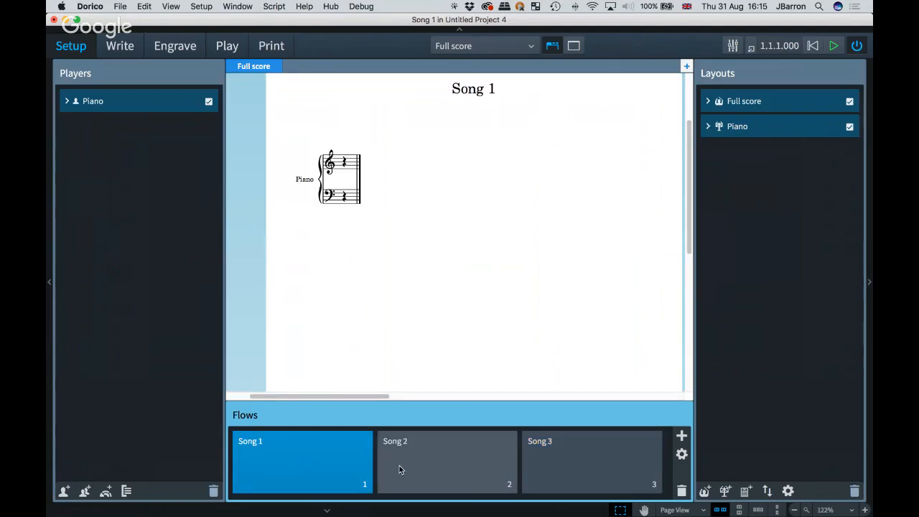
{"action": "left_click", "coordinate": [433, 469]}
{"action": "left_click", "coordinate": [554, 481]}
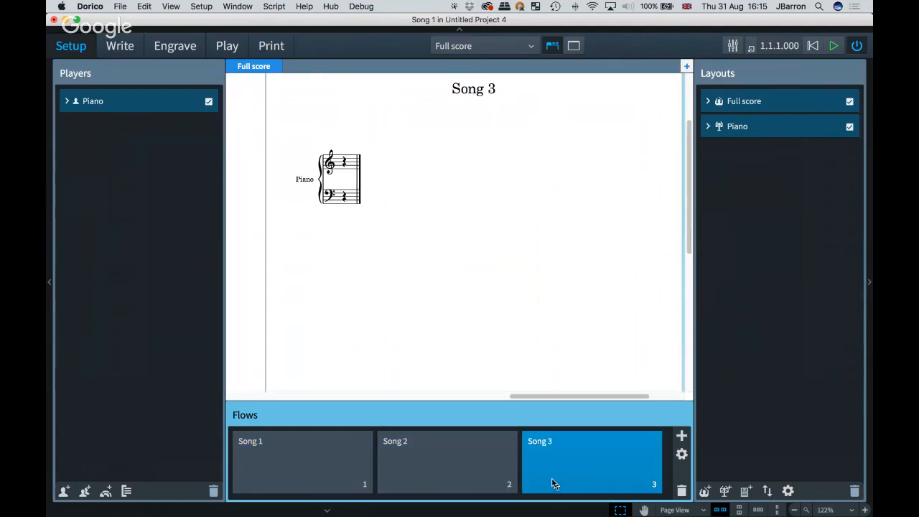
{"action": "left_click", "coordinate": [313, 447]}
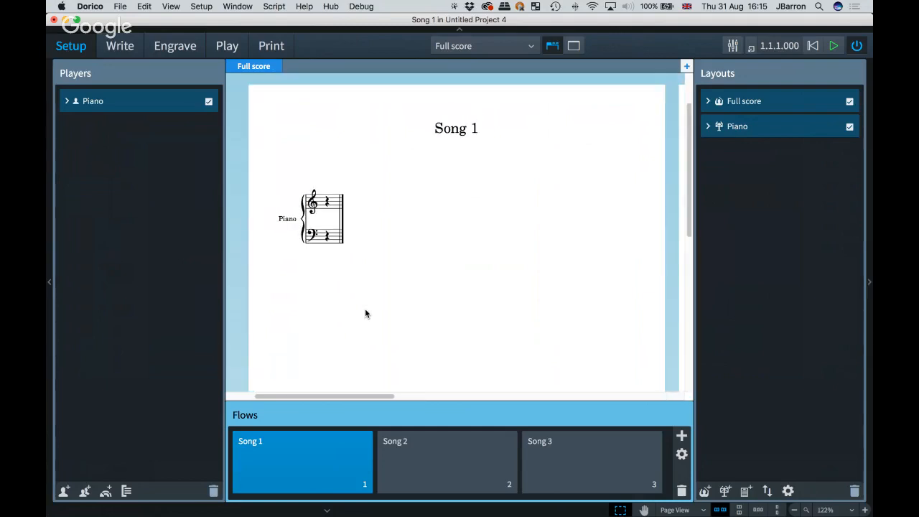
Step: In Song 1, add a 4/4 time signature and enter quarter notes C, D, E, F, G in the piano's treble staff
{"action": "double_click", "coordinate": [326, 209]}
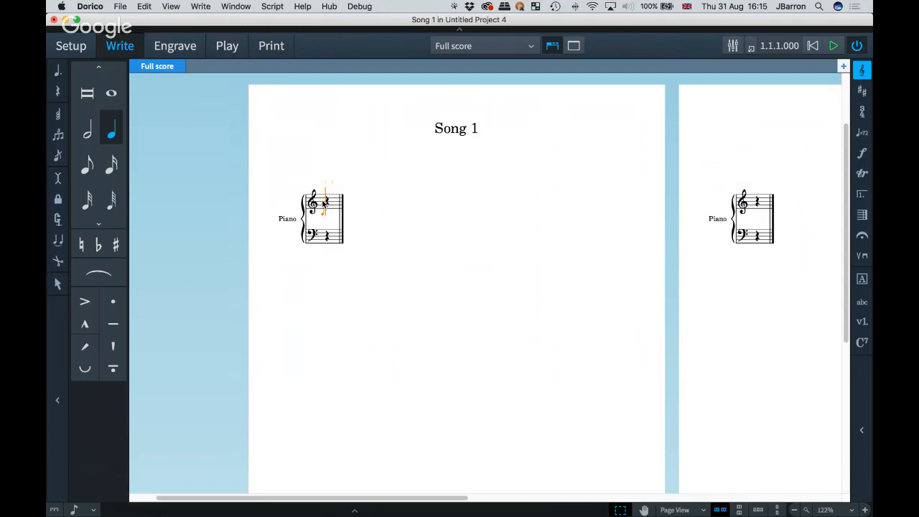
{"action": "key", "text": "shift+m"}
{"action": "type", "text": "4/4"}
{"action": "key", "text": "Return"}
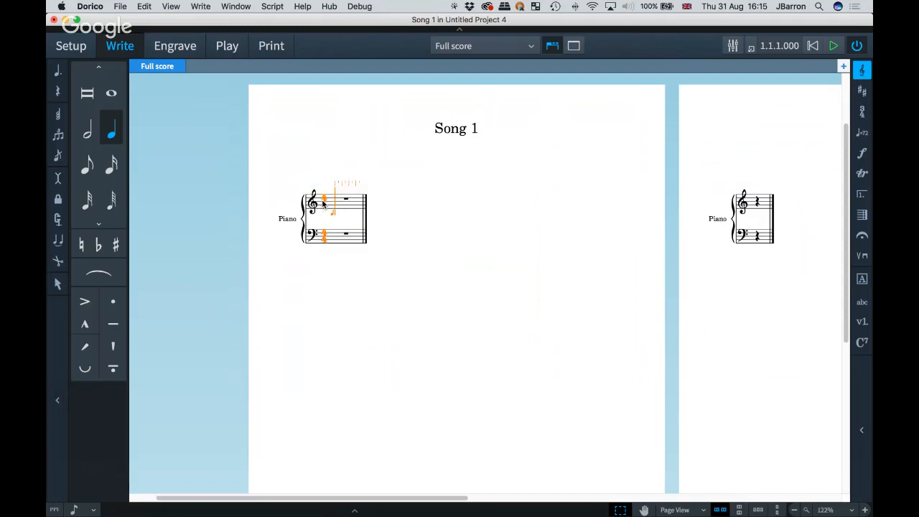
{"action": "type", "text": "cdefg"}
{"action": "key", "text": "Escape"}
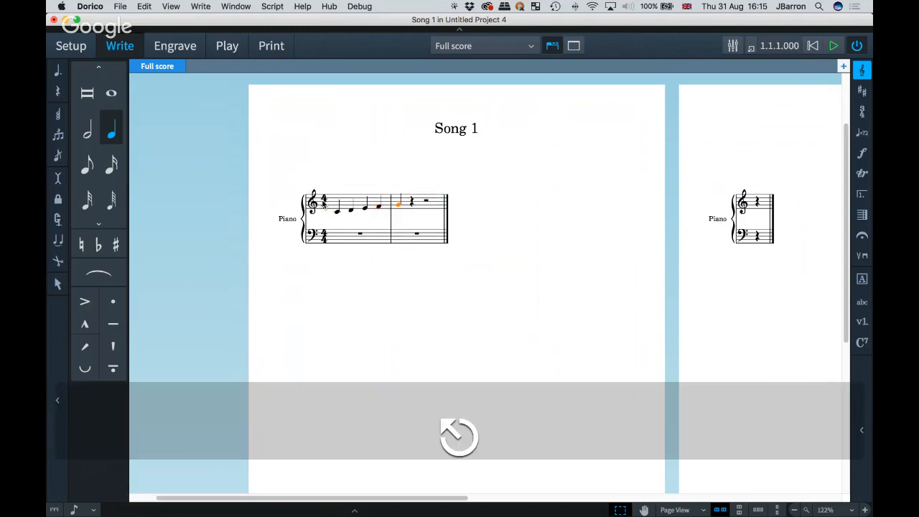
Step: Select Song 1's first two treble-staff bars and repeat them until the music extends to bar 40 on the second page
{"action": "left_click", "coordinate": [344, 199]}
{"action": "left_click", "coordinate": [418, 205], "text": "shift"}
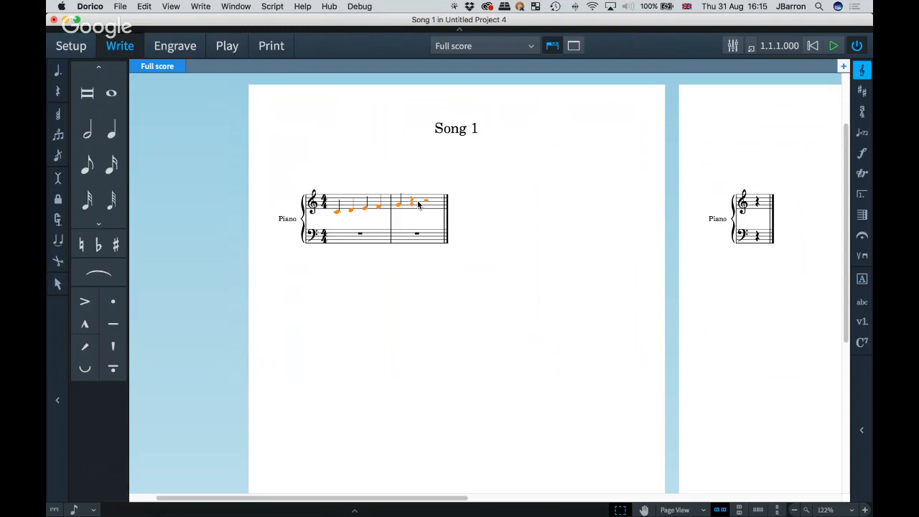
{"action": "key", "text": "r"}
{"action": "key", "text": "r"}
{"action": "key", "text": "r"}
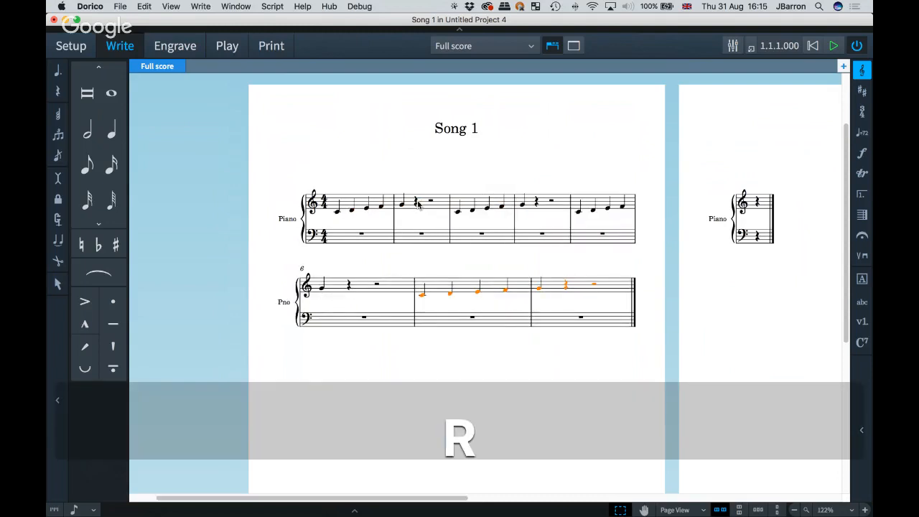
{"action": "key", "text": "r"}
{"action": "key", "text": "r"}
{"action": "key", "text": "r"}
{"action": "key", "text": "r"}
{"action": "key", "text": "r"}
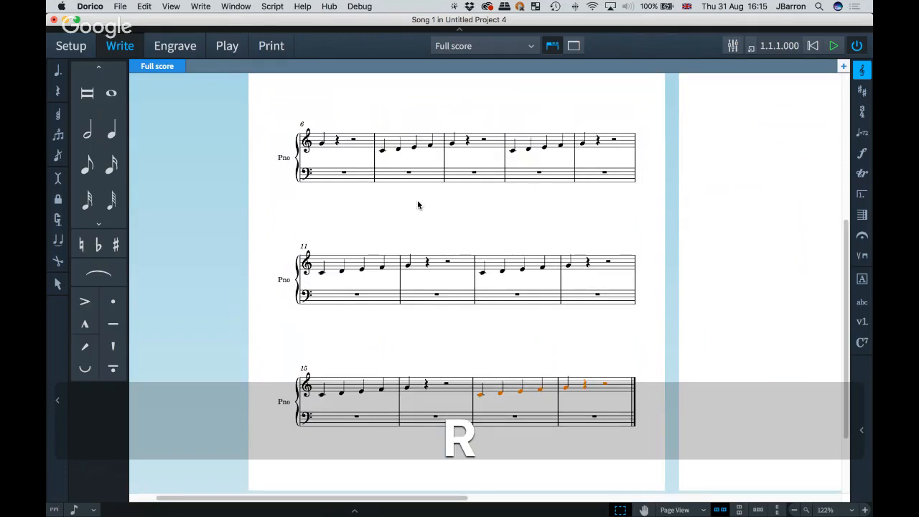
{"action": "key", "text": "r"}
{"action": "key", "text": "r"}
{"action": "key", "text": "r"}
{"action": "key", "text": "r"}
{"action": "key", "text": "r"}
{"action": "key", "text": "r"}
{"action": "key", "text": "r"}
{"action": "key", "text": "r"}
{"action": "key", "text": "r"}
{"action": "key", "text": "r"}
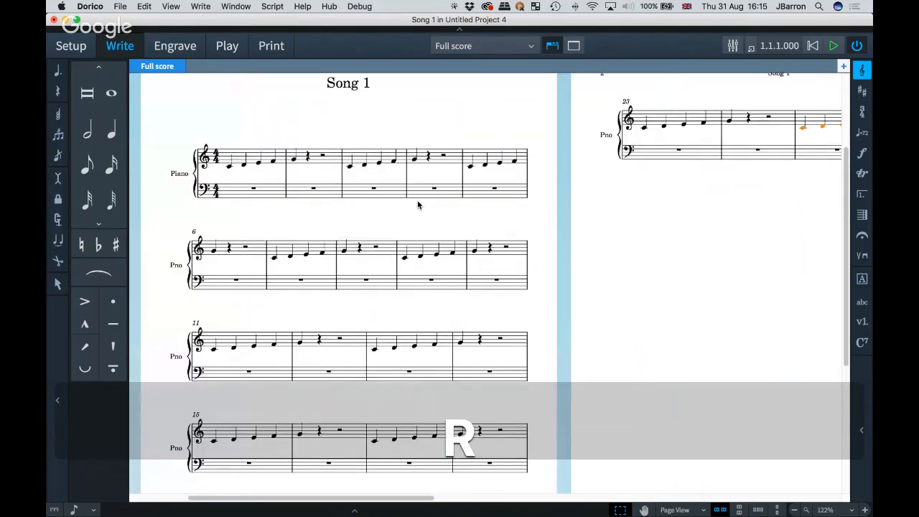
{"action": "key", "text": "r"}
{"action": "scroll", "coordinate": [419, 205], "scroll_direction": "right", "scroll_amount": 3}
{"action": "scroll", "coordinate": [419, 206], "scroll_direction": "up", "scroll_amount": 2}
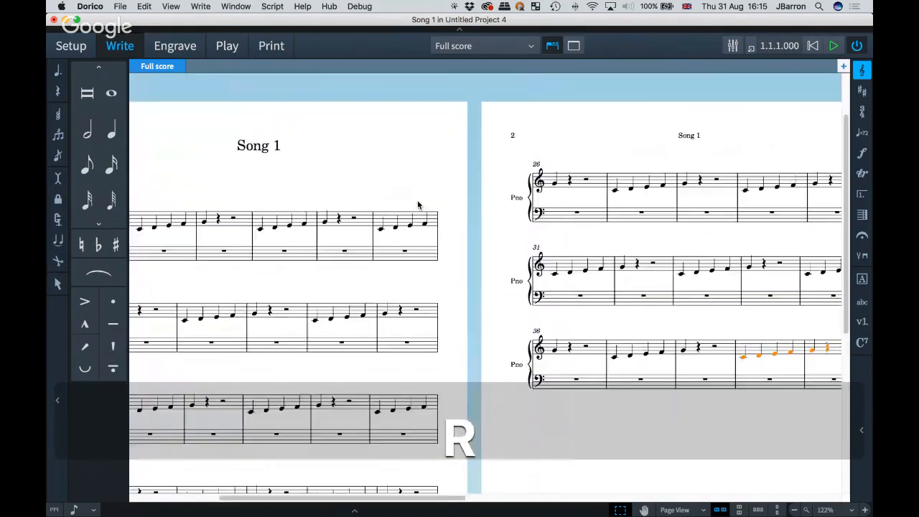
{"action": "scroll", "coordinate": [419, 206], "scroll_direction": "down", "scroll_amount": 2}
{"action": "scroll", "coordinate": [419, 205], "scroll_direction": "left", "scroll_amount": 4}
{"action": "scroll", "coordinate": [418, 205], "scroll_direction": "up", "scroll_amount": 2}
{"action": "scroll", "coordinate": [418, 206], "scroll_direction": "right", "scroll_amount": 1}
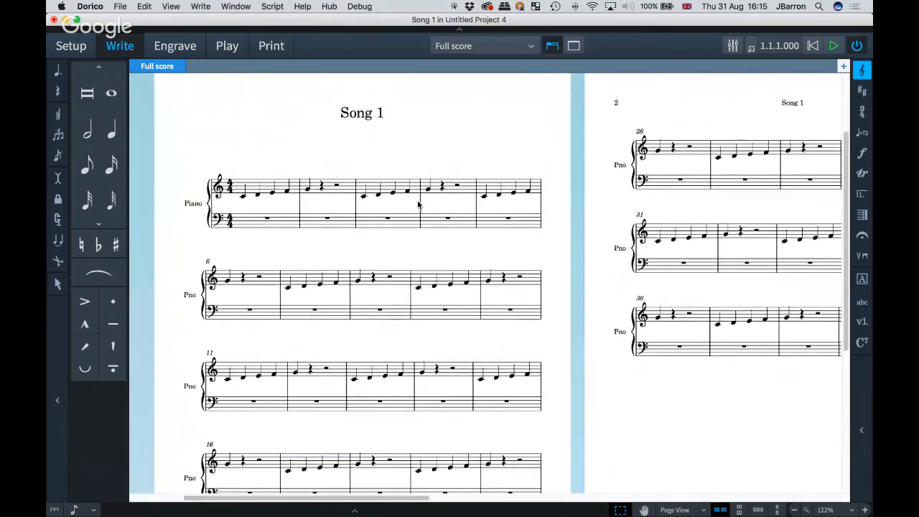
Step: Begin note input at the start of Song 2's treble staff and add a D major key signature
{"action": "scroll", "coordinate": [417, 206], "scroll_direction": "right", "scroll_amount": 10}
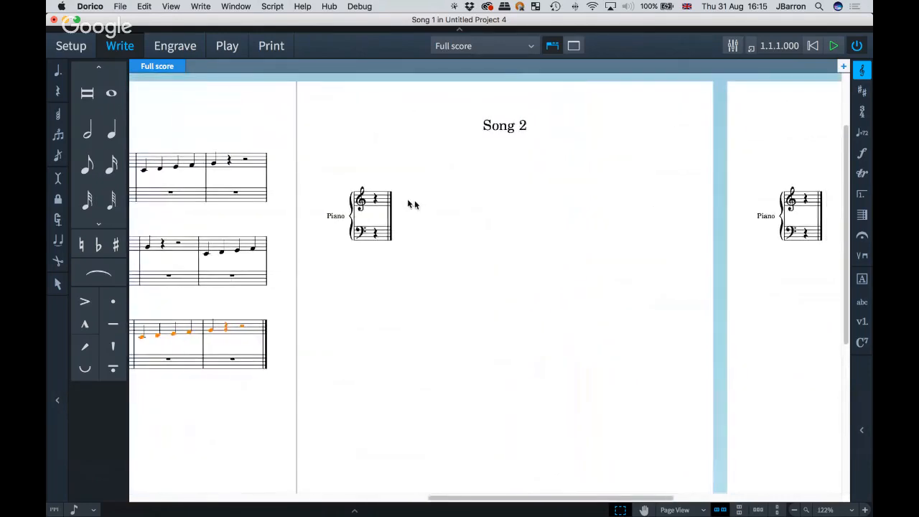
{"action": "left_click", "coordinate": [374, 200]}
{"action": "double_click", "coordinate": [374, 200]}
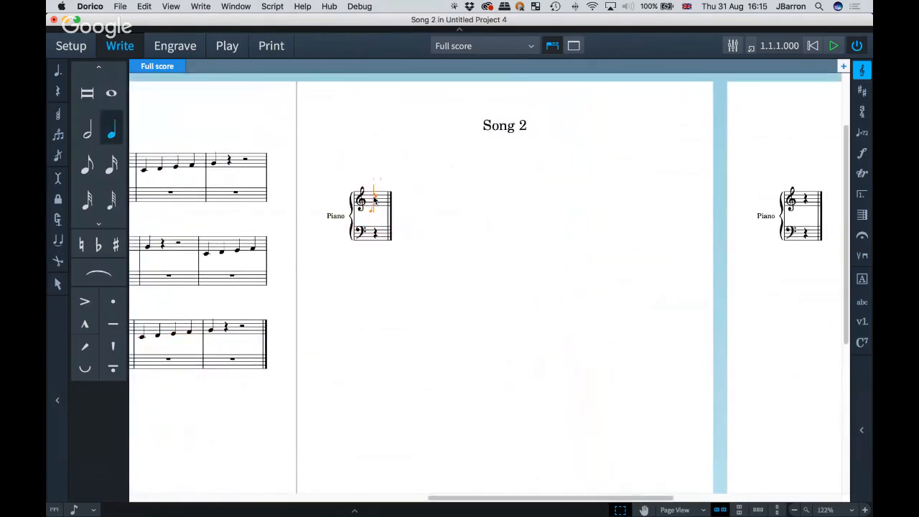
{"action": "key", "text": "shift+k"}
{"action": "type", "text": "D"}
{"action": "key", "text": "Return"}
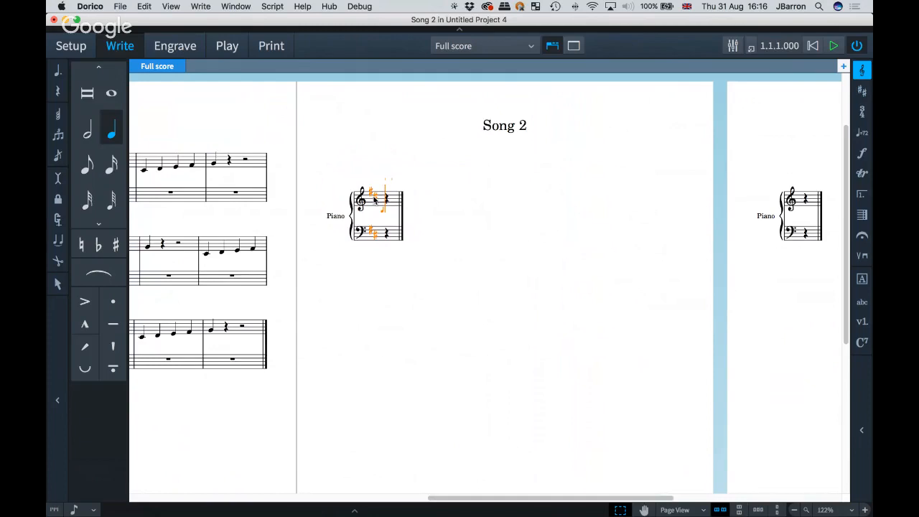
Step: Add a 3/4 time signature to Song 2 and enter quarter notes D, E, F, G, A, B in the treble staff
{"action": "key", "text": "shift+m"}
{"action": "type", "text": "3/4"}
{"action": "key", "text": "Return"}
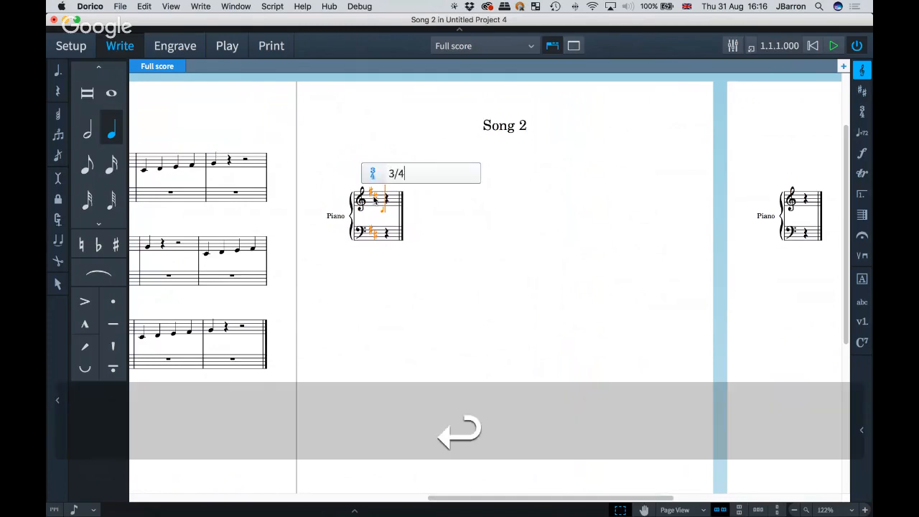
{"action": "key", "text": "d"}
{"action": "key", "text": "e"}
{"action": "key", "text": "f"}
{"action": "key", "text": "g"}
{"action": "key", "text": "a"}
{"action": "key", "text": "b"}
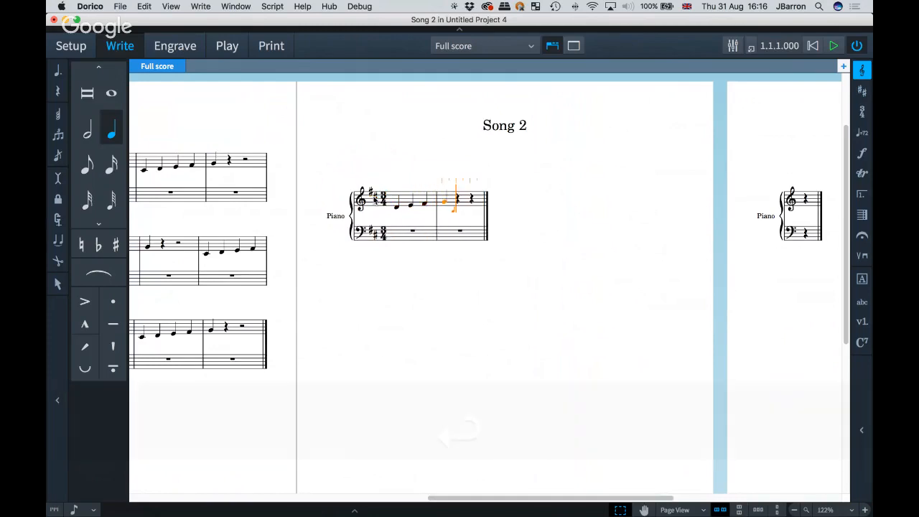
{"action": "key", "text": "Escape"}
Step: Select Song 2's first two treble-staff bars and repeat them until the music extends to bar 46 on page 4
{"action": "left_click", "coordinate": [410, 198]}
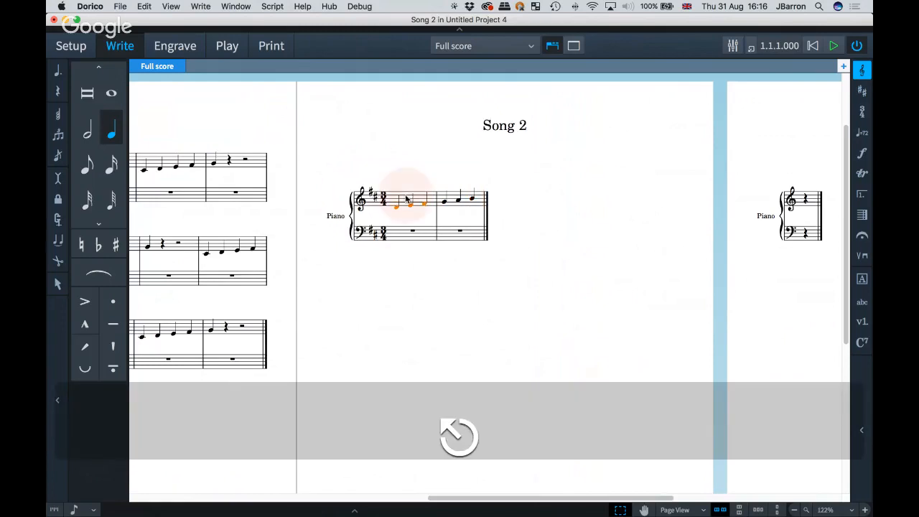
{"action": "left_click", "coordinate": [465, 203], "text": "shift"}
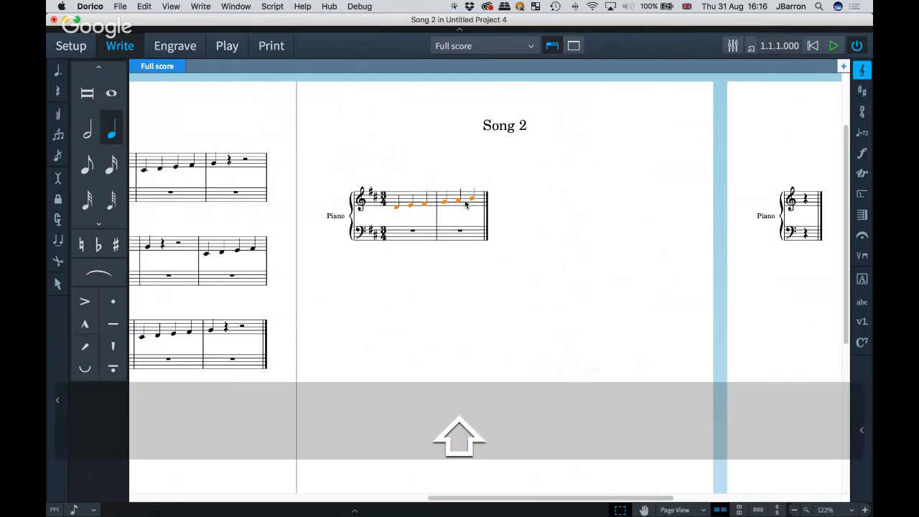
{"action": "key", "text": "r"}
{"action": "key", "text": "r"}
{"action": "key", "text": "r"}
{"action": "key", "text": "r"}
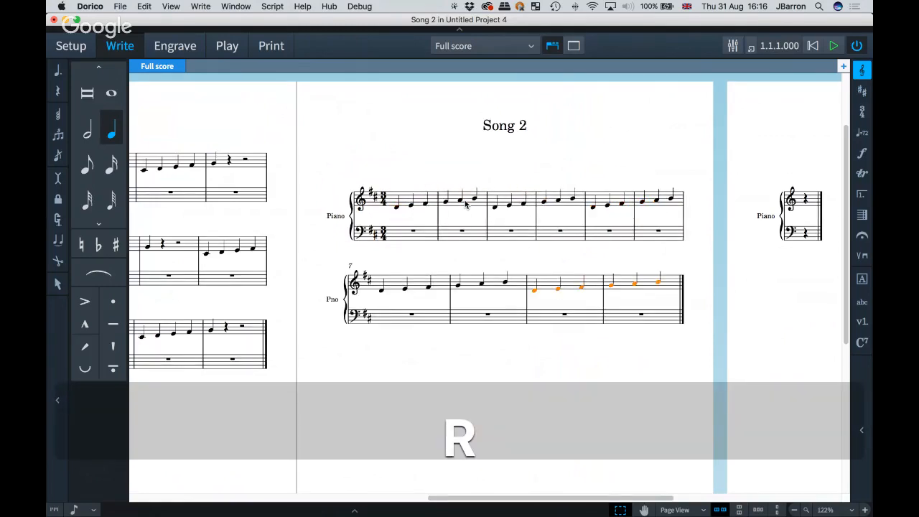
{"action": "key", "text": "r"}
{"action": "key", "text": "r"}
{"action": "key", "text": "r"}
{"action": "key", "text": "r"}
{"action": "key", "text": "r"}
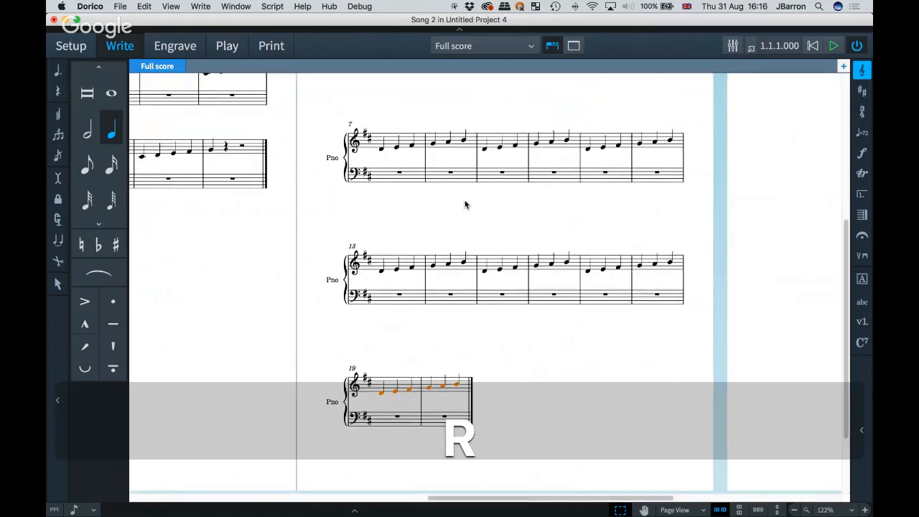
{"action": "key", "text": "r"}
{"action": "key", "text": "r"}
{"action": "key", "text": "r"}
{"action": "key", "text": "r"}
{"action": "key", "text": "r"}
{"action": "key", "text": "r"}
{"action": "key", "text": "r"}
{"action": "key", "text": "r"}
{"action": "key", "text": "r"}
{"action": "key", "text": "r"}
{"action": "key", "text": "r"}
{"action": "key", "text": "r"}
{"action": "key", "text": "r"}
{"action": "scroll", "coordinate": [465, 205], "scroll_direction": "left", "scroll_amount": 5}
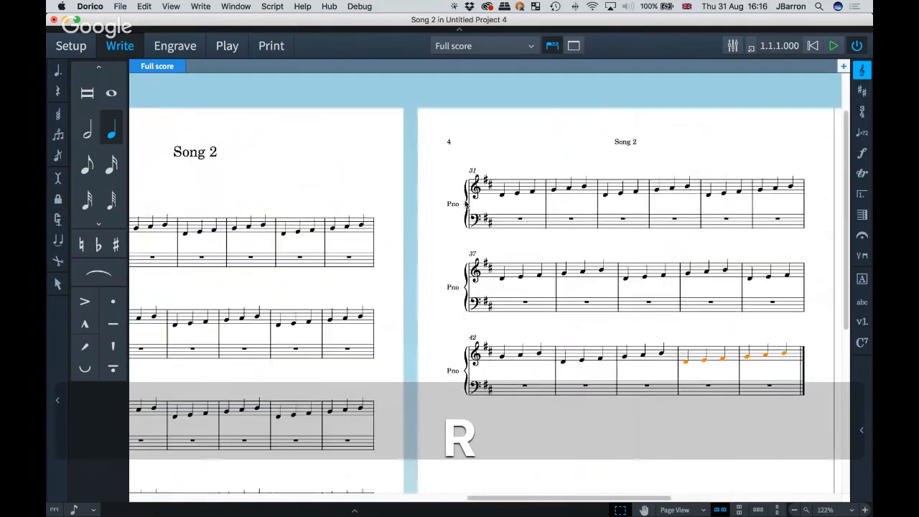
Step: Add a 4/4 time signature and an E major key signature at the start of Song 3
{"action": "scroll", "coordinate": [465, 204], "scroll_direction": "right", "scroll_amount": 9}
{"action": "scroll", "coordinate": [544, 227], "scroll_direction": "right", "scroll_amount": 2}
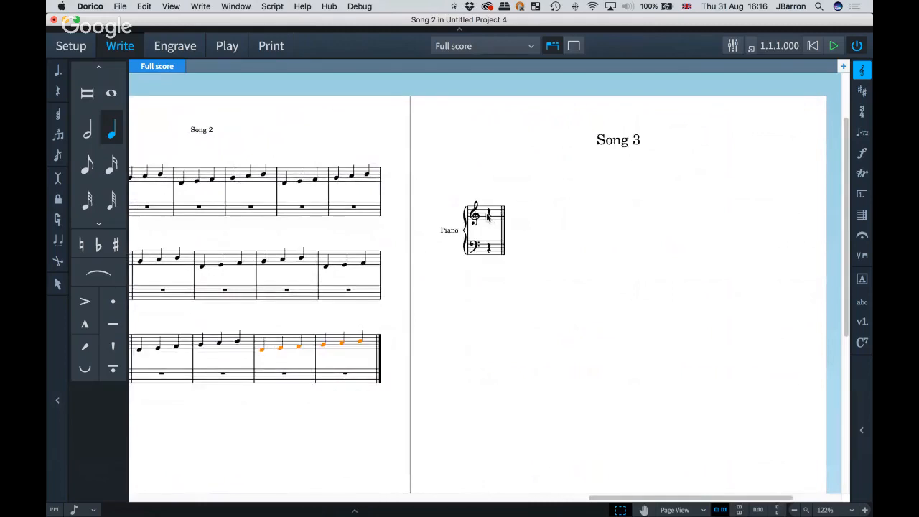
{"action": "left_click", "coordinate": [488, 214]}
{"action": "key", "text": "shift+m"}
{"action": "type", "text": "4/4"}
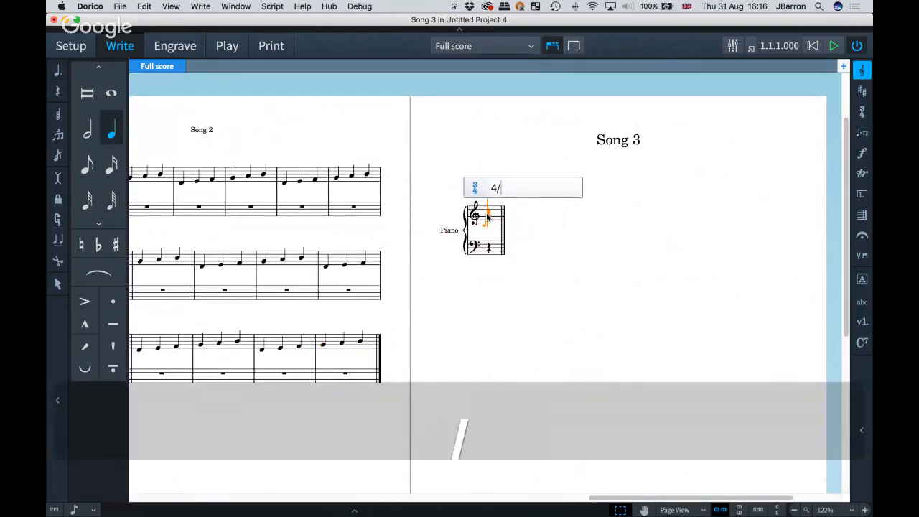
{"action": "key", "text": "Return"}
{"action": "key", "text": "shift+k"}
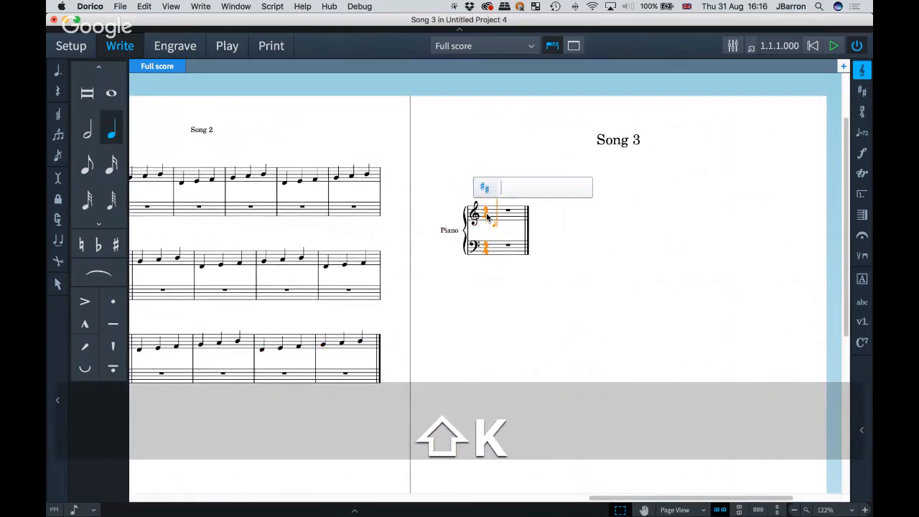
{"action": "type", "text": "E"}
{"action": "key", "text": "Return"}
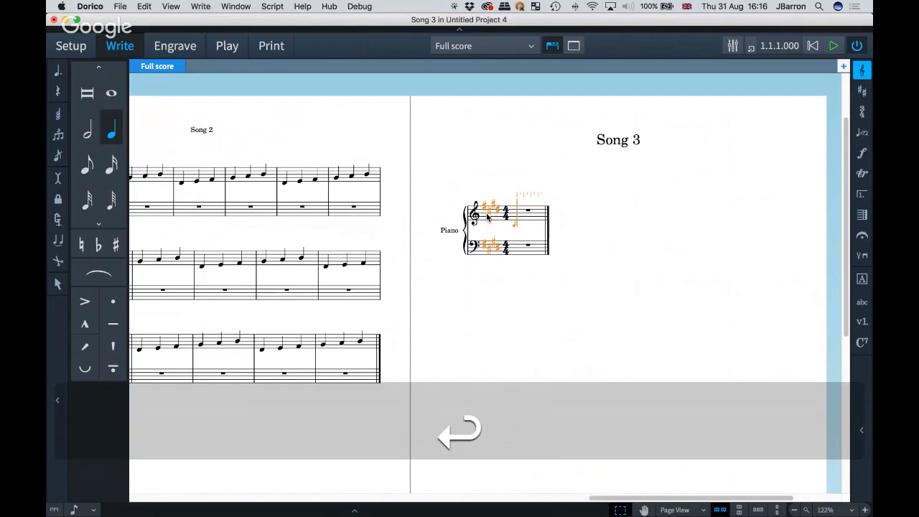
Step: Enter quarter notes E, F, G, A, B in Song 3's treble staff and end note input
{"action": "key", "text": "e"}
{"action": "key", "text": "f"}
{"action": "key", "text": "g"}
{"action": "key", "text": "a"}
{"action": "key", "text": "b"}
{"action": "key", "text": "Escape"}
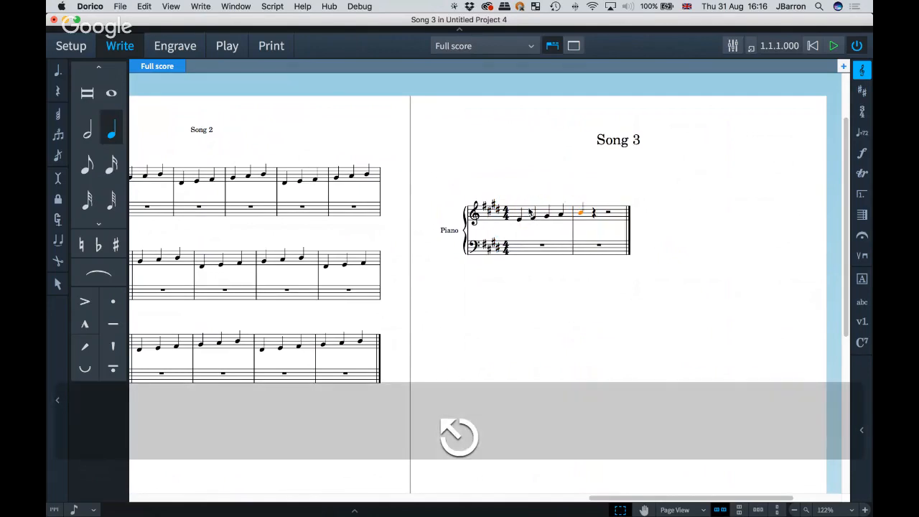
Step: Select Song 3's five notes and repeat them until the music extends to bar 28 on page 6
{"action": "left_click", "coordinate": [529, 211]}
{"action": "left_click", "coordinate": [580, 214], "text": "shift"}
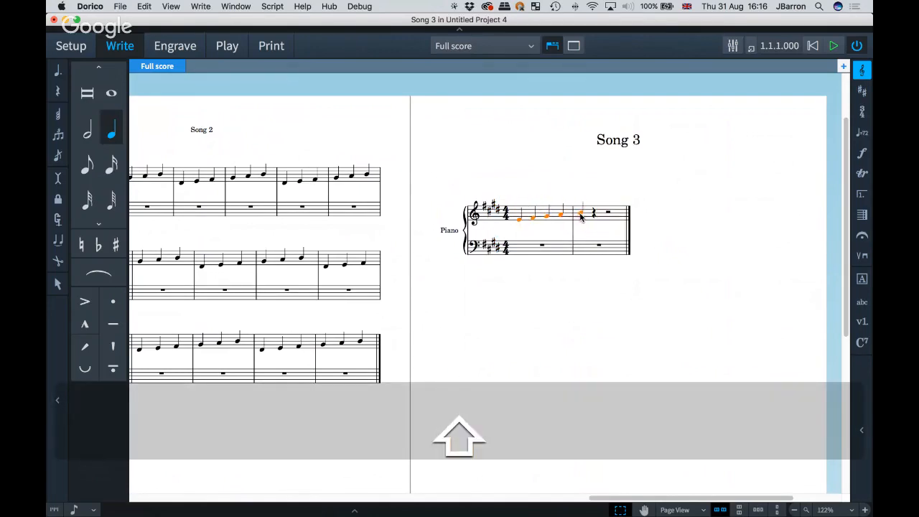
{"action": "key", "text": "r"}
{"action": "key", "text": "r"}
{"action": "key", "text": "r"}
{"action": "key", "text": "r"}
{"action": "key", "text": "r"}
{"action": "key", "text": "r"}
{"action": "key", "text": "r"}
{"action": "key", "text": "r"}
{"action": "key", "text": "r"}
{"action": "key", "text": "r"}
{"action": "key", "text": "r"}
{"action": "key", "text": "r"}
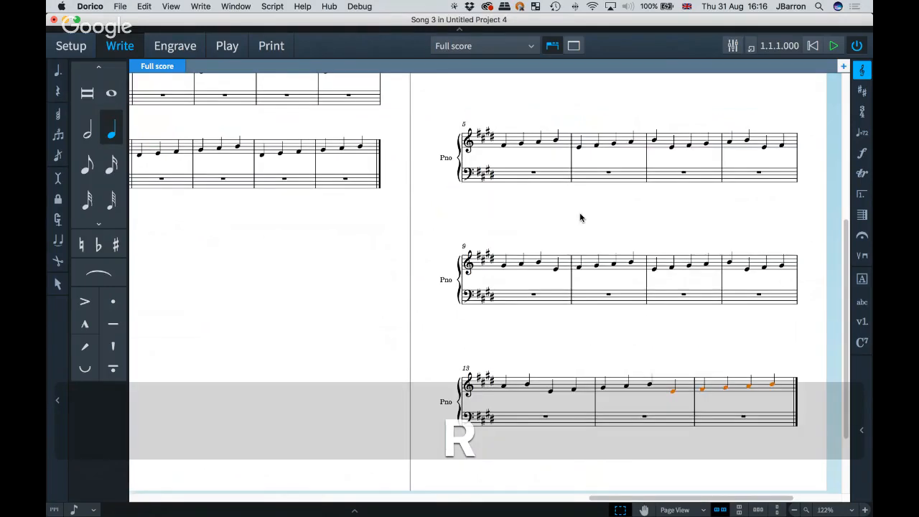
{"action": "key", "text": "r"}
{"action": "key", "text": "r"}
{"action": "key", "text": "r"}
{"action": "key", "text": "r"}
{"action": "key", "text": "r"}
{"action": "key", "text": "r"}
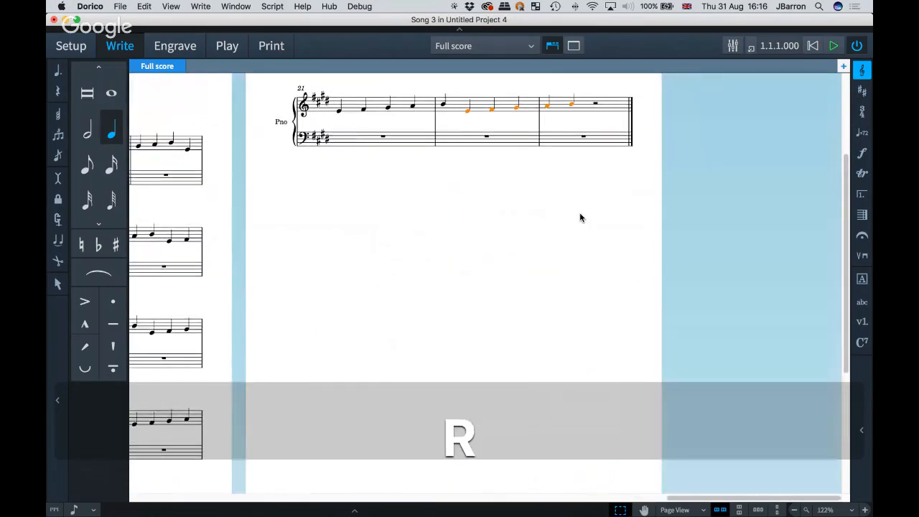
{"action": "key", "text": "r"}
{"action": "key", "text": "r"}
{"action": "key", "text": "r"}
{"action": "key", "text": "r"}
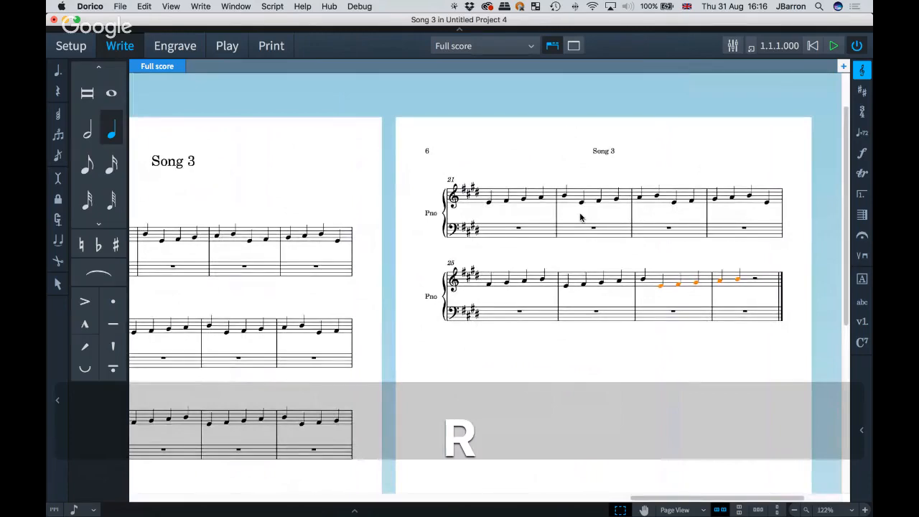
Step: Review the Song 3, Song 2 and Song 1 flows in Setup mode, and return to Write mode at Song 1
{"action": "key", "text": "super+1"}
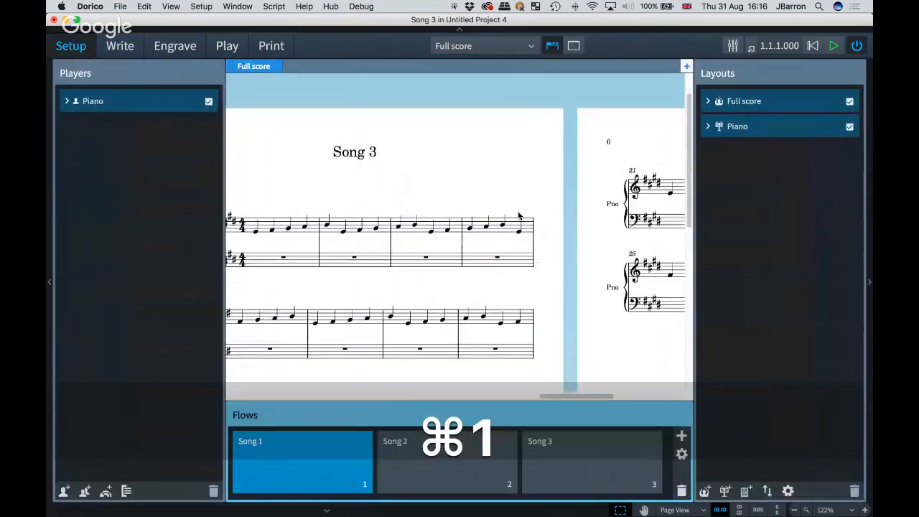
{"action": "left_click", "coordinate": [588, 460]}
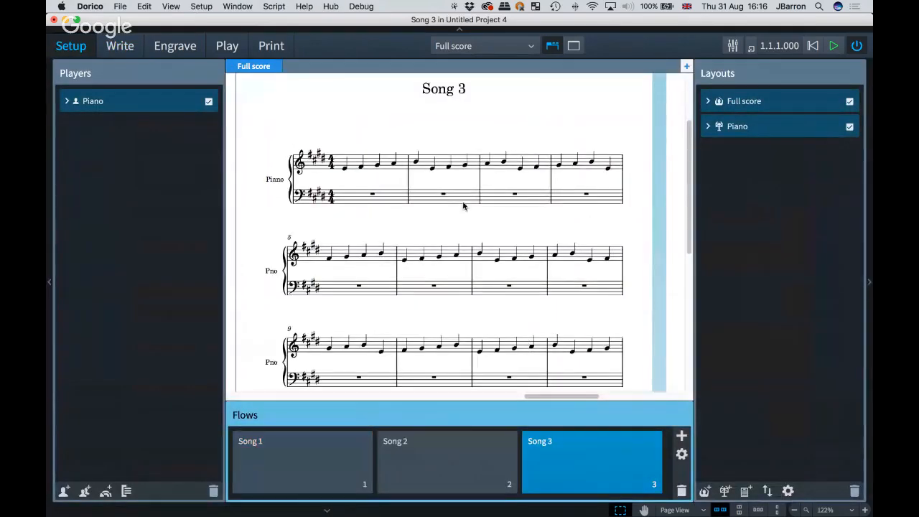
{"action": "left_click", "coordinate": [401, 454]}
{"action": "left_click", "coordinate": [305, 454]}
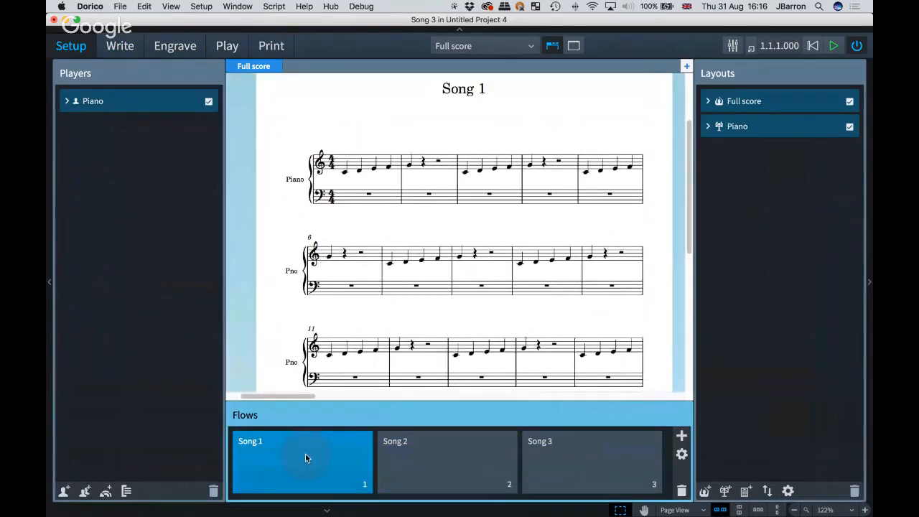
{"action": "key", "text": "super+2"}
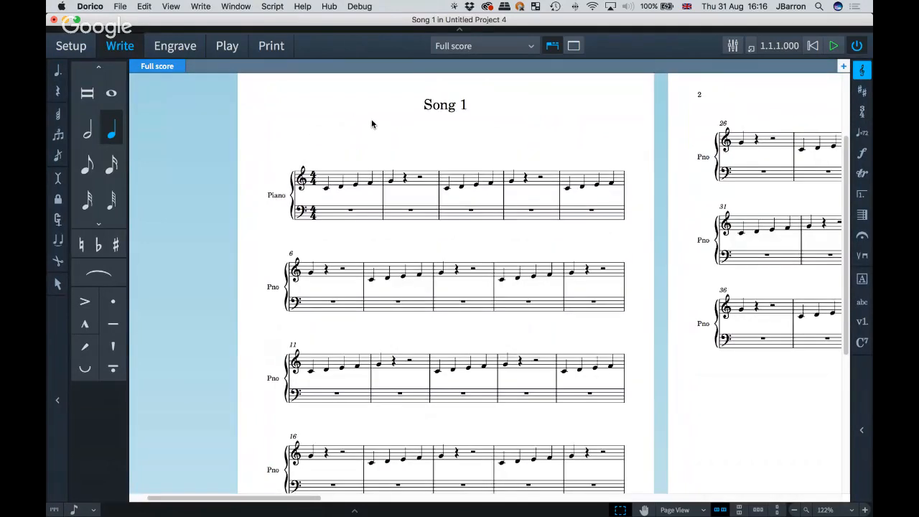
Step: In the full score's Layout Options, set new flows to Allow on existing page under Page Setup and apply it
{"action": "scroll", "coordinate": [371, 123], "scroll_direction": "right", "scroll_amount": 2}
{"action": "scroll", "coordinate": [371, 123], "scroll_direction": "up", "scroll_amount": 2}
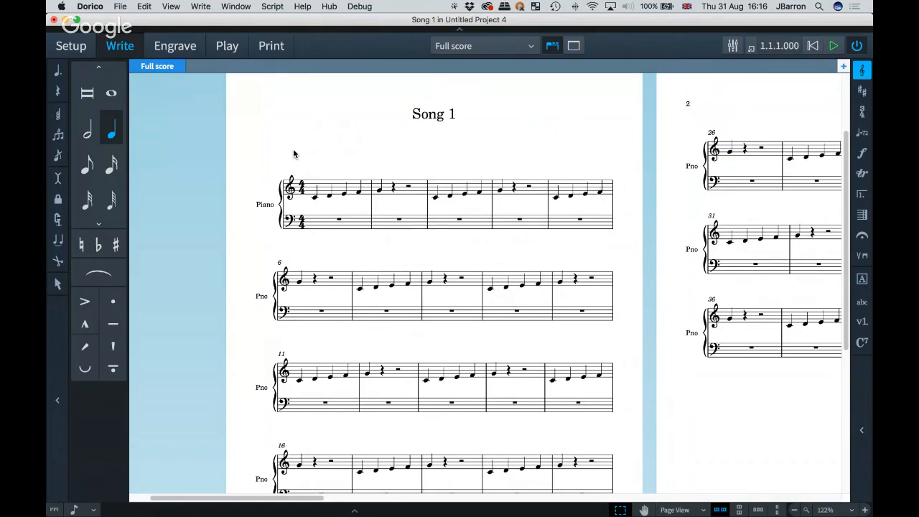
{"action": "scroll", "coordinate": [293, 153], "scroll_direction": "down", "scroll_amount": 5}
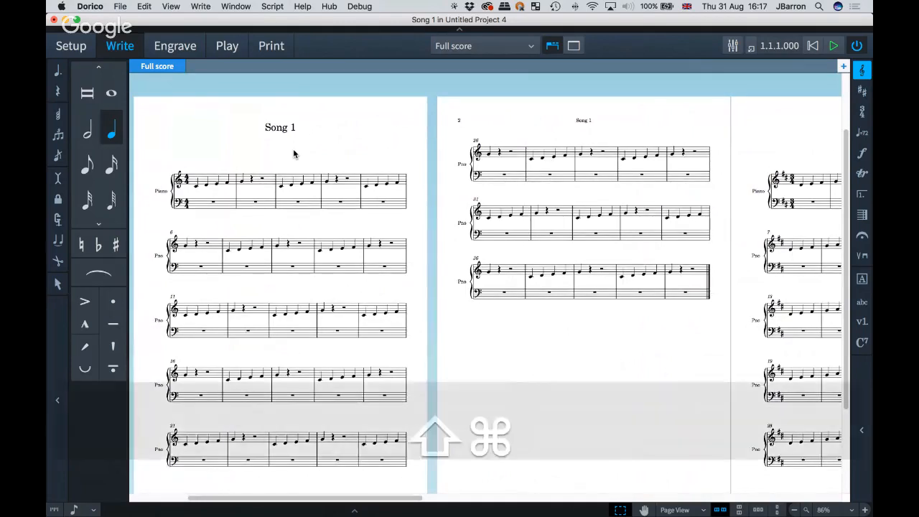
{"action": "key", "text": "shift+super+l"}
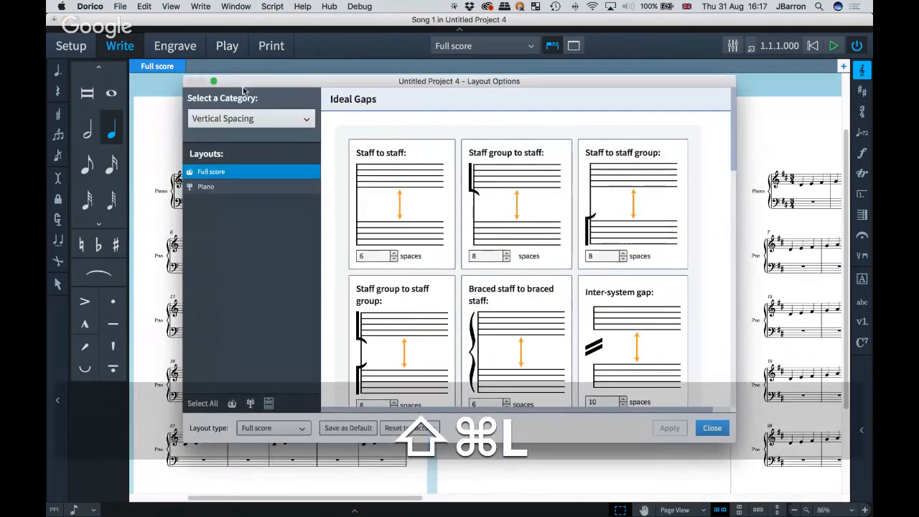
{"action": "left_click", "coordinate": [219, 121]}
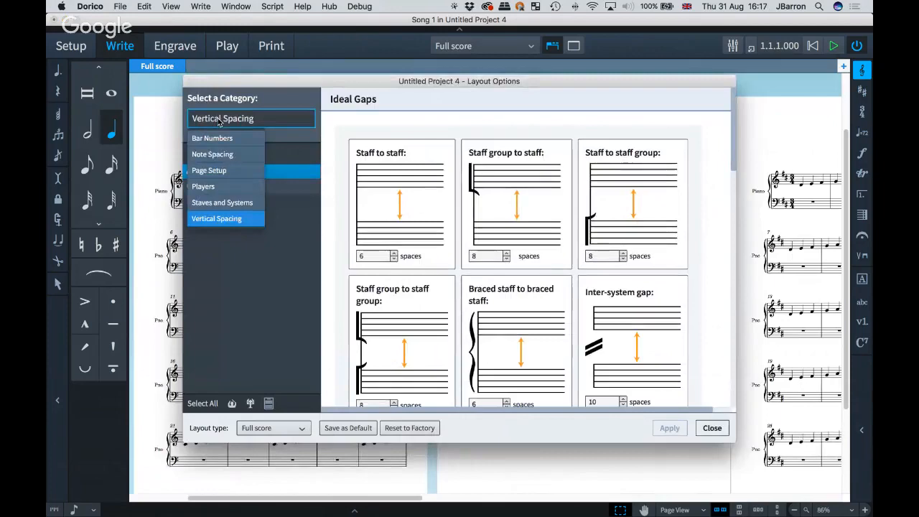
{"action": "left_click", "coordinate": [211, 171]}
{"action": "scroll", "coordinate": [548, 297], "scroll_direction": "down", "scroll_amount": 10}
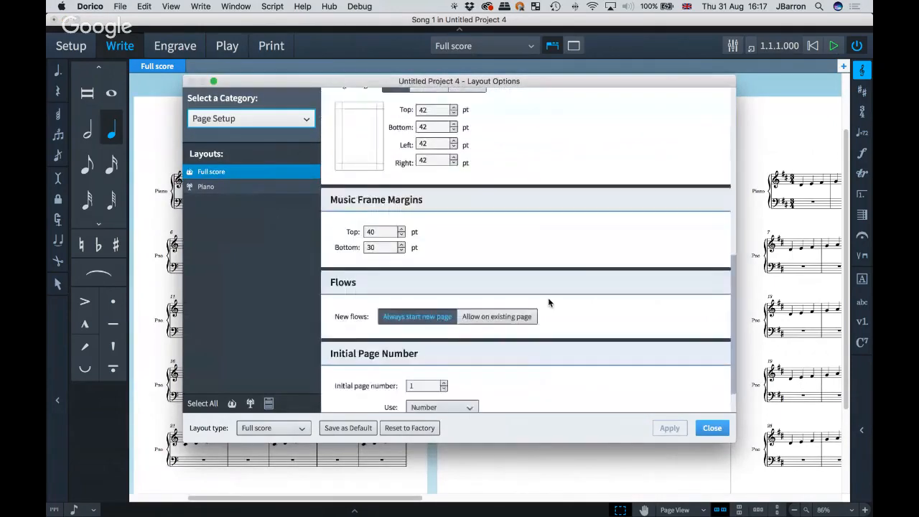
{"action": "left_click", "coordinate": [492, 288]}
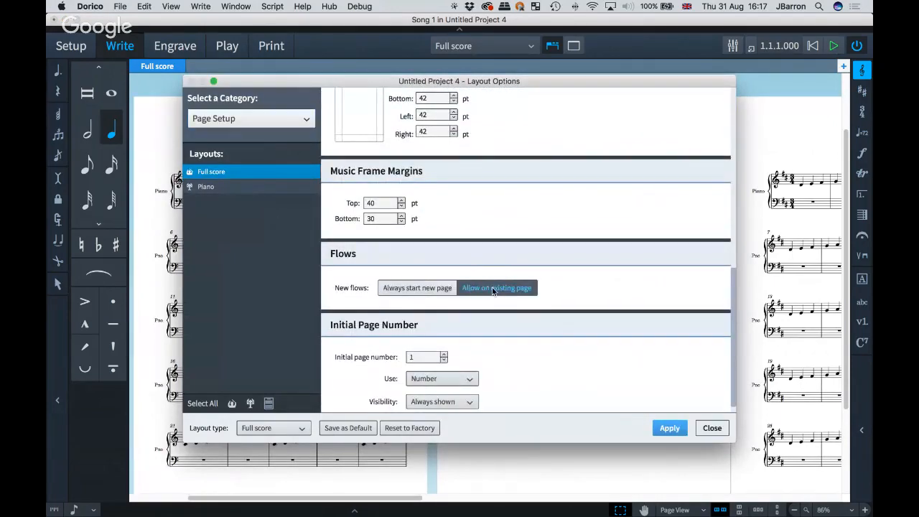
{"action": "left_click", "coordinate": [667, 427]}
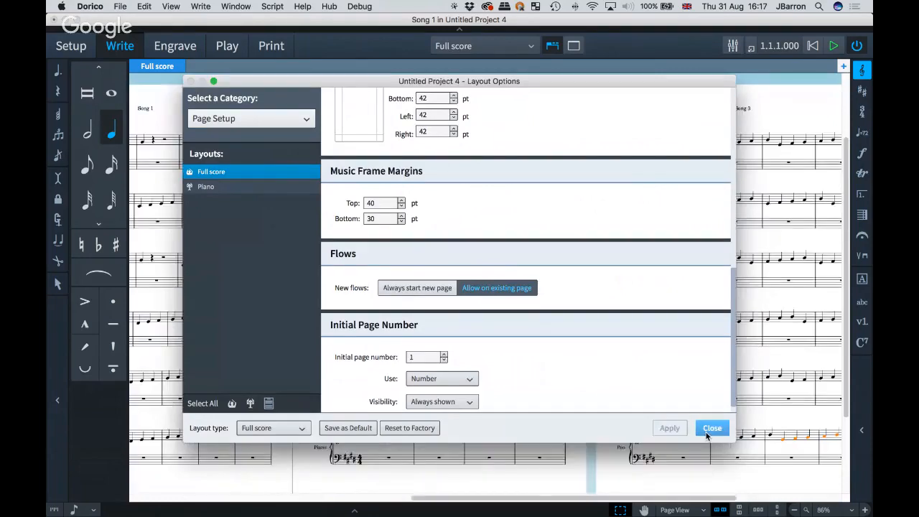
{"action": "left_click", "coordinate": [711, 428]}
Step: Examine where Song 2 and Song 3 begin on the shared pages 2 and 3 of the full score
{"action": "scroll", "coordinate": [523, 344], "scroll_direction": "left", "scroll_amount": 10}
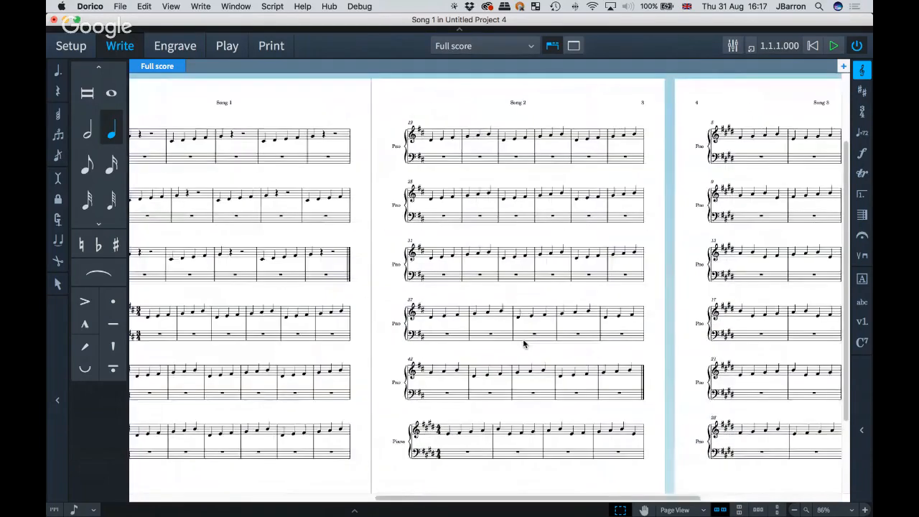
{"action": "scroll", "coordinate": [416, 351], "scroll_direction": "right", "scroll_amount": 10}
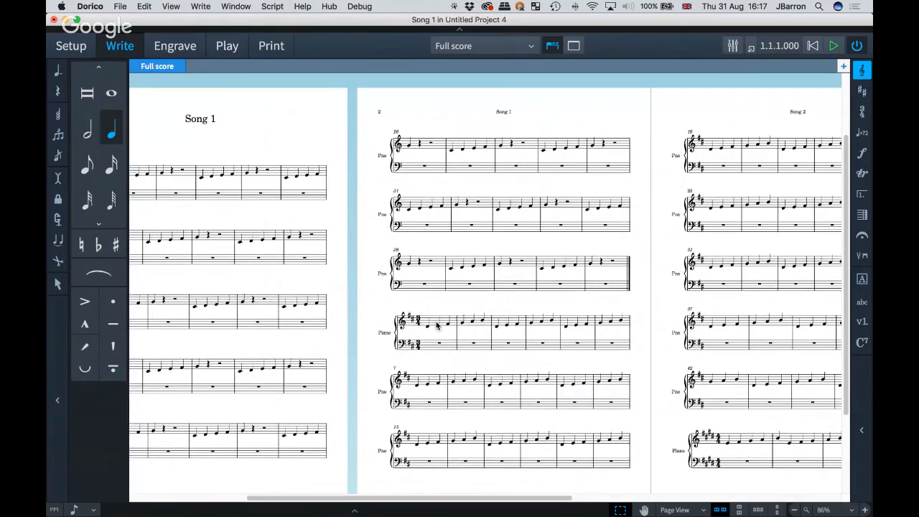
{"action": "scroll", "coordinate": [437, 325], "scroll_direction": "right", "scroll_amount": 20}
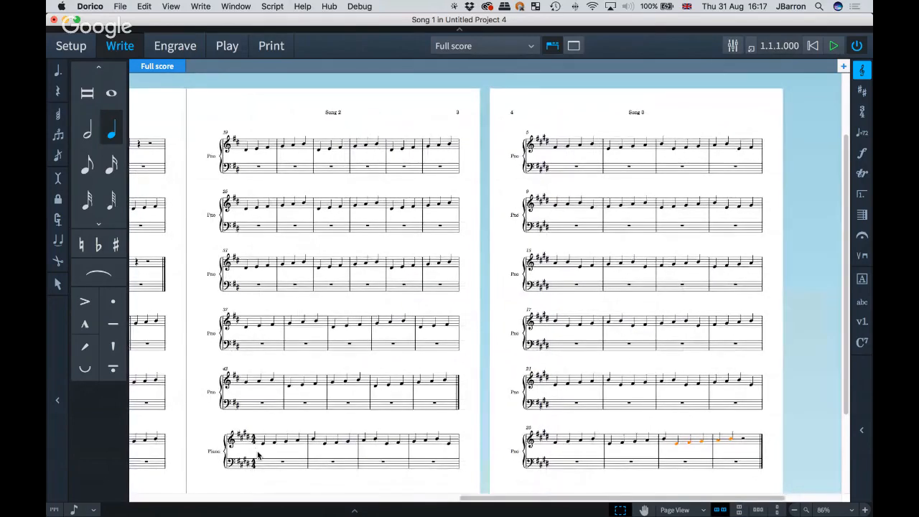
{"action": "scroll", "coordinate": [258, 456], "scroll_direction": "left", "scroll_amount": 12}
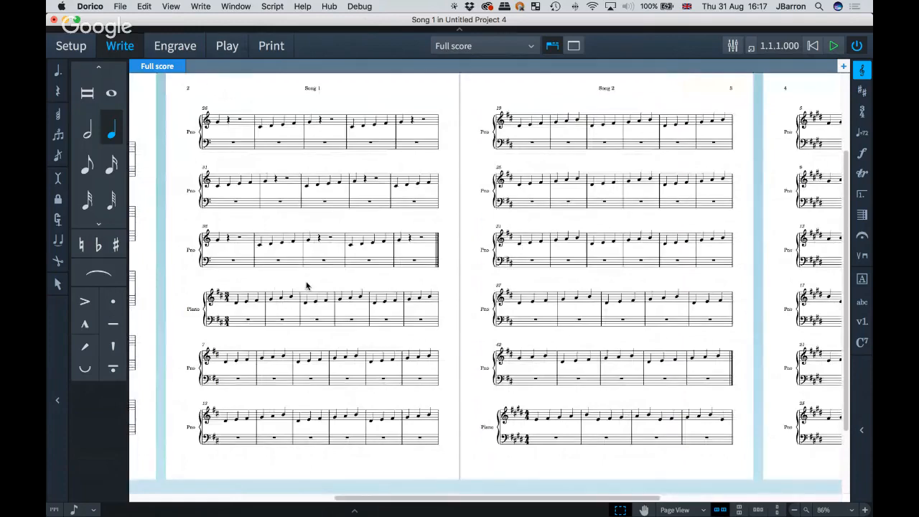
{"action": "scroll", "coordinate": [306, 286], "scroll_direction": "left", "scroll_amount": 3}
{"action": "scroll", "coordinate": [307, 285], "scroll_direction": "down", "scroll_amount": 2}
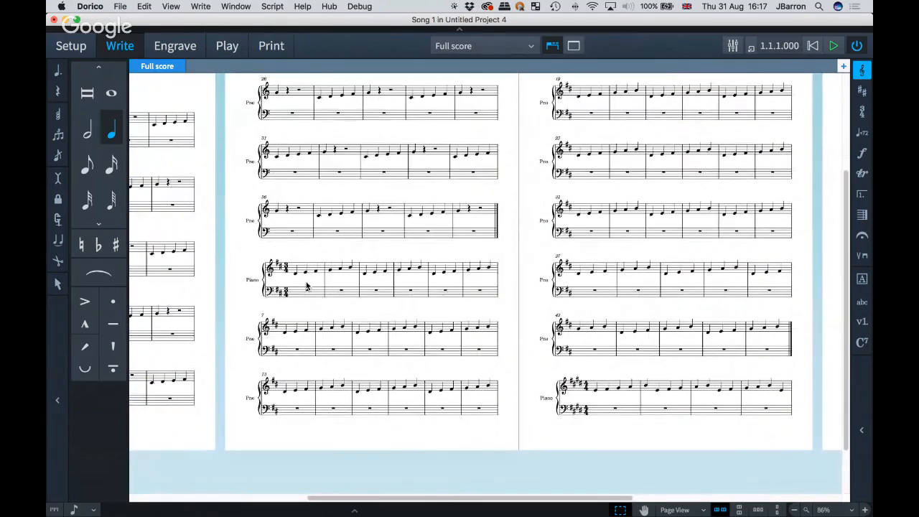
Step: In Engrave mode with frame editing enabled, shorten page 2's music frame so it ends just below Song 1's last system
{"action": "left_click", "coordinate": [179, 46]}
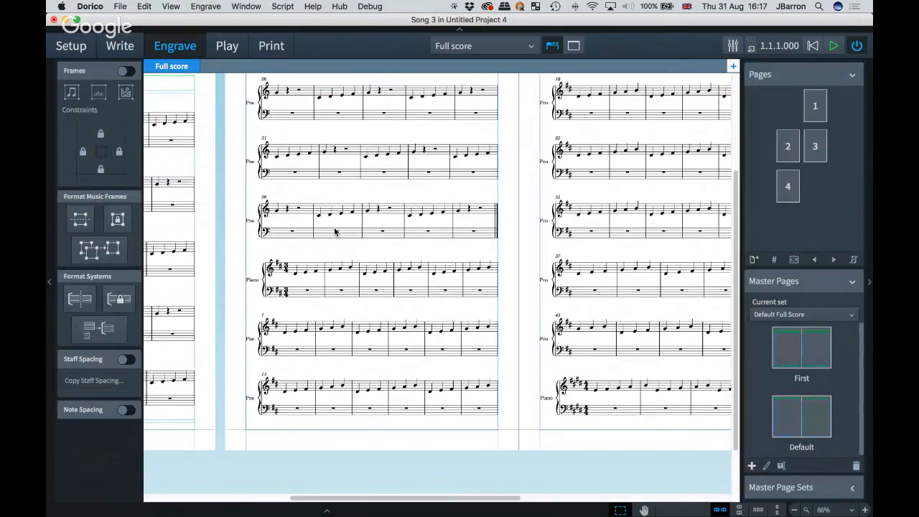
{"action": "left_click", "coordinate": [123, 74]}
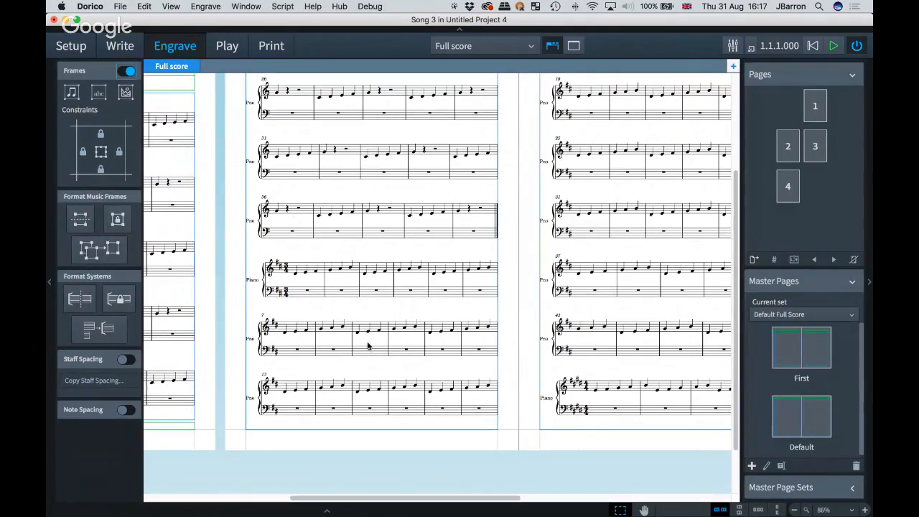
{"action": "left_click", "coordinate": [384, 431]}
{"action": "left_click_drag", "start_coordinate": [371, 428], "coordinate": [371, 278]}
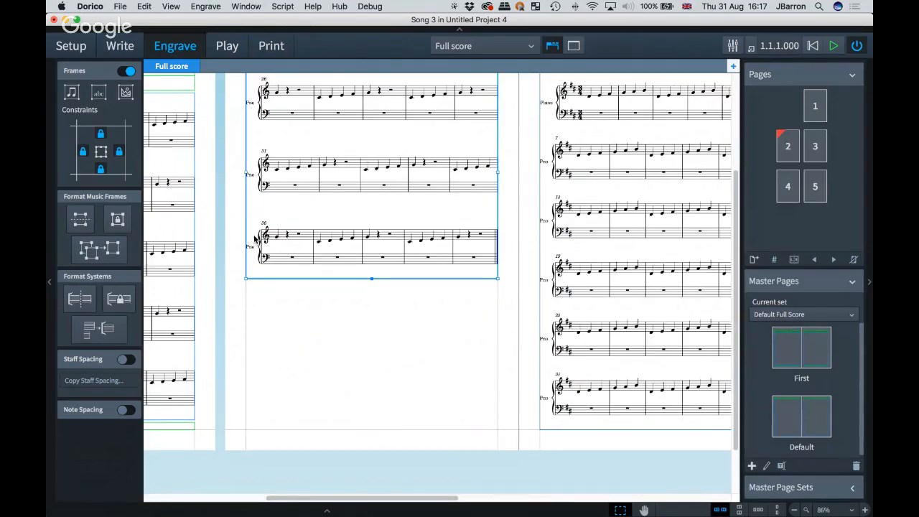
Step: Draw a full-width music frame in the empty space below Song 1 on page 2 and assign it to frame chain MA
{"action": "left_click", "coordinate": [71, 93]}
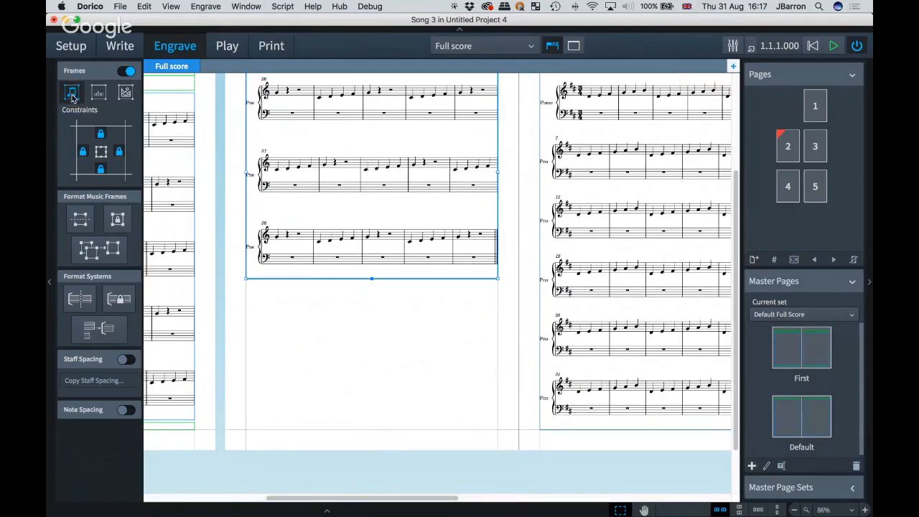
{"action": "left_click_drag", "start_coordinate": [245, 335], "coordinate": [496, 441]}
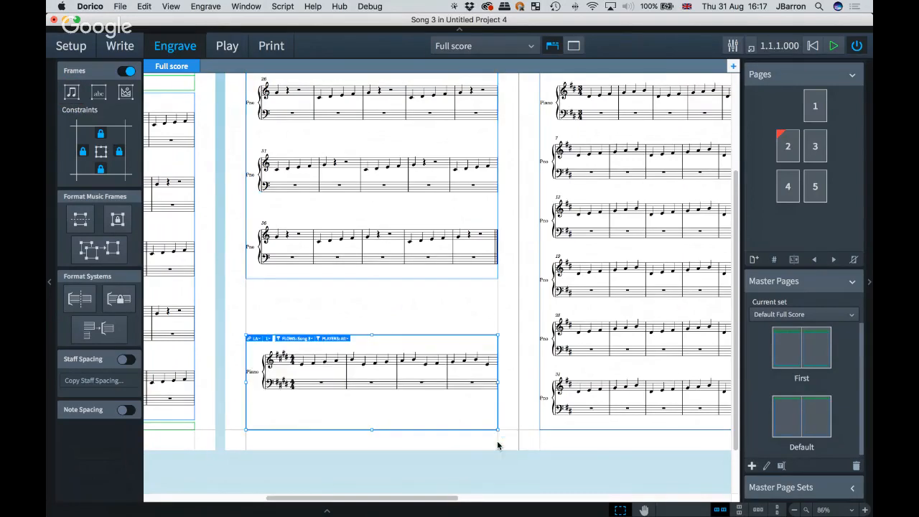
{"action": "left_click", "coordinate": [257, 338]}
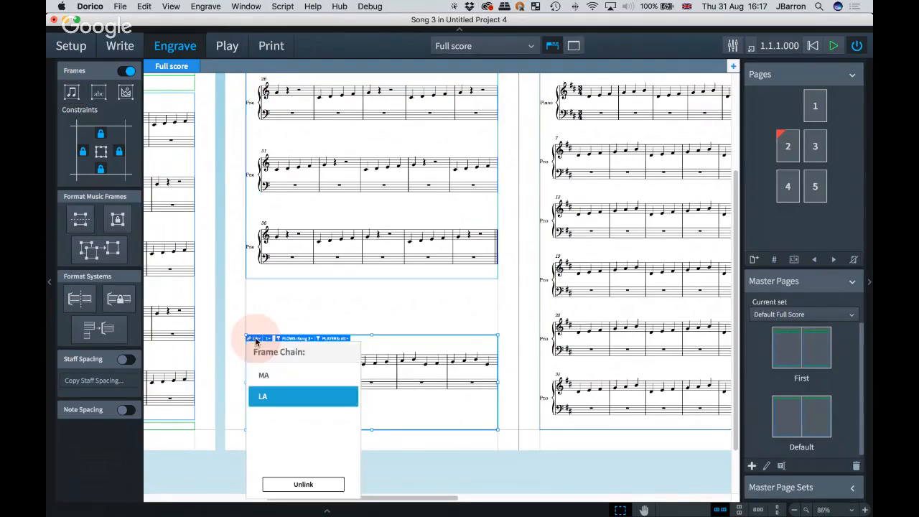
{"action": "left_click", "coordinate": [263, 376]}
{"action": "left_click", "coordinate": [367, 310]}
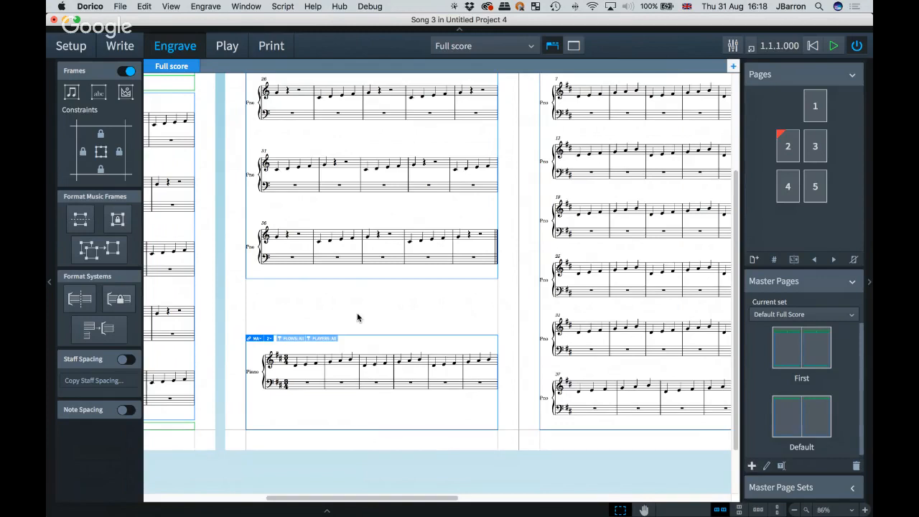
Step: Undo the page 2 frame edits and the layout option that allowed new flows on existing pages
{"action": "key", "text": "super+z"}
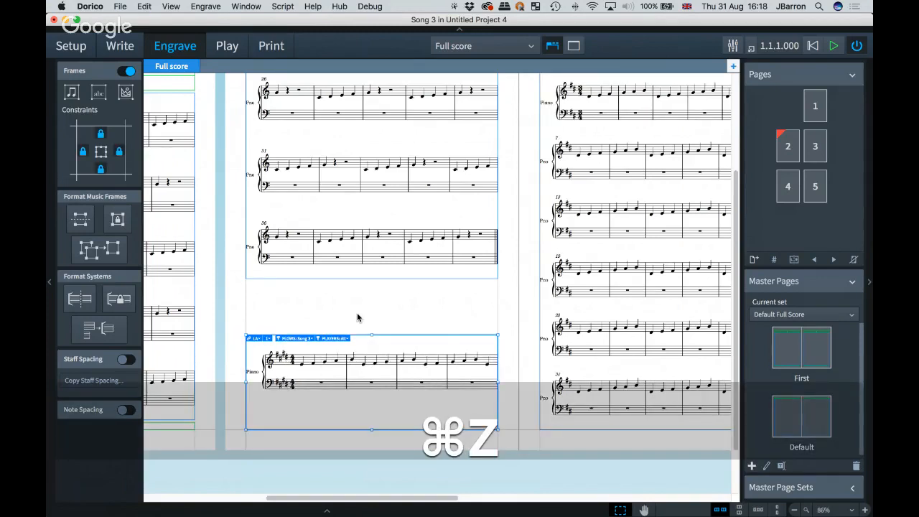
{"action": "key", "text": "super+z"}
{"action": "key", "text": "super+z"}
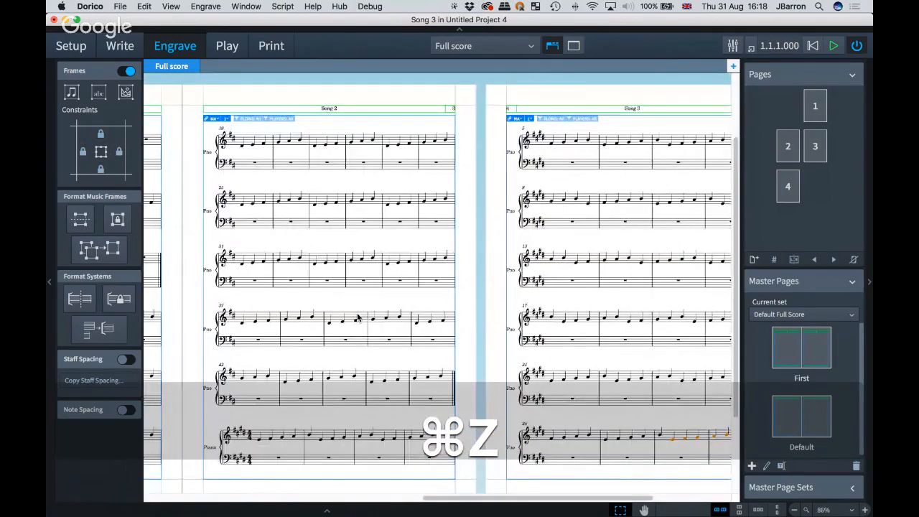
{"action": "key", "text": "super+z"}
{"action": "key", "text": "super+z"}
{"action": "key", "text": "super+z"}
{"action": "key", "text": "super+z"}
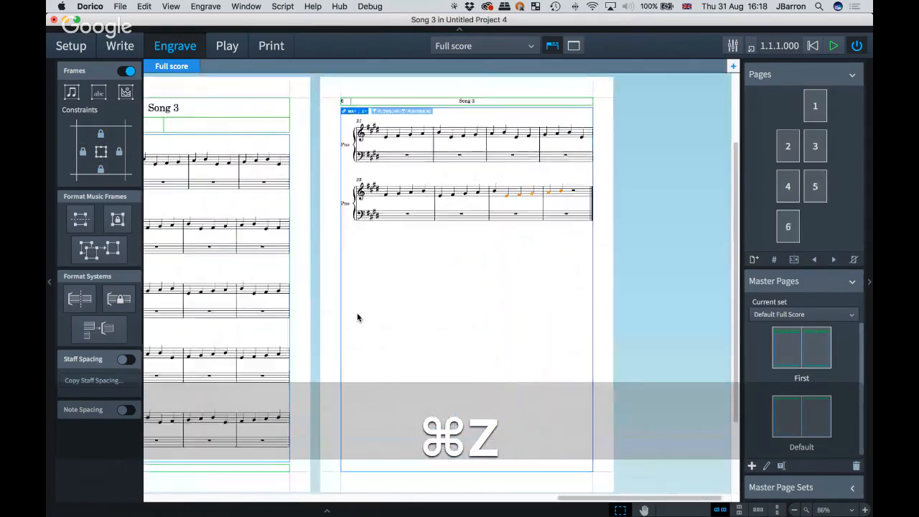
{"action": "key", "text": "super+z"}
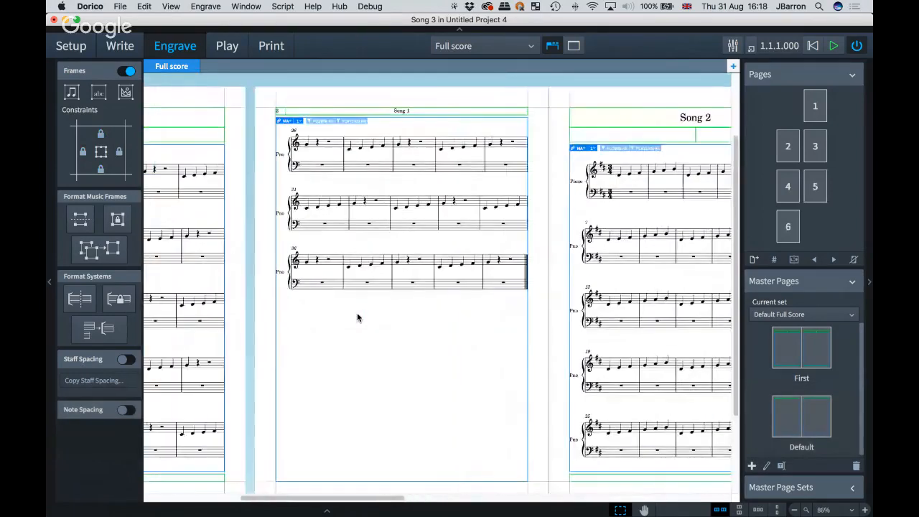
Step: Check the title pages of Song 1, Song 2 and Song 3, and open the First master page for editing
{"action": "scroll", "coordinate": [359, 317], "scroll_direction": "left", "scroll_amount": 4}
{"action": "scroll", "coordinate": [359, 317], "scroll_direction": "right", "scroll_amount": 7}
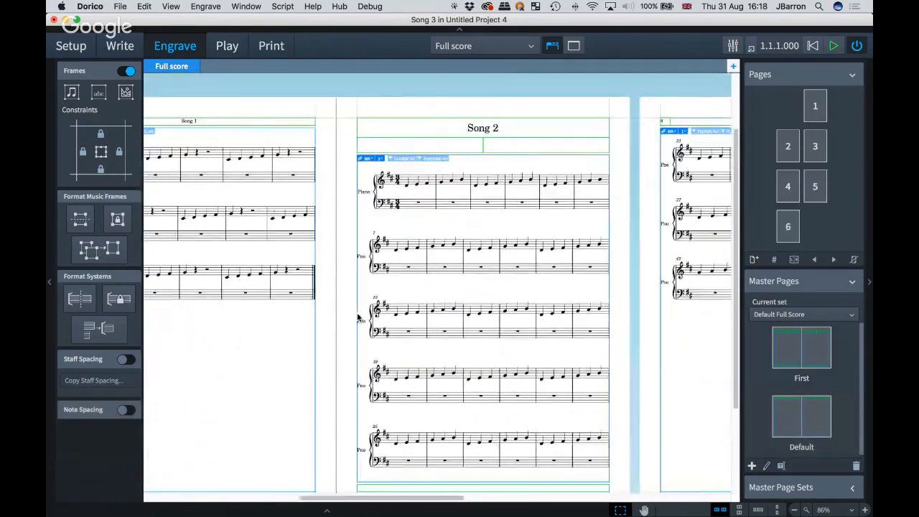
{"action": "scroll", "coordinate": [359, 317], "scroll_direction": "right", "scroll_amount": 8}
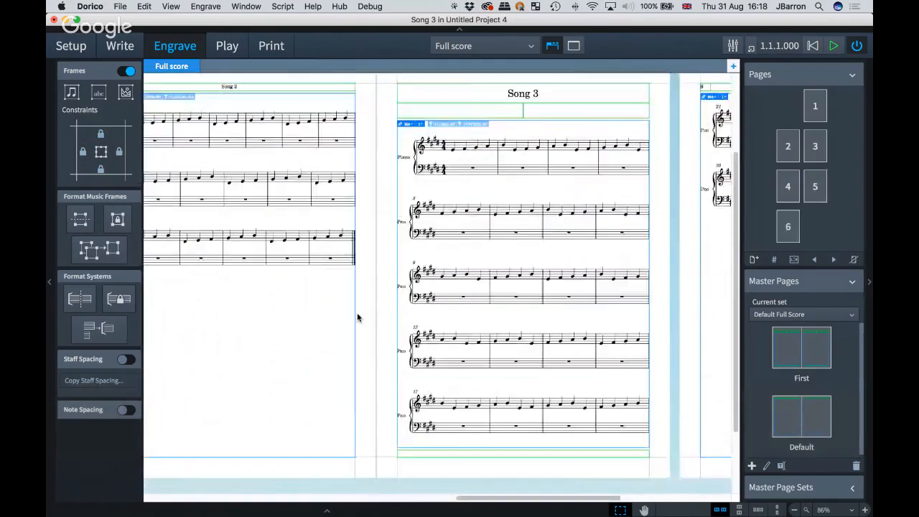
{"action": "scroll", "coordinate": [357, 317], "scroll_direction": "left", "scroll_amount": 10}
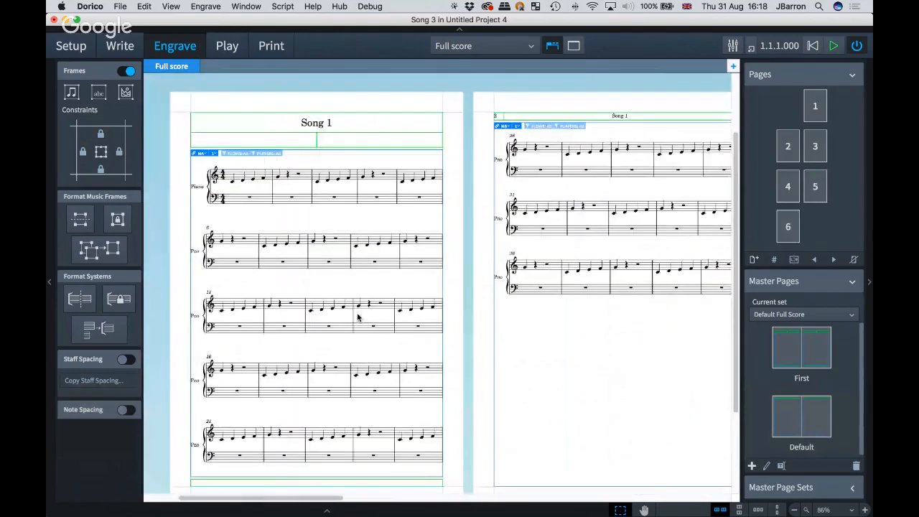
{"action": "scroll", "coordinate": [302, 149], "scroll_direction": "up", "scroll_amount": 5}
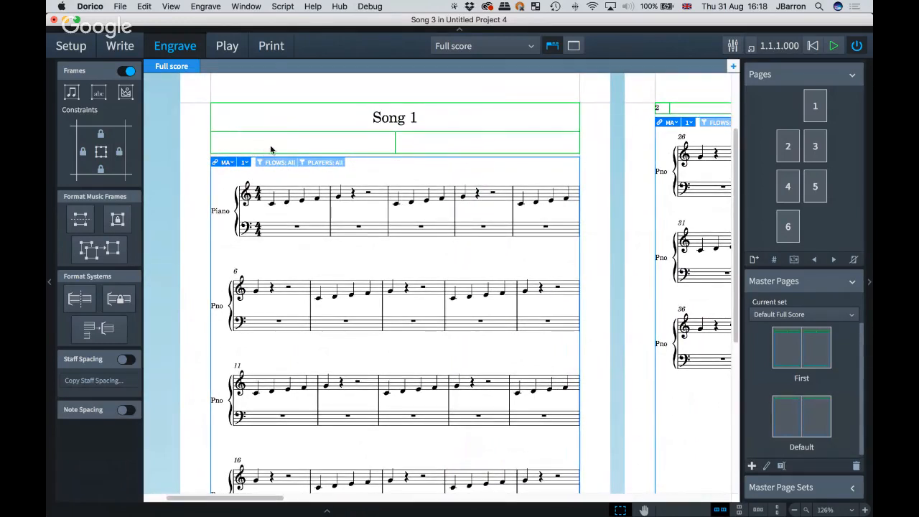
{"action": "left_click", "coordinate": [785, 350]}
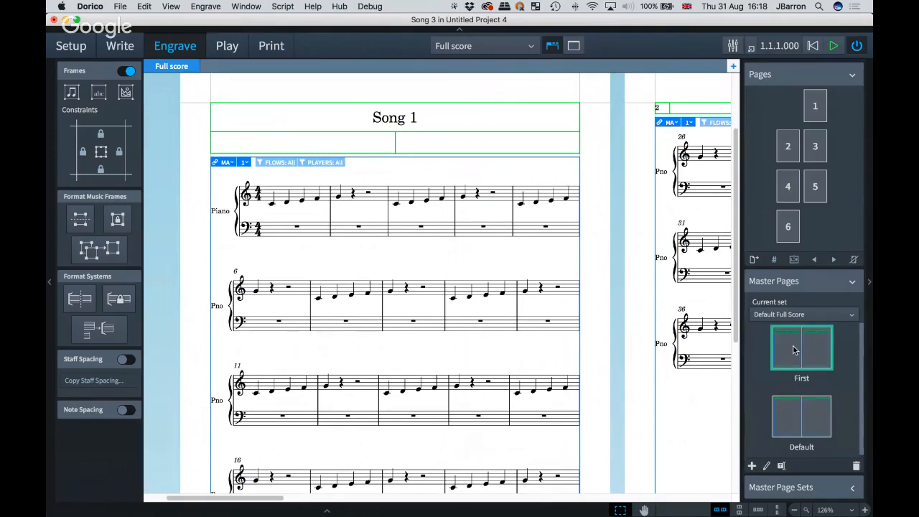
{"action": "double_click", "coordinate": [793, 349]}
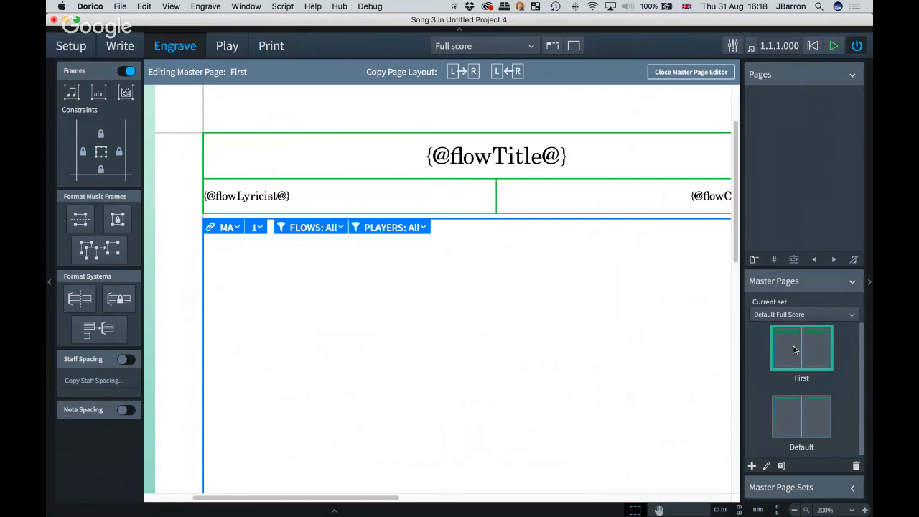
{"action": "left_click", "coordinate": [204, 334]}
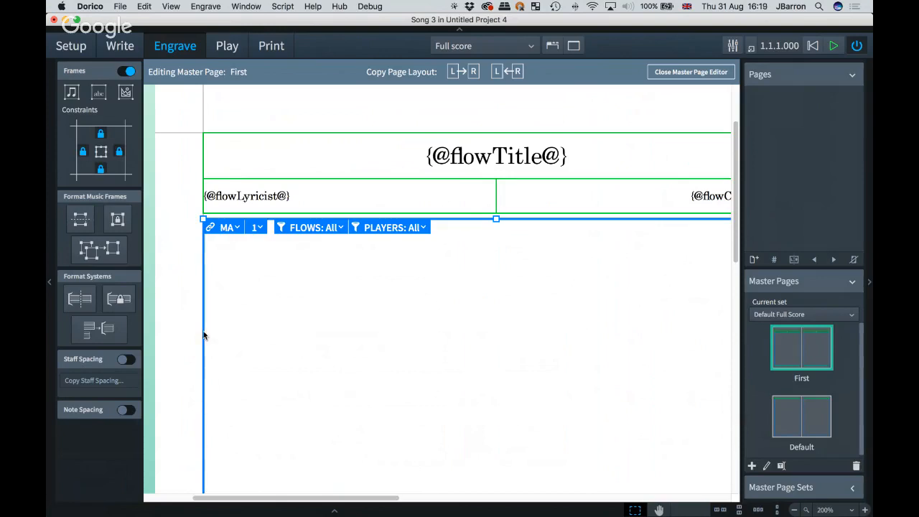
{"action": "left_click_drag", "start_coordinate": [204, 334], "coordinate": [294, 340]}
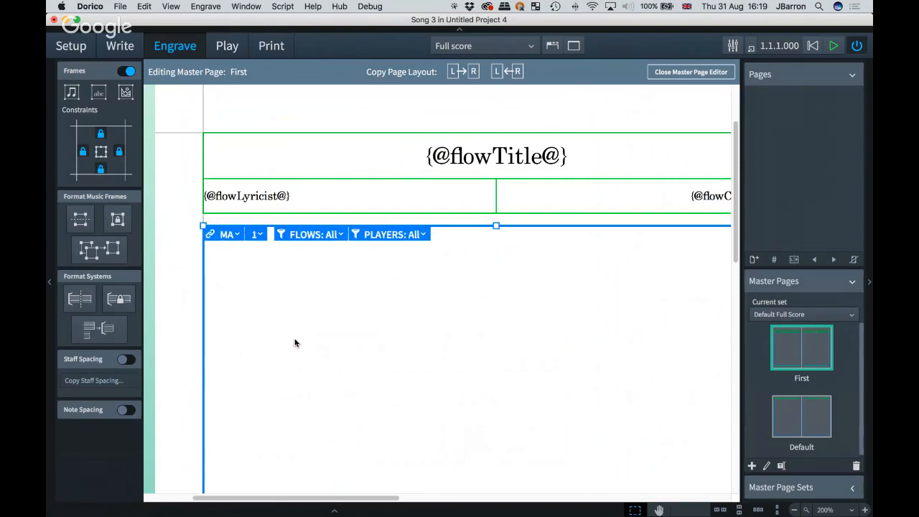
{"action": "key", "text": "super+z"}
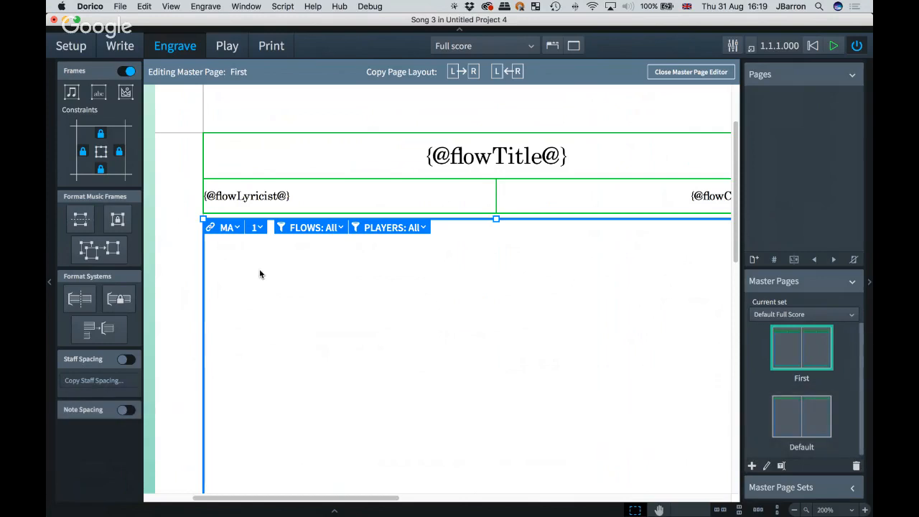
Step: Lower the top edge of the left master page's music frame to leave a clear gap below the lyricist and composer frames
{"action": "scroll", "coordinate": [259, 273], "scroll_direction": "down", "scroll_amount": 1}
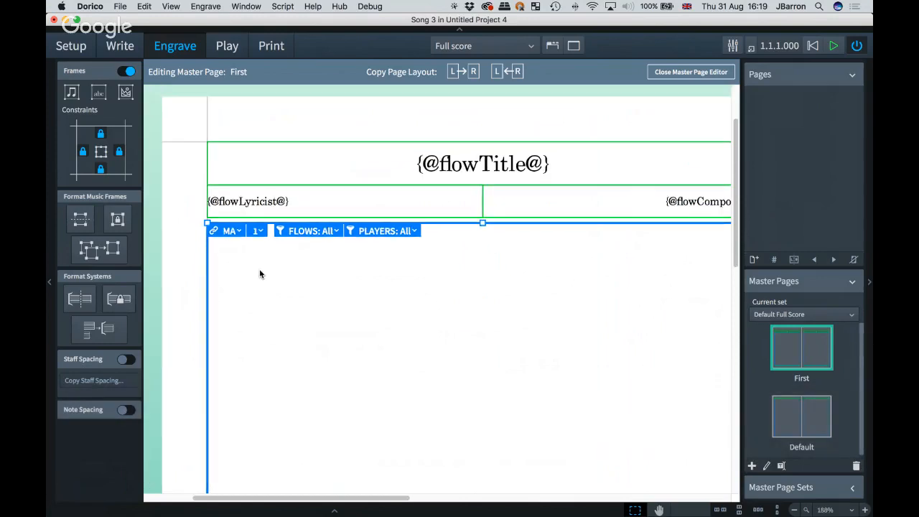
{"action": "scroll", "coordinate": [260, 274], "scroll_direction": "down", "scroll_amount": 4}
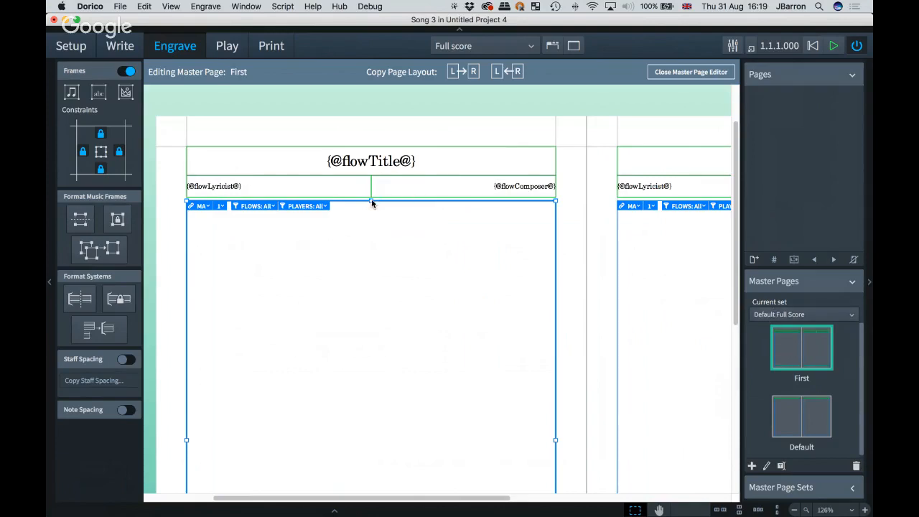
{"action": "left_click_drag", "start_coordinate": [371, 201], "coordinate": [371, 255]}
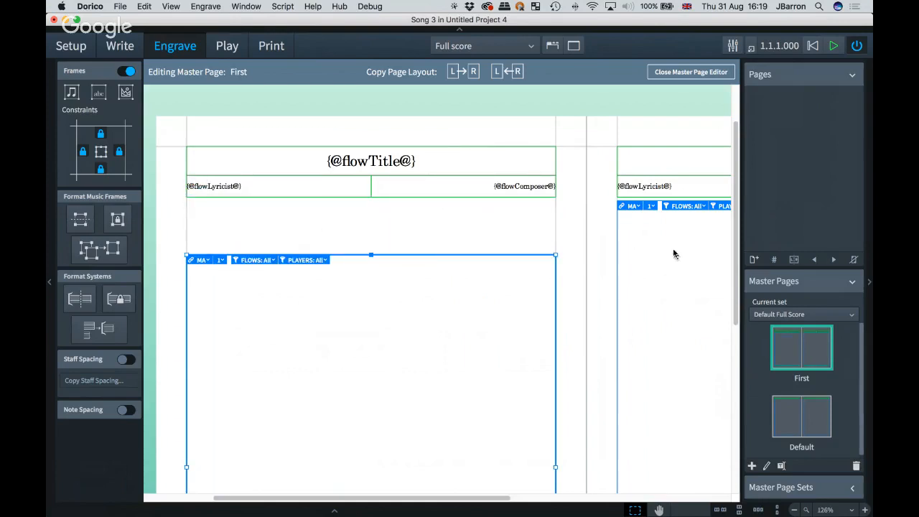
Step: Copy the left page layout to the right page of the First master page and close the master page editor
{"action": "left_click", "coordinate": [457, 73]}
{"action": "scroll", "coordinate": [459, 237], "scroll_direction": "down", "scroll_amount": 2}
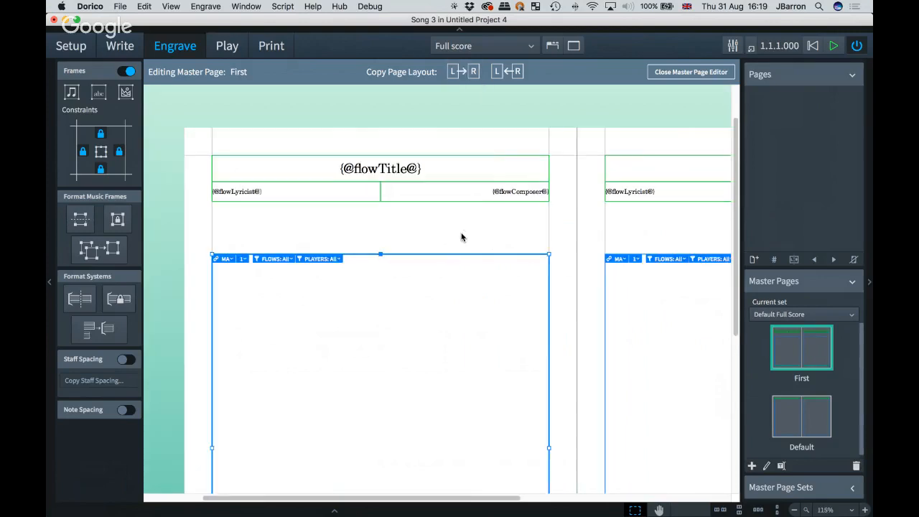
{"action": "scroll", "coordinate": [460, 237], "scroll_direction": "right", "scroll_amount": 3}
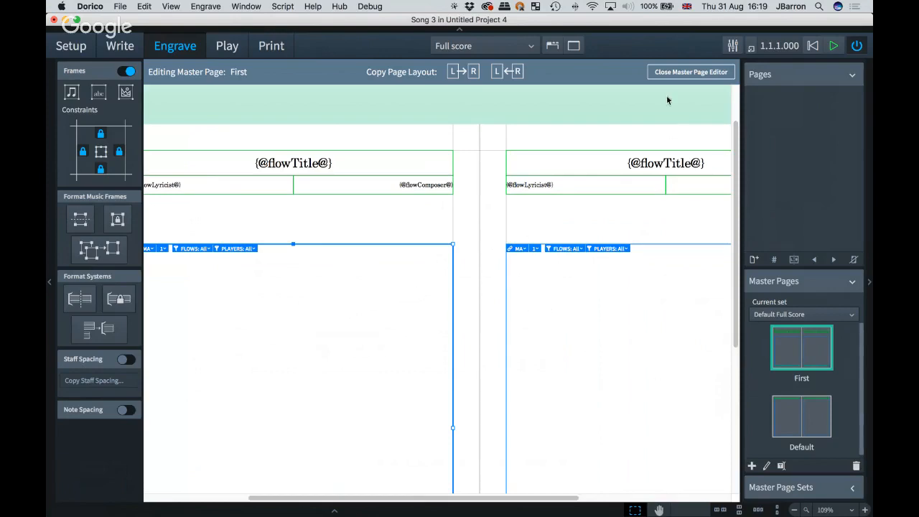
{"action": "left_click", "coordinate": [665, 71]}
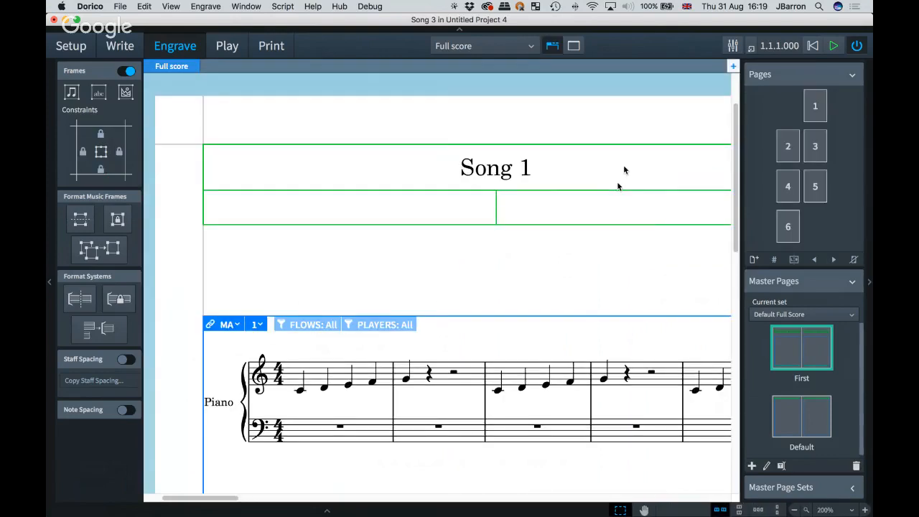
Step: Examine the gap between title and music on the first pages of Song 1, Song 2 and Song 3
{"action": "scroll", "coordinate": [580, 270], "scroll_direction": "down", "scroll_amount": 5}
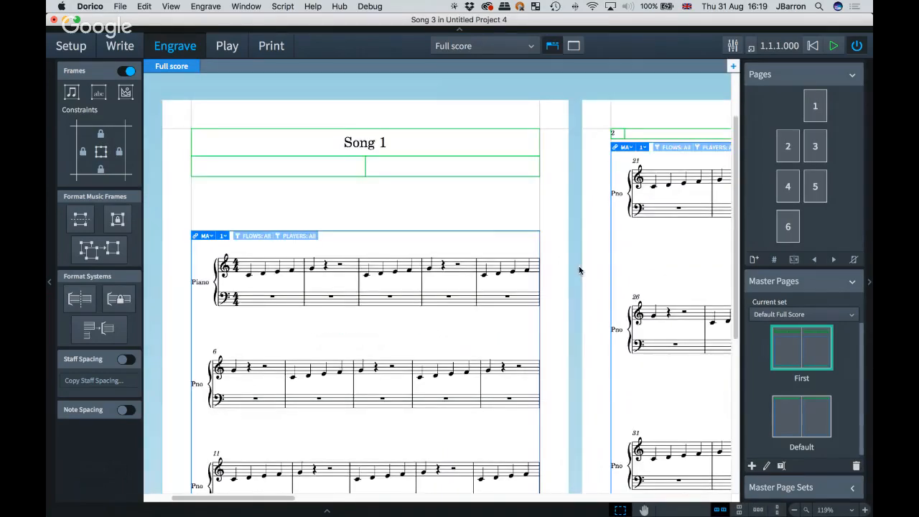
{"action": "scroll", "coordinate": [580, 270], "scroll_direction": "down", "scroll_amount": 2}
{"action": "scroll", "coordinate": [579, 270], "scroll_direction": "down", "scroll_amount": 1}
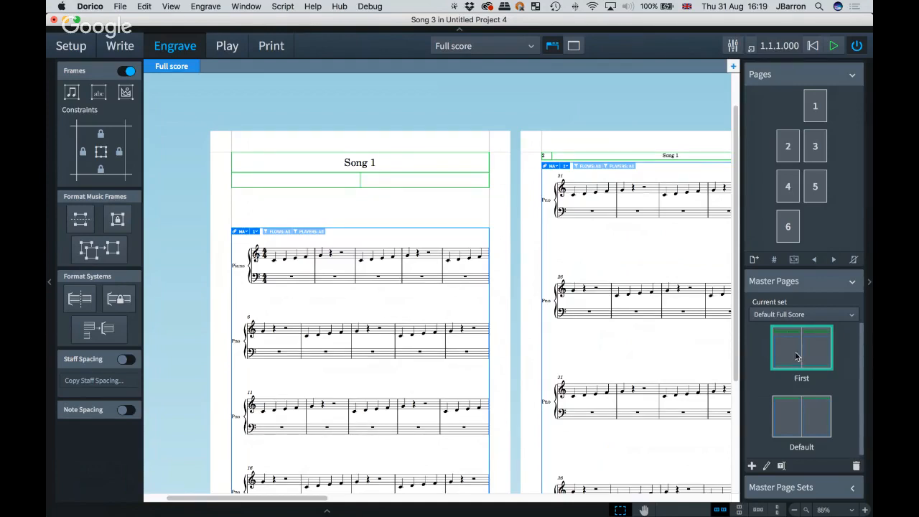
{"action": "scroll", "coordinate": [601, 328], "scroll_direction": "right", "scroll_amount": 5}
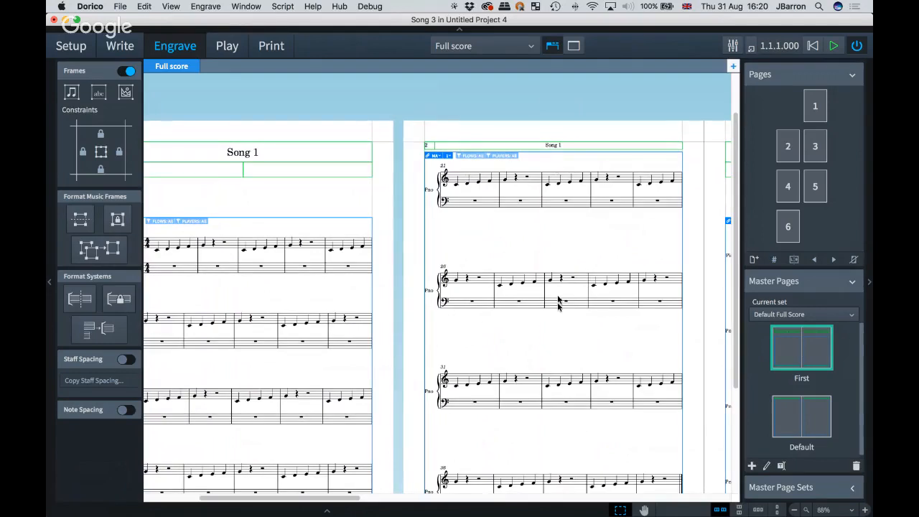
{"action": "scroll", "coordinate": [541, 358], "scroll_direction": "left", "scroll_amount": 5}
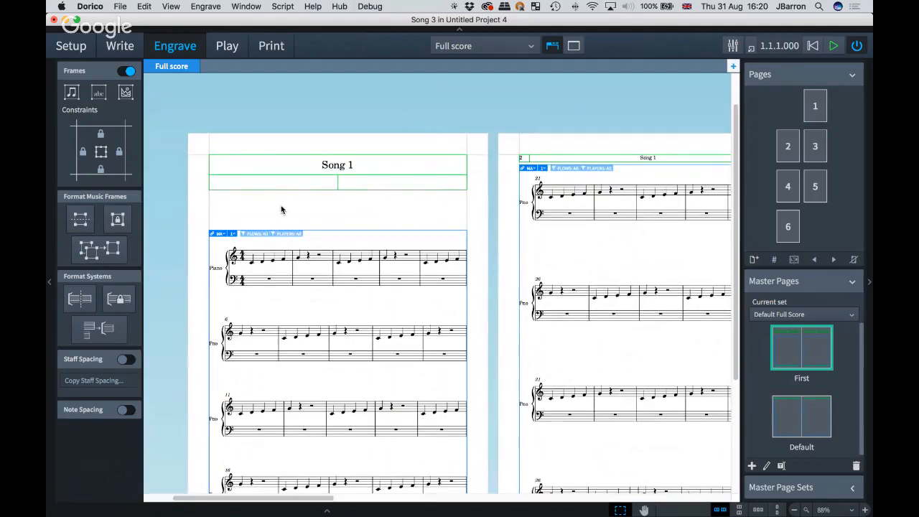
{"action": "scroll", "coordinate": [330, 214], "scroll_direction": "right", "scroll_amount": 10}
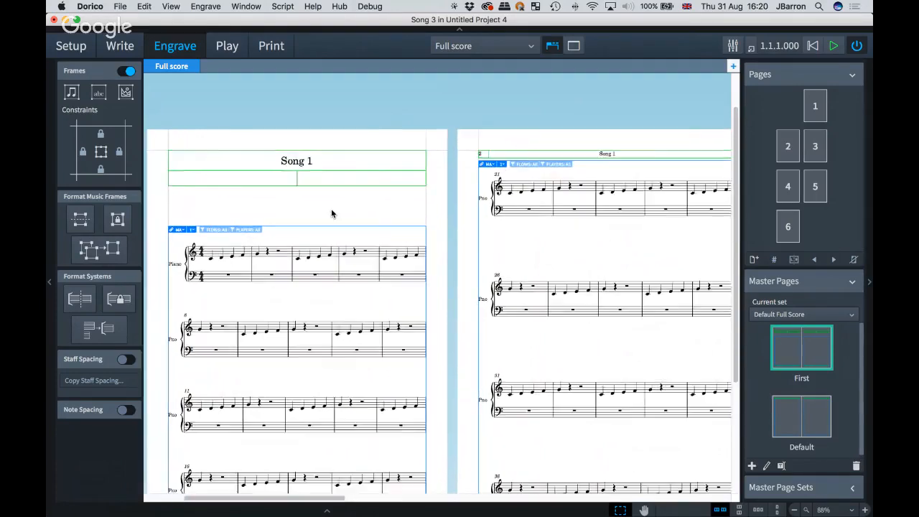
{"action": "scroll", "coordinate": [336, 193], "scroll_direction": "right", "scroll_amount": 10}
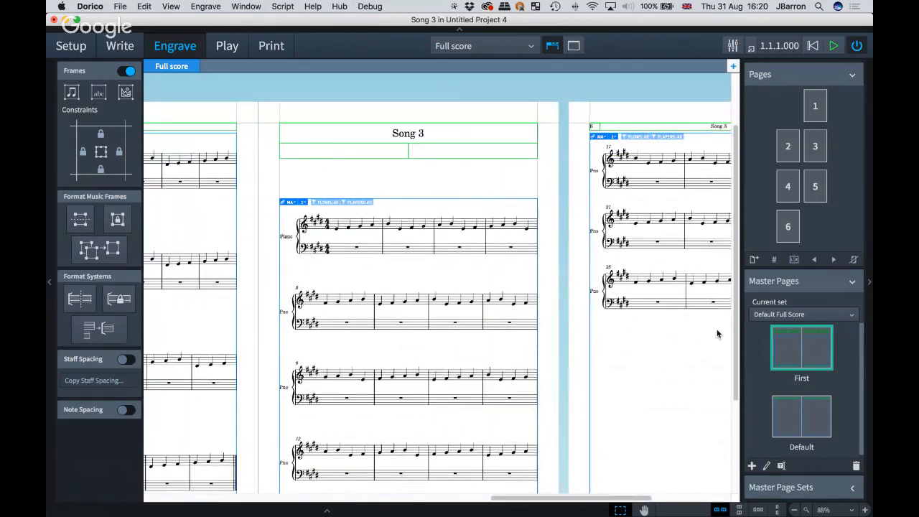
{"action": "scroll", "coordinate": [312, 283], "scroll_direction": "left", "scroll_amount": 10}
{"action": "scroll", "coordinate": [312, 284], "scroll_direction": "left", "scroll_amount": 10}
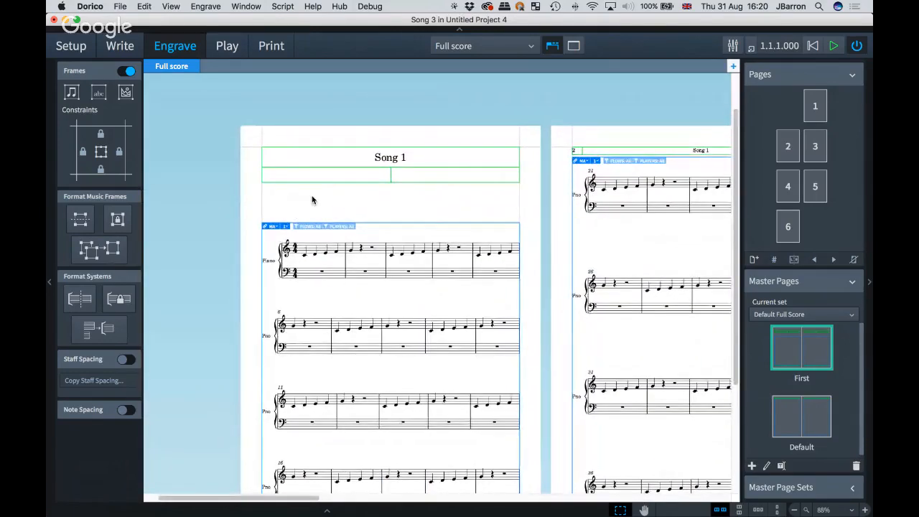
Step: In Setup mode, add a new solo player and search the instrument picker for "wood"
{"action": "key", "text": "super+1"}
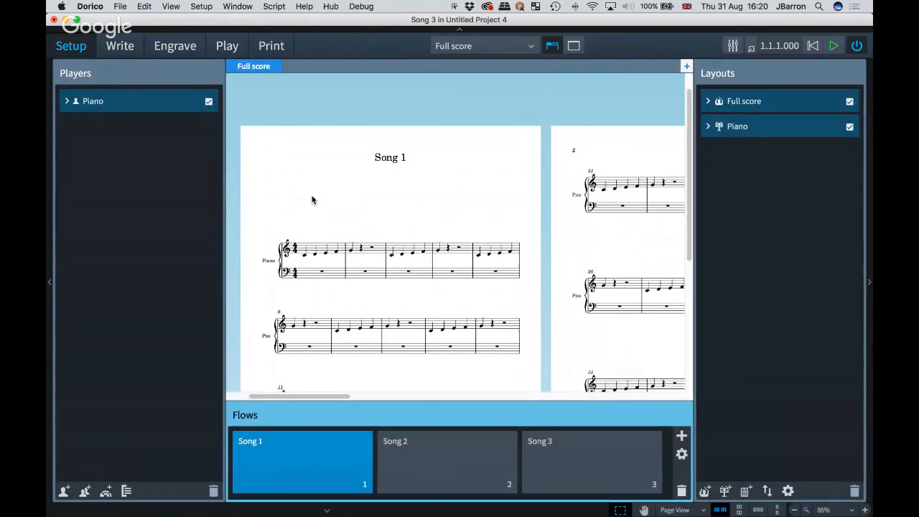
{"action": "key", "text": "super+3"}
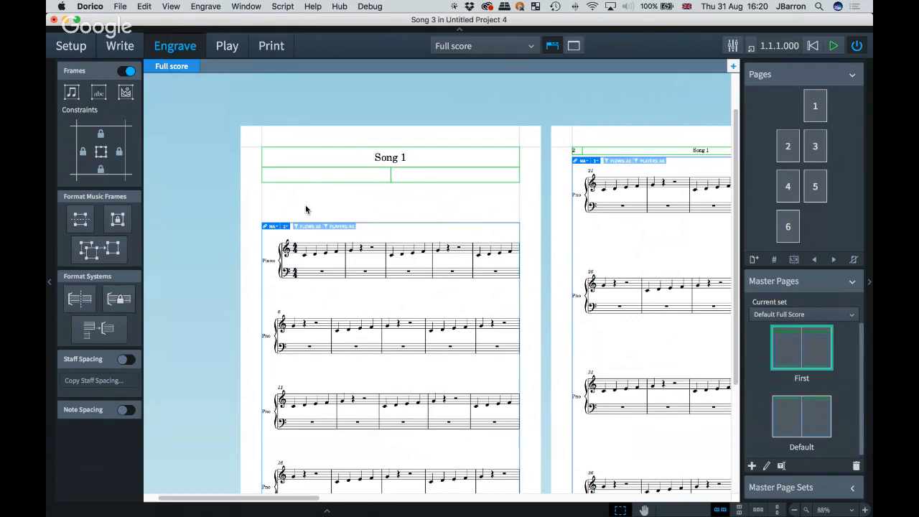
{"action": "key", "text": "super+1"}
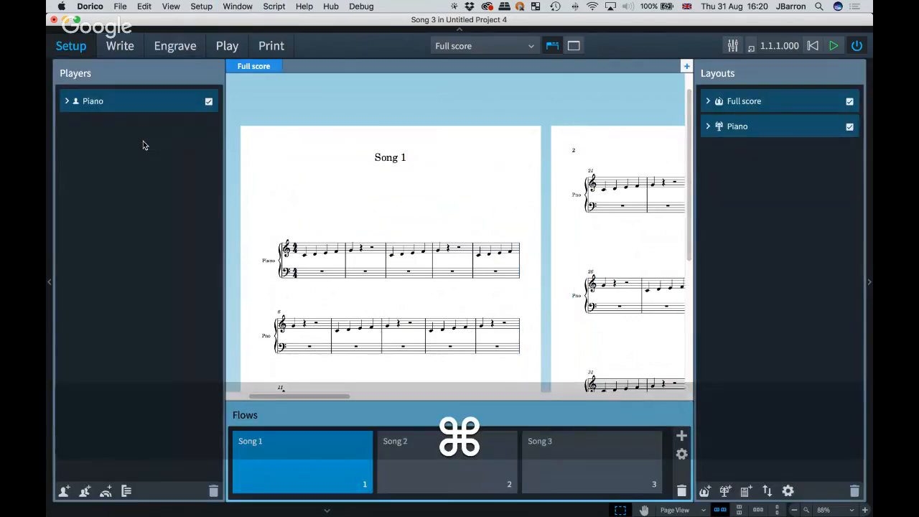
{"action": "key", "text": "shift+p"}
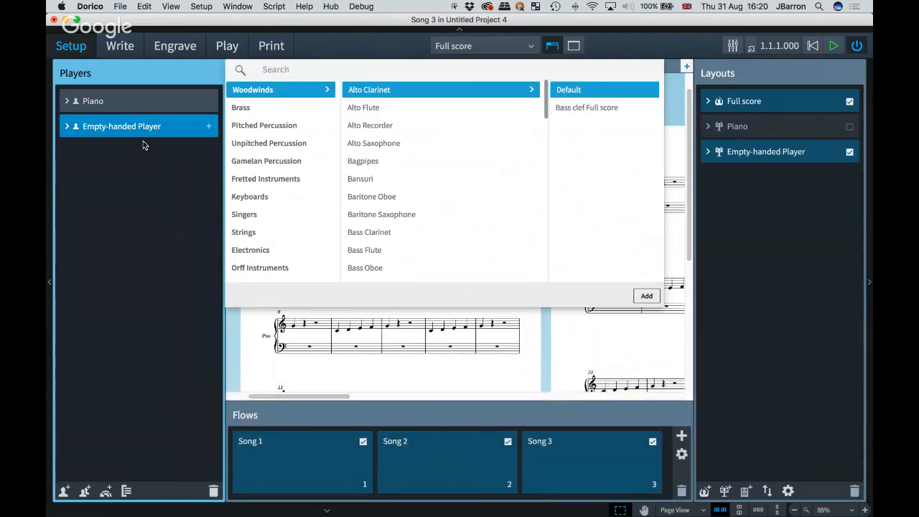
{"action": "type", "text": "wood"}
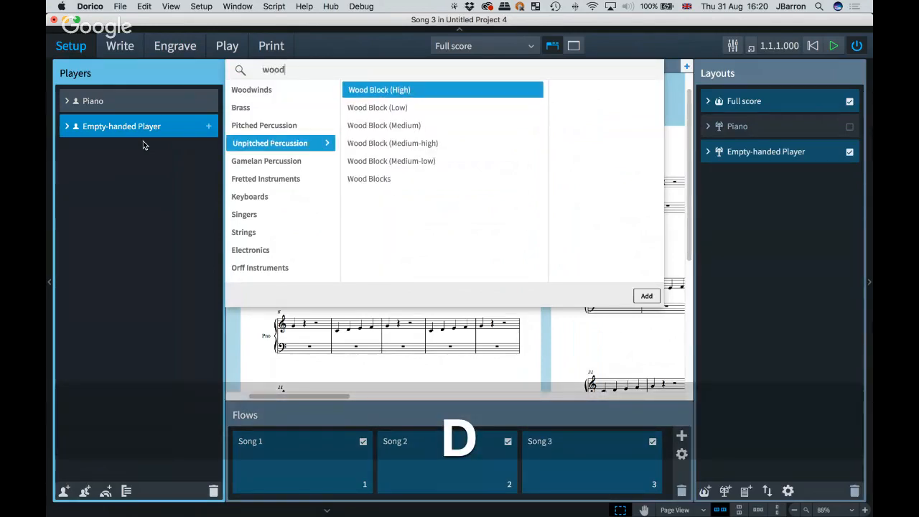
Step: Give the empty-handed player a Wood Block (High) and rename the instrument Click with the short name Clk
{"action": "key", "text": "Return"}
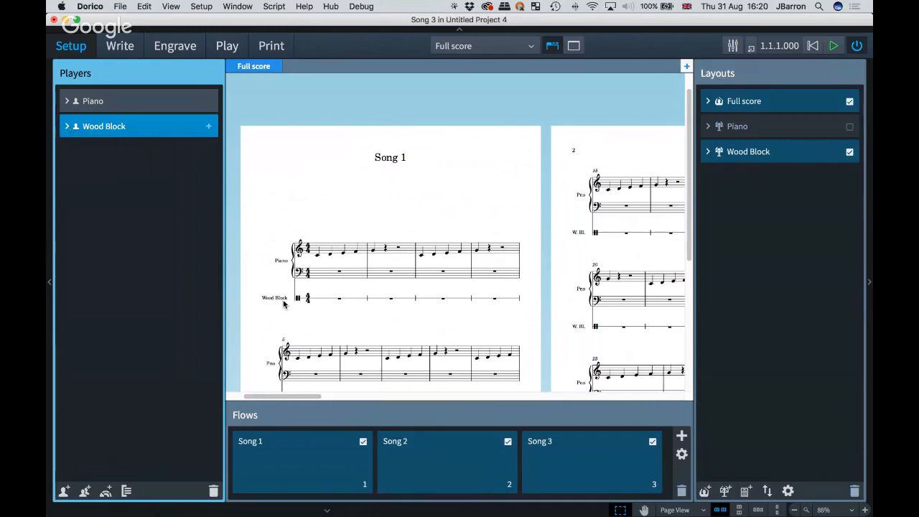
{"action": "left_click", "coordinate": [66, 127]}
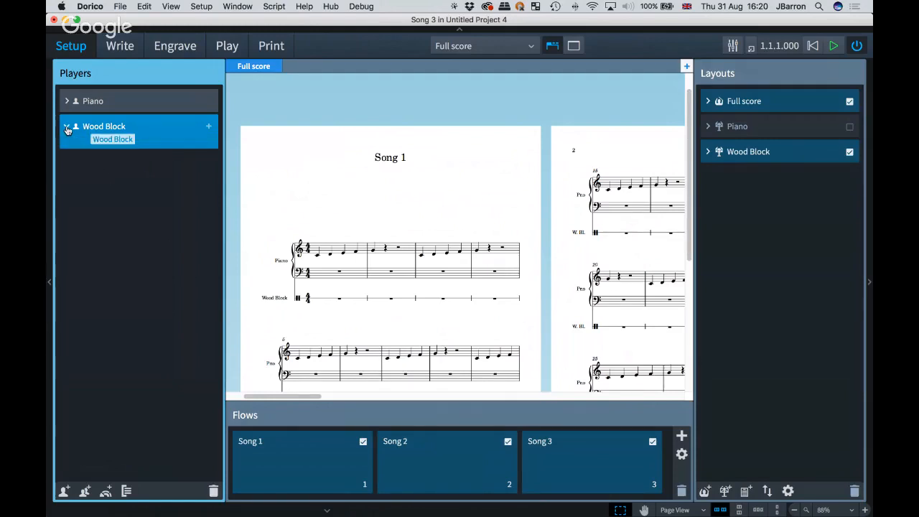
{"action": "right_click", "coordinate": [136, 141]}
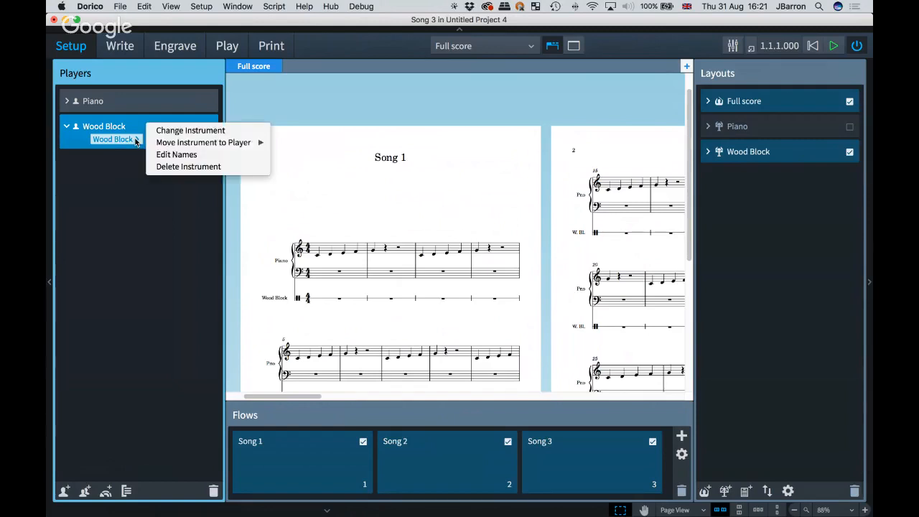
{"action": "left_click", "coordinate": [173, 156]}
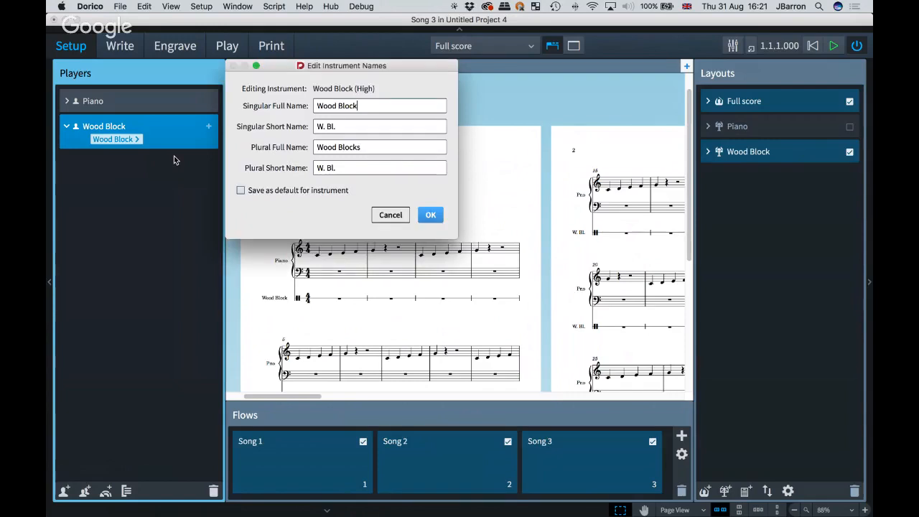
{"action": "triple_click", "coordinate": [360, 105]}
{"action": "type", "text": "Click"}
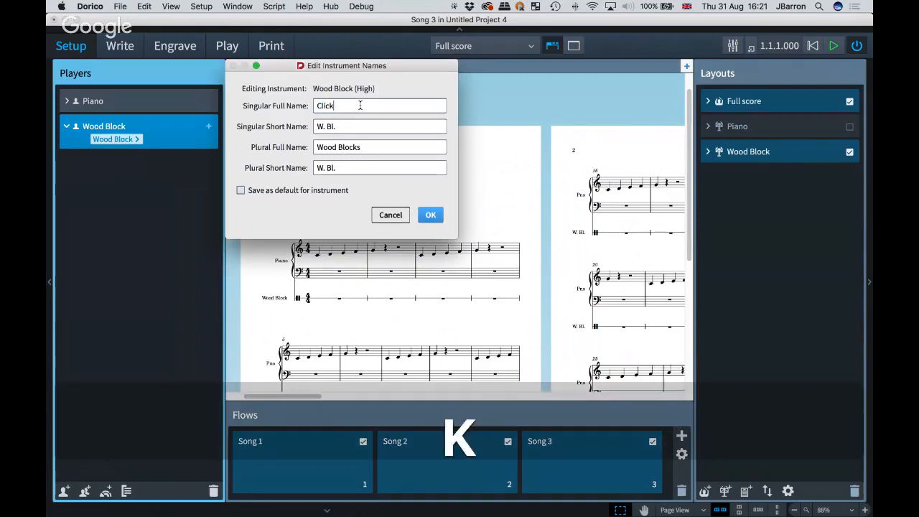
{"action": "key", "text": "Tab"}
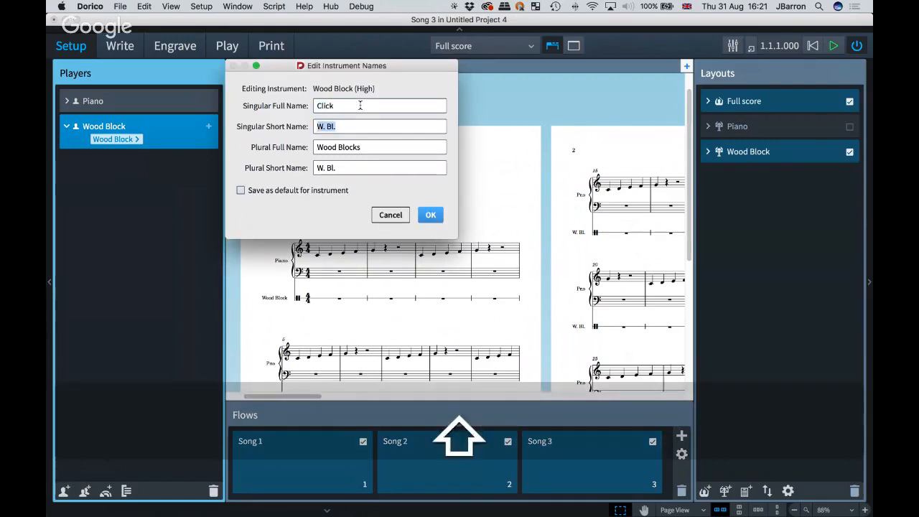
{"action": "type", "text": "Clk."}
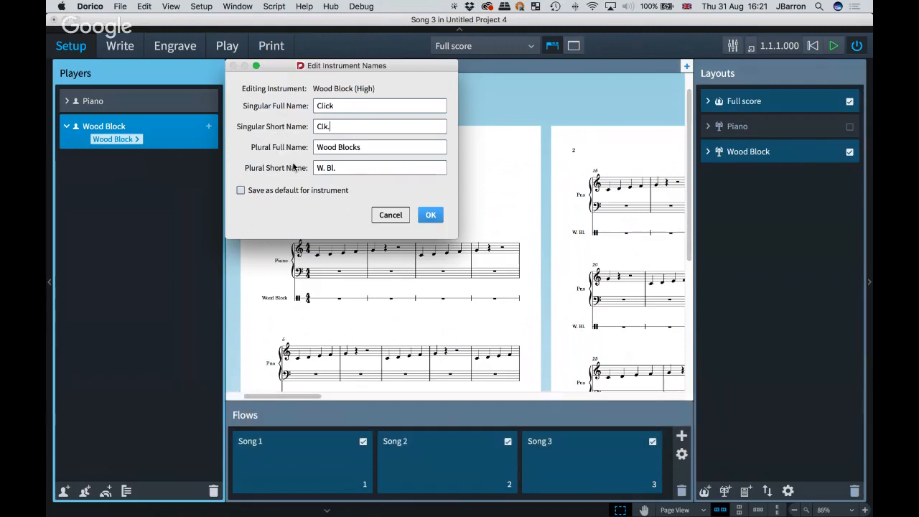
{"action": "left_click", "coordinate": [433, 215]}
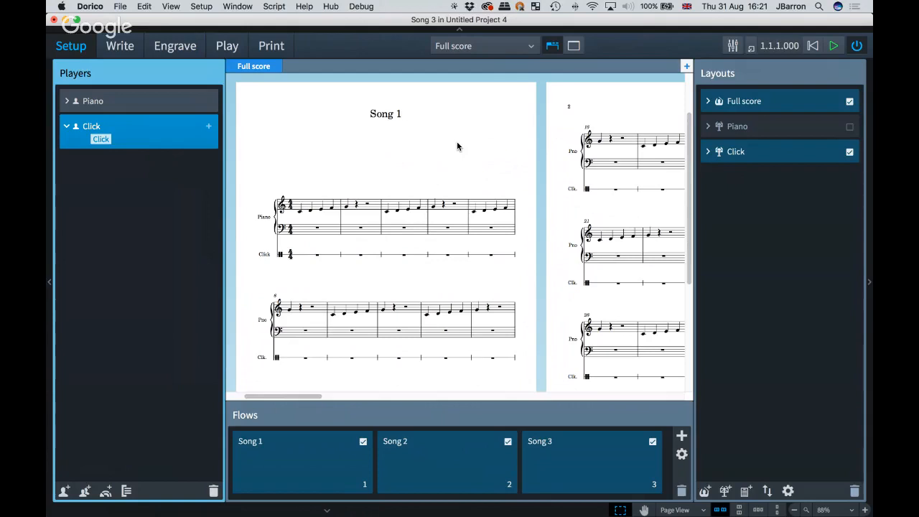
Step: Exclude the Click player from the Song 1, Song 2 and Song 3 flows
{"action": "scroll", "coordinate": [457, 146], "scroll_direction": "down", "scroll_amount": 1}
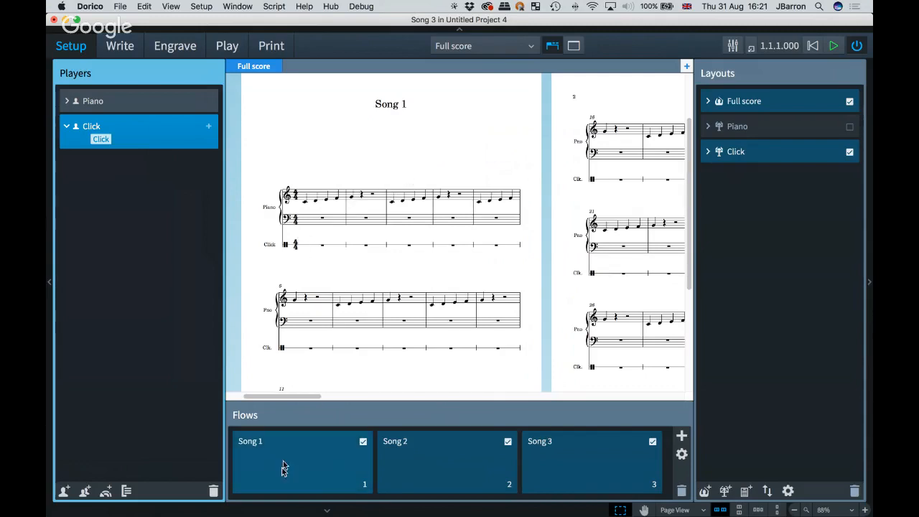
{"action": "left_click", "coordinate": [322, 454]}
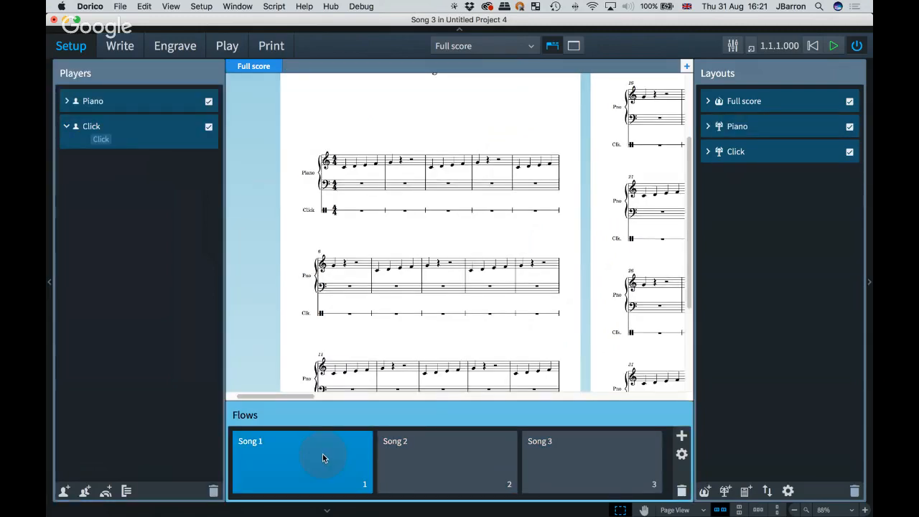
{"action": "left_click", "coordinate": [552, 460], "text": "shift"}
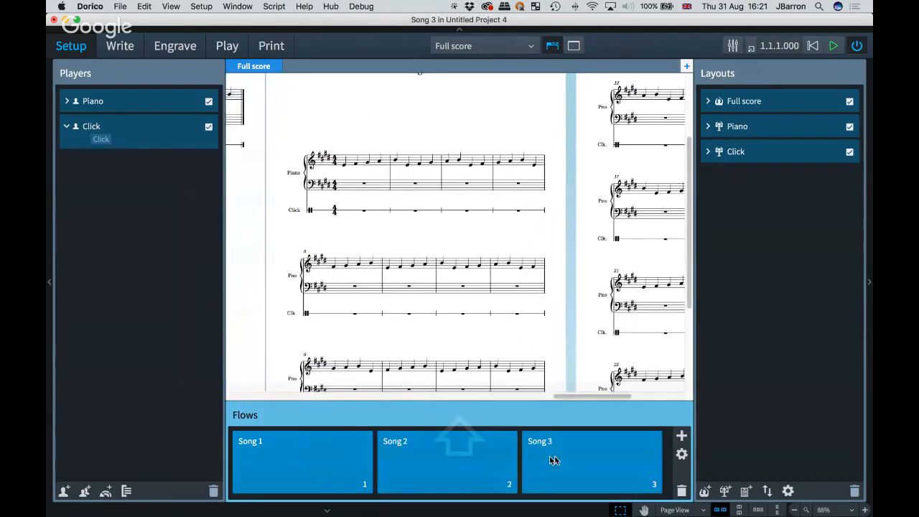
{"action": "left_click", "coordinate": [209, 127]}
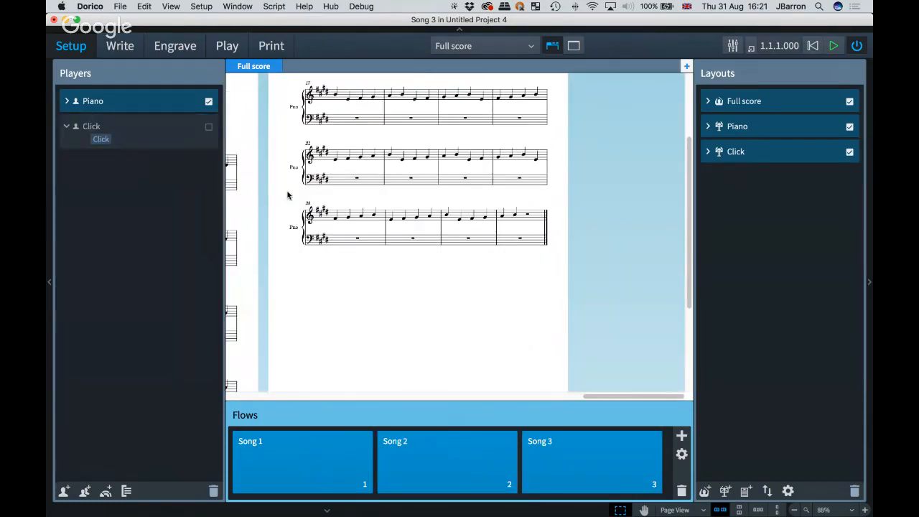
{"action": "scroll", "coordinate": [304, 207], "scroll_direction": "left", "scroll_amount": 10}
{"action": "scroll", "coordinate": [304, 207], "scroll_direction": "left", "scroll_amount": 10}
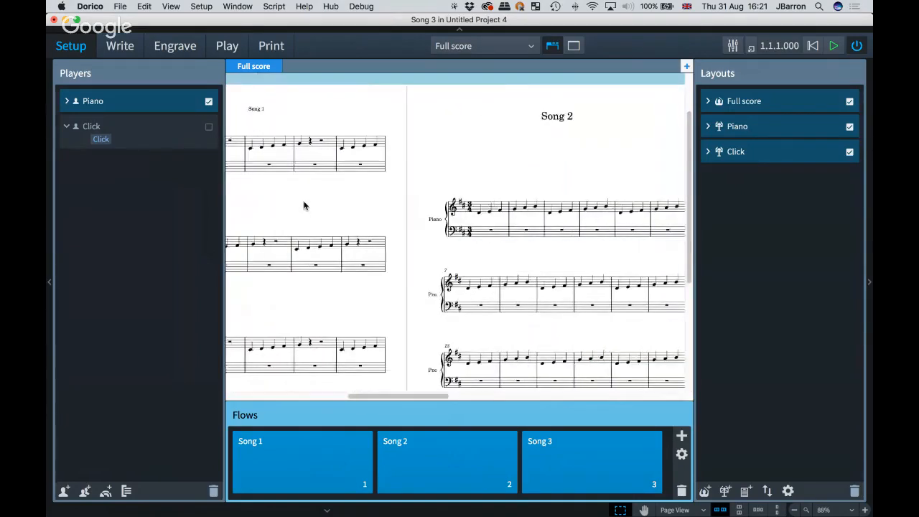
{"action": "scroll", "coordinate": [304, 207], "scroll_direction": "left", "scroll_amount": 1}
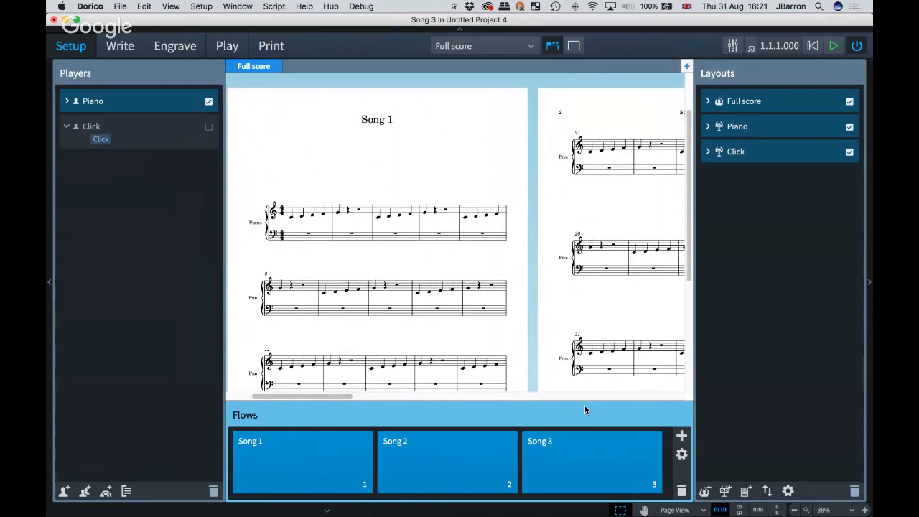
Step: Add a new flow named 4/4 and remove the Piano player from it
{"action": "left_click", "coordinate": [681, 437]}
{"action": "type", "text": "4/4"}
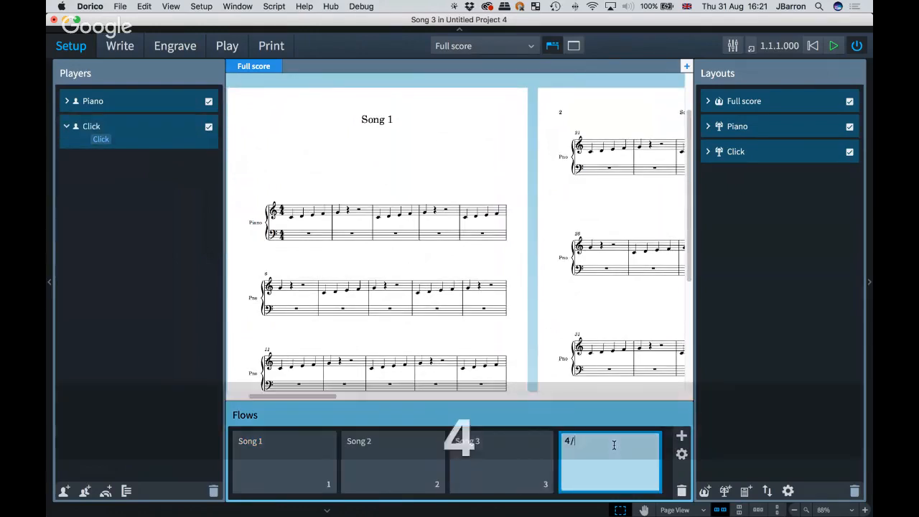
{"action": "key", "text": "Return"}
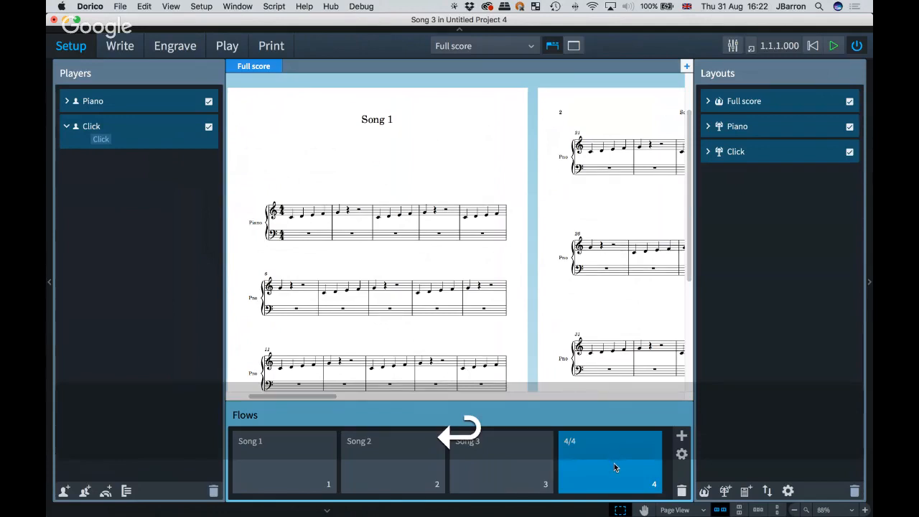
{"action": "left_click", "coordinate": [613, 464]}
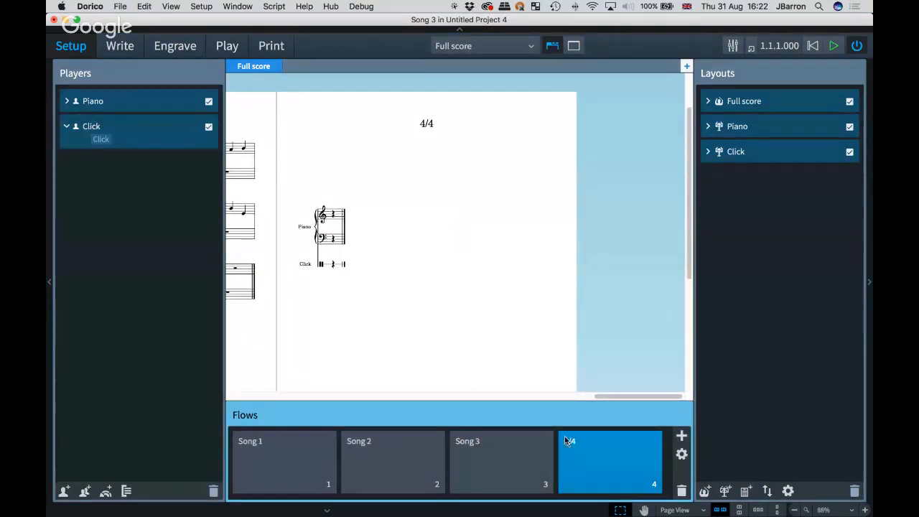
{"action": "left_click", "coordinate": [209, 101]}
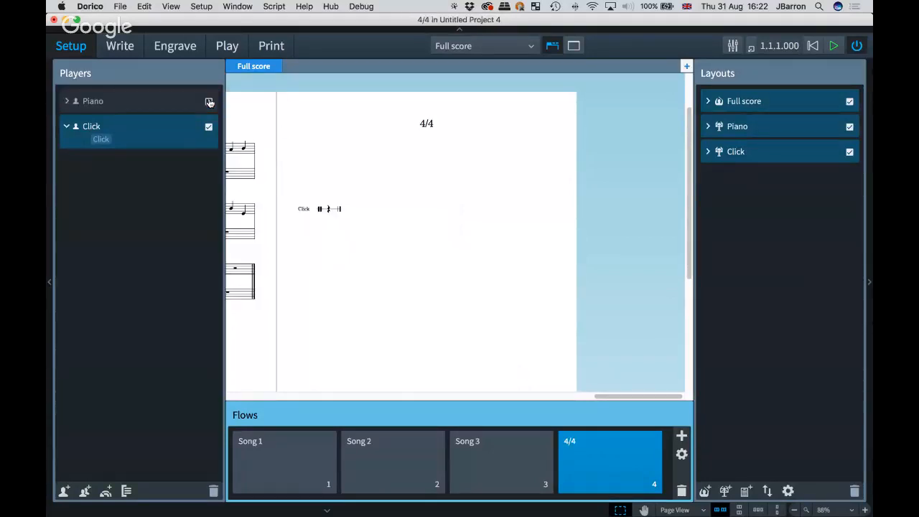
Step: Start note input on the Click staff of the 4/4 flow and add a 4/4 time signature
{"action": "double_click", "coordinate": [328, 210]}
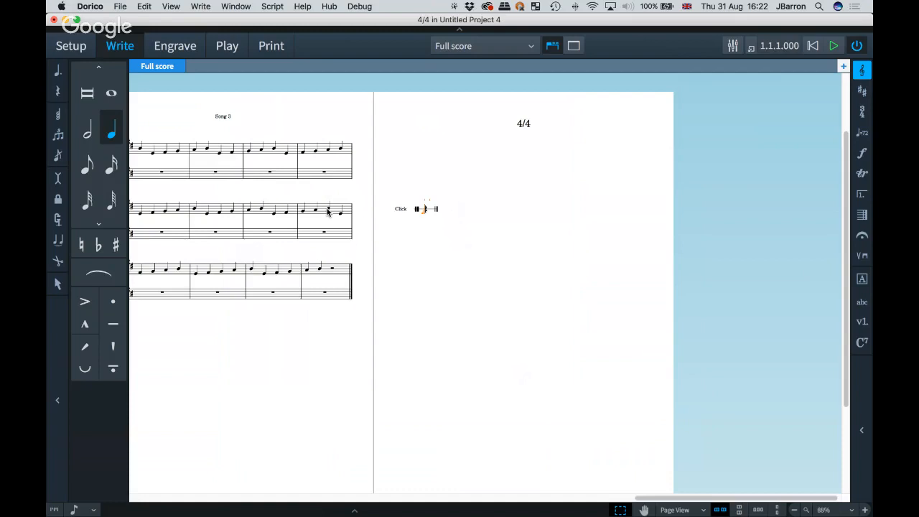
{"action": "scroll", "coordinate": [422, 222], "scroll_direction": "up", "scroll_amount": 2}
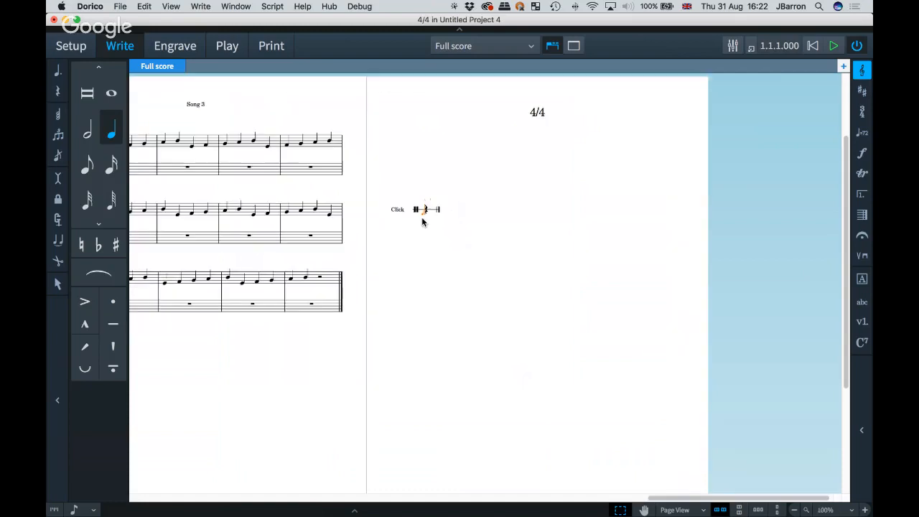
{"action": "scroll", "coordinate": [422, 223], "scroll_direction": "up", "scroll_amount": 3}
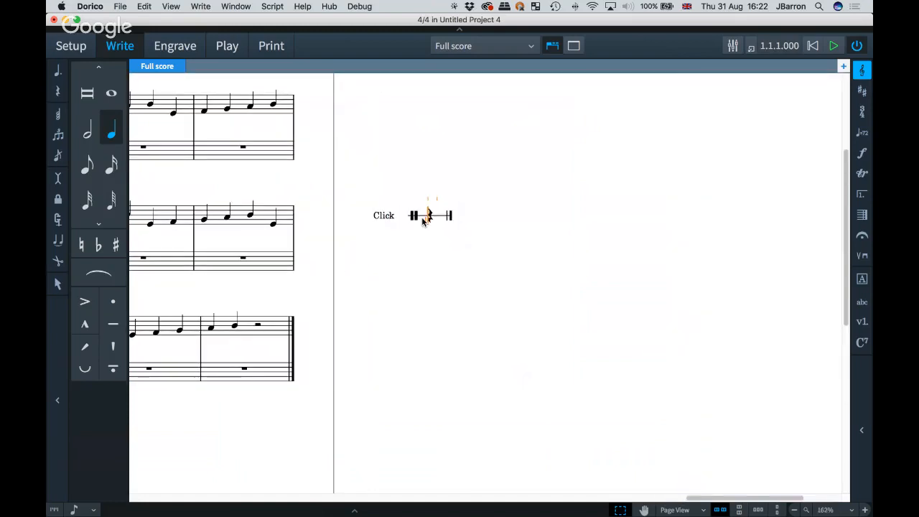
{"action": "key", "text": "shift+m"}
{"action": "type", "text": "4"}
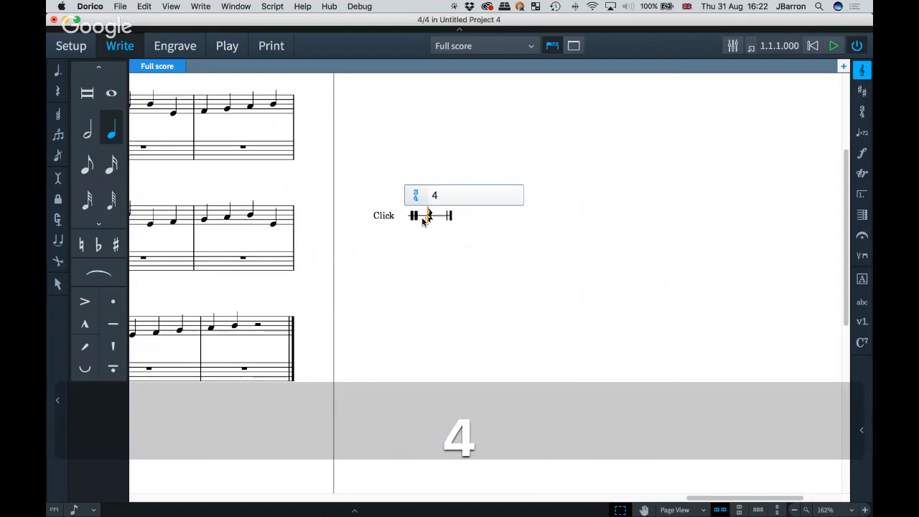
{"action": "key", "text": "Return"}
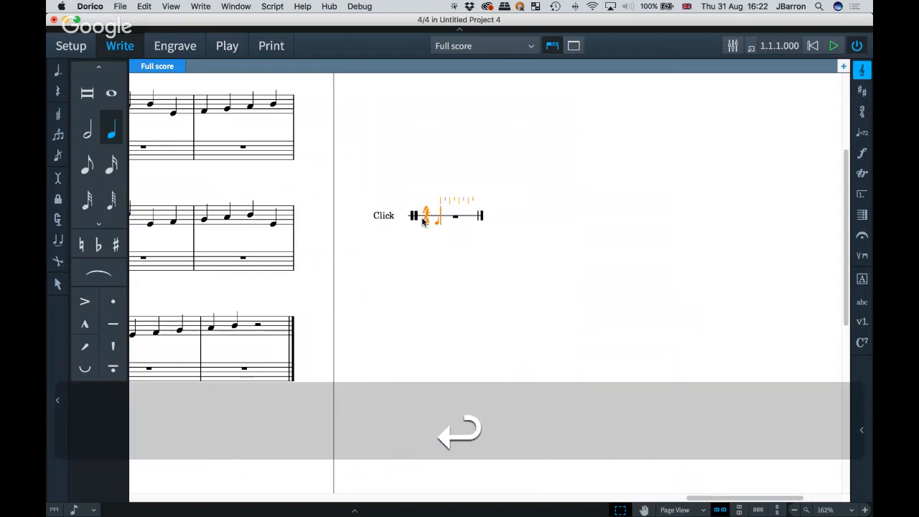
Step: Fill two bars of the Click staff with eight quarter notes and end note input
{"action": "key", "text": "c"}
{"action": "key", "text": "c"}
{"action": "key", "text": "c"}
{"action": "key", "text": "c"}
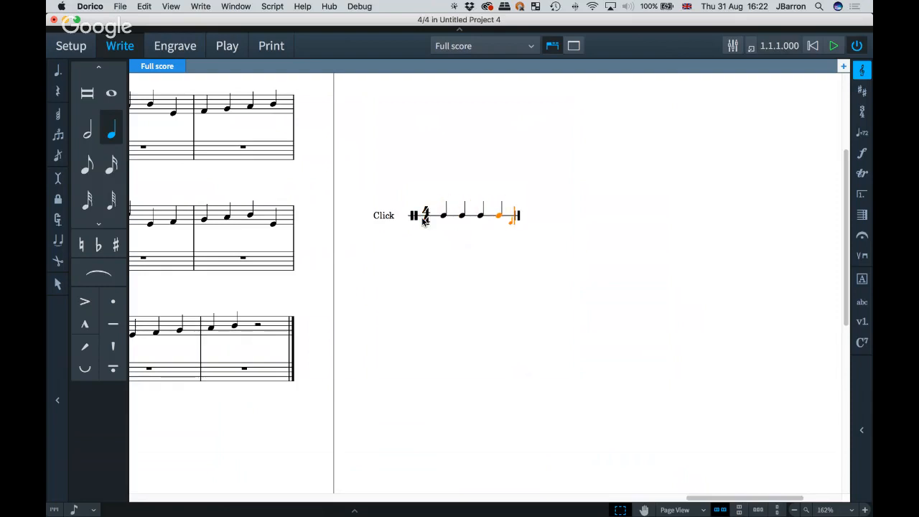
{"action": "key", "text": "c"}
{"action": "key", "text": "c"}
{"action": "key", "text": "c"}
{"action": "key", "text": "c"}
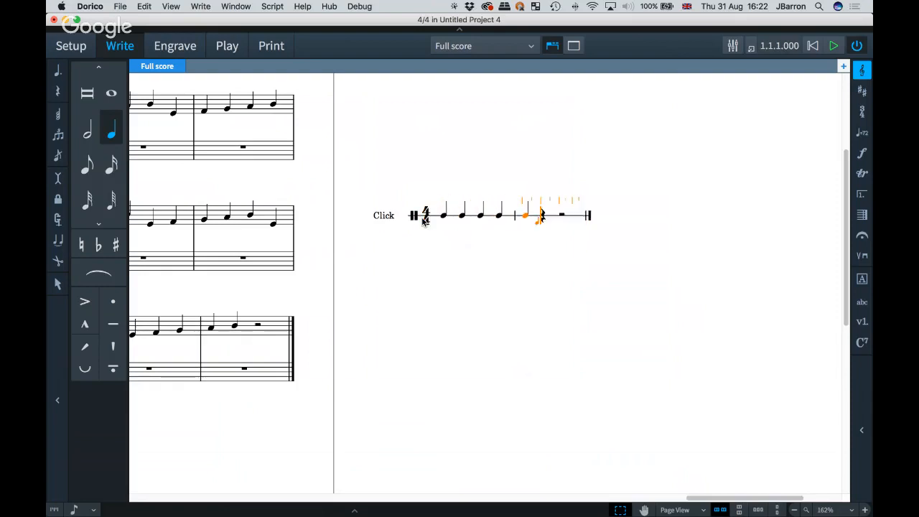
{"action": "key", "text": "Escape"}
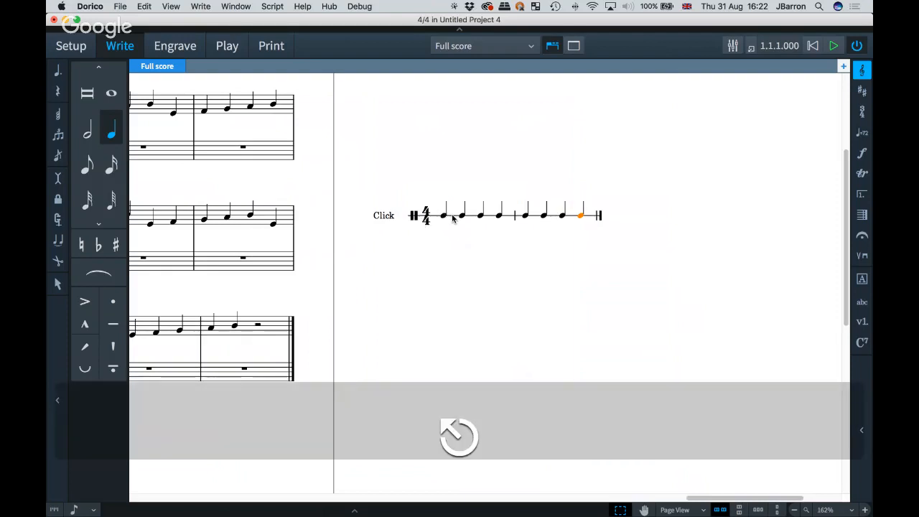
Step: Change the noteheads of all notes in both Click bars to X Noteheads
{"action": "left_click", "coordinate": [453, 220]}
{"action": "left_click", "coordinate": [535, 219], "text": "shift"}
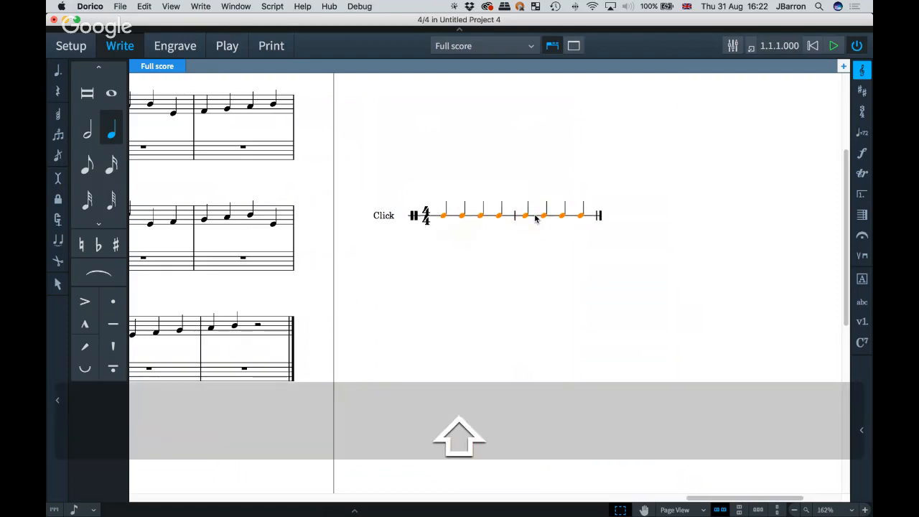
{"action": "right_click", "coordinate": [535, 219]}
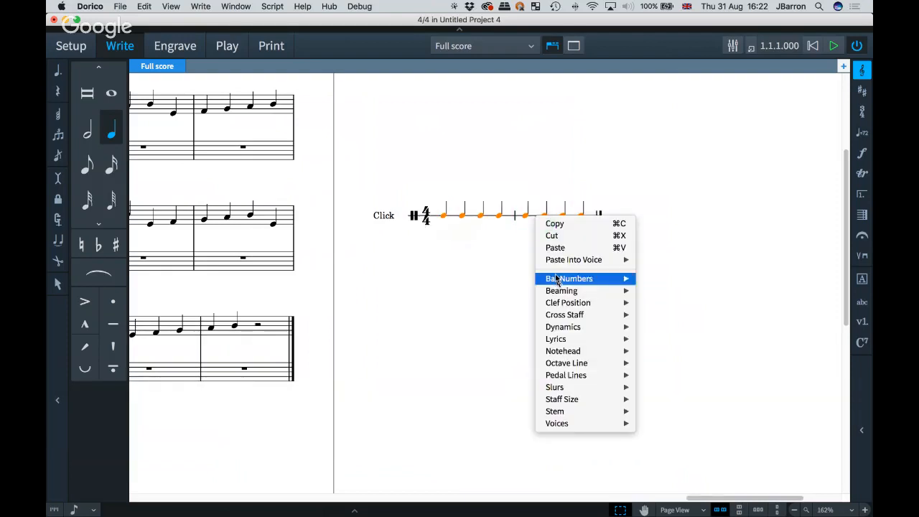
{"action": "mouse_move", "coordinate": [560, 353]}
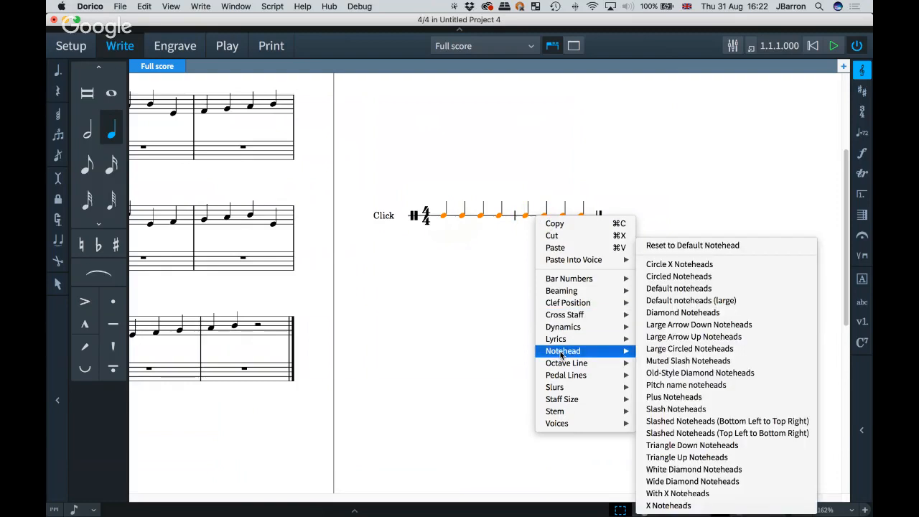
{"action": "left_click", "coordinate": [668, 505]}
{"action": "key", "text": "x"}
{"action": "key", "text": "x"}
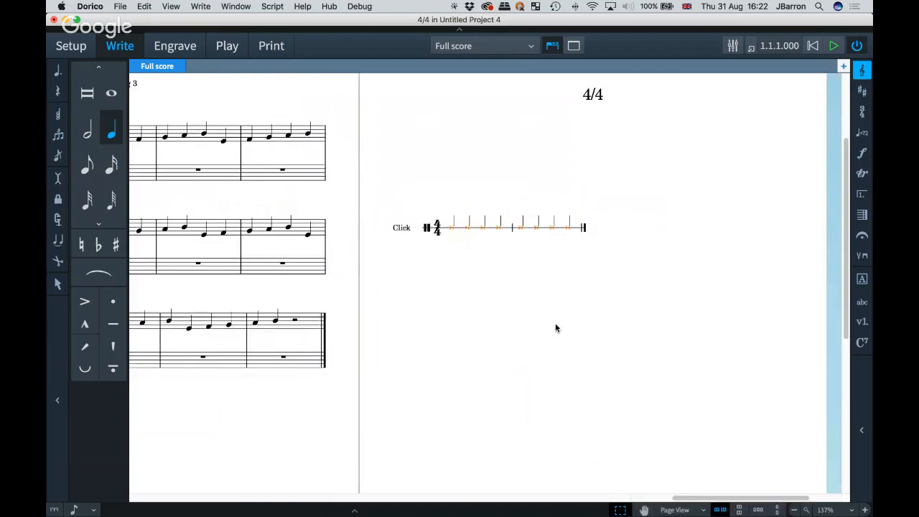
Step: Return to Setup mode, add another flow named 3/4 and bring it into view in the full score
{"action": "key", "text": "super+1"}
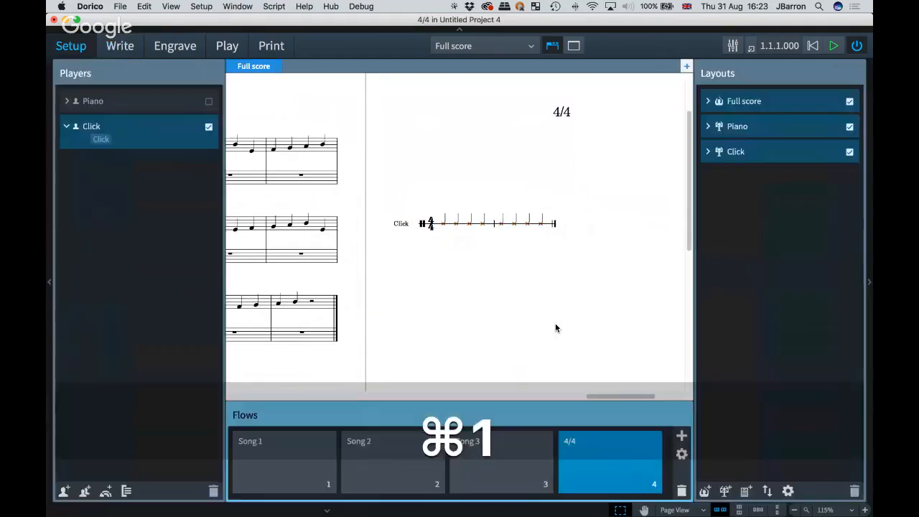
{"action": "left_click", "coordinate": [683, 437]}
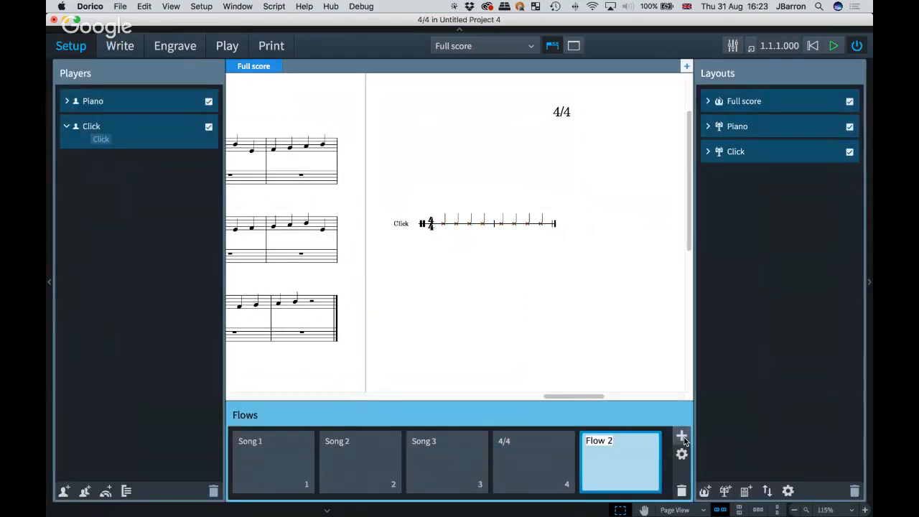
{"action": "type", "text": "3/4"}
{"action": "key", "text": "Return"}
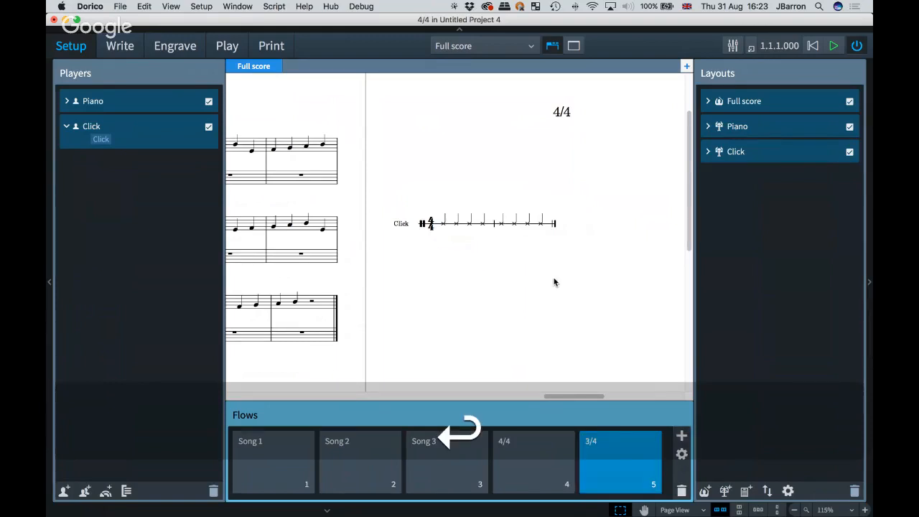
{"action": "left_click", "coordinate": [612, 458]}
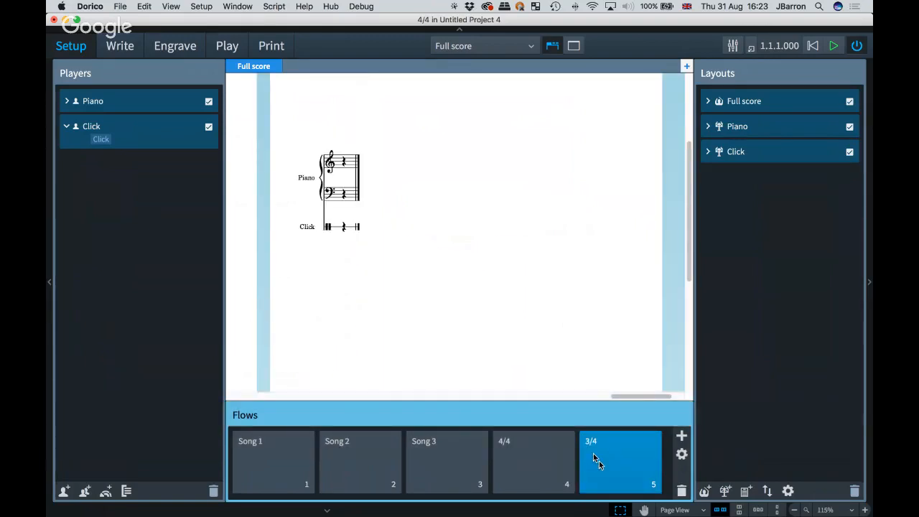
{"action": "scroll", "coordinate": [441, 237], "scroll_direction": "up", "scroll_amount": 2}
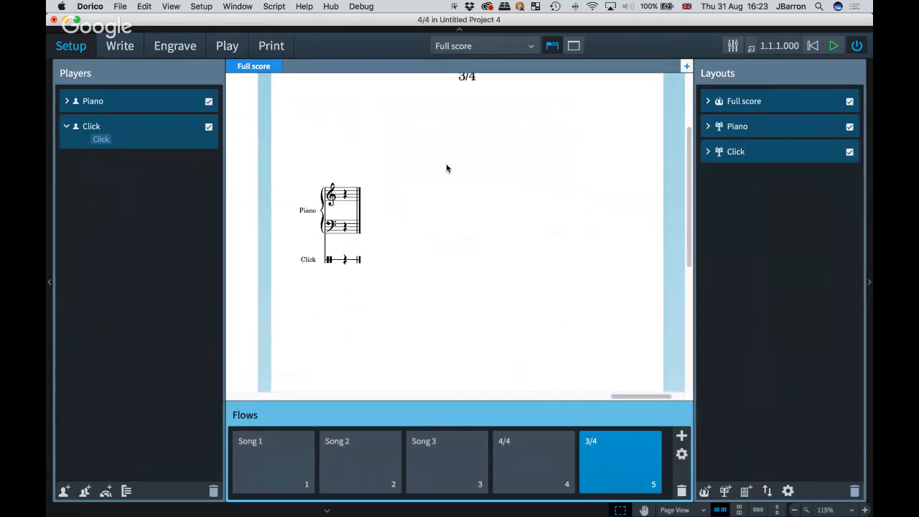
Step: Exclude the Piano player from the 3/4 flow and add a 3/4 time signature to its Click staff
{"action": "left_click", "coordinate": [208, 101]}
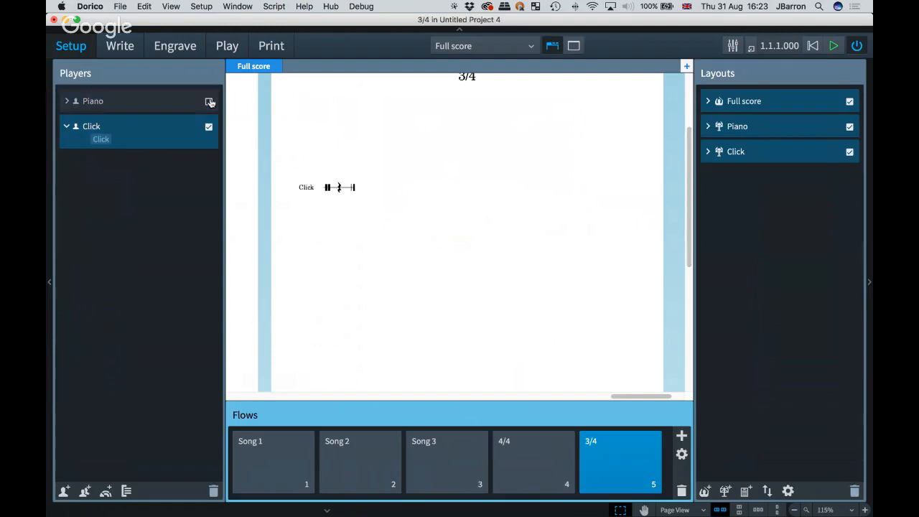
{"action": "scroll", "coordinate": [347, 205], "scroll_direction": "up", "scroll_amount": 5}
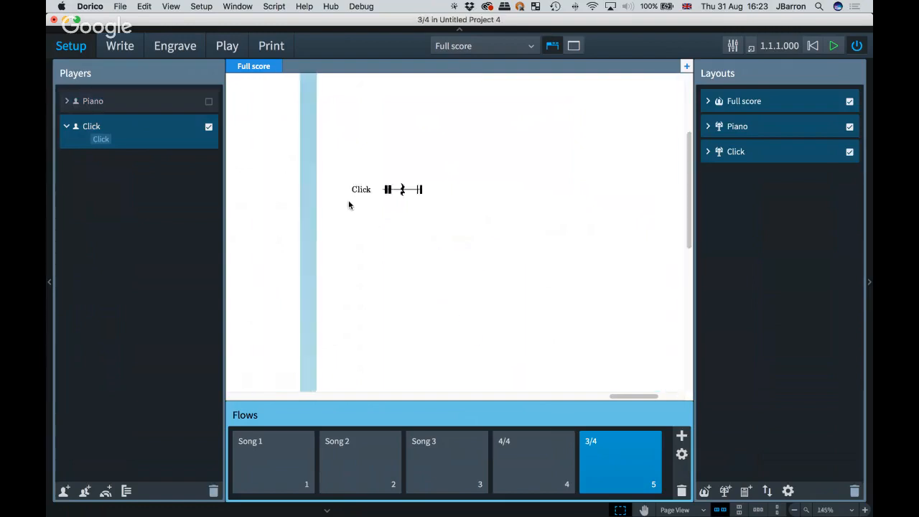
{"action": "double_click", "coordinate": [314, 212]}
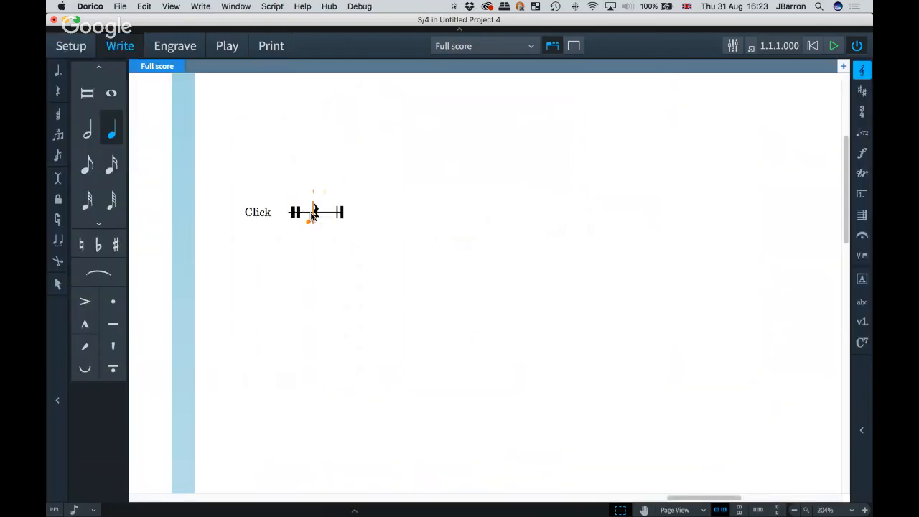
{"action": "key", "text": "shift+m"}
{"action": "type", "text": "3/4"}
{"action": "key", "text": "Return"}
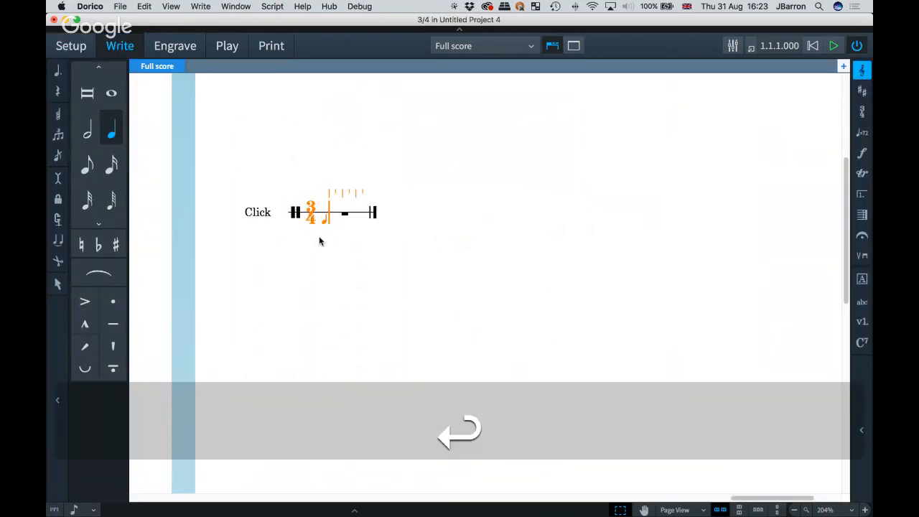
Step: Fill two 3/4 bars of the Click staff with six quarter notes and end note input
{"action": "key", "text": "c"}
{"action": "key", "text": "c"}
{"action": "key", "text": "c"}
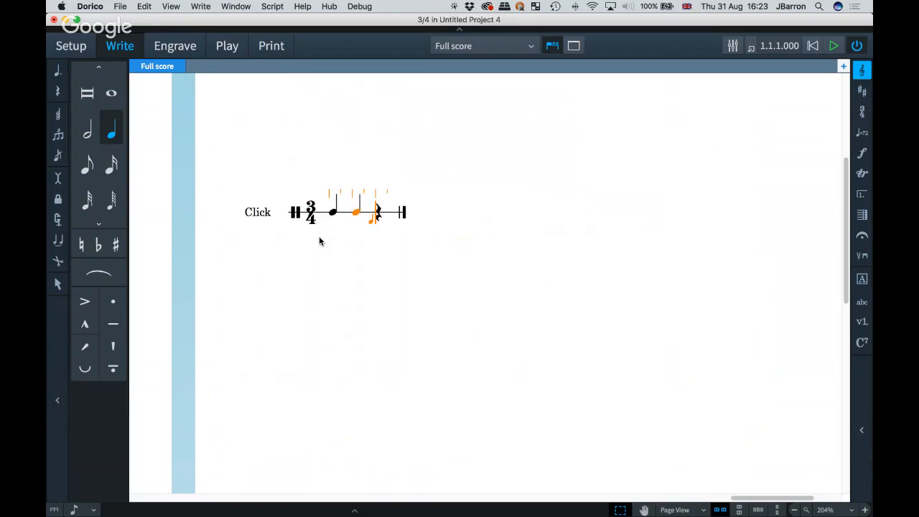
{"action": "key", "text": "c"}
{"action": "key", "text": "c"}
{"action": "key", "text": "c"}
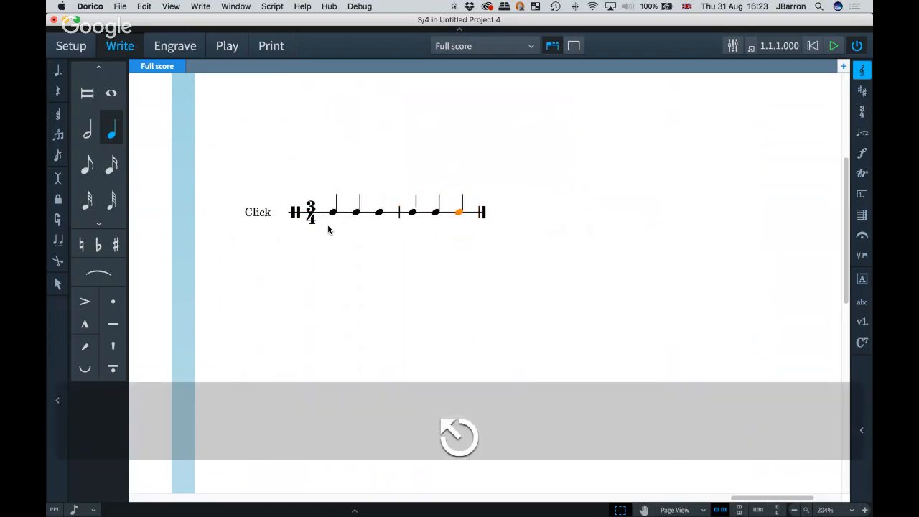
{"action": "key", "text": "Escape"}
Step: Change the noteheads of all six Click notes in the 3/4 flow to X Noteheads
{"action": "left_click", "coordinate": [346, 213], "text": "shift"}
{"action": "right_click", "coordinate": [346, 214]}
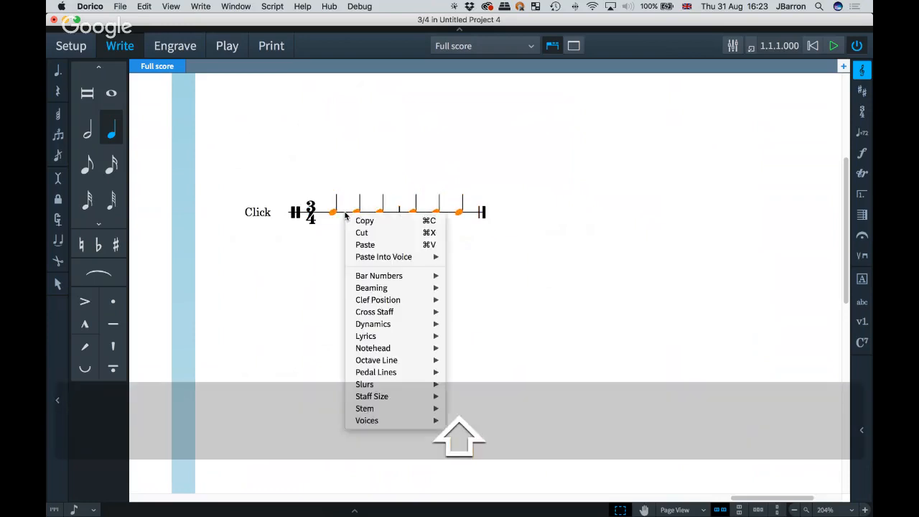
{"action": "mouse_move", "coordinate": [375, 352]}
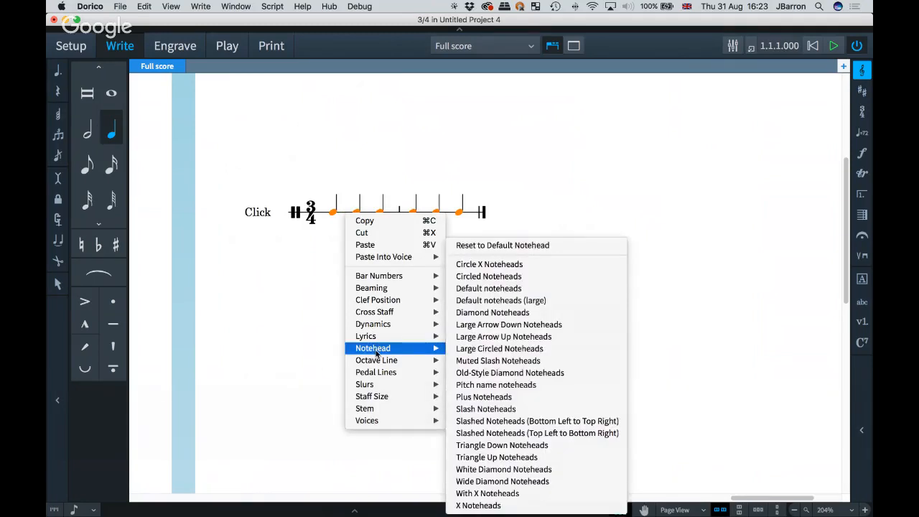
{"action": "left_click", "coordinate": [505, 503]}
Step: Review the full score from the Song 1 pages through to the 4/4 and 3/4 click flows
{"action": "scroll", "coordinate": [437, 305], "scroll_direction": "down", "scroll_amount": 3}
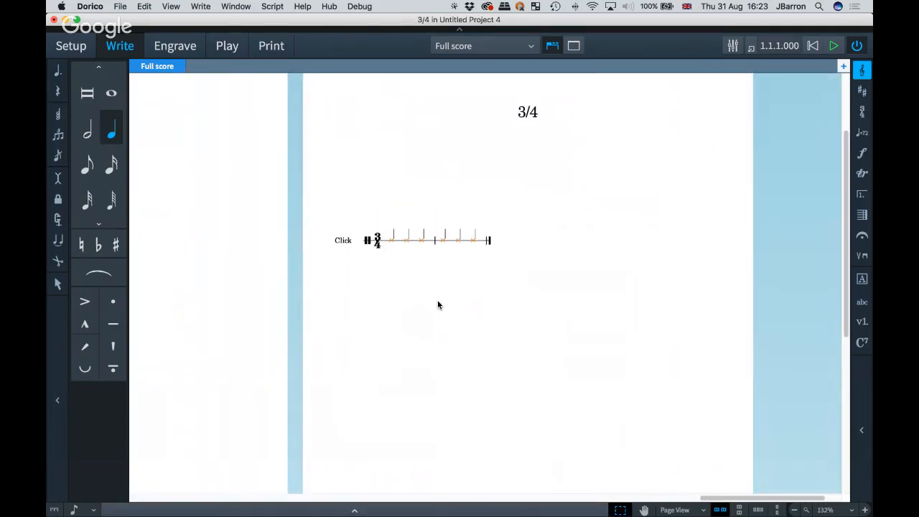
{"action": "scroll", "coordinate": [437, 305], "scroll_direction": "down", "scroll_amount": 3}
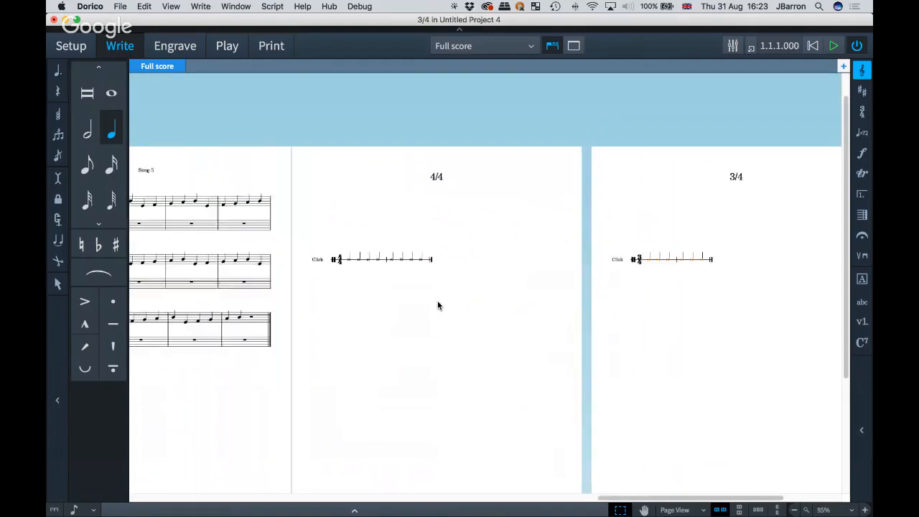
{"action": "scroll", "coordinate": [437, 305], "scroll_direction": "down", "scroll_amount": 2}
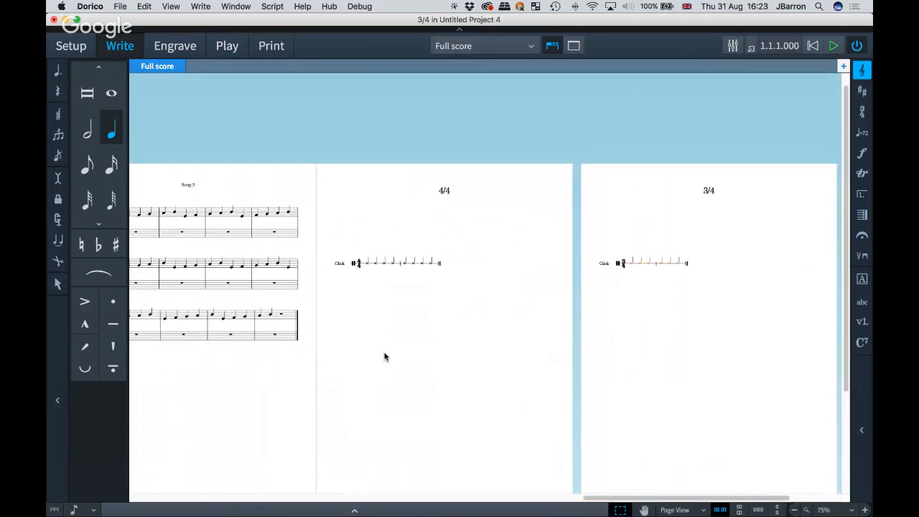
{"action": "scroll", "coordinate": [384, 356], "scroll_direction": "left", "scroll_amount": 5}
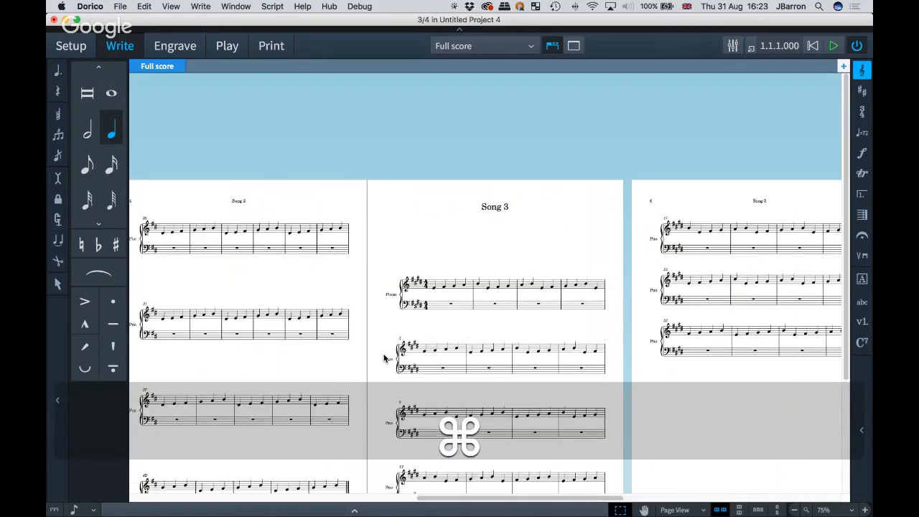
{"action": "scroll", "coordinate": [384, 357], "scroll_direction": "left", "scroll_amount": 10}
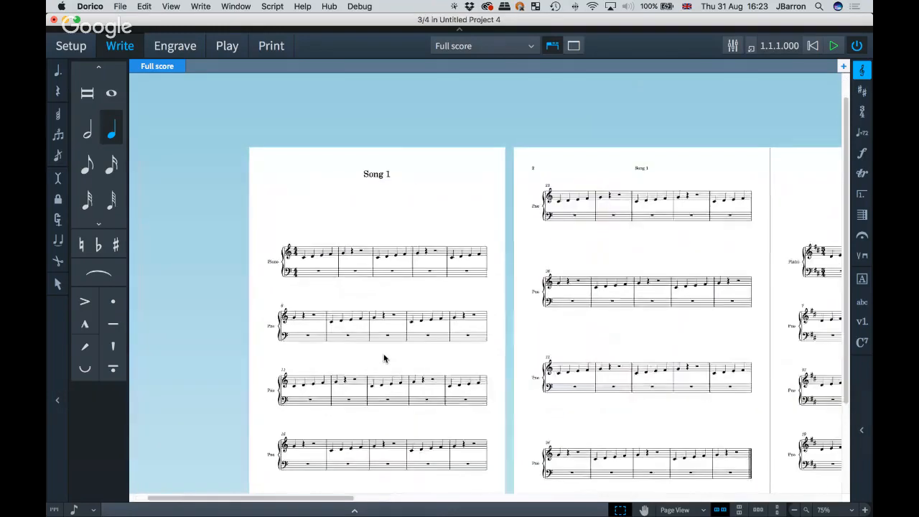
{"action": "scroll", "coordinate": [384, 356], "scroll_direction": "left", "scroll_amount": 5}
{"action": "scroll", "coordinate": [384, 356], "scroll_direction": "right", "scroll_amount": 15}
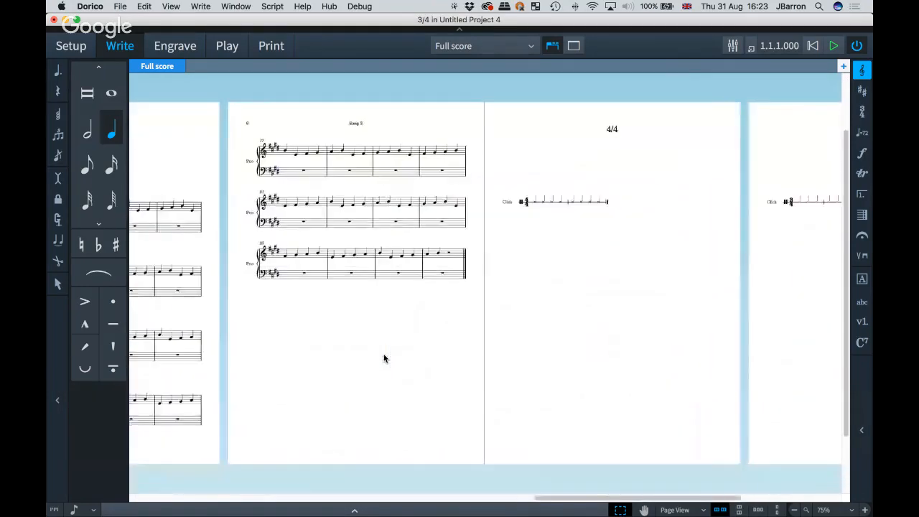
{"action": "scroll", "coordinate": [384, 357], "scroll_direction": "up", "scroll_amount": 4}
{"action": "key", "text": "z"}
{"action": "scroll", "coordinate": [450, 358], "scroll_direction": "right", "scroll_amount": 4}
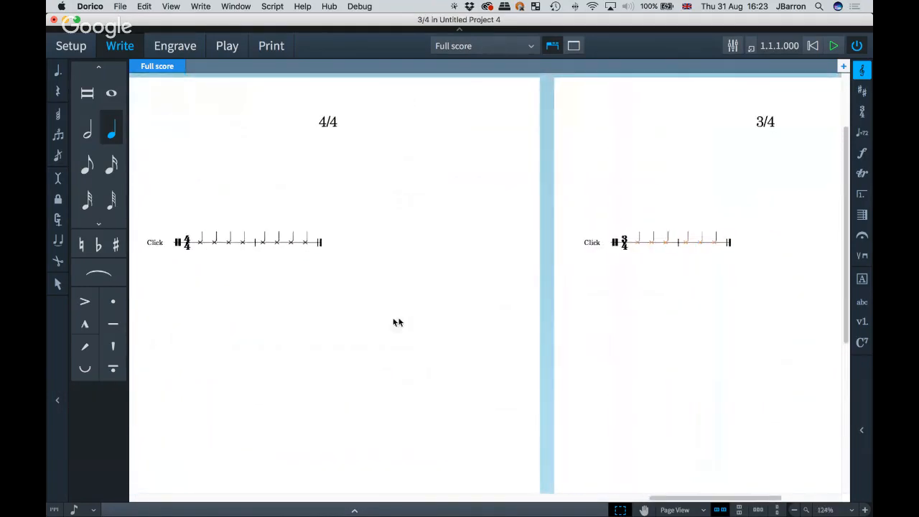
{"action": "key", "text": "Escape"}
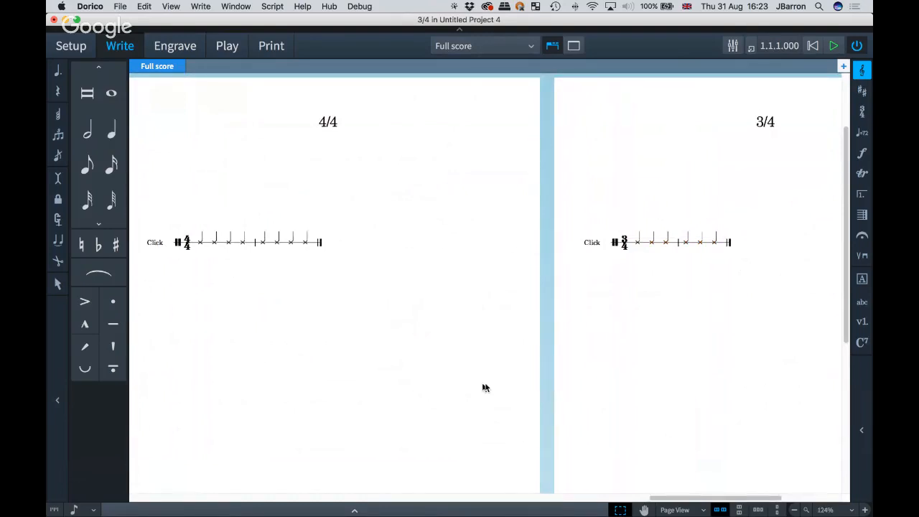
{"action": "scroll", "coordinate": [481, 387], "scroll_direction": "down", "scroll_amount": 2}
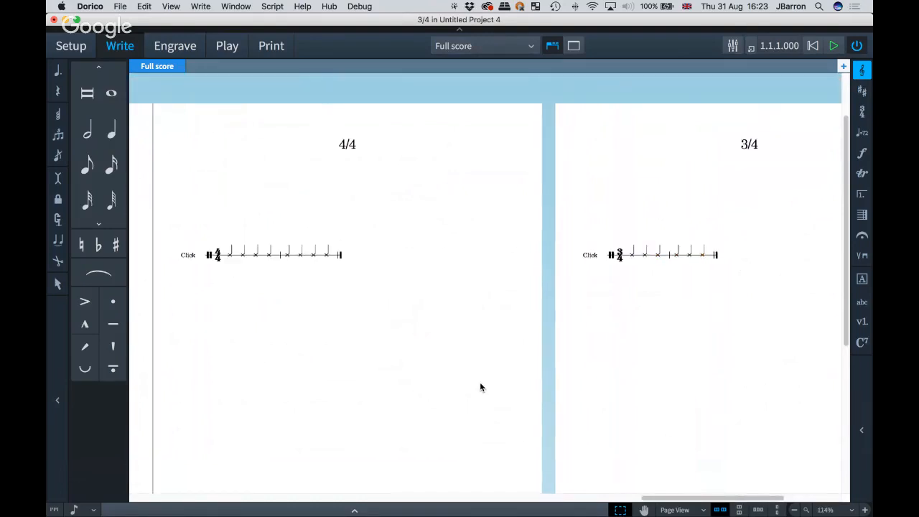
{"action": "scroll", "coordinate": [481, 387], "scroll_direction": "left", "scroll_amount": 1}
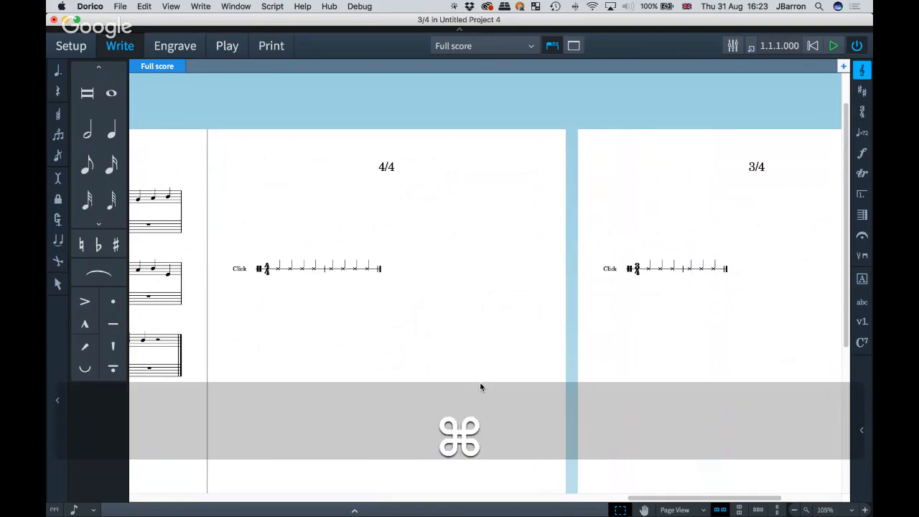
Step: In Engrave mode, draw a half-width music frame between the title and the Piano music on Song 1's first page
{"action": "key", "text": "super+3"}
{"action": "scroll", "coordinate": [393, 360], "scroll_direction": "left", "scroll_amount": 15}
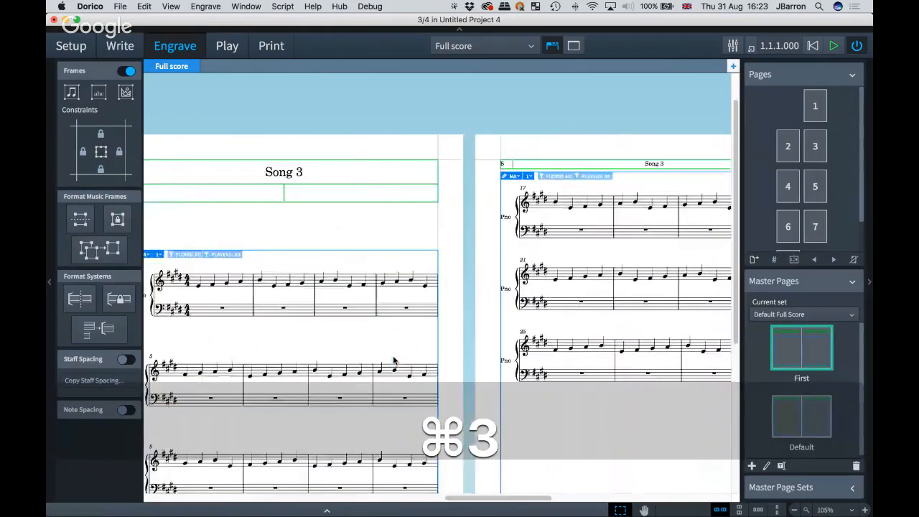
{"action": "scroll", "coordinate": [393, 360], "scroll_direction": "left", "scroll_amount": 5}
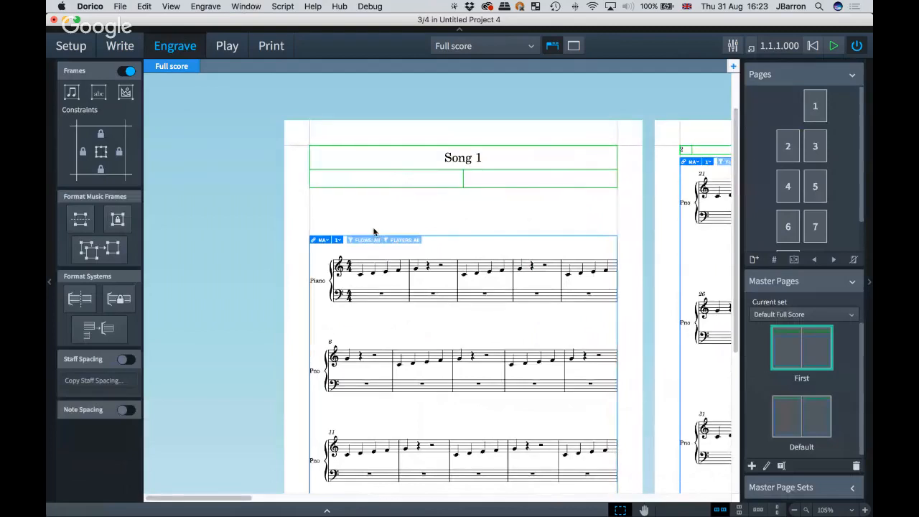
{"action": "left_click", "coordinate": [72, 94]}
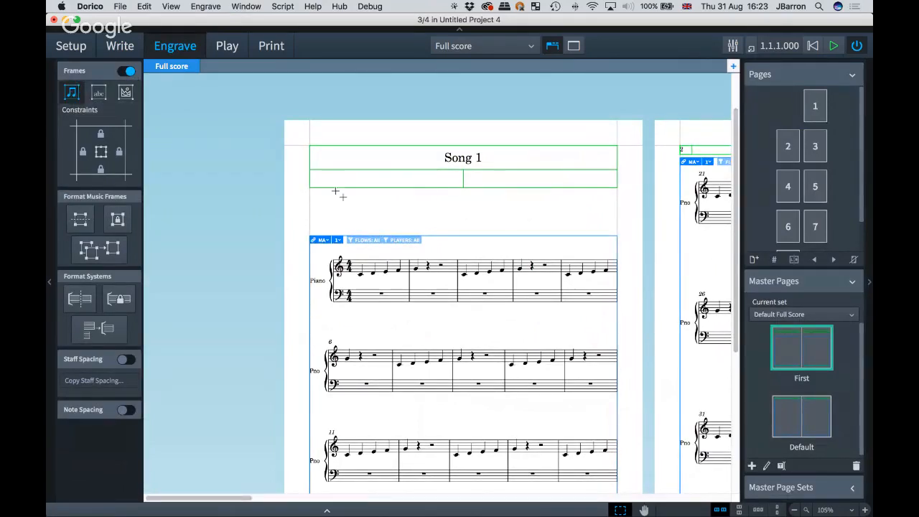
{"action": "left_click_drag", "start_coordinate": [310, 188], "coordinate": [463, 237]}
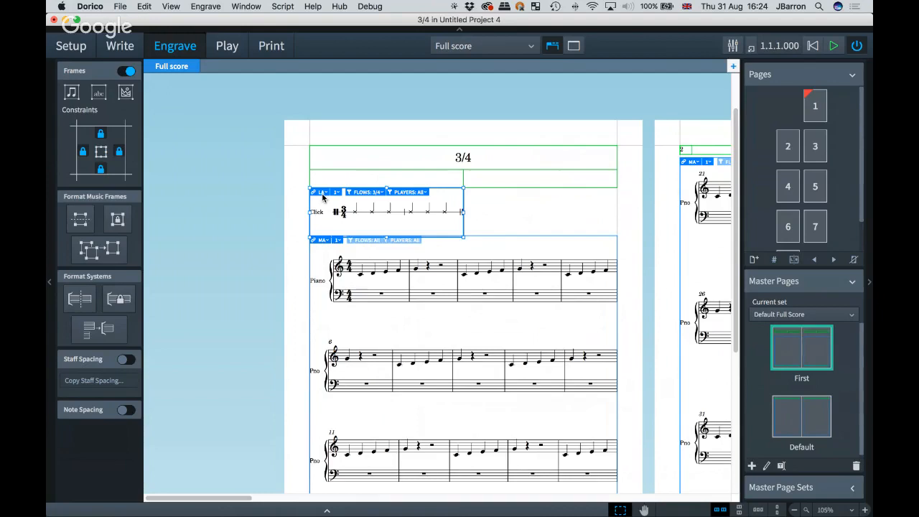
Step: Set the new music frame's flow filter on Song 1's first page to 4/4 only
{"action": "left_click", "coordinate": [367, 193]}
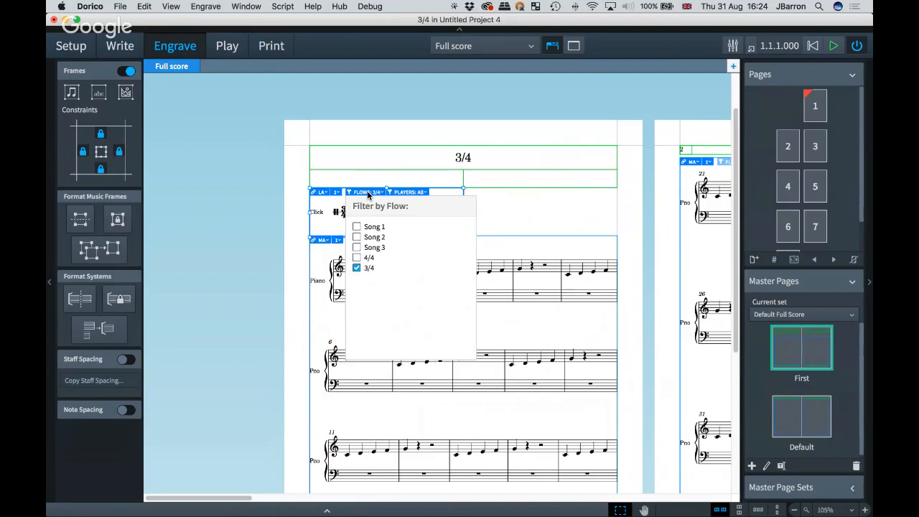
{"action": "left_click", "coordinate": [356, 257]}
{"action": "left_click", "coordinate": [356, 267]}
{"action": "left_click", "coordinate": [498, 217]}
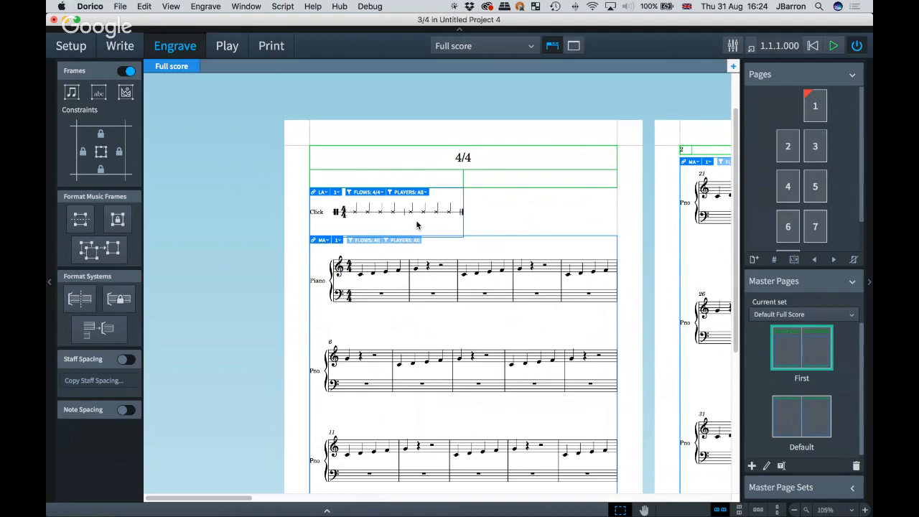
{"action": "double_click", "coordinate": [463, 157]}
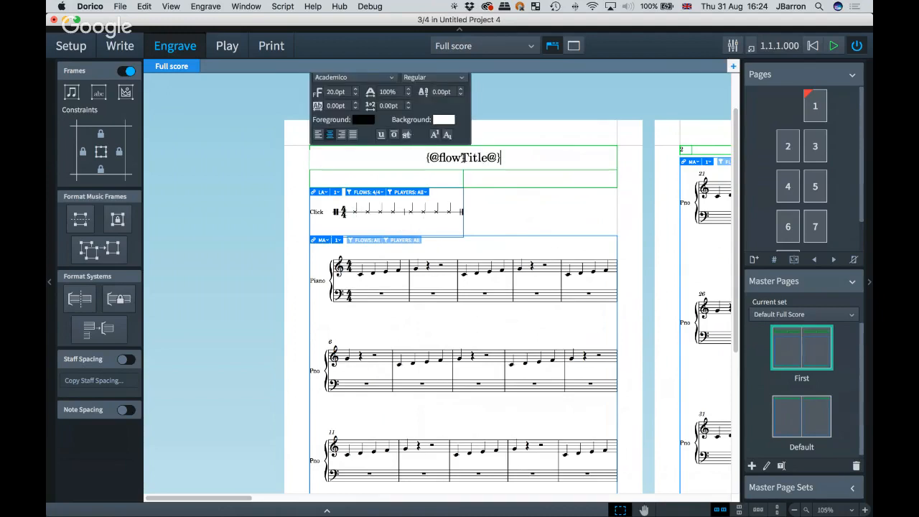
{"action": "left_click", "coordinate": [462, 158]}
{"action": "type", "text": "1"}
{"action": "left_click", "coordinate": [537, 195]}
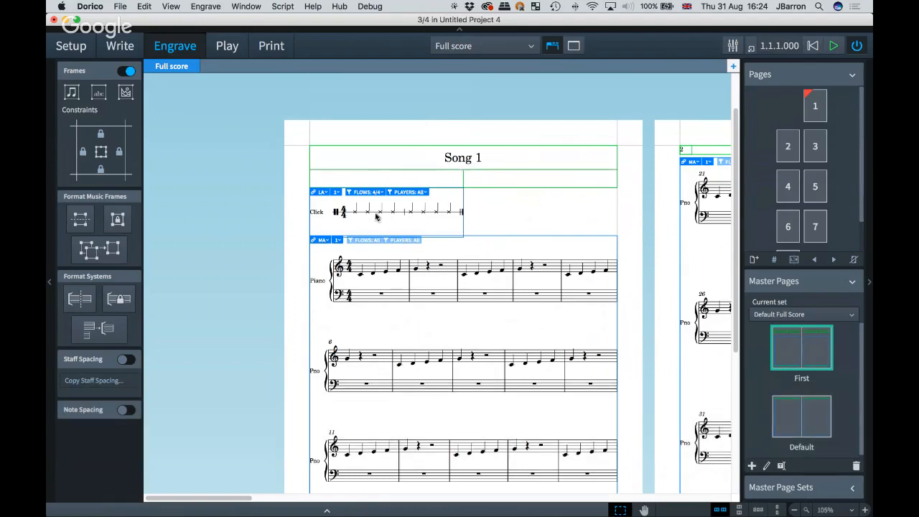
Step: Draw a half-width music frame between the title and the Piano music on Song 2's first page
{"action": "scroll", "coordinate": [397, 218], "scroll_direction": "right", "scroll_amount": 1}
{"action": "scroll", "coordinate": [397, 217], "scroll_direction": "right", "scroll_amount": 10}
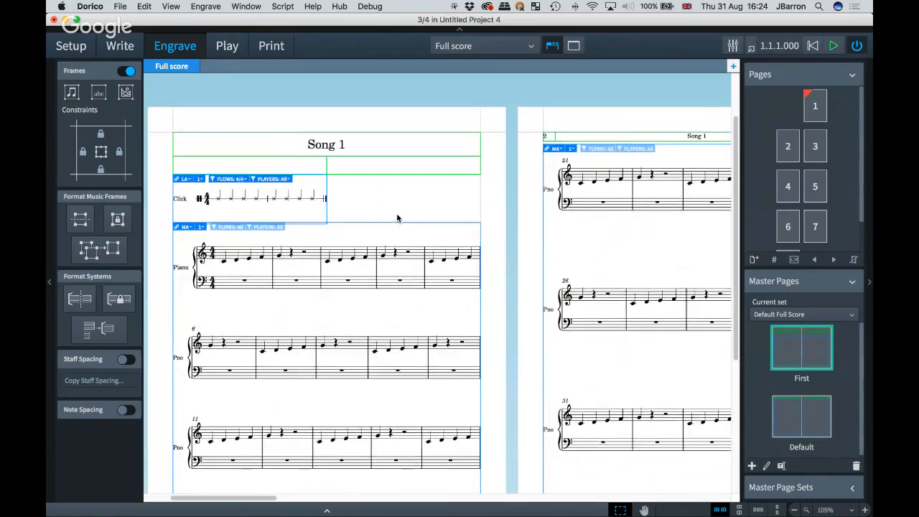
{"action": "scroll", "coordinate": [397, 217], "scroll_direction": "right", "scroll_amount": 10}
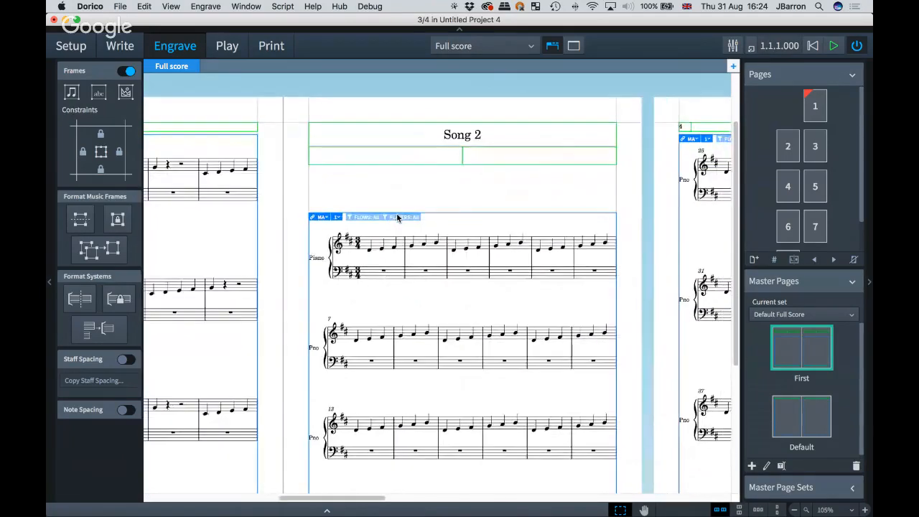
{"action": "left_click", "coordinate": [70, 93]}
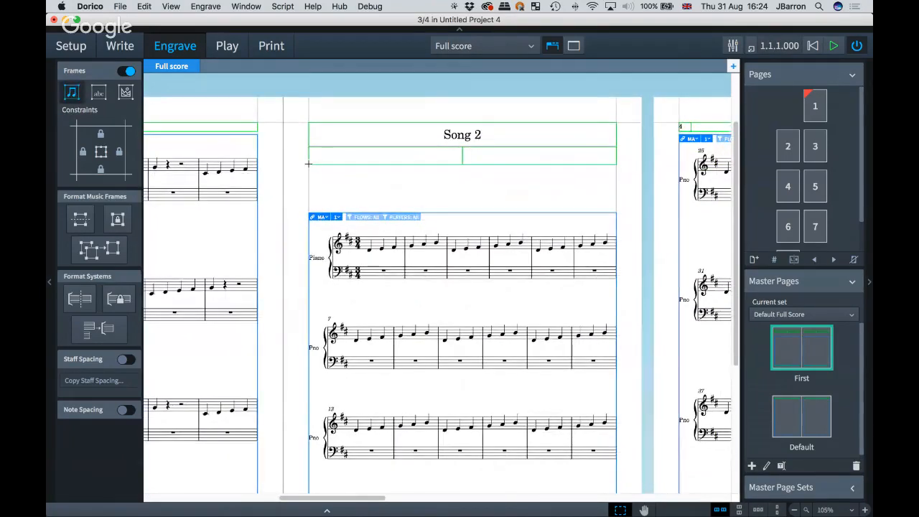
{"action": "left_click_drag", "start_coordinate": [309, 164], "coordinate": [465, 212]}
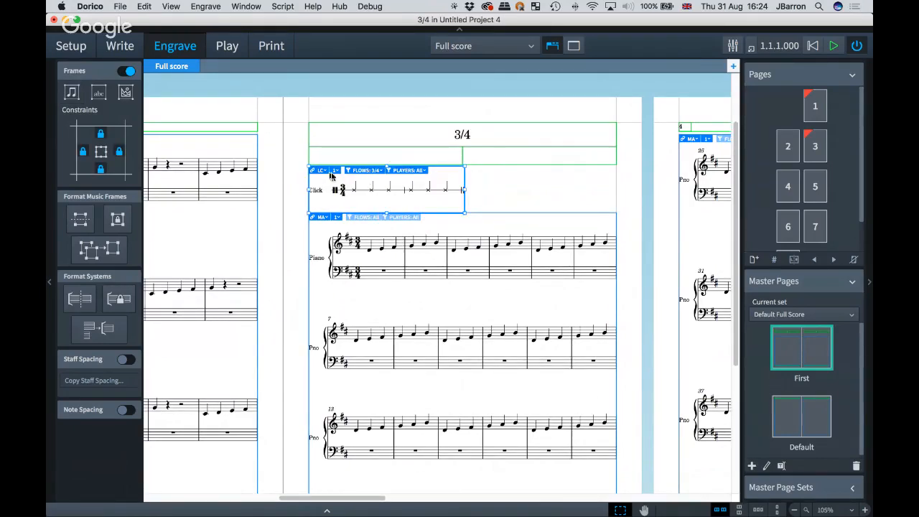
{"action": "double_click", "coordinate": [460, 134]}
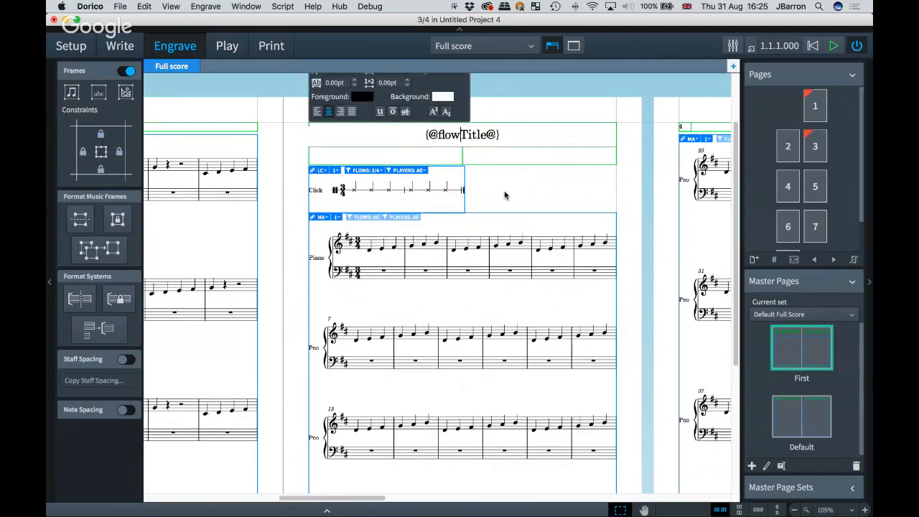
{"action": "type", "text": "2"}
{"action": "left_click", "coordinate": [540, 193]}
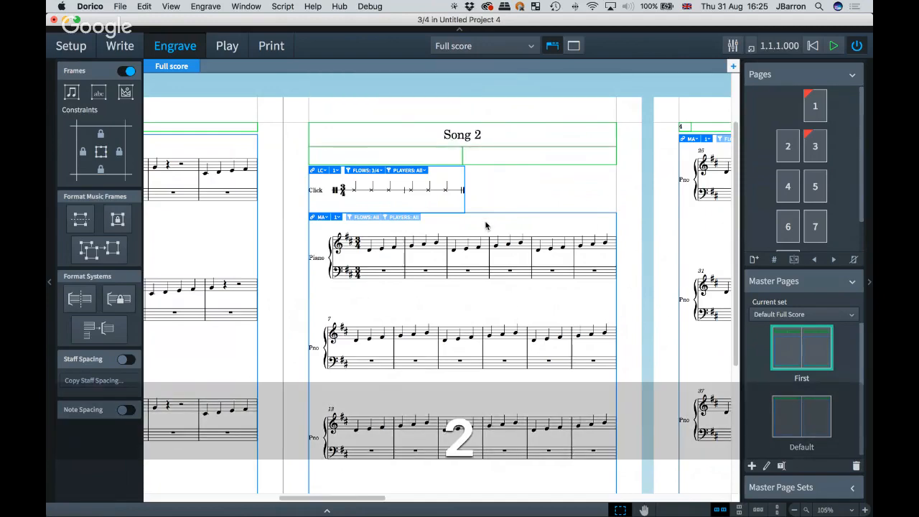
Step: Draw a half-width music frame between the title and the Piano music on Song 3's first page, filtered to the 4/4 flow only
{"action": "scroll", "coordinate": [485, 225], "scroll_direction": "right", "scroll_amount": 2}
{"action": "scroll", "coordinate": [485, 226], "scroll_direction": "right", "scroll_amount": 10}
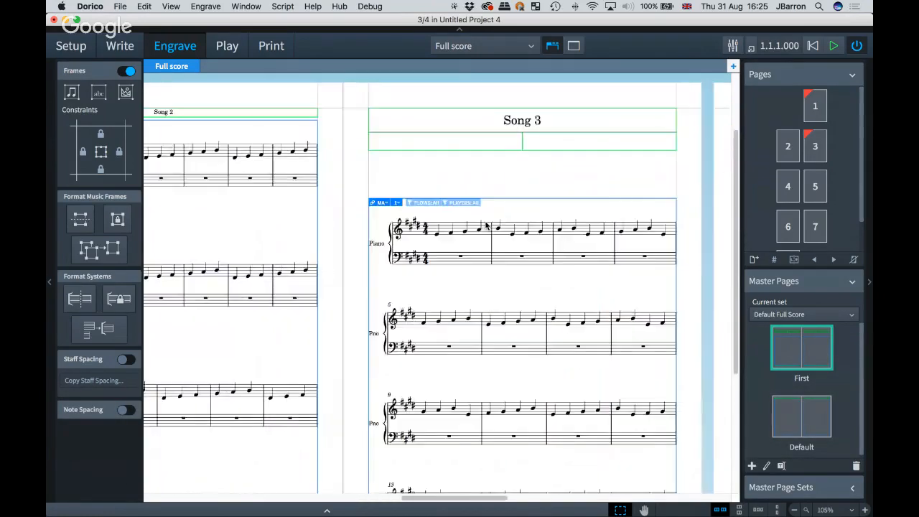
{"action": "left_click", "coordinate": [70, 91]}
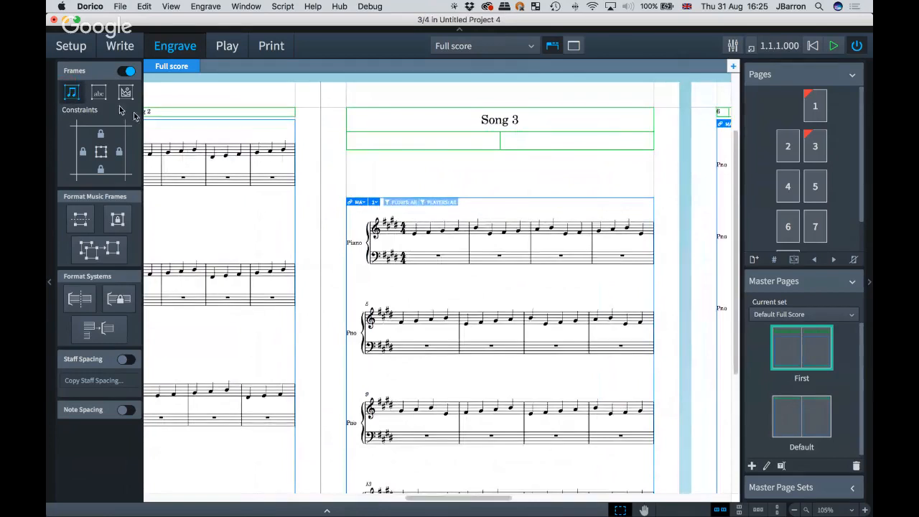
{"action": "left_click_drag", "start_coordinate": [348, 149], "coordinate": [506, 201]}
{"action": "left_click", "coordinate": [406, 160]}
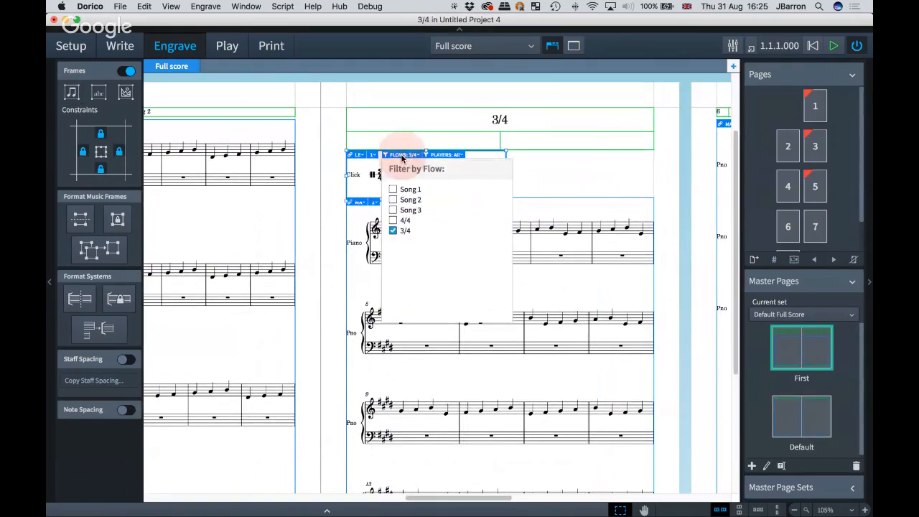
{"action": "left_click", "coordinate": [392, 231]}
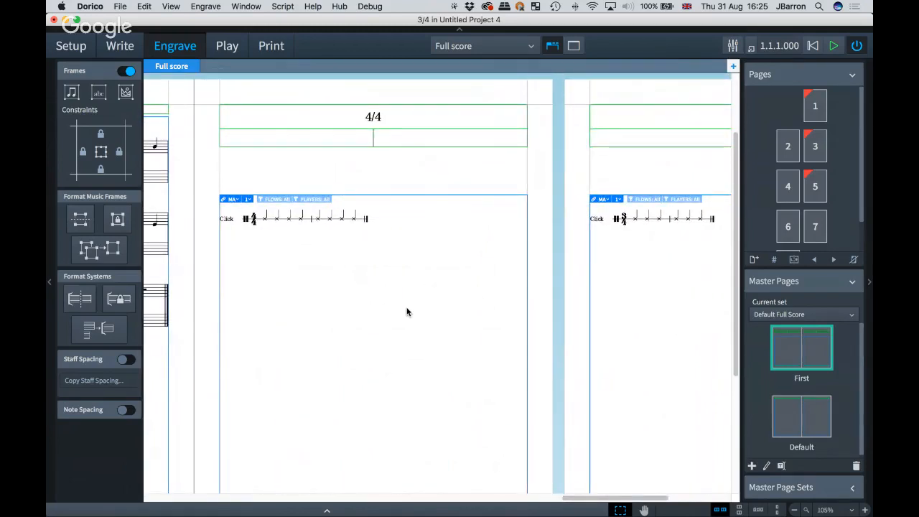
Step: Limit the main music frame on the full score's First master page to flows Song 1, Song 2 and Song 3, and close the master page
{"action": "double_click", "coordinate": [791, 353]}
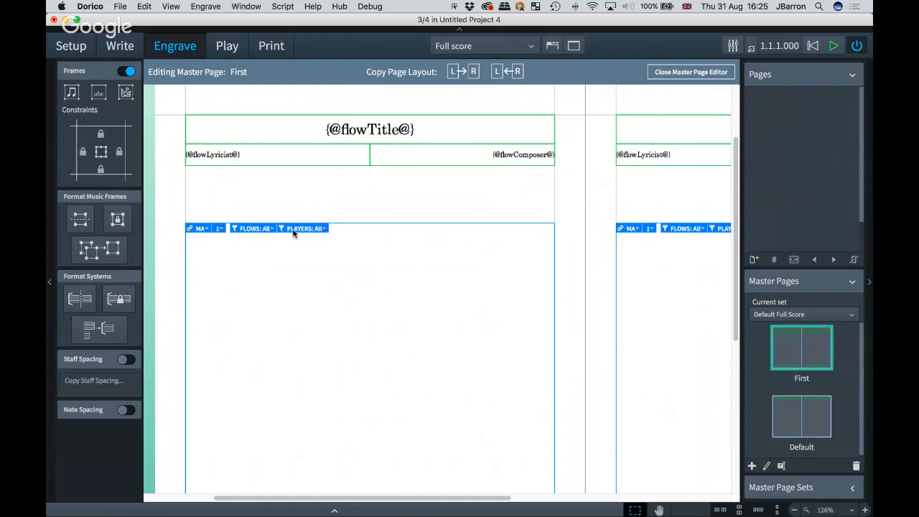
{"action": "left_click", "coordinate": [256, 230]}
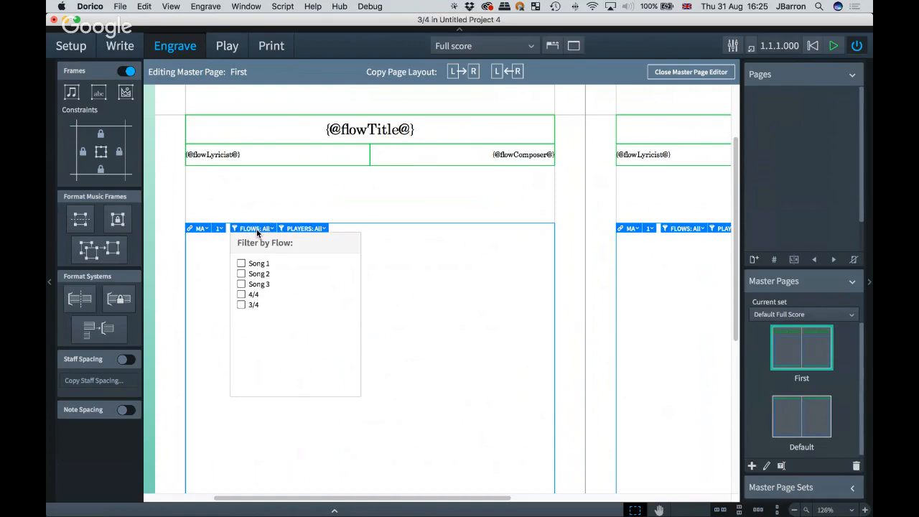
{"action": "left_click", "coordinate": [241, 274]}
{"action": "left_click", "coordinate": [405, 204]}
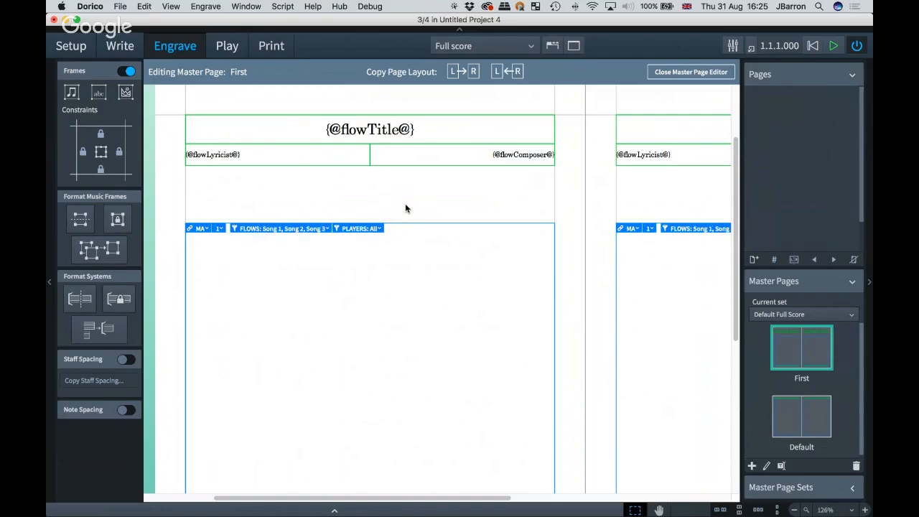
{"action": "scroll", "coordinate": [554, 280], "scroll_direction": "right", "scroll_amount": 2}
{"action": "scroll", "coordinate": [554, 280], "scroll_direction": "right", "scroll_amount": 2}
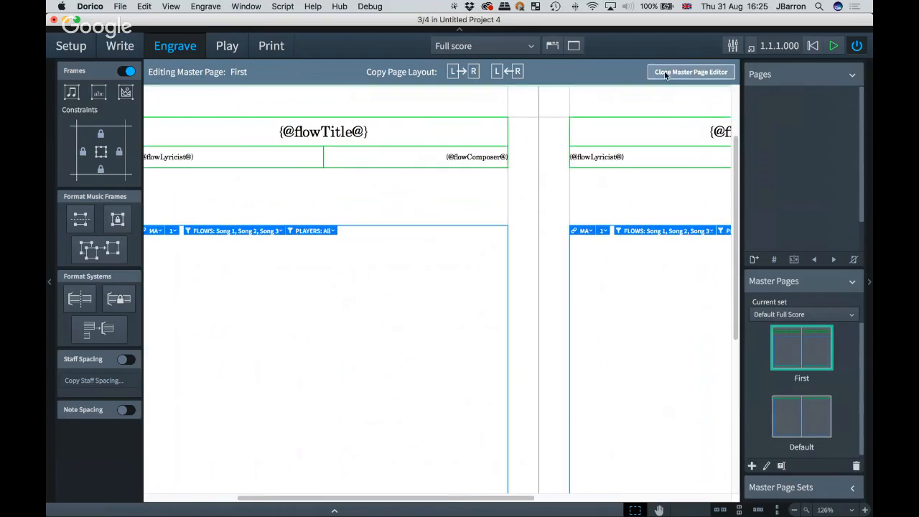
{"action": "left_click", "coordinate": [666, 72]}
{"action": "scroll", "coordinate": [557, 242], "scroll_direction": "down", "scroll_amount": 3}
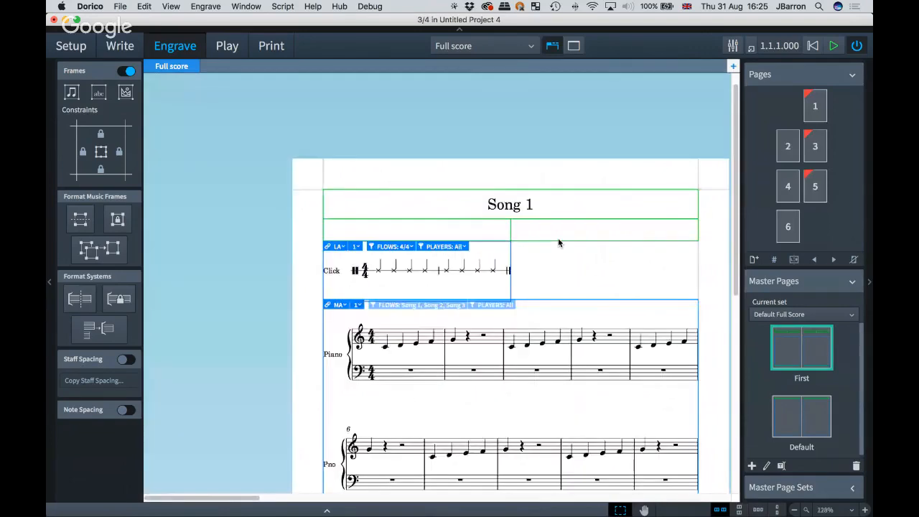
{"action": "scroll", "coordinate": [558, 243], "scroll_direction": "down", "scroll_amount": 1}
{"action": "scroll", "coordinate": [558, 242], "scroll_direction": "right", "scroll_amount": 5}
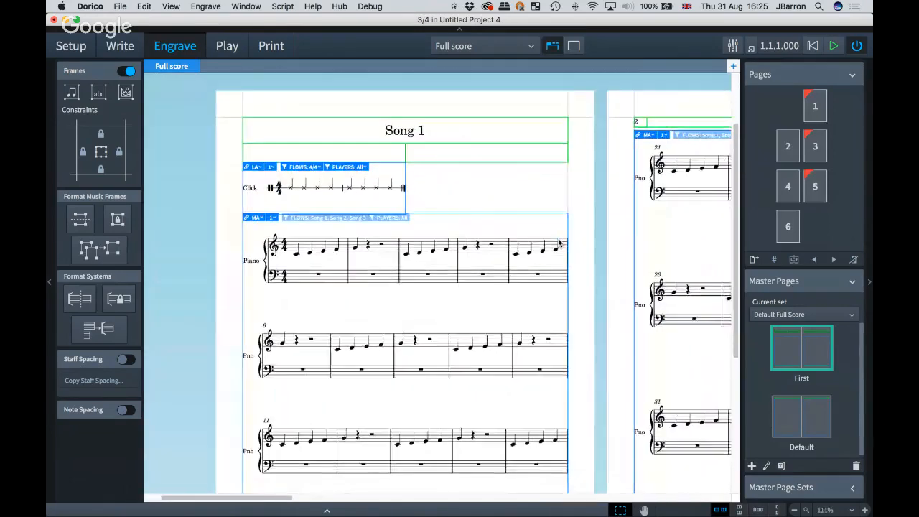
{"action": "scroll", "coordinate": [559, 243], "scroll_direction": "right", "scroll_amount": 10}
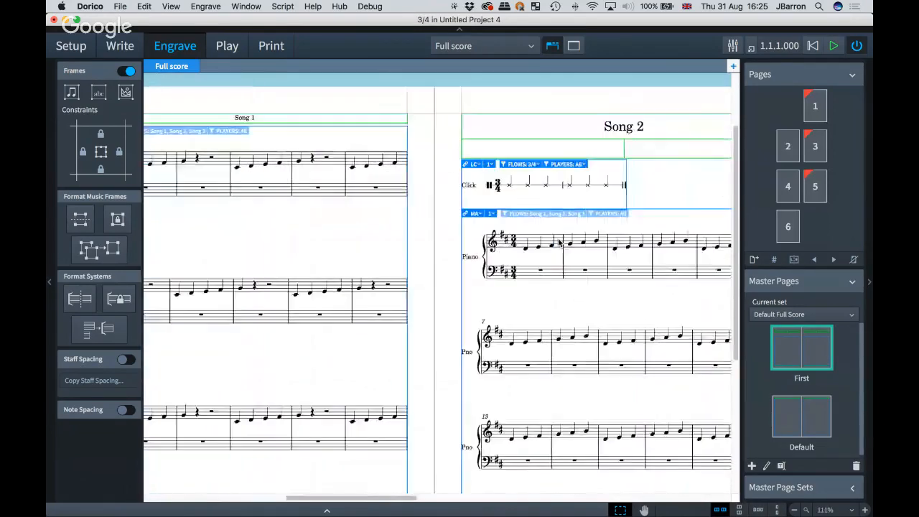
{"action": "scroll", "coordinate": [559, 243], "scroll_direction": "right", "scroll_amount": 8}
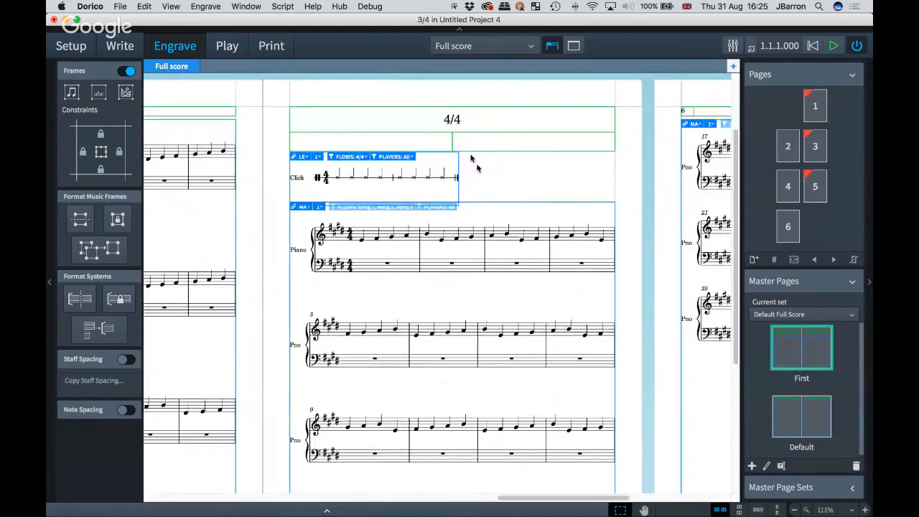
{"action": "double_click", "coordinate": [451, 119]}
{"action": "type", "text": "3Title@}"}
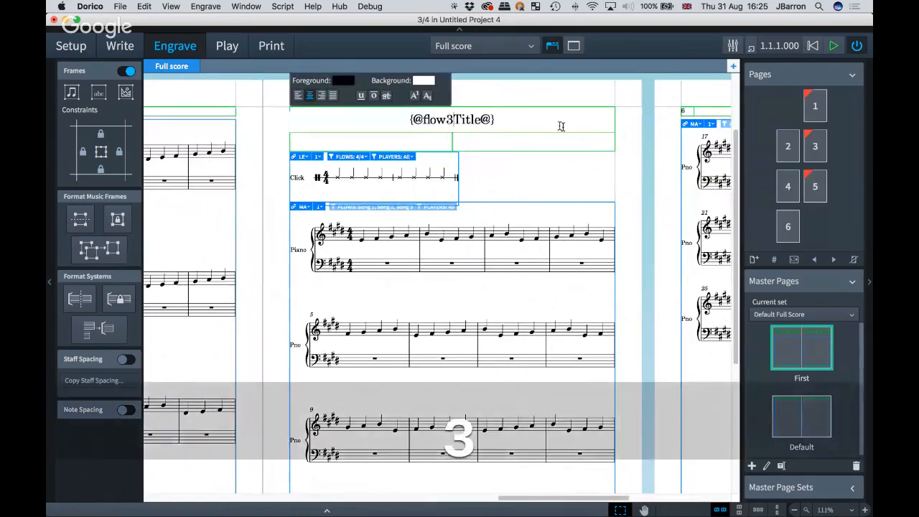
{"action": "left_click", "coordinate": [635, 175]}
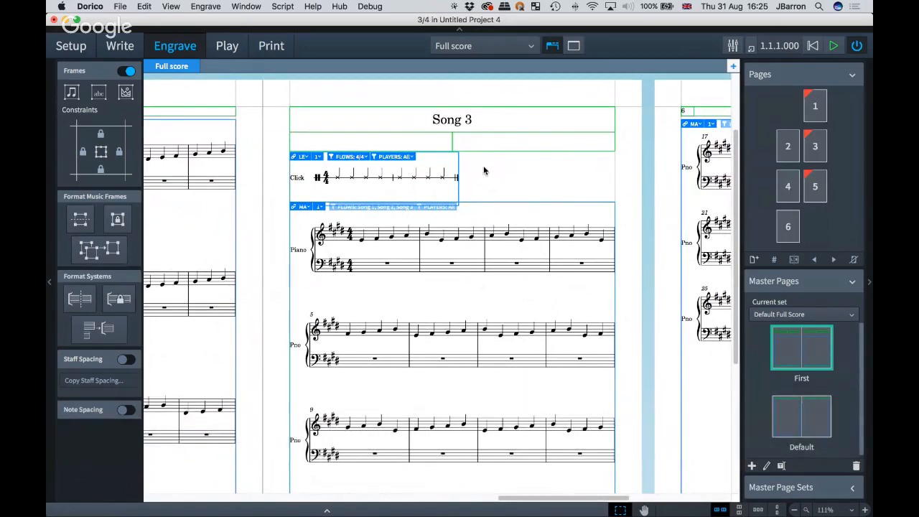
Step: In Write mode, delete the second and fourth click notes from the first bar of the count-in above Song 1
{"action": "scroll", "coordinate": [550, 184], "scroll_direction": "right", "scroll_amount": 6}
{"action": "scroll", "coordinate": [655, 191], "scroll_direction": "down", "scroll_amount": 1}
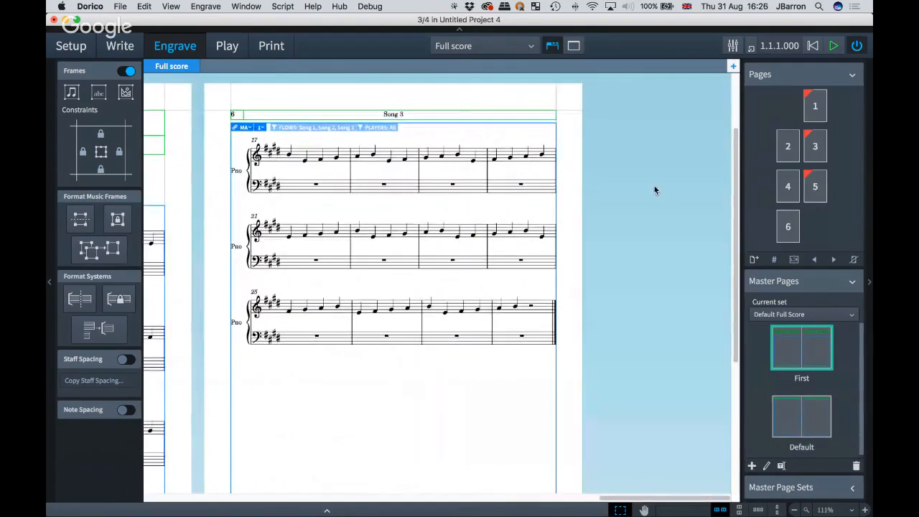
{"action": "scroll", "coordinate": [643, 249], "scroll_direction": "left", "scroll_amount": 15}
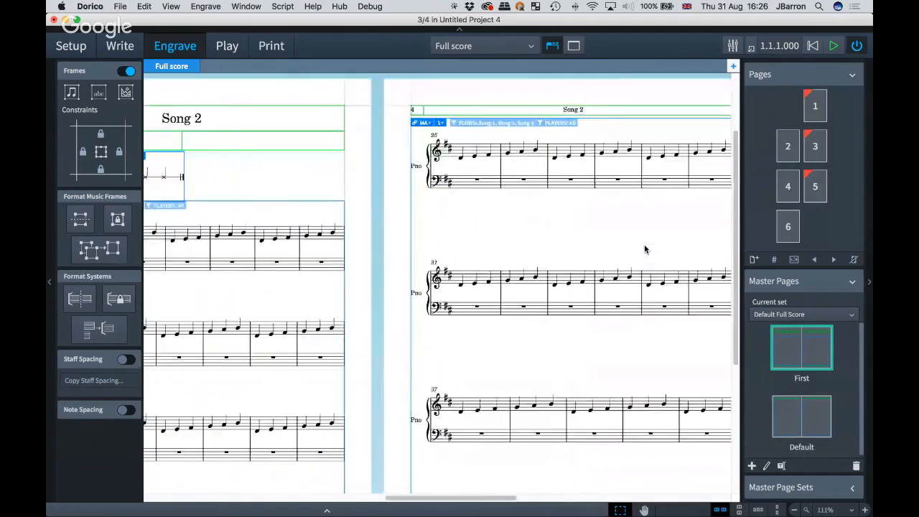
{"action": "scroll", "coordinate": [644, 249], "scroll_direction": "left", "scroll_amount": 5}
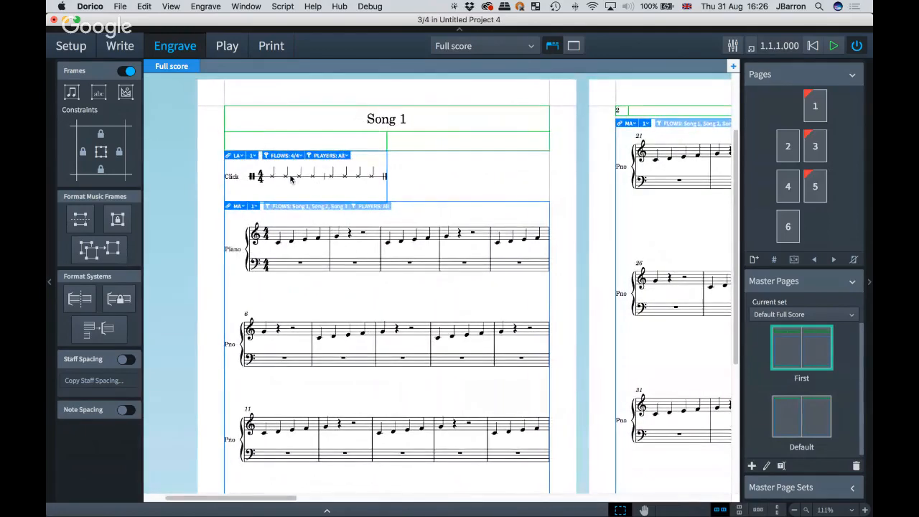
{"action": "scroll", "coordinate": [291, 177], "scroll_direction": "up", "scroll_amount": 5}
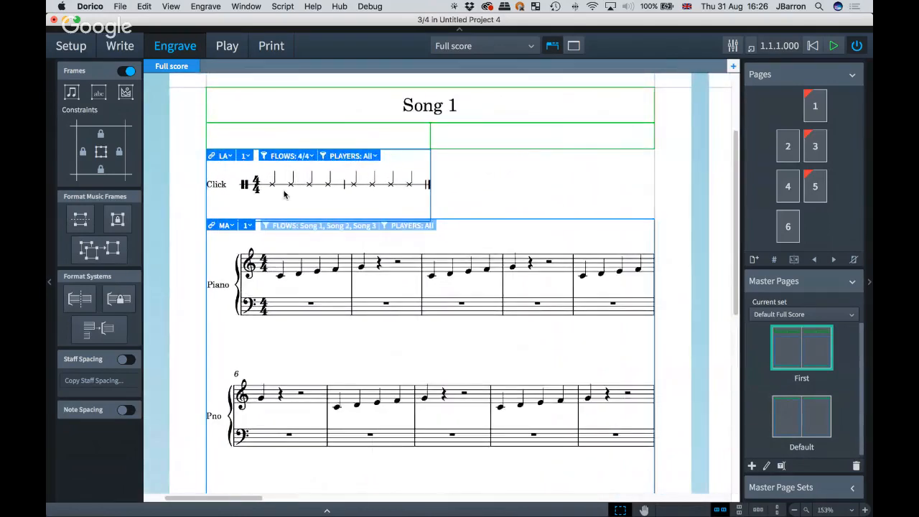
{"action": "key", "text": "super+2"}
{"action": "left_click", "coordinate": [291, 185]}
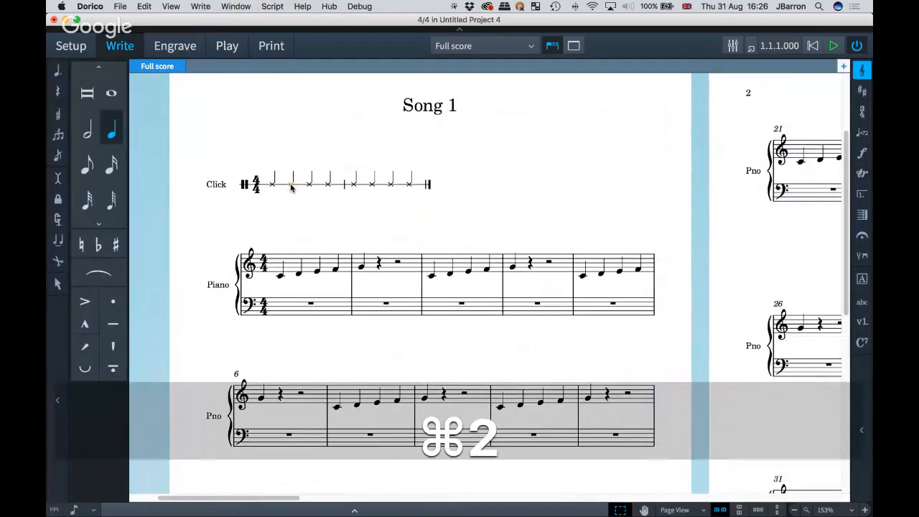
{"action": "key", "text": "BackSpace"}
{"action": "left_click", "coordinate": [327, 183]}
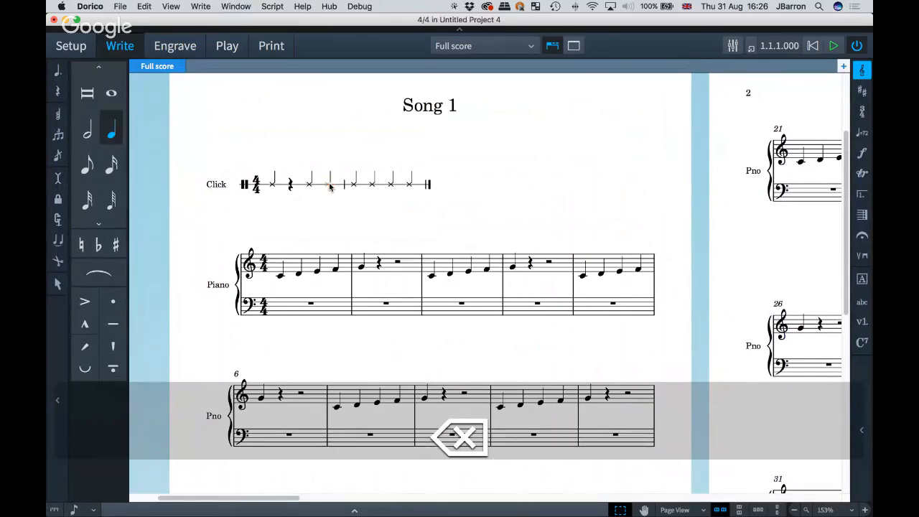
{"action": "key", "text": "BackSpace"}
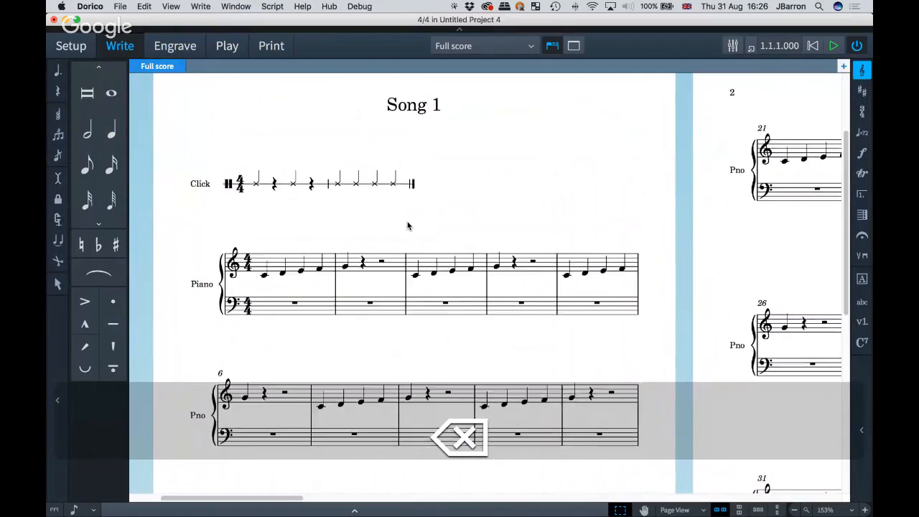
Step: Check whether the edited 4/4 click rhythm also shows in the count-in above Song 3
{"action": "scroll", "coordinate": [406, 225], "scroll_direction": "right", "scroll_amount": 10}
{"action": "scroll", "coordinate": [407, 226], "scroll_direction": "right", "scroll_amount": 10}
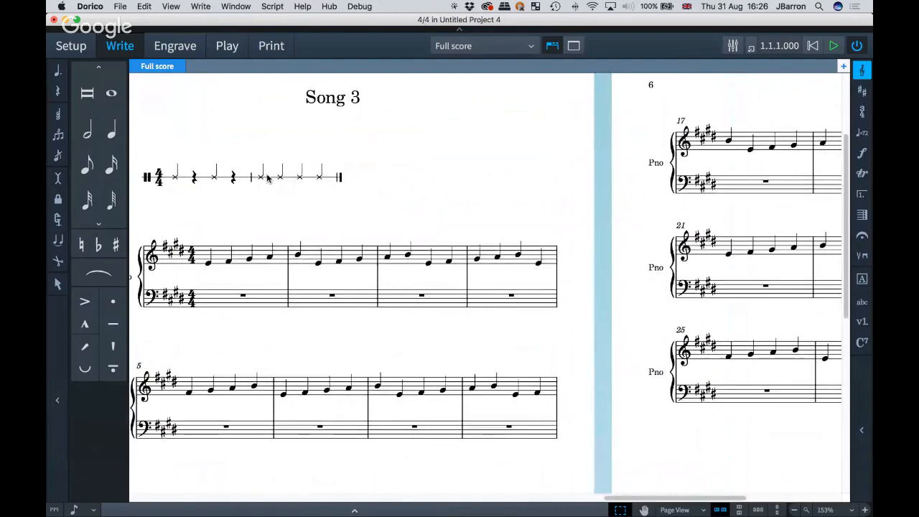
{"action": "scroll", "coordinate": [266, 178], "scroll_direction": "left", "scroll_amount": 2}
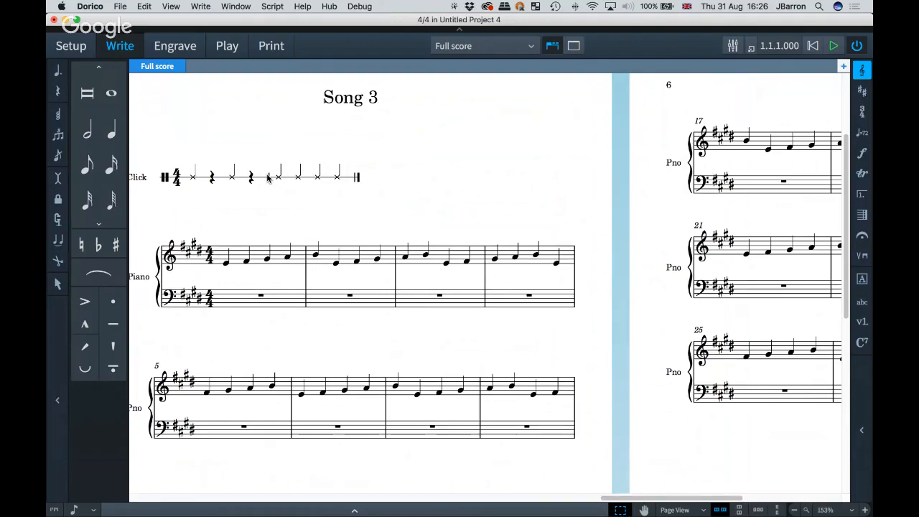
{"action": "scroll", "coordinate": [268, 178], "scroll_direction": "left", "scroll_amount": 2}
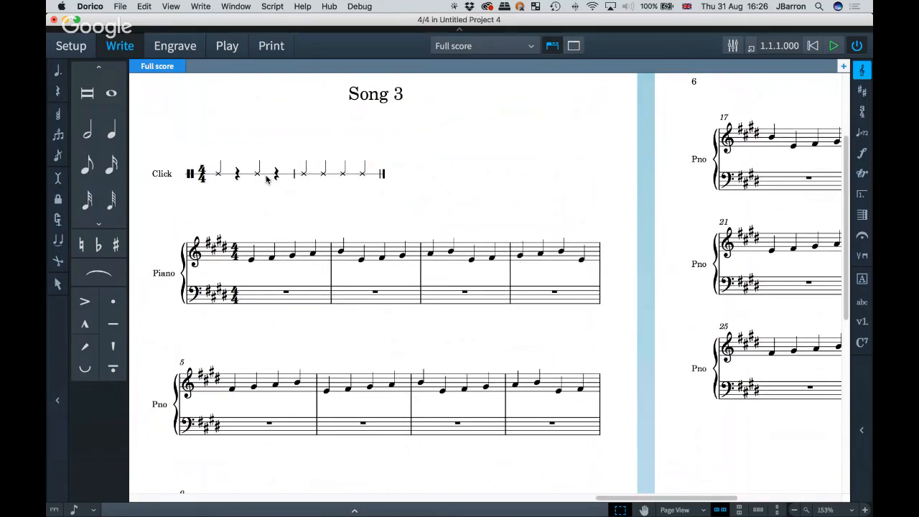
{"action": "scroll", "coordinate": [267, 179], "scroll_direction": "down", "scroll_amount": 3}
{"action": "scroll", "coordinate": [267, 179], "scroll_direction": "left", "scroll_amount": 4}
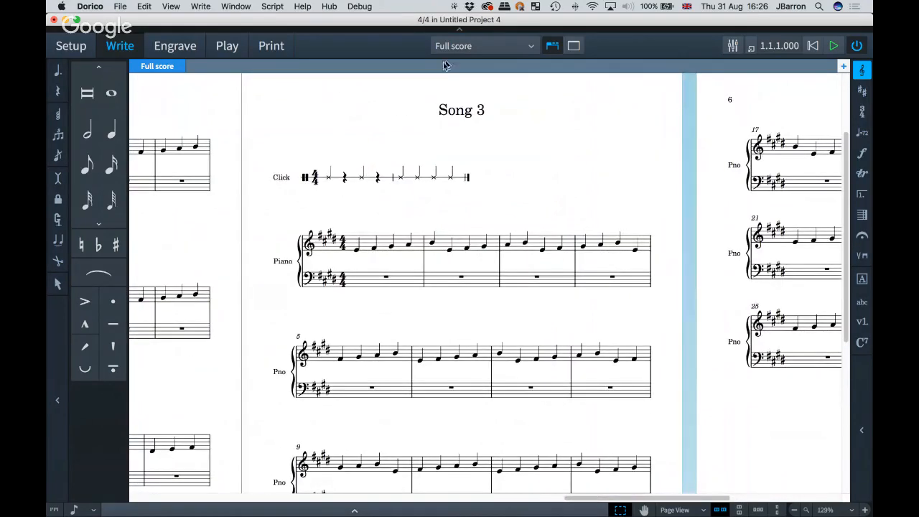
Step: Switch from the full score to the Piano layout and look over Song 1's first page
{"action": "left_click", "coordinate": [463, 48]}
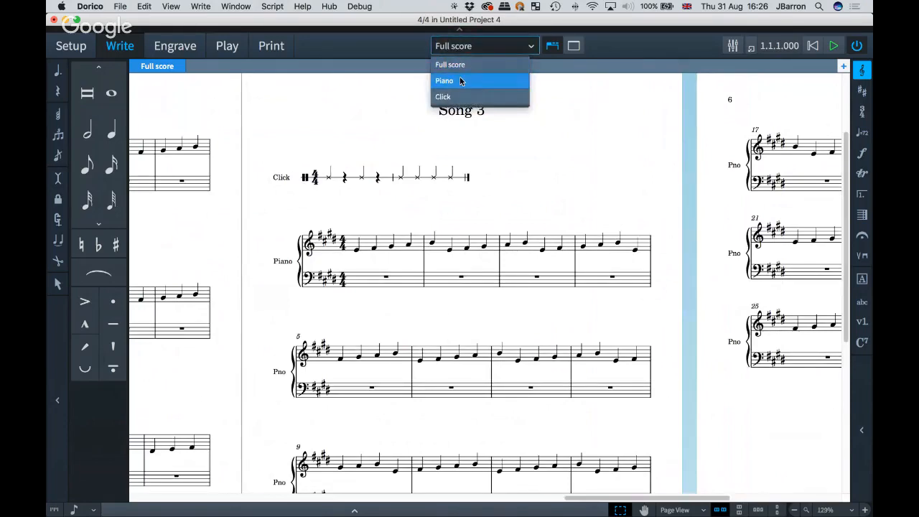
{"action": "left_click", "coordinate": [460, 81]}
{"action": "scroll", "coordinate": [406, 171], "scroll_direction": "down", "scroll_amount": 3}
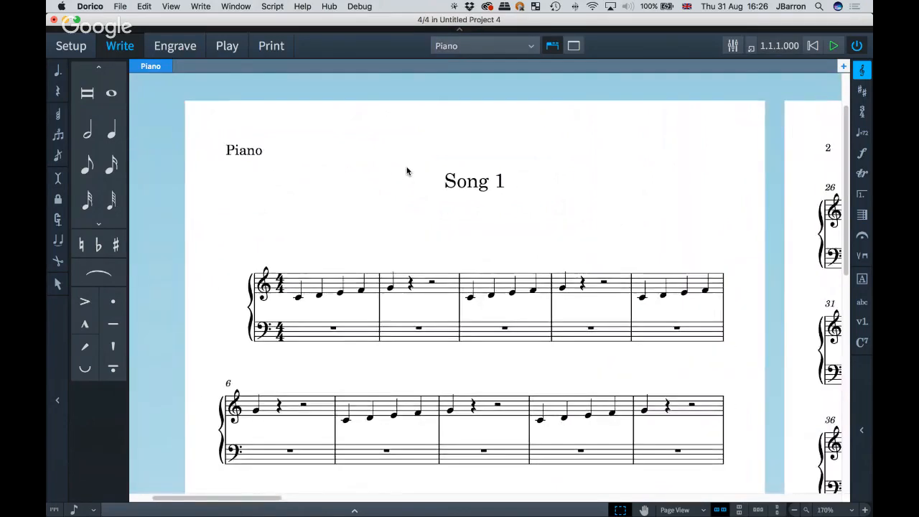
{"action": "scroll", "coordinate": [406, 170], "scroll_direction": "right", "scroll_amount": 3}
{"action": "scroll", "coordinate": [407, 171], "scroll_direction": "down", "scroll_amount": 1}
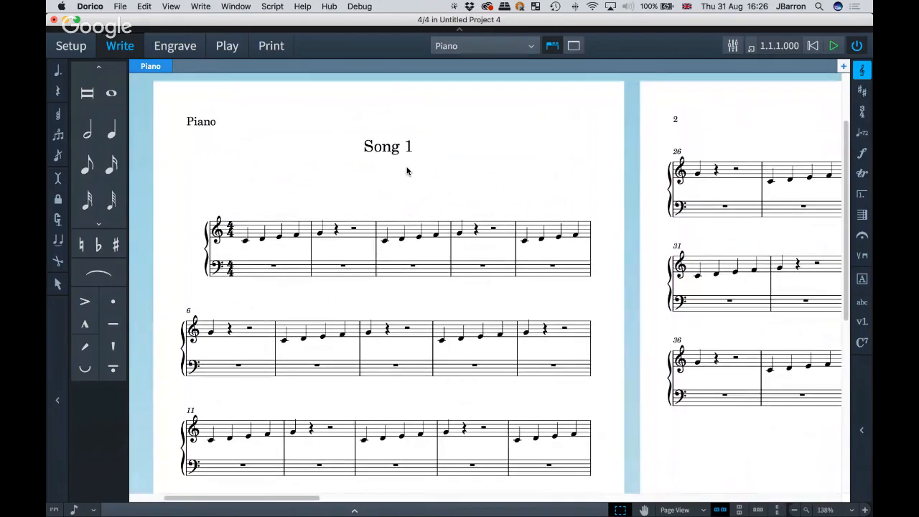
Step: In Engrave mode, lower the top edge of the main music frame on the Default Part's First master page, leaving a gap below the lyricist and composer
{"action": "key", "text": "super+3"}
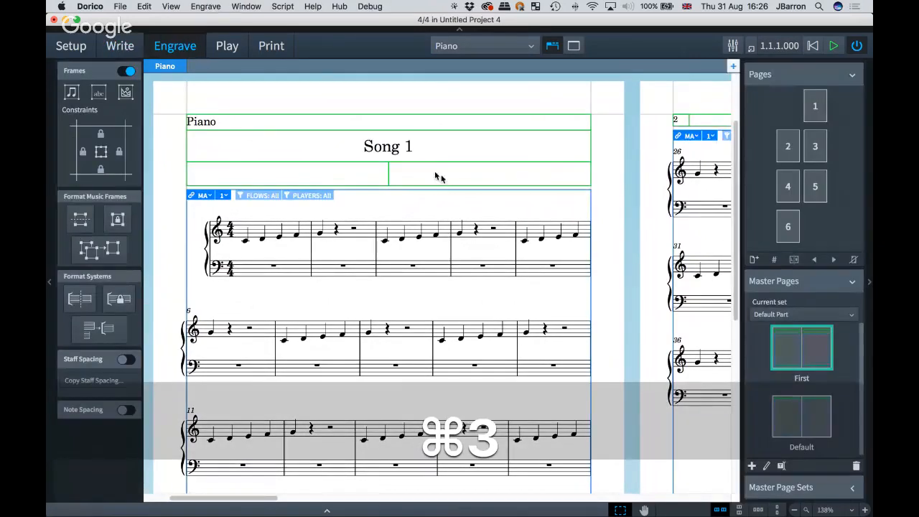
{"action": "left_click", "coordinate": [388, 192]}
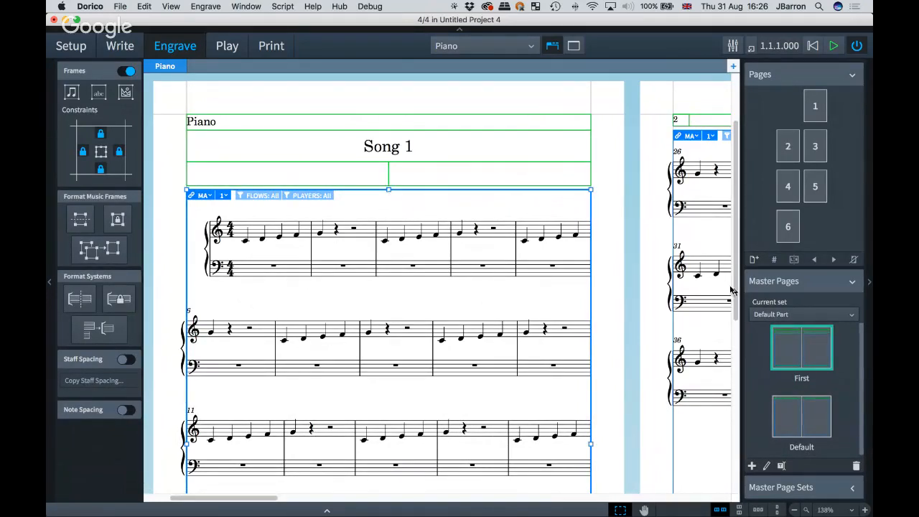
{"action": "double_click", "coordinate": [780, 350]}
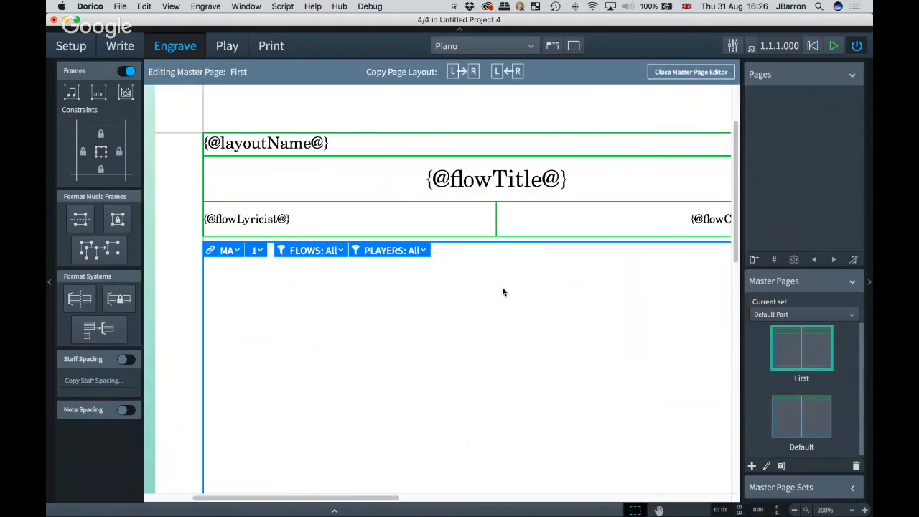
{"action": "key", "text": "super+minus"}
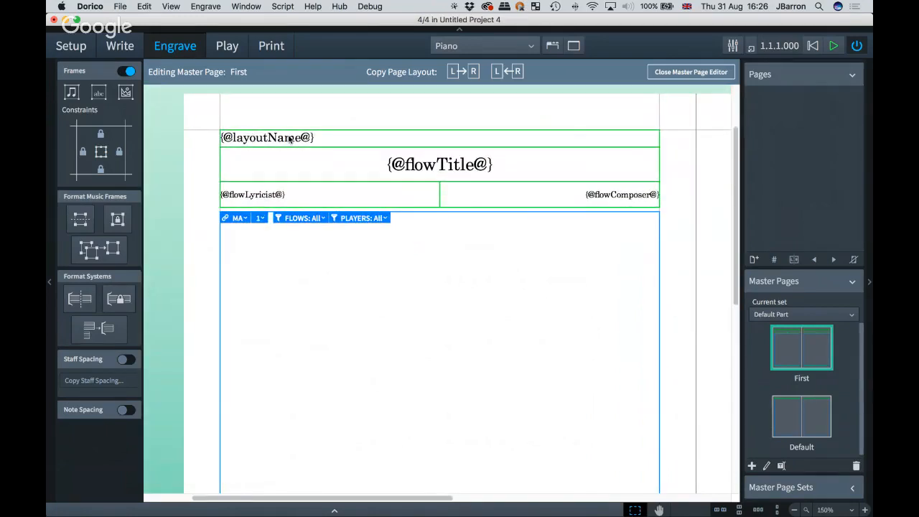
{"action": "left_click", "coordinate": [438, 216]}
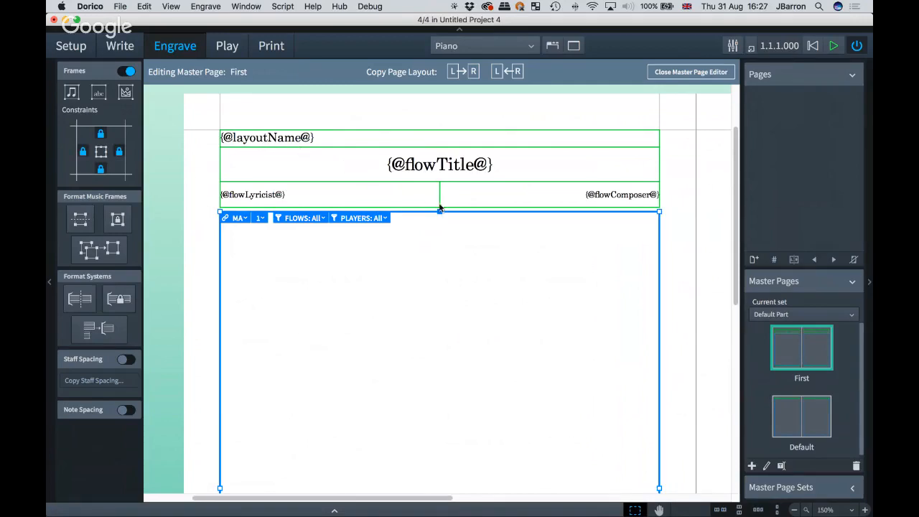
{"action": "left_click_drag", "start_coordinate": [439, 212], "coordinate": [439, 266]}
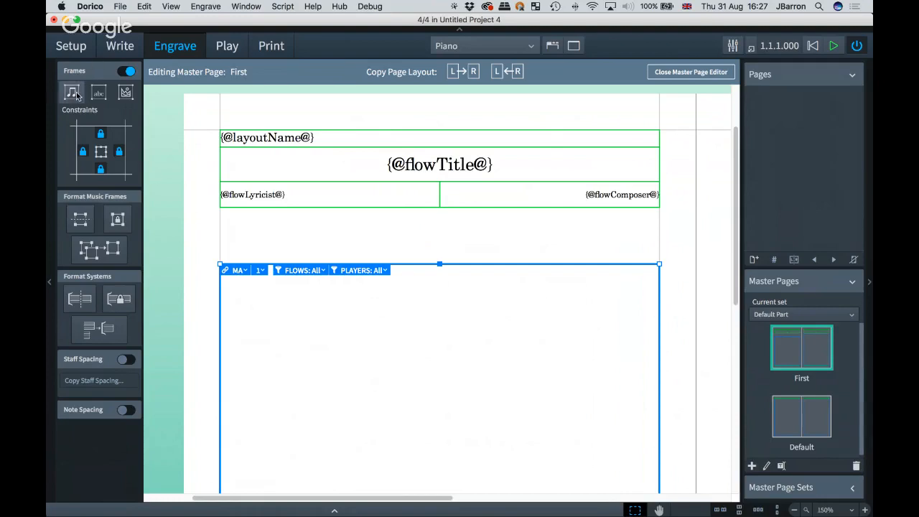
{"action": "left_click", "coordinate": [412, 217]}
{"action": "scroll", "coordinate": [412, 217], "scroll_direction": "down", "scroll_amount": 1}
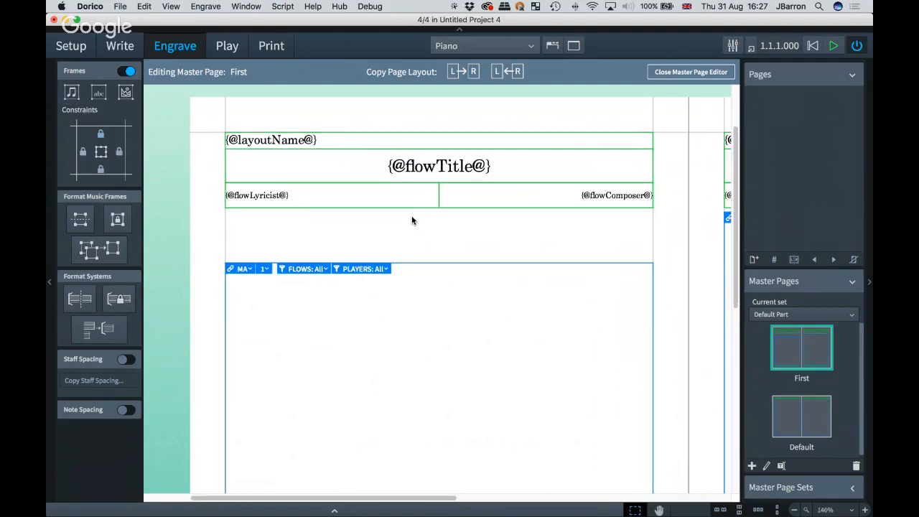
Step: Copy the First master page's left page layout to its right page and close the master page editor
{"action": "scroll", "coordinate": [411, 219], "scroll_direction": "down", "scroll_amount": 2}
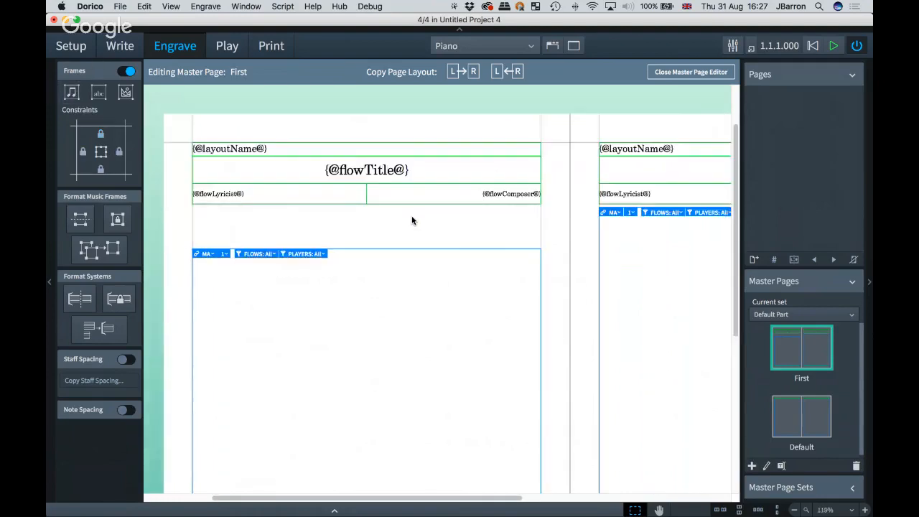
{"action": "left_click", "coordinate": [461, 72]}
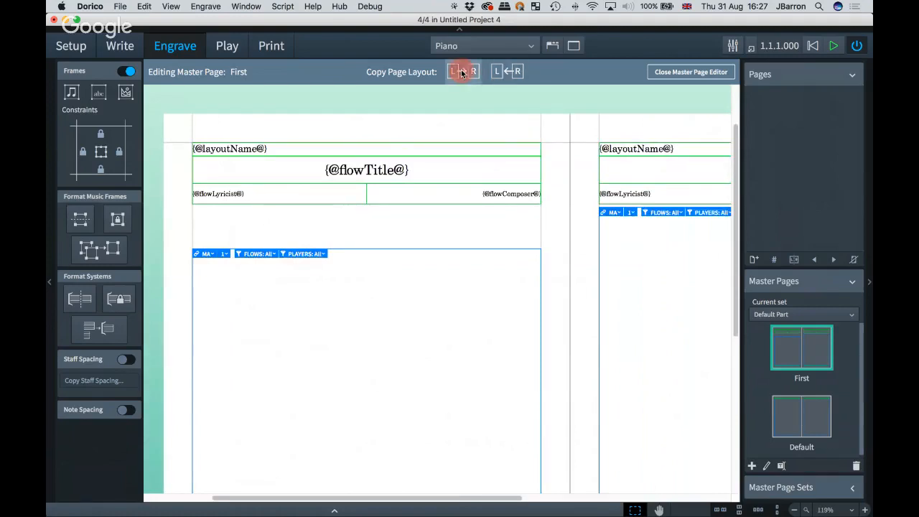
{"action": "left_click", "coordinate": [667, 73]}
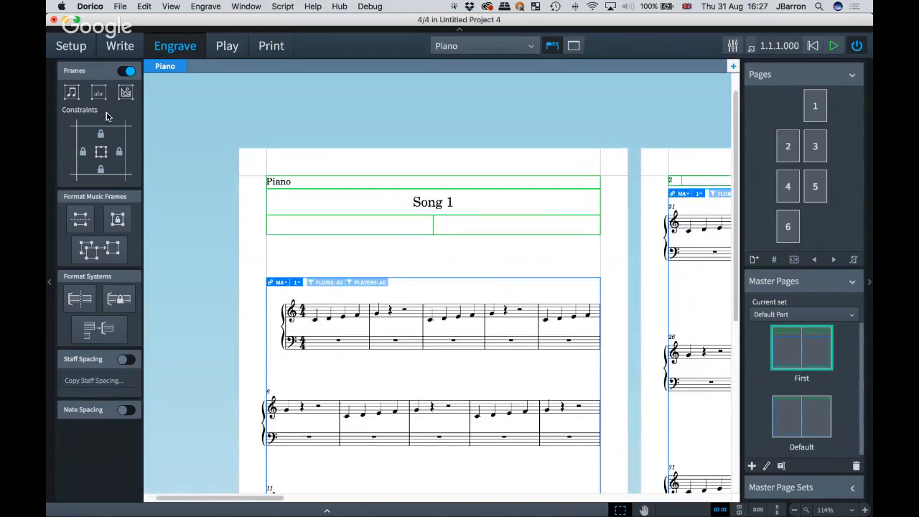
Step: Draw a half-width music frame in the gap above Song 1's music and filter it to only the 4/4 flow
{"action": "left_click", "coordinate": [71, 92]}
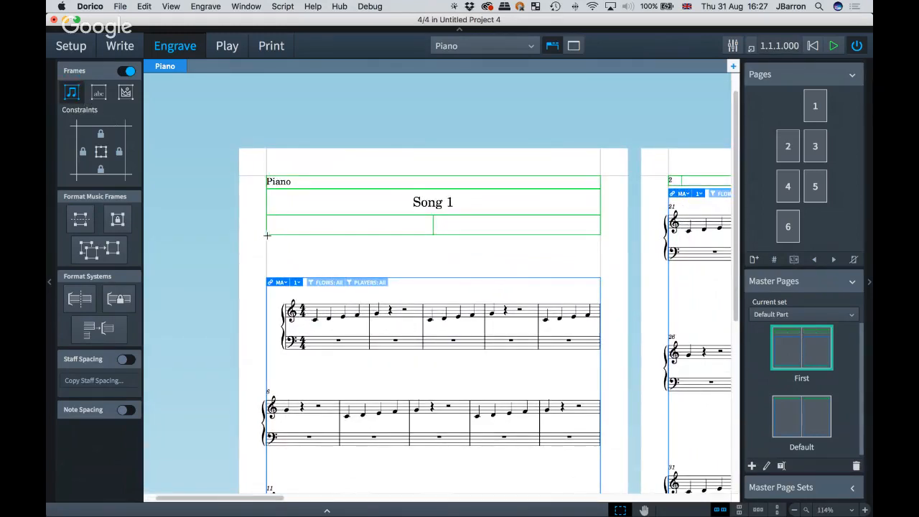
{"action": "left_click_drag", "start_coordinate": [267, 235], "coordinate": [433, 279]}
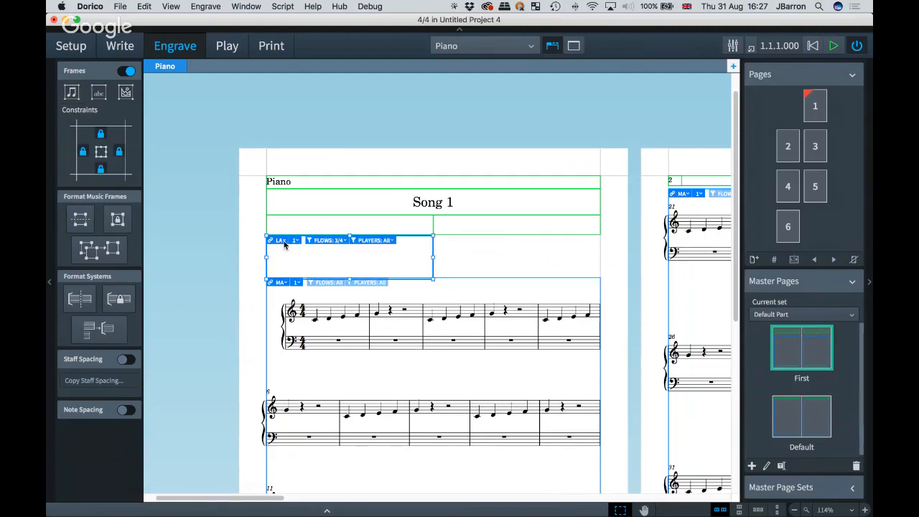
{"action": "left_click", "coordinate": [328, 240]}
{"action": "left_click", "coordinate": [316, 307]}
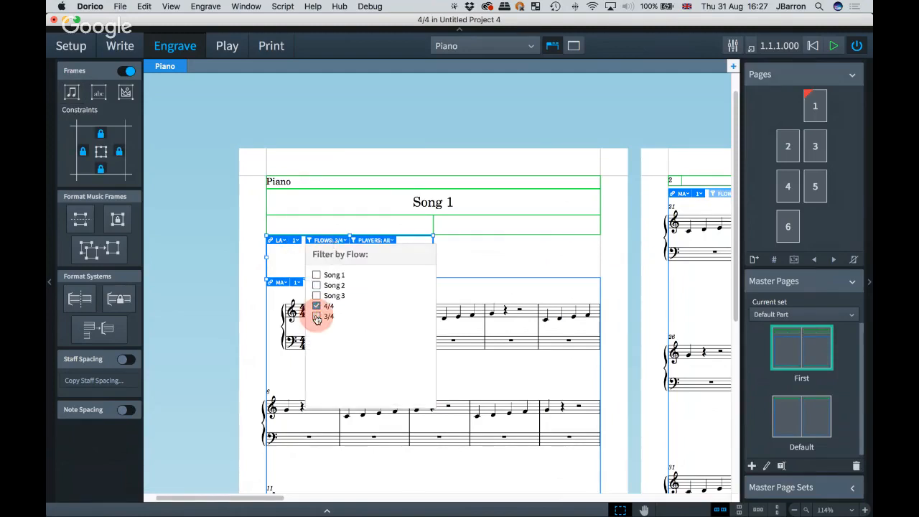
{"action": "left_click", "coordinate": [462, 258]}
{"action": "left_click", "coordinate": [461, 259]}
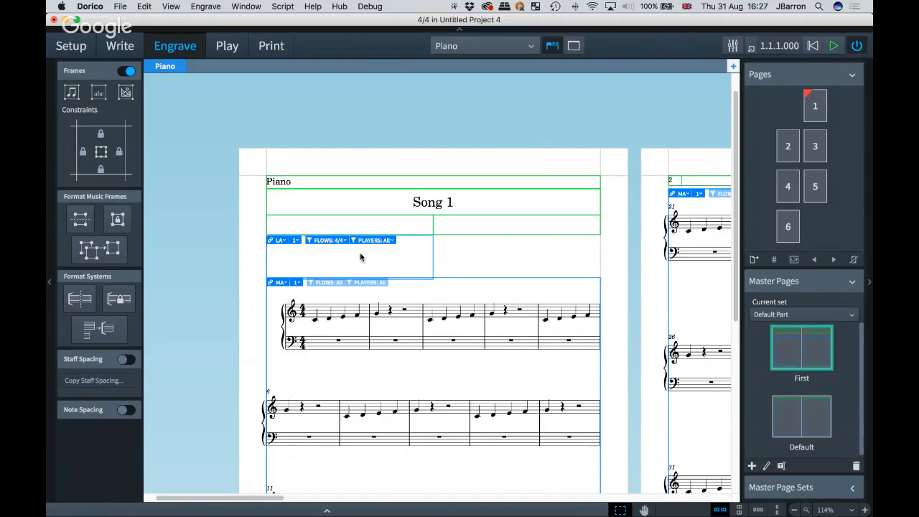
Step: In Setup mode, add the Click player to the Piano layout
{"action": "scroll", "coordinate": [338, 248], "scroll_direction": "up", "scroll_amount": 1}
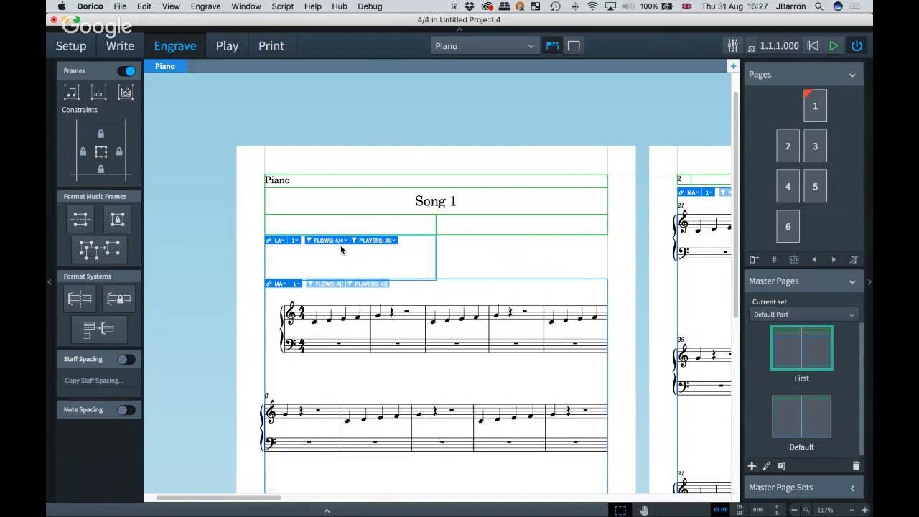
{"action": "scroll", "coordinate": [341, 249], "scroll_direction": "up", "scroll_amount": 4}
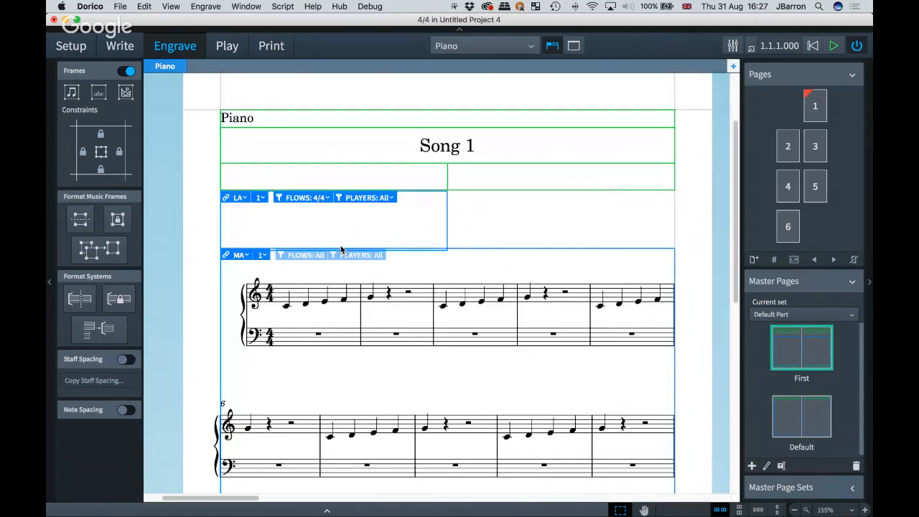
{"action": "scroll", "coordinate": [341, 249], "scroll_direction": "up", "scroll_amount": 1}
{"action": "scroll", "coordinate": [341, 250], "scroll_direction": "right", "scroll_amount": 1}
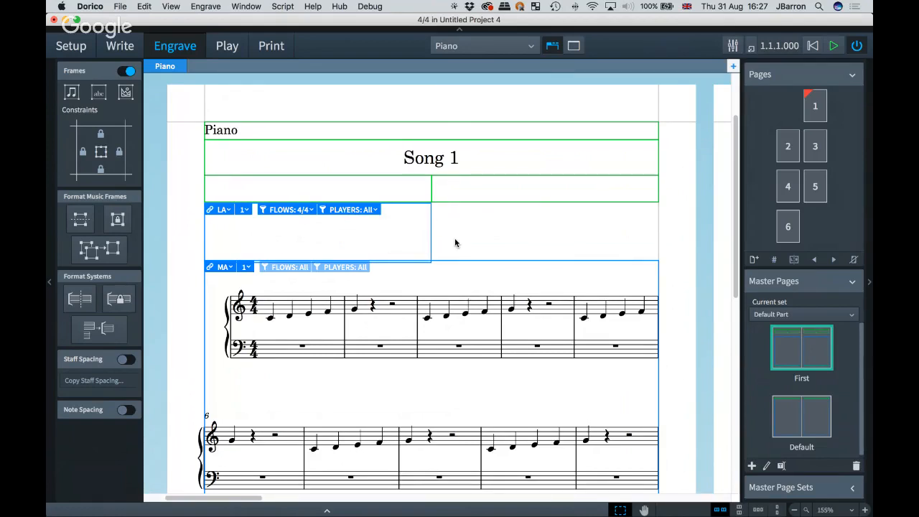
{"action": "key", "text": "super+1"}
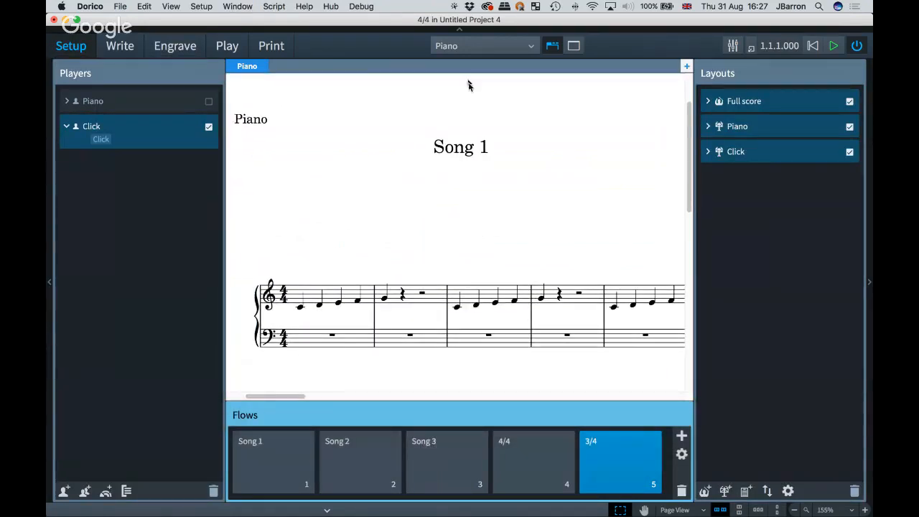
{"action": "left_click", "coordinate": [762, 132]}
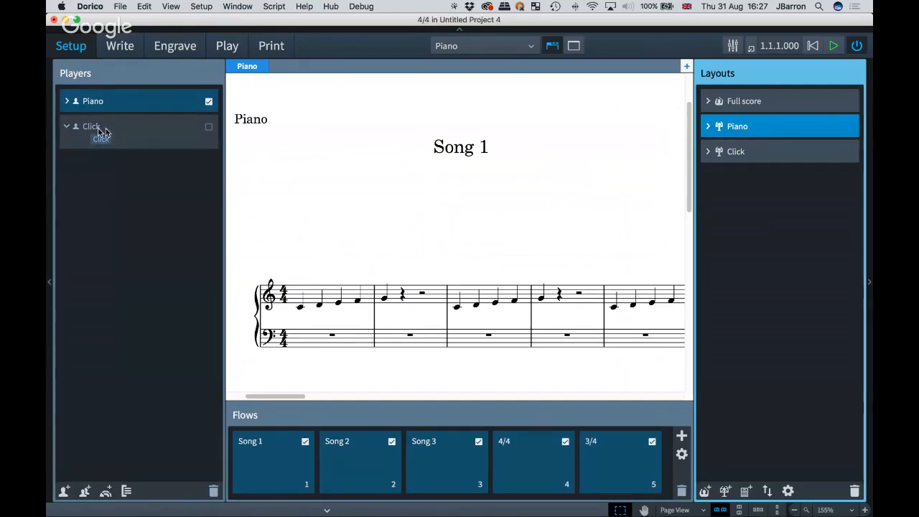
{"action": "left_click", "coordinate": [207, 128]}
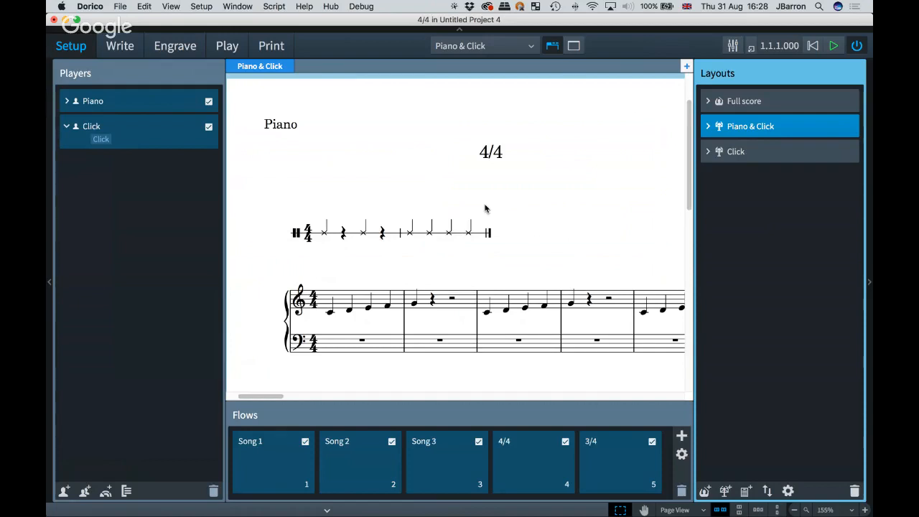
Step: Back in Engrave mode, draw a half-width music frame above Song 2's music for the 3/4 click flow
{"action": "scroll", "coordinate": [510, 208], "scroll_direction": "down", "scroll_amount": 5}
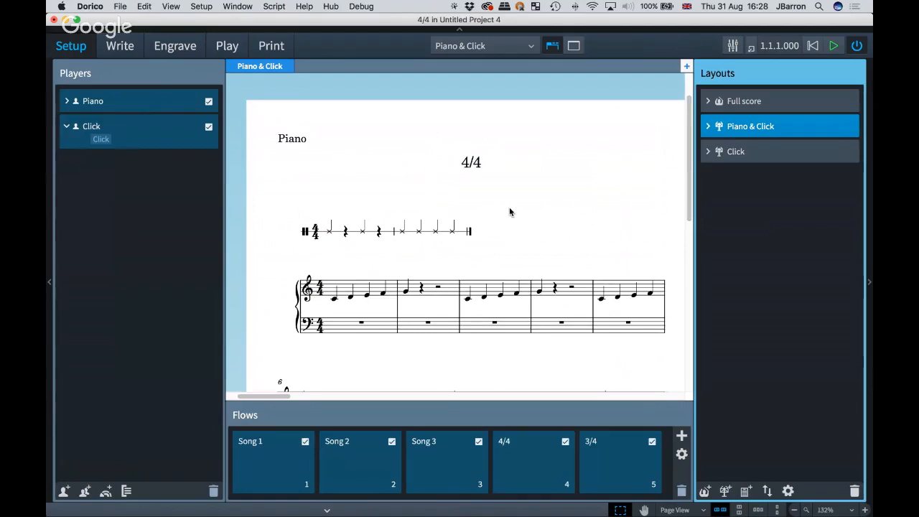
{"action": "key", "text": "super+3"}
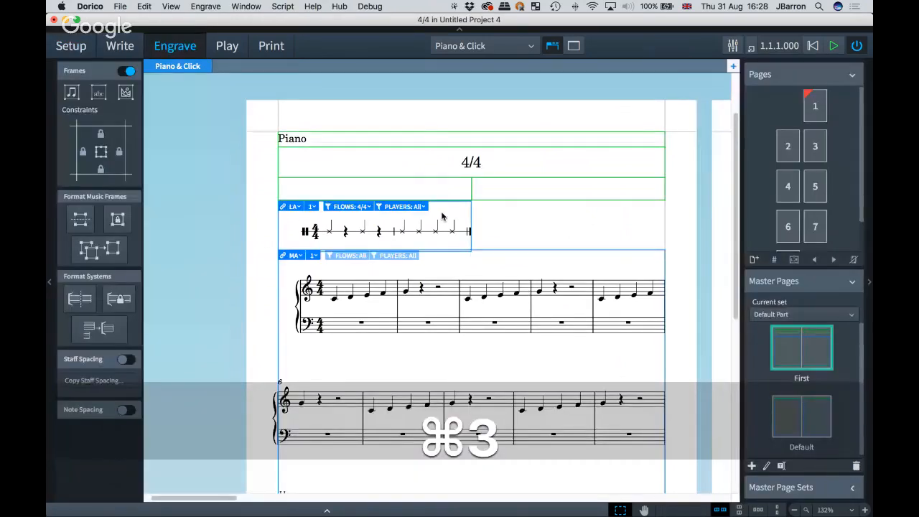
{"action": "scroll", "coordinate": [442, 217], "scroll_direction": "right", "scroll_amount": 15}
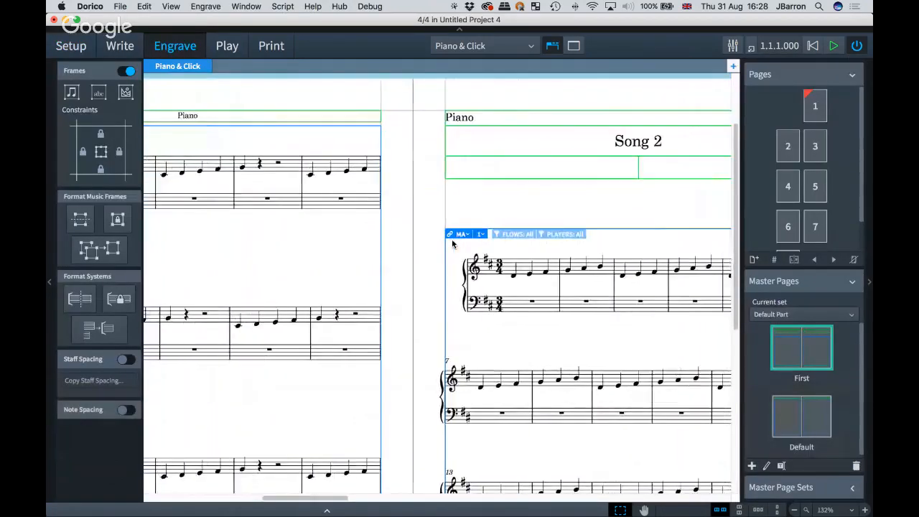
{"action": "scroll", "coordinate": [452, 244], "scroll_direction": "right", "scroll_amount": 3}
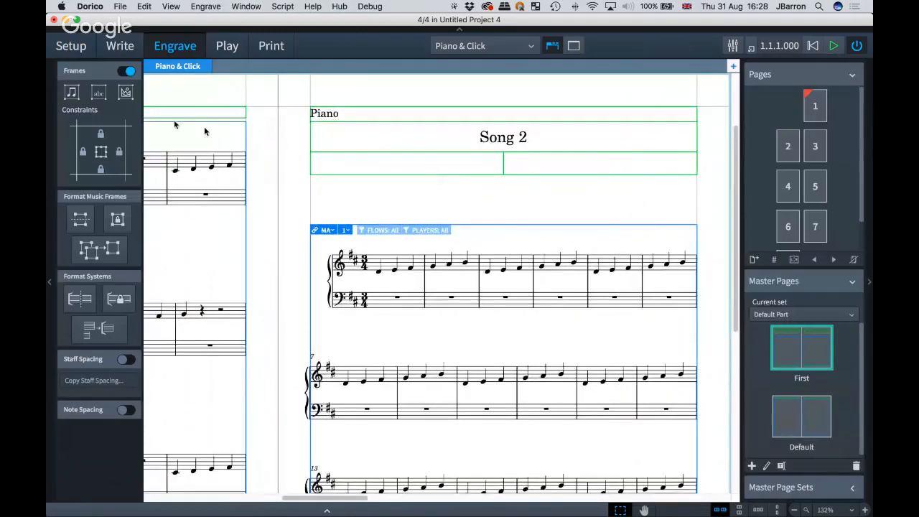
{"action": "left_click", "coordinate": [69, 92]}
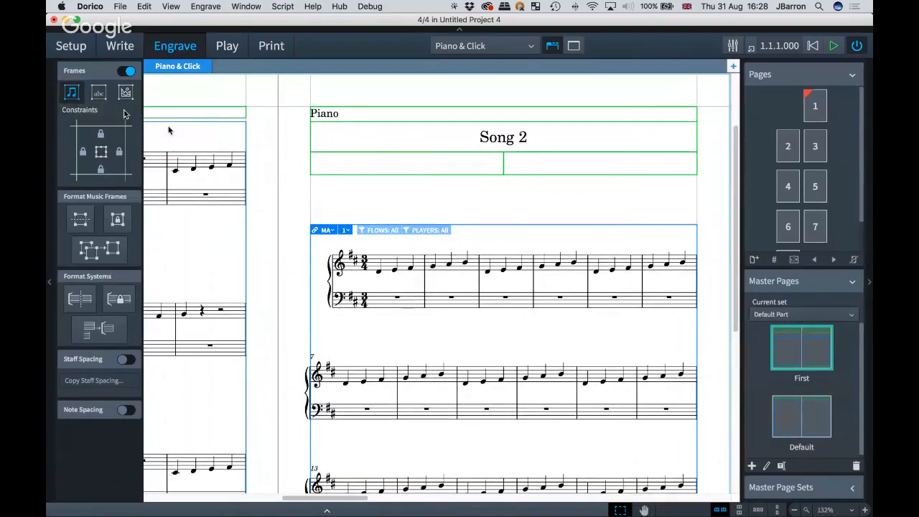
{"action": "left_click_drag", "start_coordinate": [394, 216], "coordinate": [508, 226]}
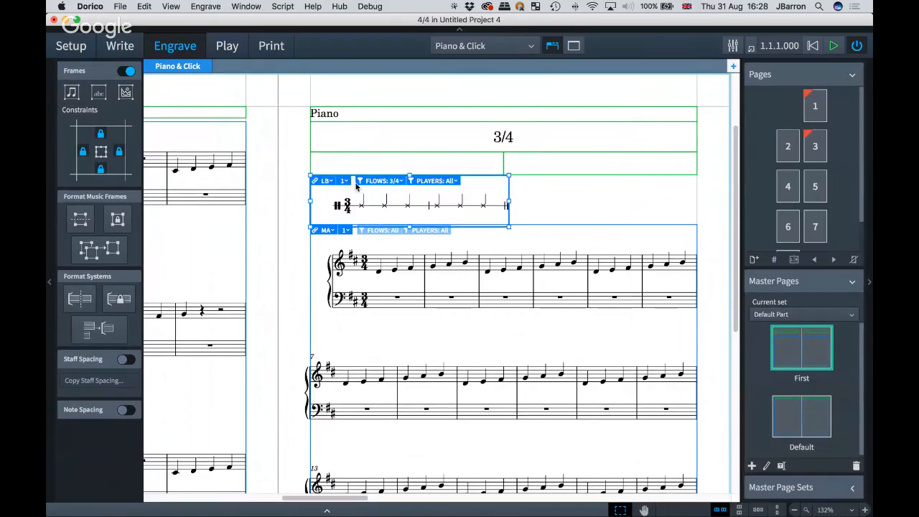
Step: Draw a half-width music frame above Song 3's music and filter it to only the 4/4 flow
{"action": "scroll", "coordinate": [506, 208], "scroll_direction": "right", "scroll_amount": 5}
{"action": "scroll", "coordinate": [506, 206], "scroll_direction": "right", "scroll_amount": 10}
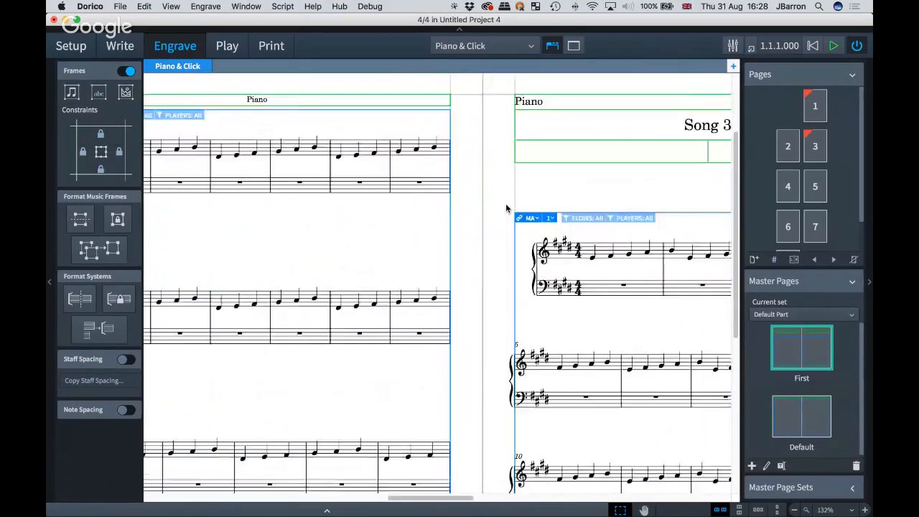
{"action": "left_click", "coordinate": [71, 92]}
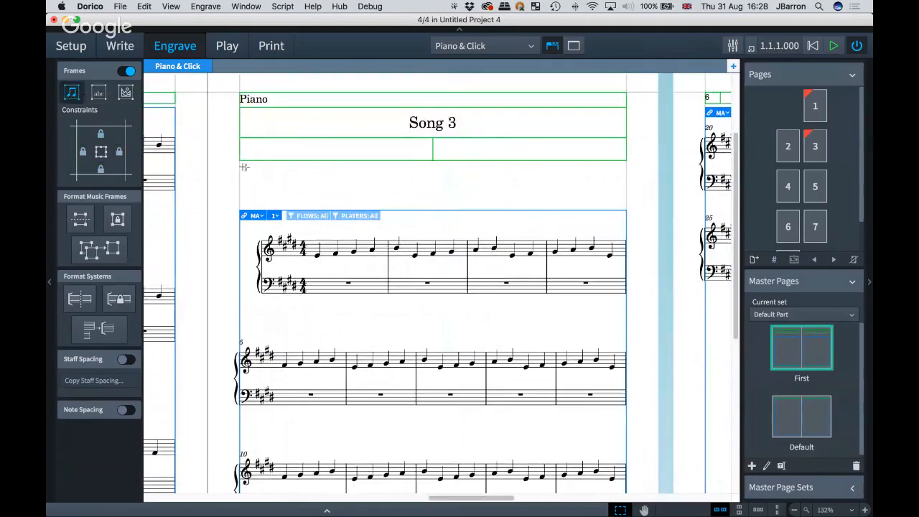
{"action": "left_click_drag", "start_coordinate": [240, 160], "coordinate": [435, 213]}
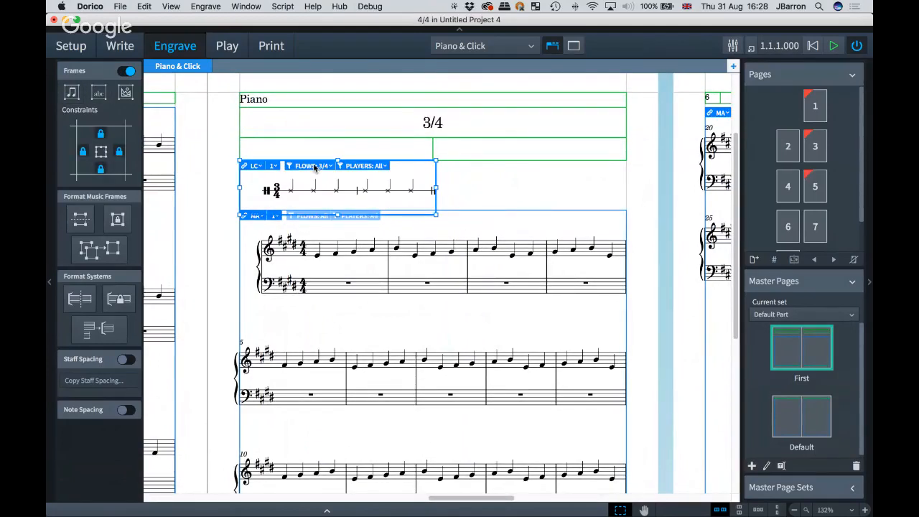
{"action": "left_click", "coordinate": [315, 167]}
{"action": "left_click", "coordinate": [294, 233]}
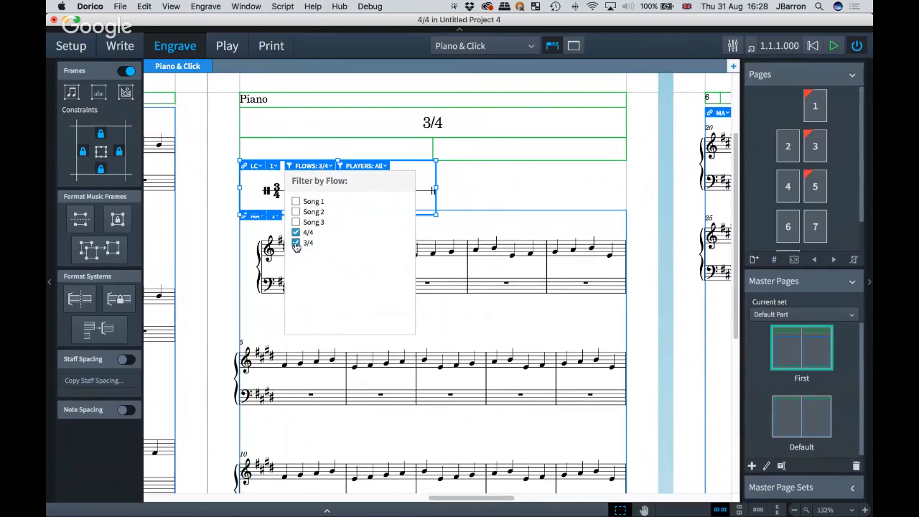
{"action": "left_click", "coordinate": [295, 243]}
{"action": "left_click", "coordinate": [462, 190]}
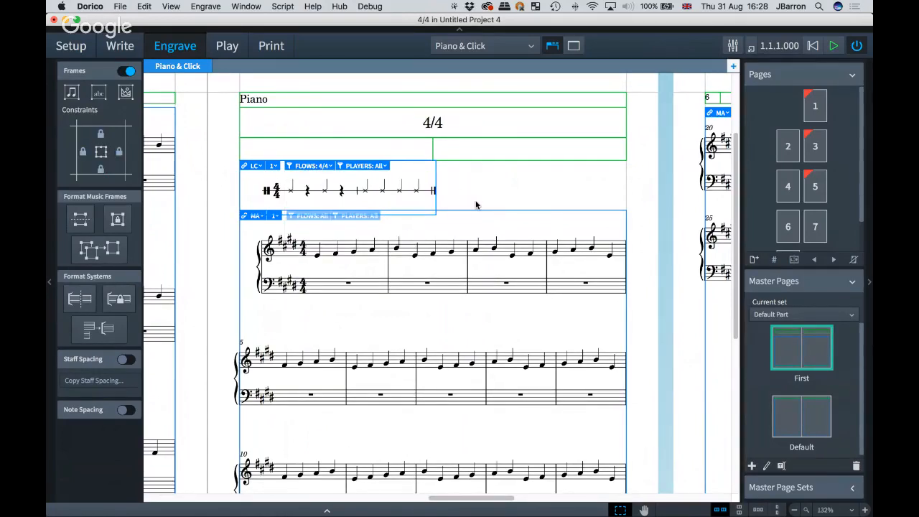
{"action": "scroll", "coordinate": [476, 201], "scroll_direction": "left", "scroll_amount": 1}
{"action": "double_click", "coordinate": [441, 120]}
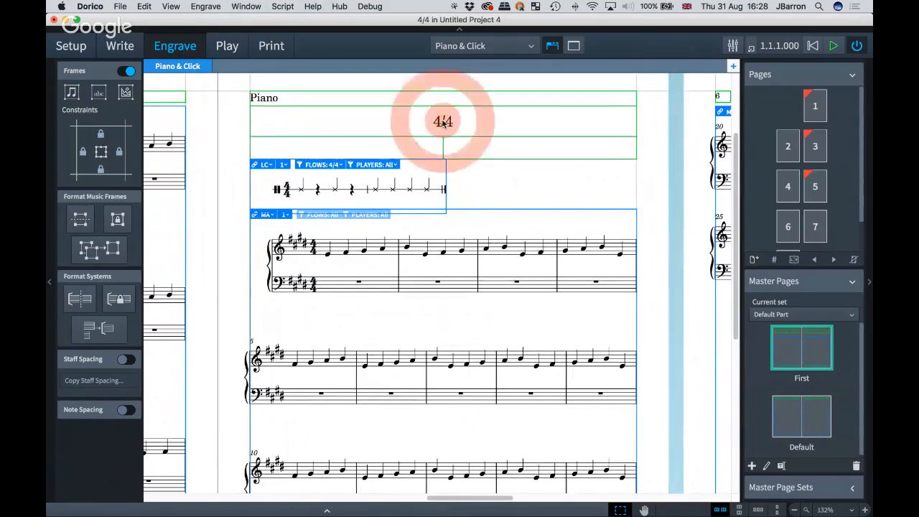
{"action": "type", "text": "3Title@}"}
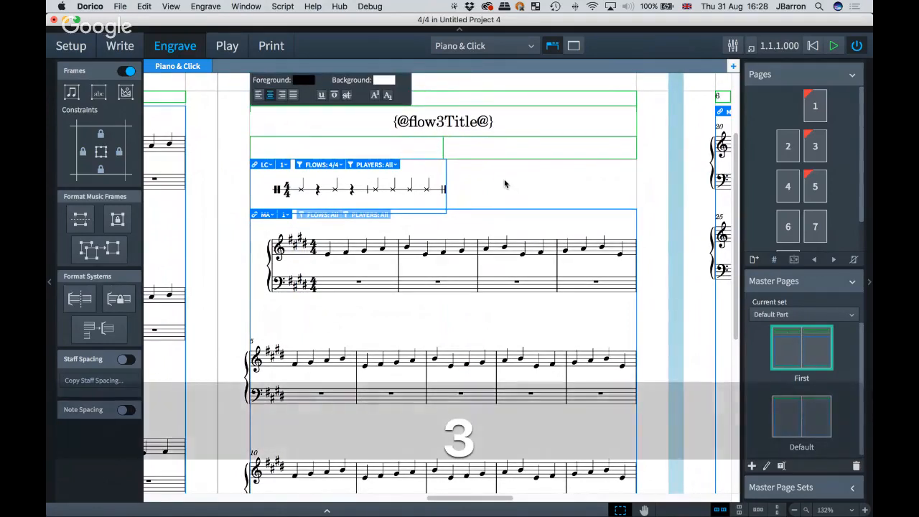
{"action": "key", "text": "Escape"}
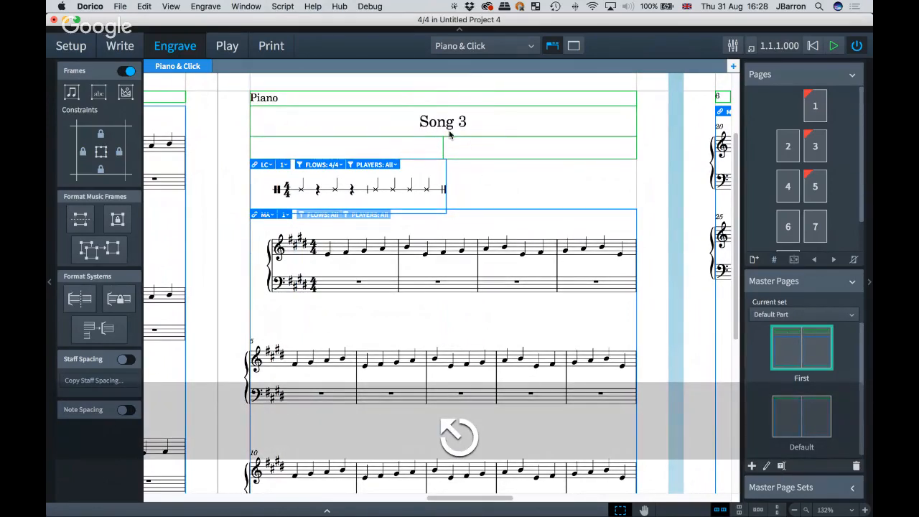
{"action": "double_click", "coordinate": [796, 352]}
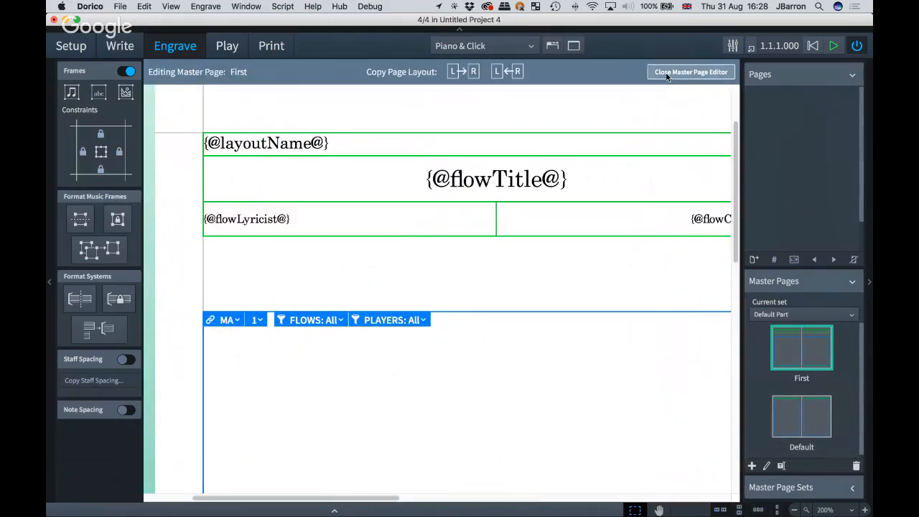
{"action": "left_click", "coordinate": [686, 71]}
{"action": "left_click", "coordinate": [494, 194]}
{"action": "double_click", "coordinate": [494, 194]}
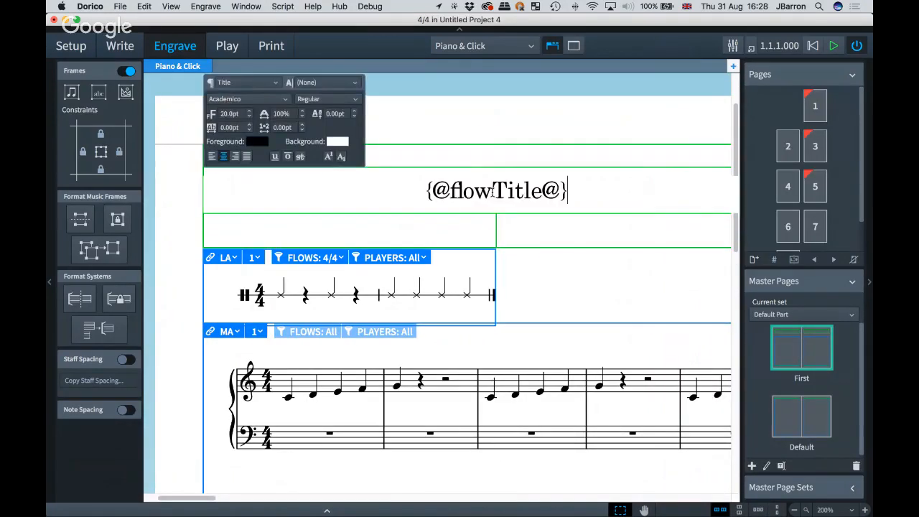
{"action": "type", "text": "1"}
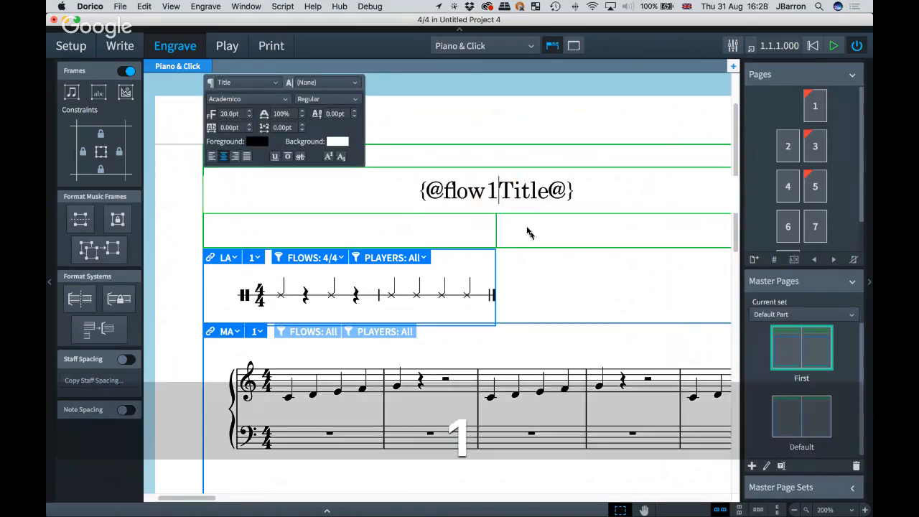
{"action": "left_click", "coordinate": [544, 263]}
{"action": "scroll", "coordinate": [544, 264], "scroll_direction": "down", "scroll_amount": 5}
{"action": "scroll", "coordinate": [543, 263], "scroll_direction": "right", "scroll_amount": 10}
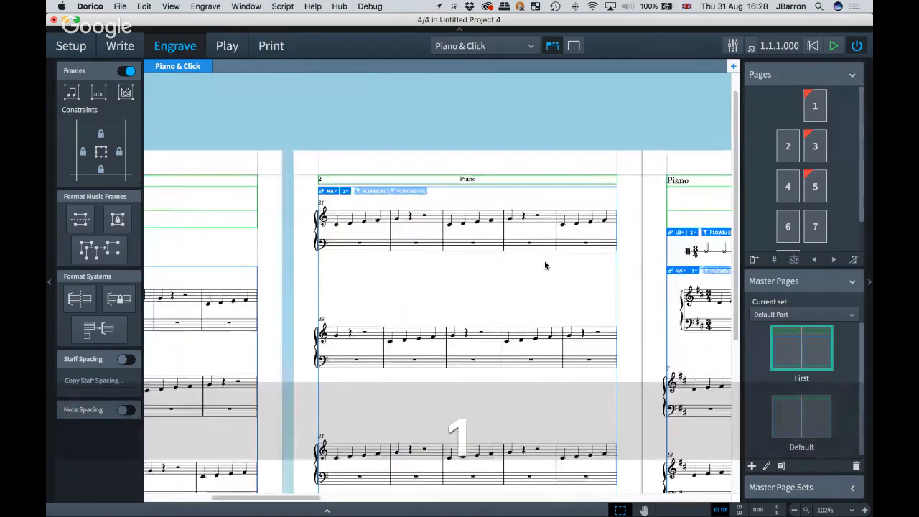
{"action": "double_click", "coordinate": [584, 193]}
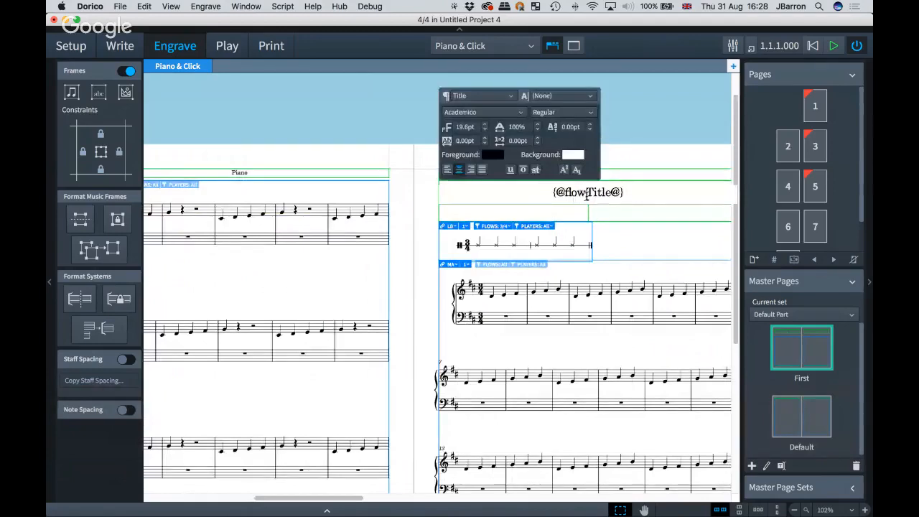
{"action": "type", "text": "2"}
{"action": "left_click", "coordinate": [402, 201]}
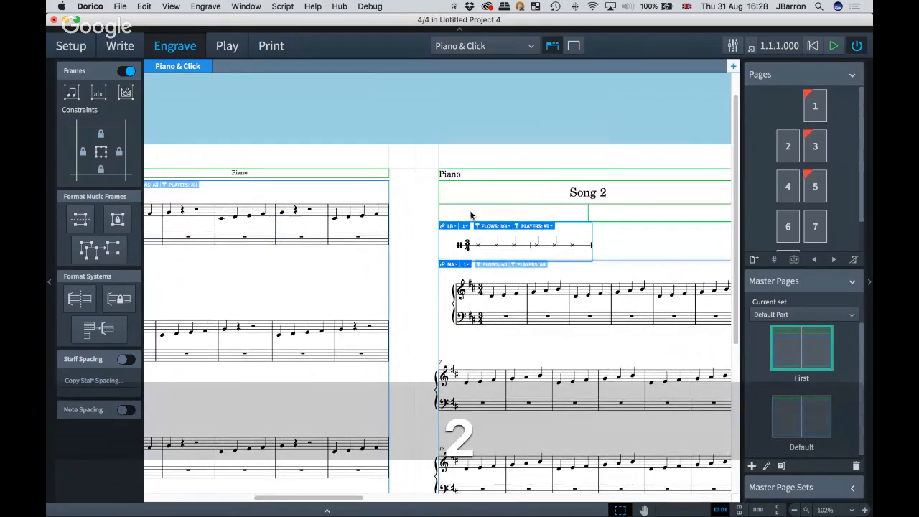
Step: Look over Song 3's first page and the separate 4/4 and 3/4 flow pages at the end of the layout
{"action": "scroll", "coordinate": [403, 202], "scroll_direction": "right", "scroll_amount": 15}
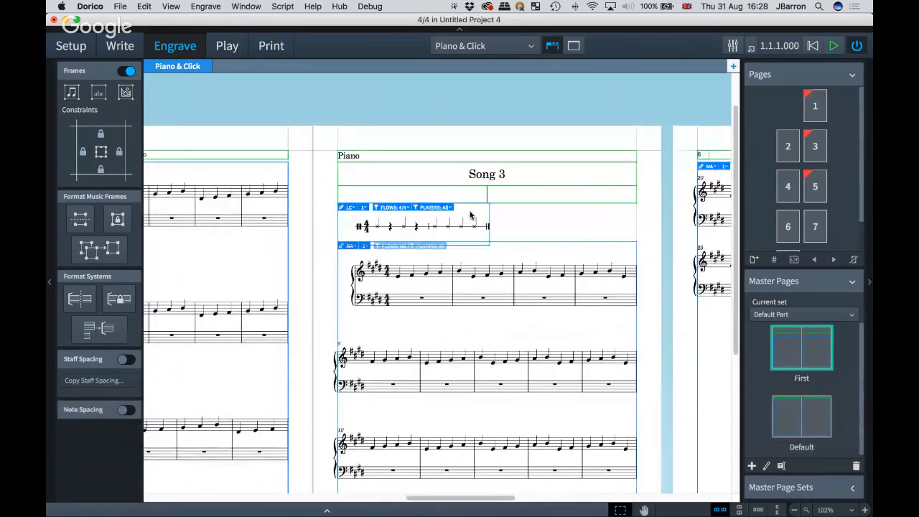
{"action": "scroll", "coordinate": [470, 214], "scroll_direction": "down", "scroll_amount": 3}
{"action": "scroll", "coordinate": [470, 215], "scroll_direction": "right", "scroll_amount": 15}
{"action": "scroll", "coordinate": [470, 215], "scroll_direction": "right", "scroll_amount": 5}
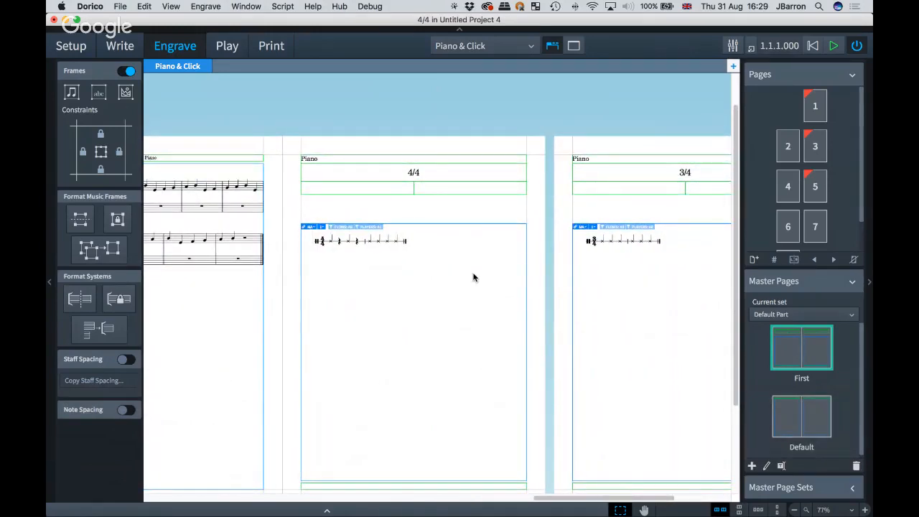
Step: Restrict the music frame on the Default Part set's First master page to the flows Song 1, Song 2 and Song 3
{"action": "left_click", "coordinate": [783, 348]}
{"action": "scroll", "coordinate": [371, 288], "scroll_direction": "down", "scroll_amount": 3}
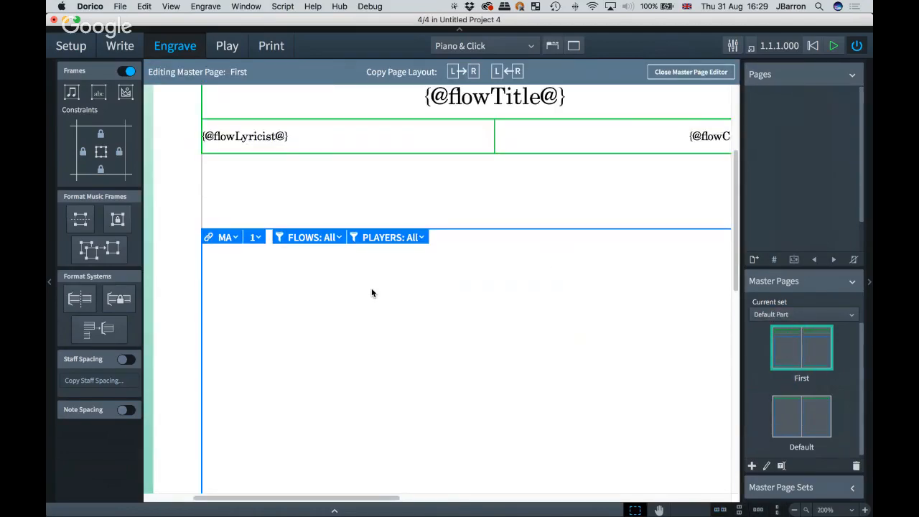
{"action": "left_click", "coordinate": [321, 238]}
{"action": "left_click", "coordinate": [284, 276]}
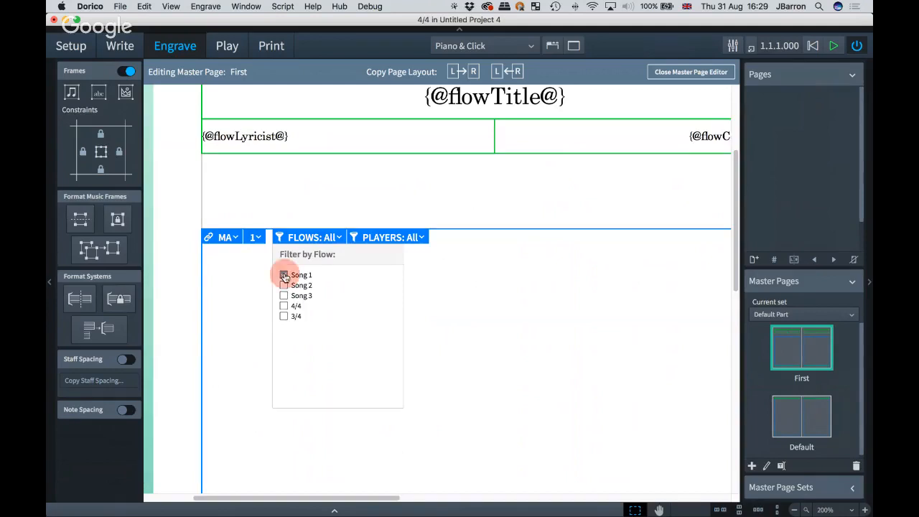
{"action": "left_click", "coordinate": [283, 284]}
{"action": "left_click", "coordinate": [284, 295]}
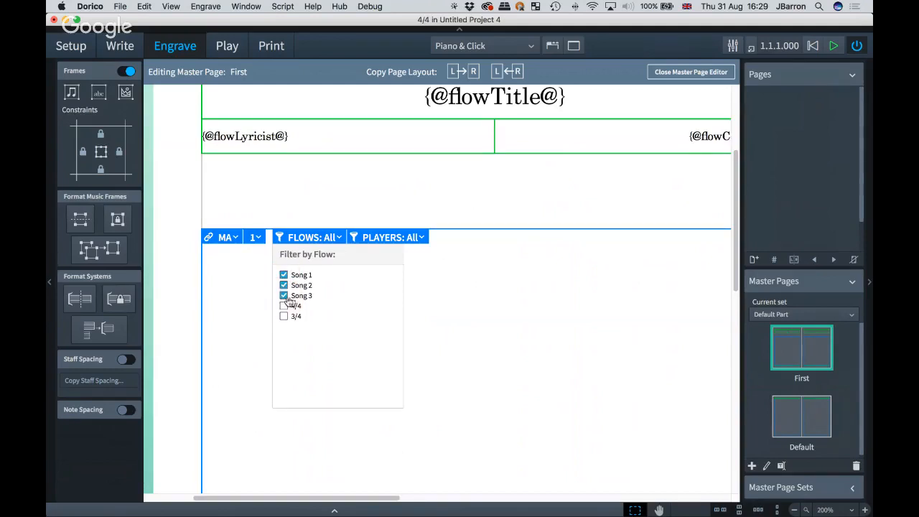
{"action": "left_click", "coordinate": [457, 209]}
{"action": "scroll", "coordinate": [546, 165], "scroll_direction": "down", "scroll_amount": 1}
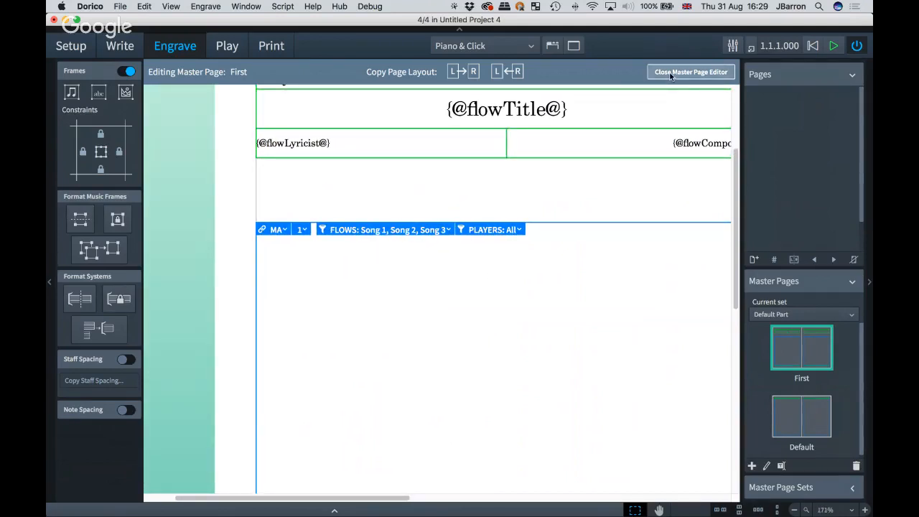
{"action": "left_click", "coordinate": [670, 72]}
Step: Look over the song pages of the Piano & Click layout in Engrave mode and in Write mode
{"action": "scroll", "coordinate": [591, 261], "scroll_direction": "down", "scroll_amount": 5}
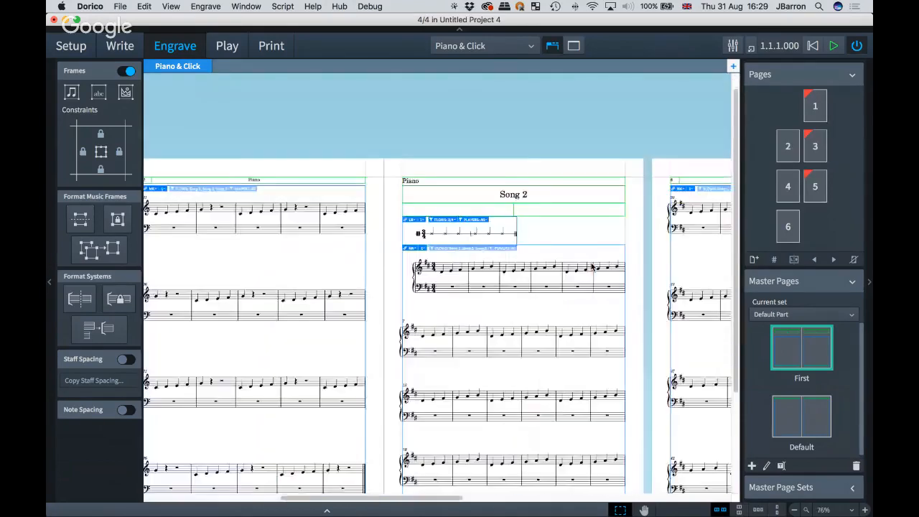
{"action": "scroll", "coordinate": [591, 266], "scroll_direction": "right", "scroll_amount": 5}
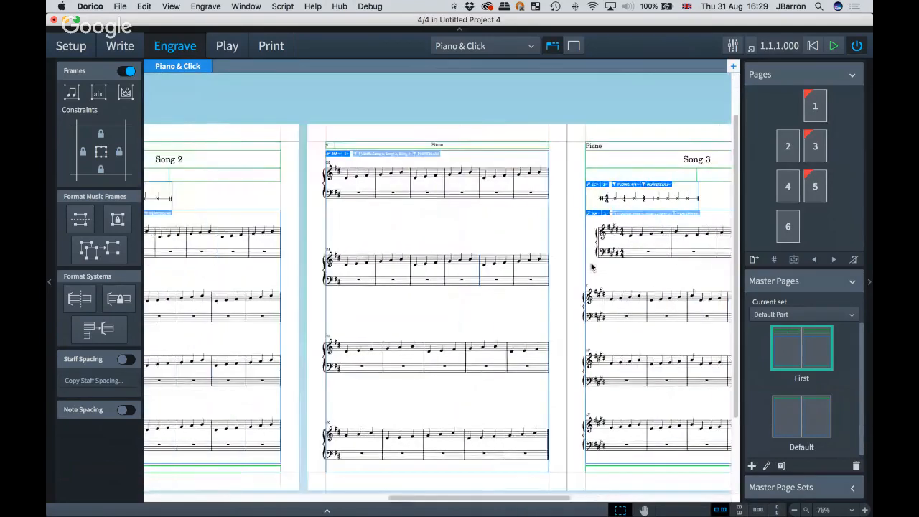
{"action": "scroll", "coordinate": [590, 266], "scroll_direction": "left", "scroll_amount": 10}
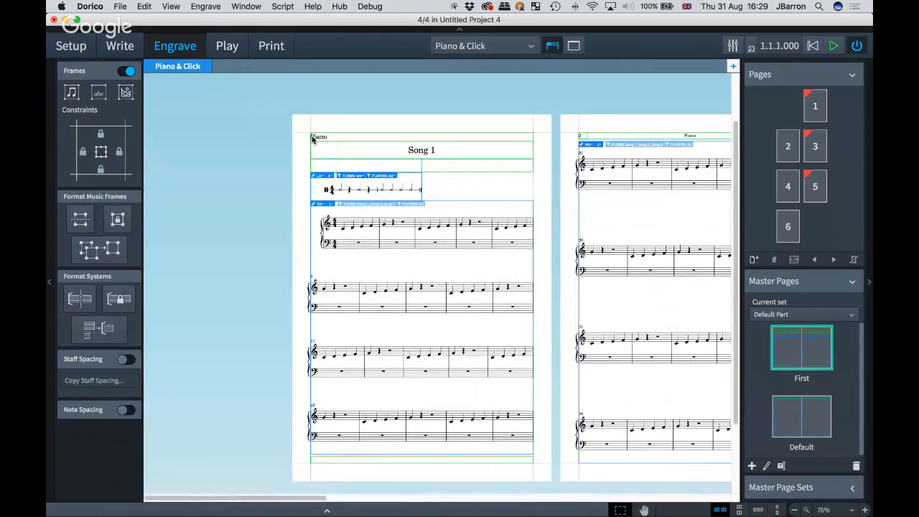
{"action": "key", "text": "super+2"}
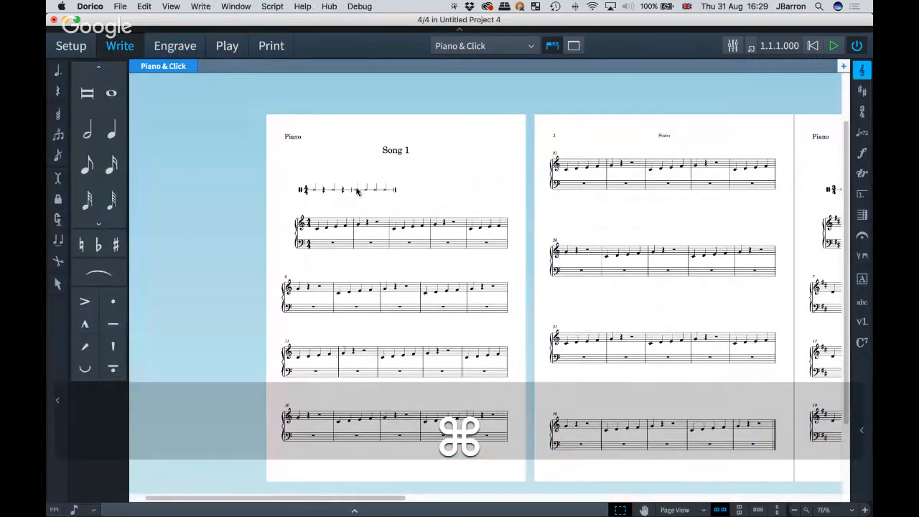
{"action": "scroll", "coordinate": [358, 192], "scroll_direction": "right", "scroll_amount": 3}
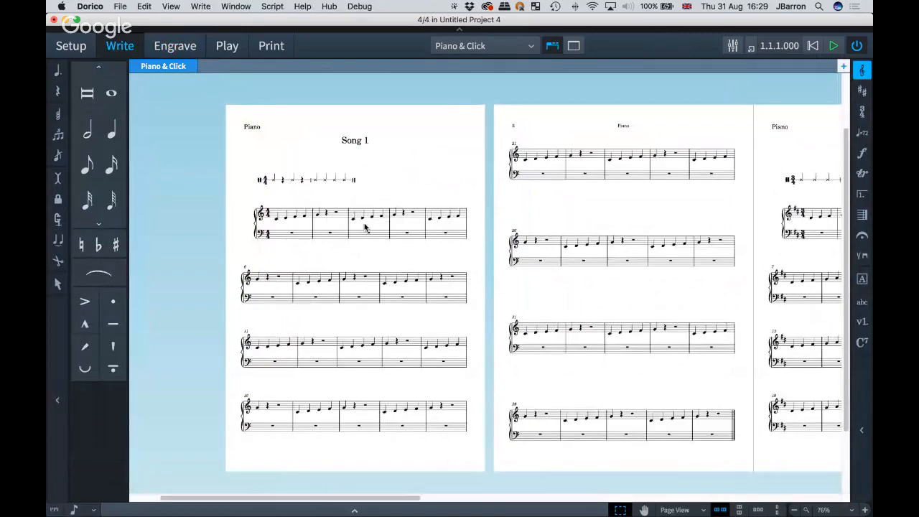
Step: Switch to the Full score layout and examine the click frame above Song 1
{"action": "left_click", "coordinate": [475, 46]}
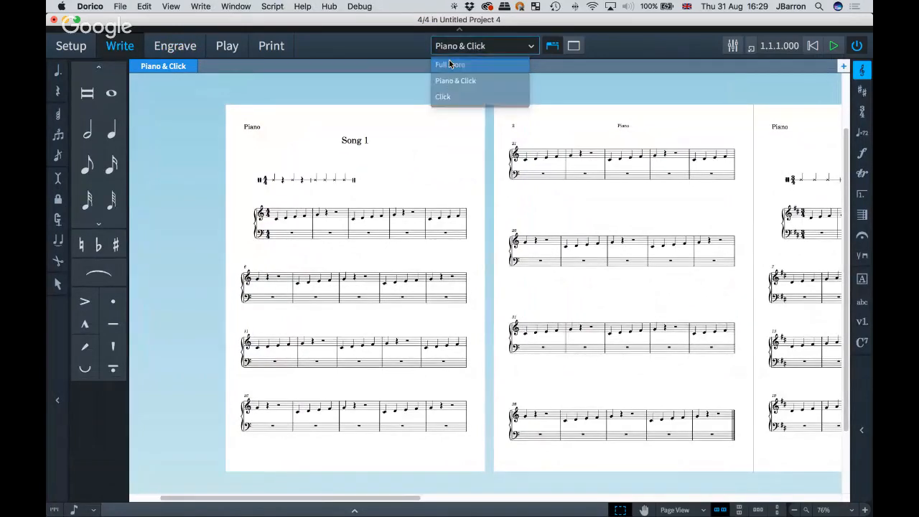
{"action": "left_click", "coordinate": [449, 64]}
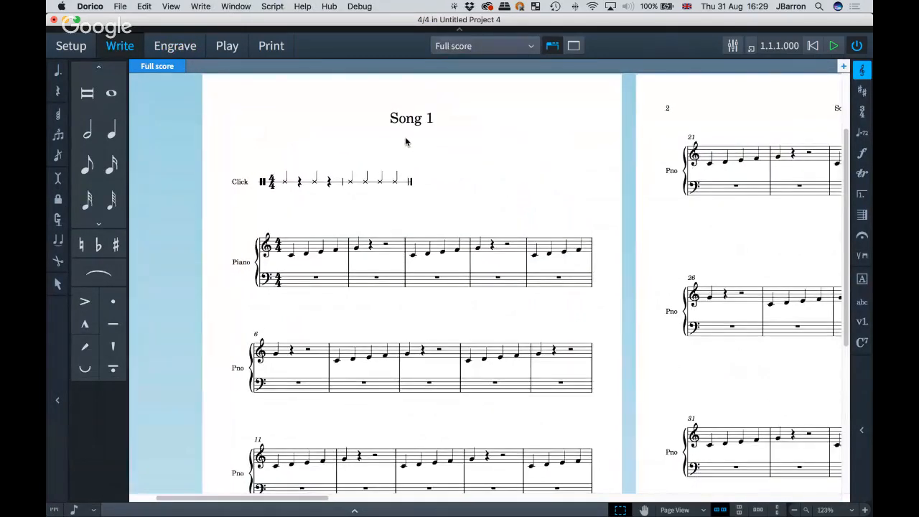
{"action": "scroll", "coordinate": [463, 146], "scroll_direction": "down", "scroll_amount": 1}
{"action": "scroll", "coordinate": [463, 146], "scroll_direction": "right", "scroll_amount": 2}
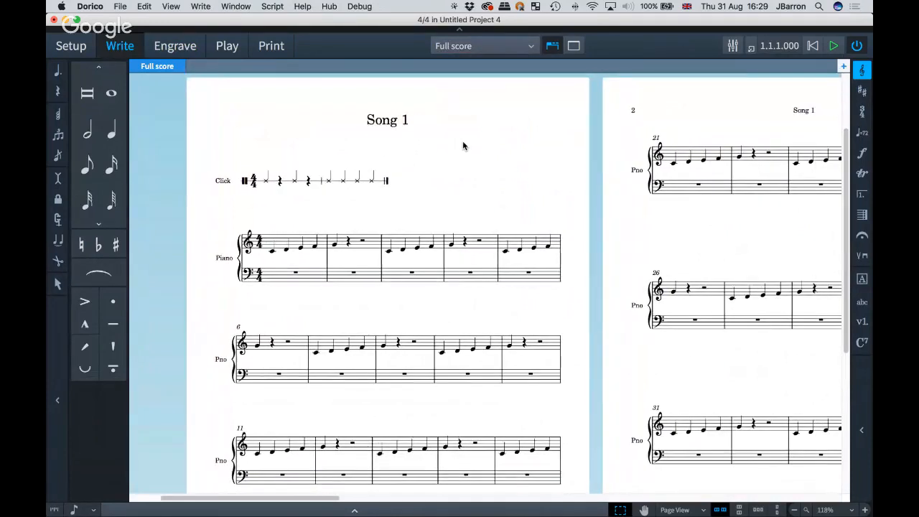
{"action": "scroll", "coordinate": [462, 145], "scroll_direction": "right", "scroll_amount": 1}
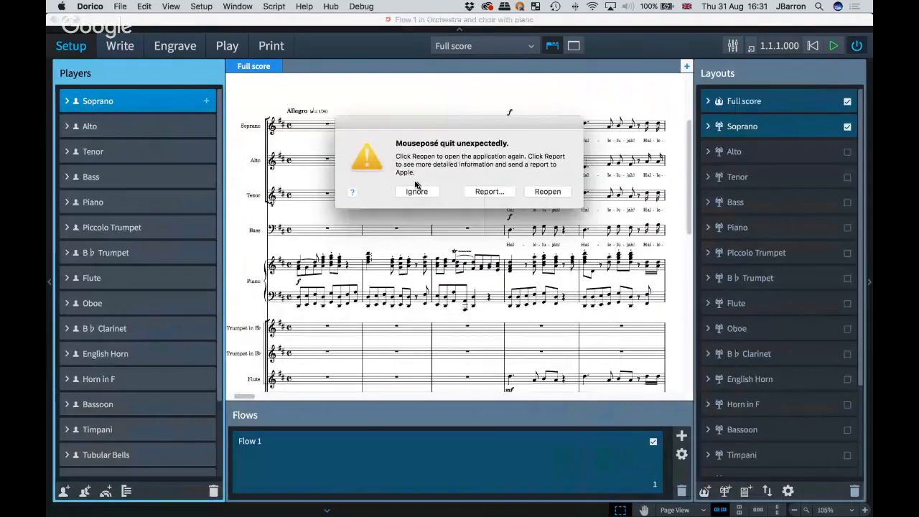
Step: Reopen Mouseposé and look over the orchestra and choir full score in Write mode
{"action": "left_click", "coordinate": [551, 191]}
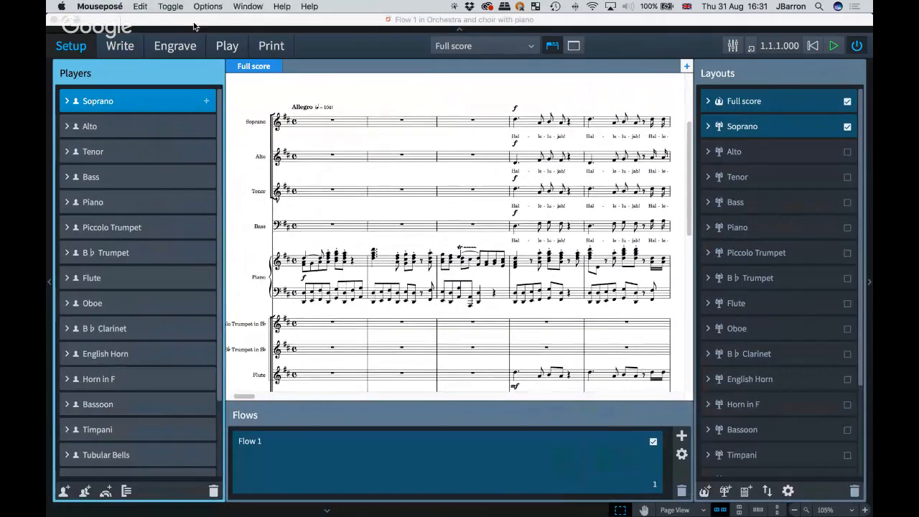
{"action": "key", "text": "super+2"}
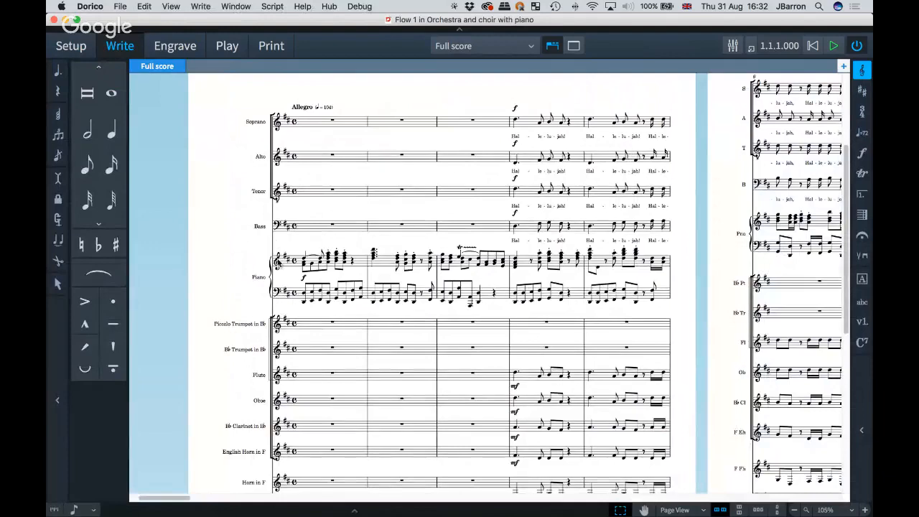
{"action": "scroll", "coordinate": [277, 299], "scroll_direction": "down", "scroll_amount": 10}
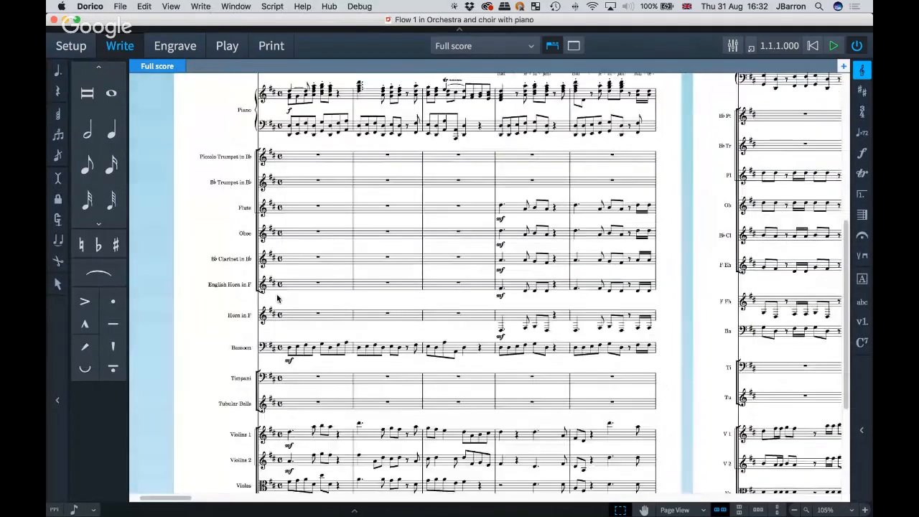
{"action": "scroll", "coordinate": [257, 353], "scroll_direction": "up", "scroll_amount": 6}
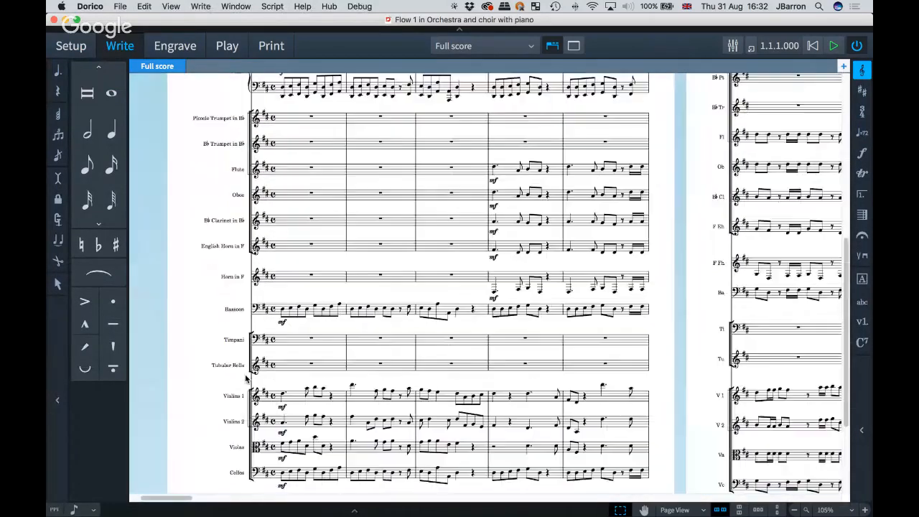
{"action": "scroll", "coordinate": [247, 377], "scroll_direction": "up", "scroll_amount": 3}
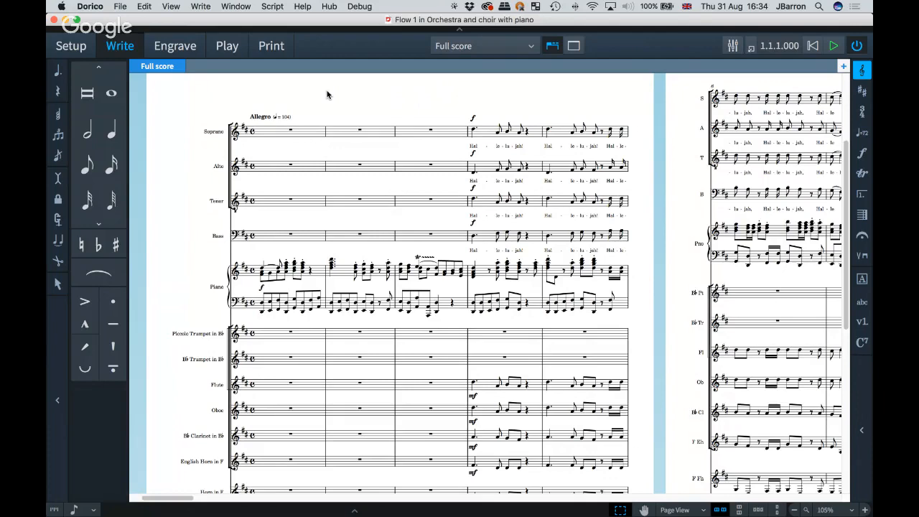
Step: Remove the Piano player from the Full score layout in Setup mode
{"action": "key", "text": "super+1"}
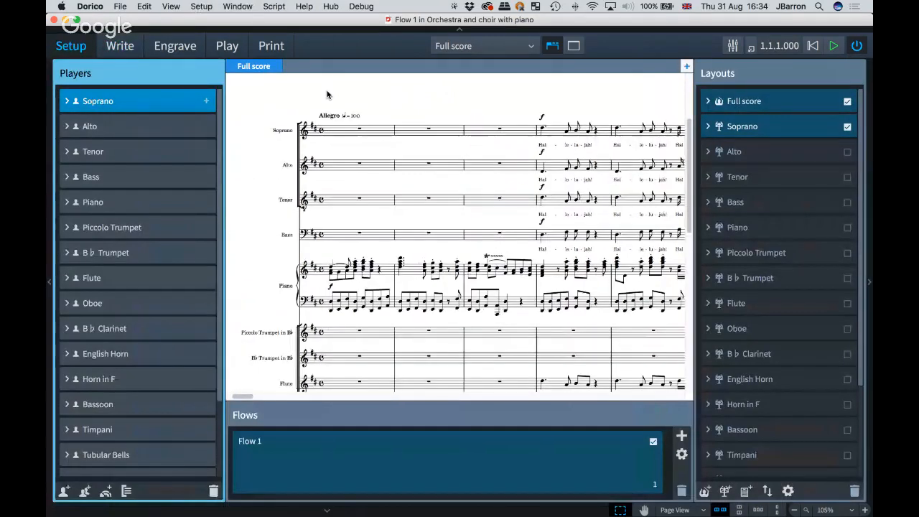
{"action": "left_click", "coordinate": [779, 101]}
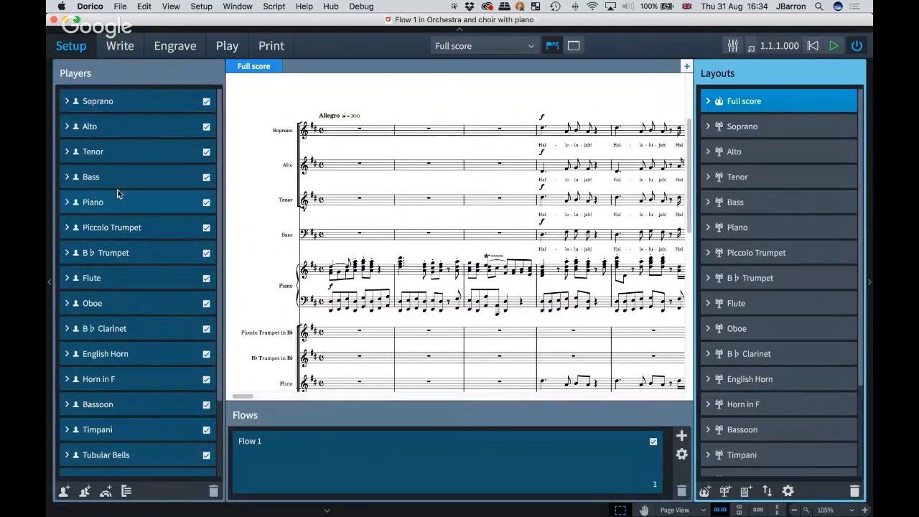
{"action": "left_click", "coordinate": [207, 204]}
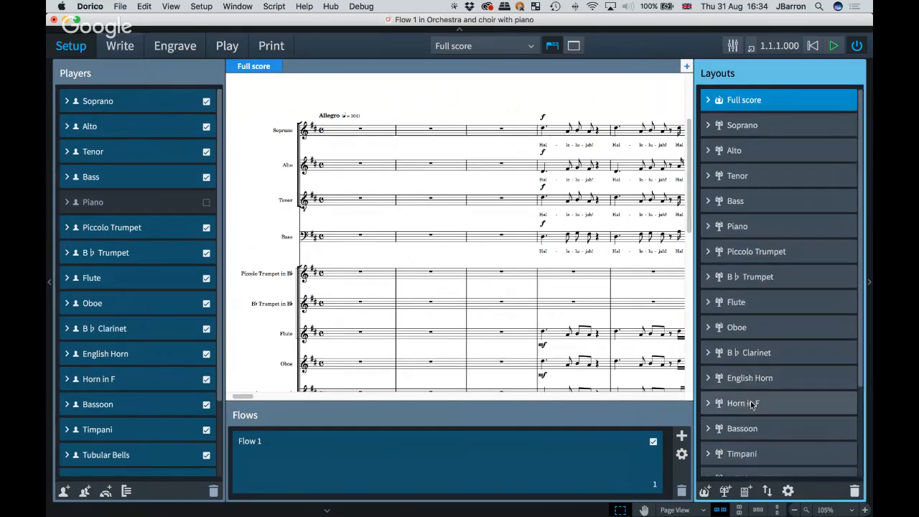
Step: Add a custom score layout and assign the Soprano, Alto, Tenor, Bass and Piano players to it
{"action": "scroll", "coordinate": [750, 400], "scroll_direction": "down", "scroll_amount": 4}
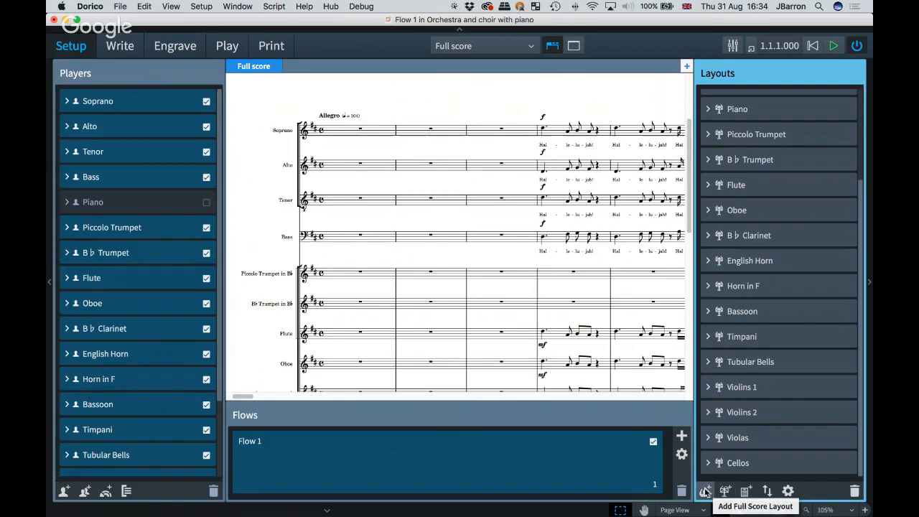
{"action": "left_click", "coordinate": [746, 490]}
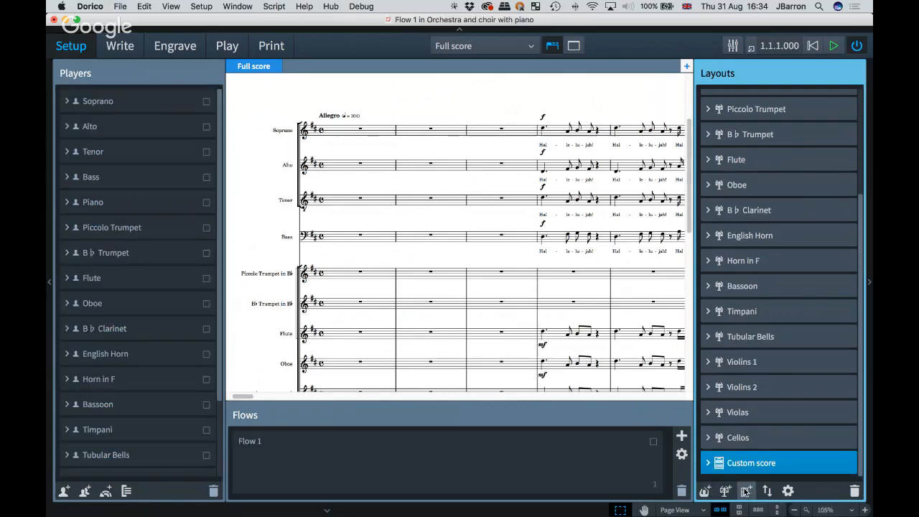
{"action": "left_click", "coordinate": [206, 103]}
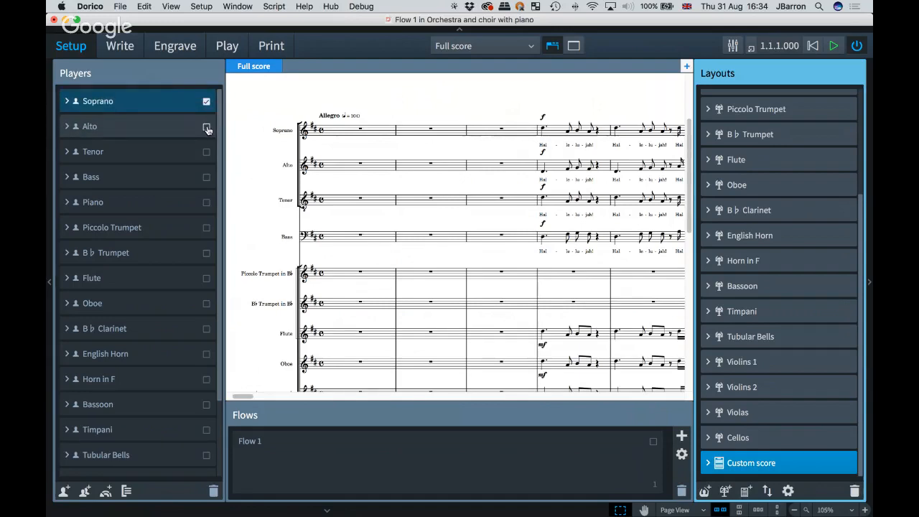
{"action": "left_click", "coordinate": [206, 128]}
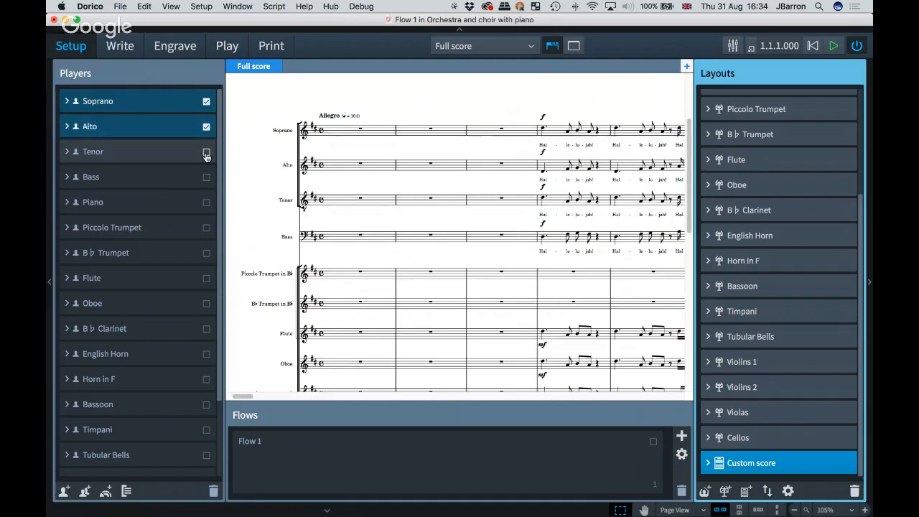
{"action": "left_click", "coordinate": [206, 154]}
{"action": "left_click", "coordinate": [206, 179]}
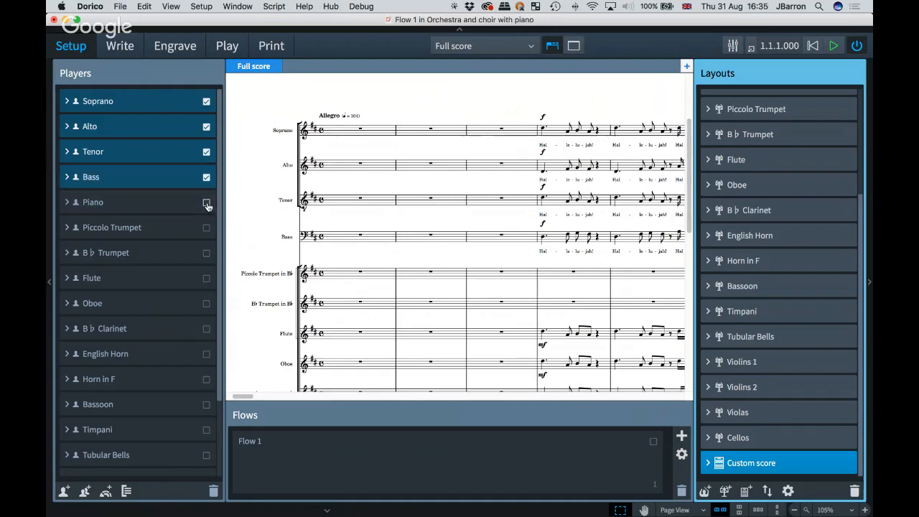
{"action": "left_click", "coordinate": [206, 204]}
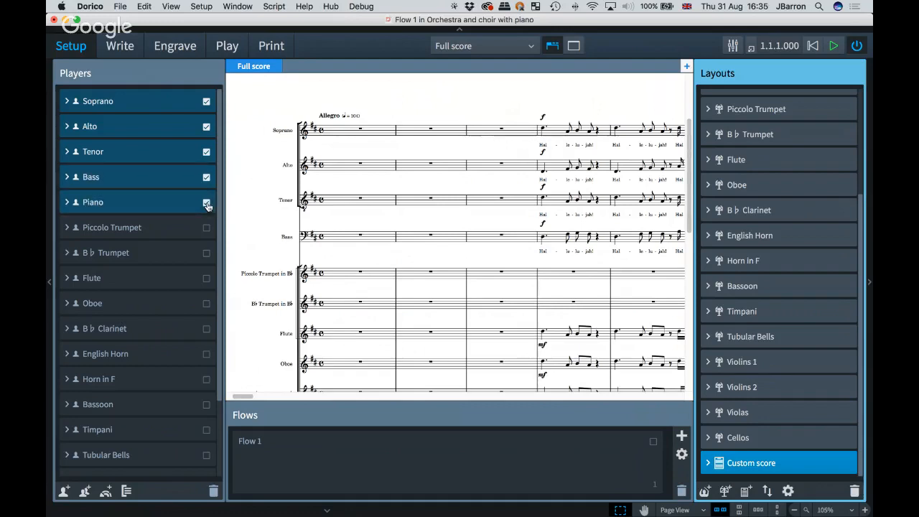
Step: Rename the custom score layout as Choir & Piano
{"action": "double_click", "coordinate": [745, 463]}
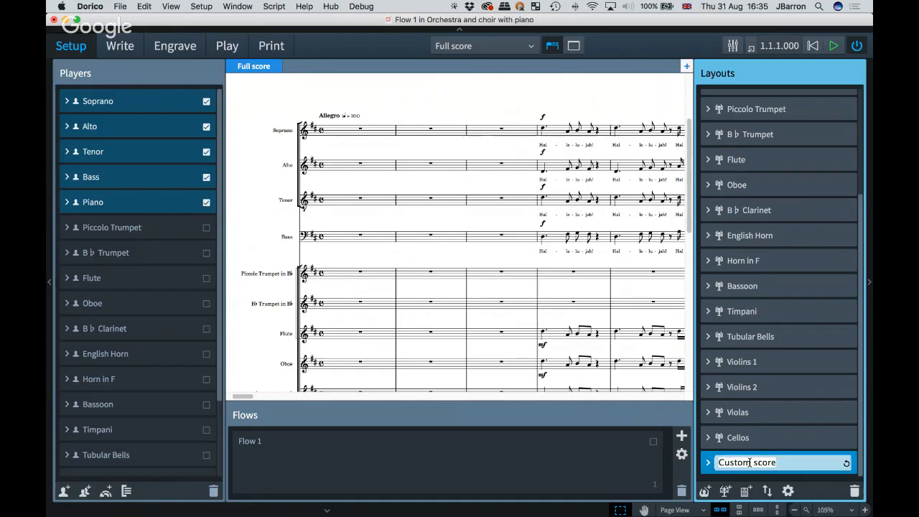
{"action": "type", "text": "Piano"}
{"action": "key", "text": "BackSpace"}
{"action": "key", "text": "BackSpace"}
{"action": "key", "text": "BackSpace"}
{"action": "key", "text": "BackSpace"}
{"action": "key", "text": "BackSpace"}
{"action": "type", "text": "Choir & Piano"}
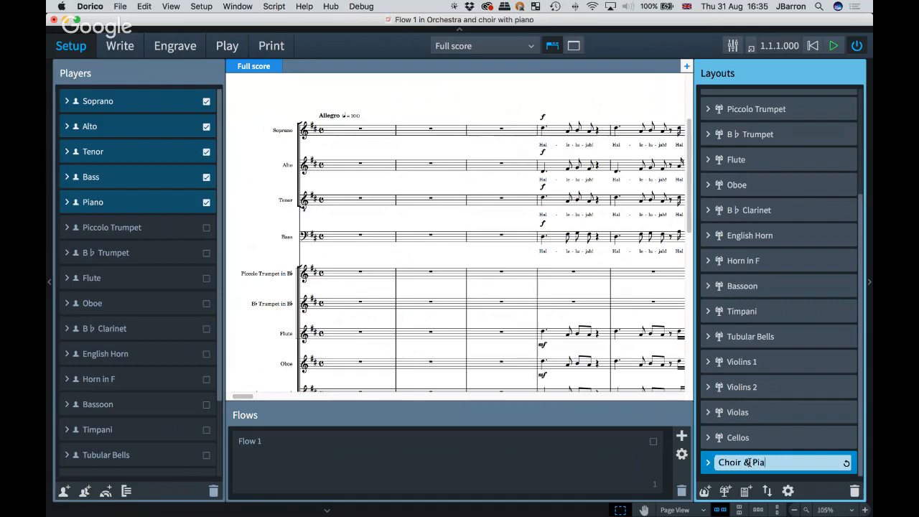
{"action": "key", "text": "Return"}
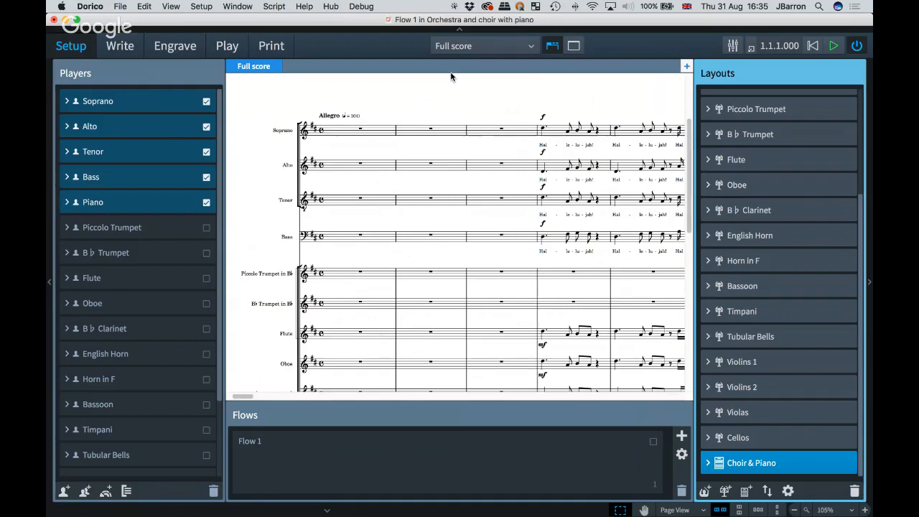
Step: Display the Choir & Piano layout and include Flow 1 in it
{"action": "left_click", "coordinate": [464, 50]}
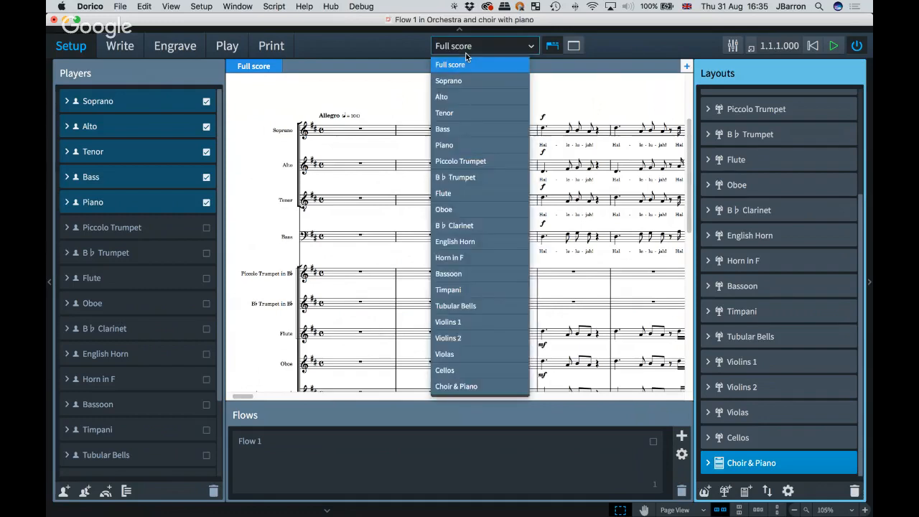
{"action": "left_click", "coordinate": [465, 387]}
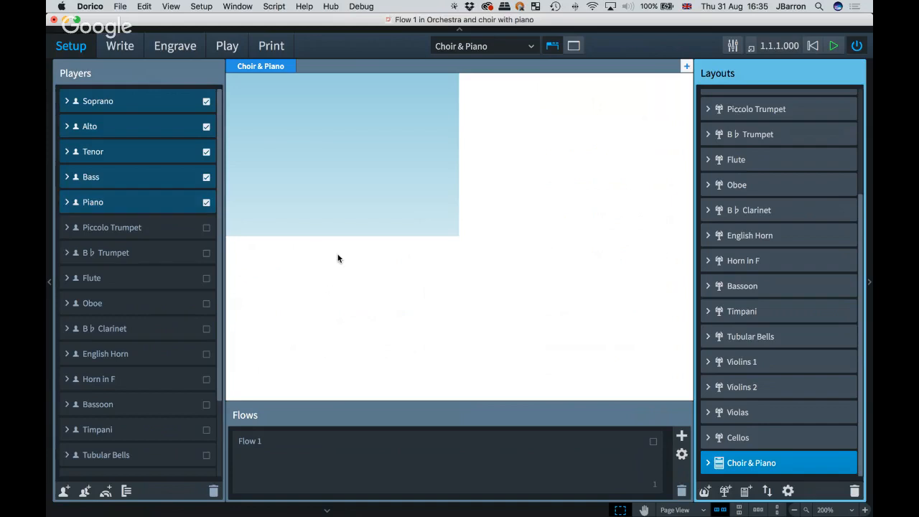
{"action": "left_click", "coordinate": [653, 443]}
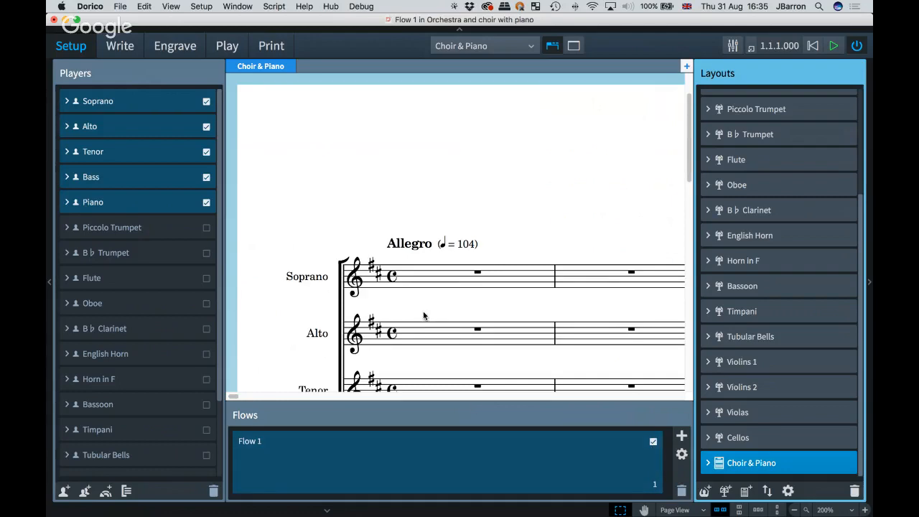
Step: Look over the first page of the Choir & Piano score and switch to Write mode
{"action": "scroll", "coordinate": [423, 315], "scroll_direction": "down", "scroll_amount": 2}
{"action": "scroll", "coordinate": [423, 316], "scroll_direction": "down", "scroll_amount": 1}
{"action": "scroll", "coordinate": [423, 316], "scroll_direction": "down", "scroll_amount": 1}
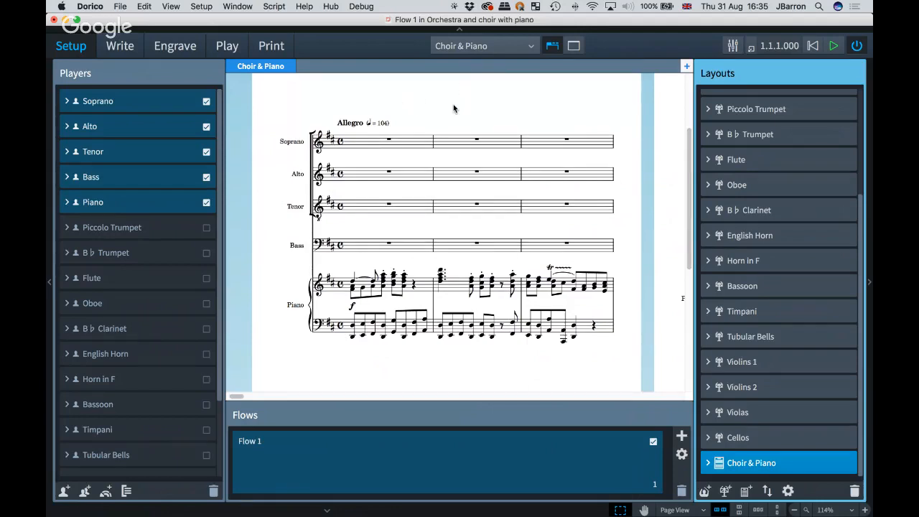
{"action": "key", "text": "super+0"}
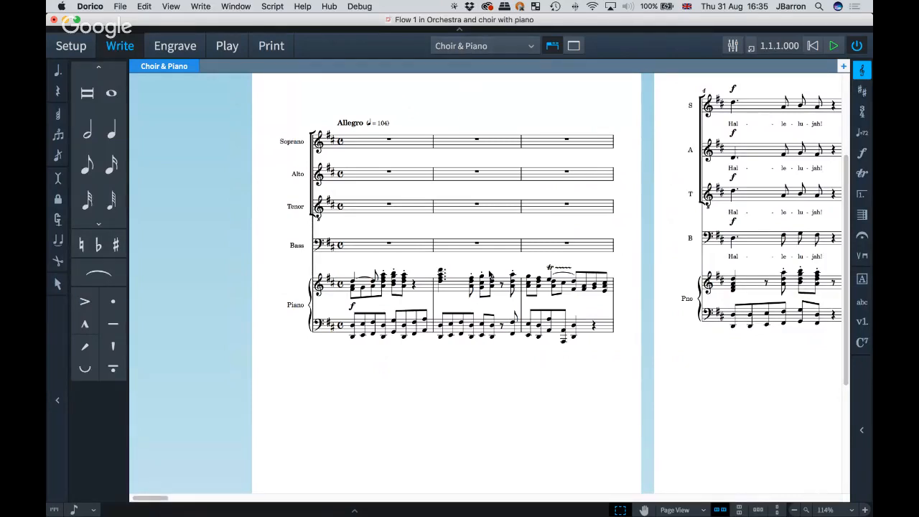
Step: Look through the opening pages of the Choir & Piano score to examine how many systems fit on each page
{"action": "scroll", "coordinate": [485, 287], "scroll_direction": "right", "scroll_amount": 6}
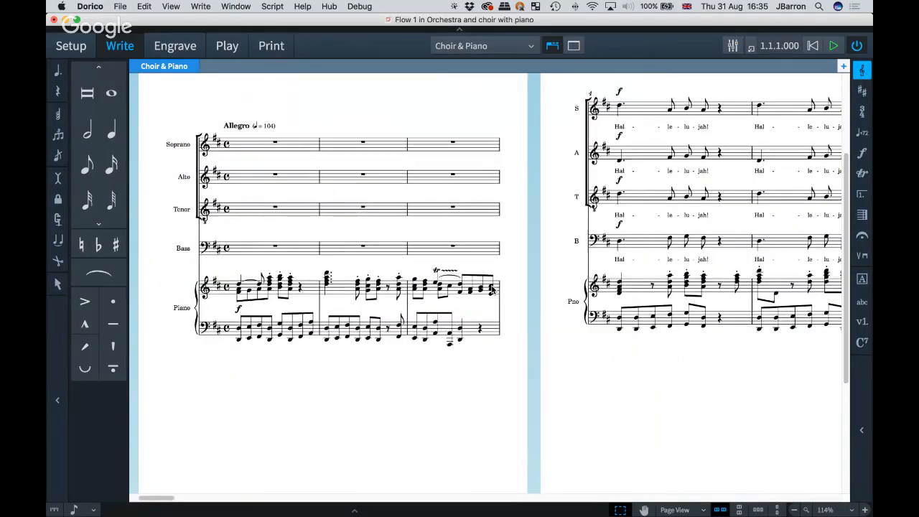
{"action": "scroll", "coordinate": [493, 267], "scroll_direction": "right", "scroll_amount": 2}
{"action": "scroll", "coordinate": [495, 267], "scroll_direction": "down", "scroll_amount": 5}
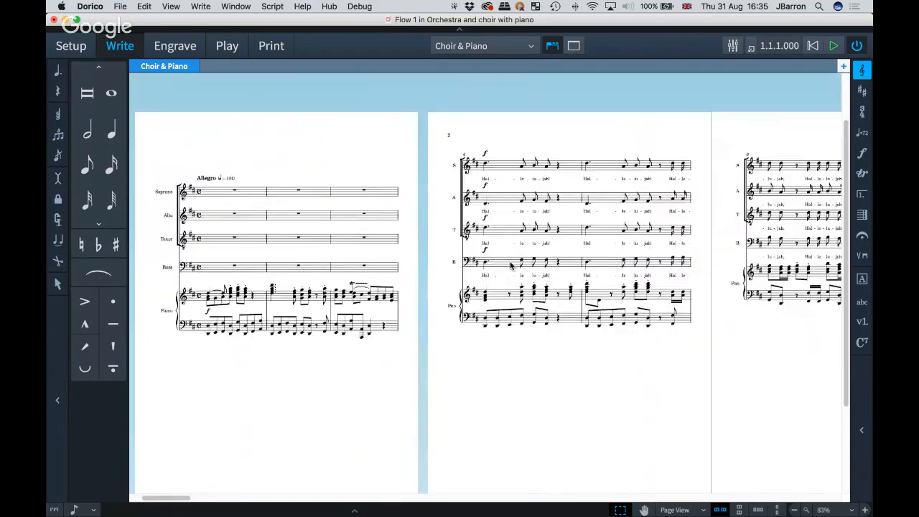
{"action": "scroll", "coordinate": [511, 266], "scroll_direction": "right", "scroll_amount": 10}
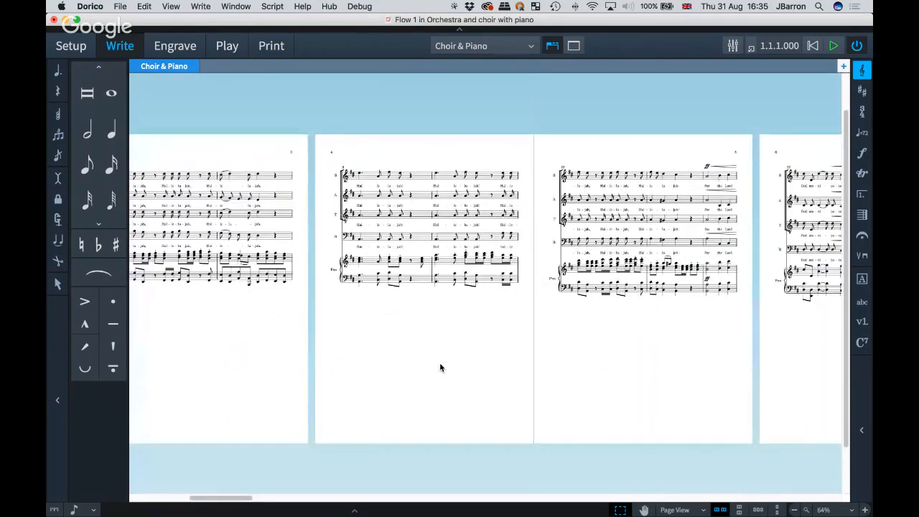
{"action": "scroll", "coordinate": [440, 365], "scroll_direction": "right", "scroll_amount": 2}
{"action": "scroll", "coordinate": [440, 366], "scroll_direction": "right", "scroll_amount": 4}
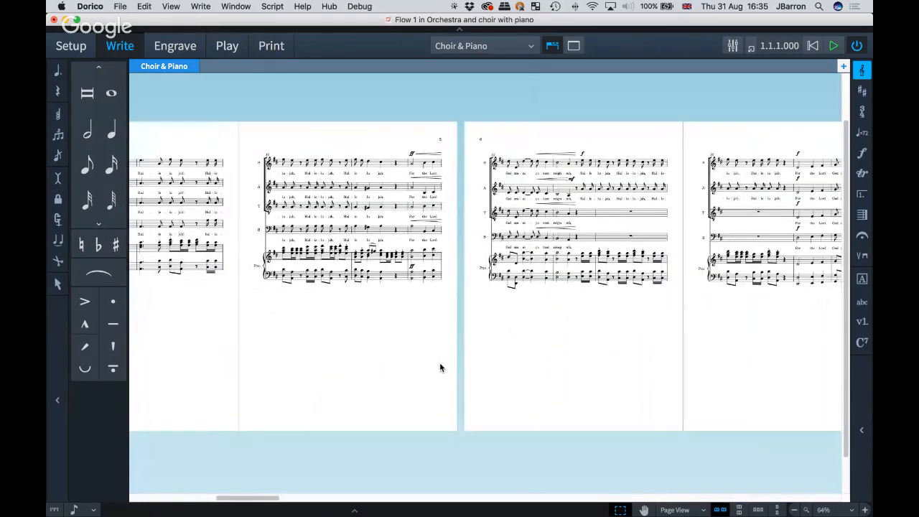
Step: Open Layout Options and review the Page Setup settings against the score pages behind them
{"action": "key", "text": "super+shift+l"}
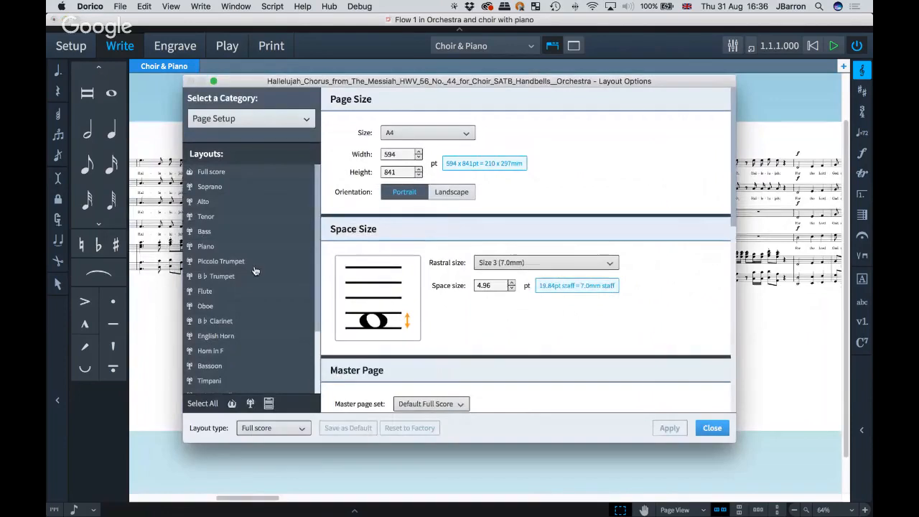
{"action": "scroll", "coordinate": [254, 270], "scroll_direction": "down", "scroll_amount": 3}
{"action": "scroll", "coordinate": [254, 270], "scroll_direction": "up", "scroll_amount": 3}
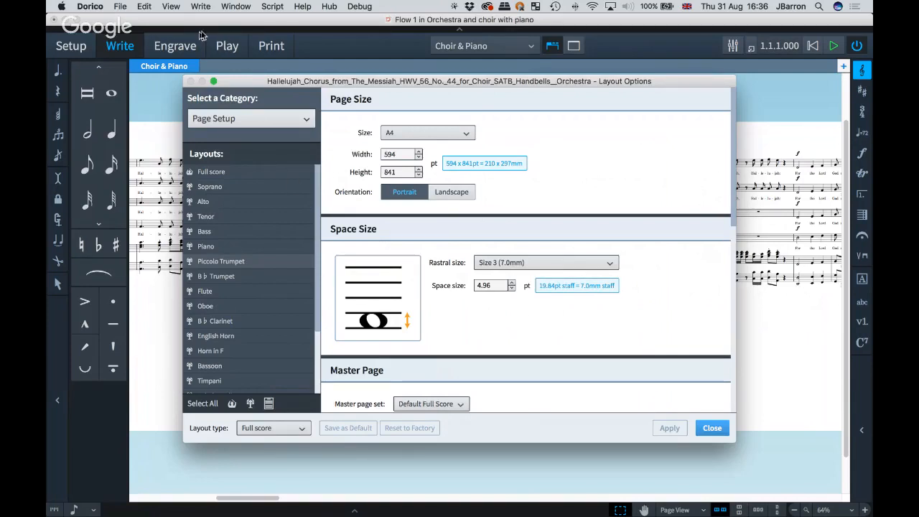
{"action": "left_click_drag", "start_coordinate": [304, 82], "coordinate": [380, 151]}
{"action": "scroll", "coordinate": [296, 128], "scroll_direction": "left", "scroll_amount": 10}
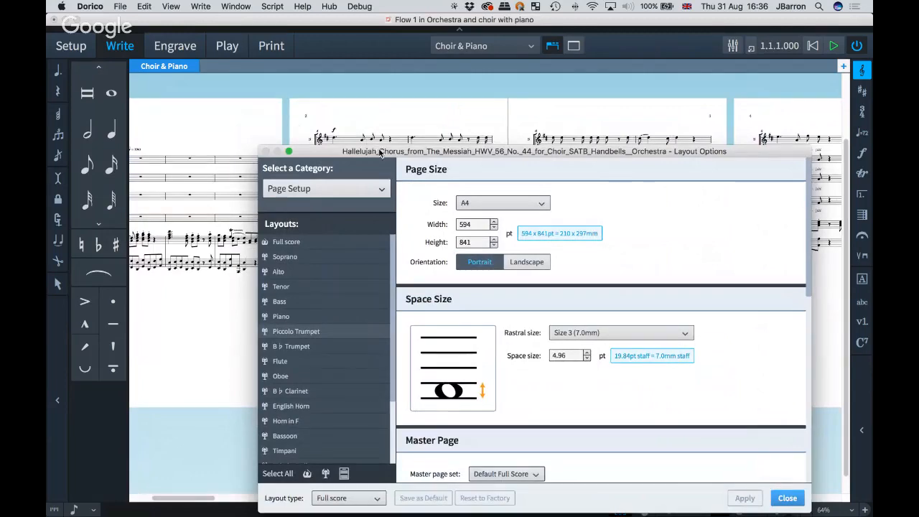
{"action": "left_click_drag", "start_coordinate": [379, 152], "coordinate": [306, 113]}
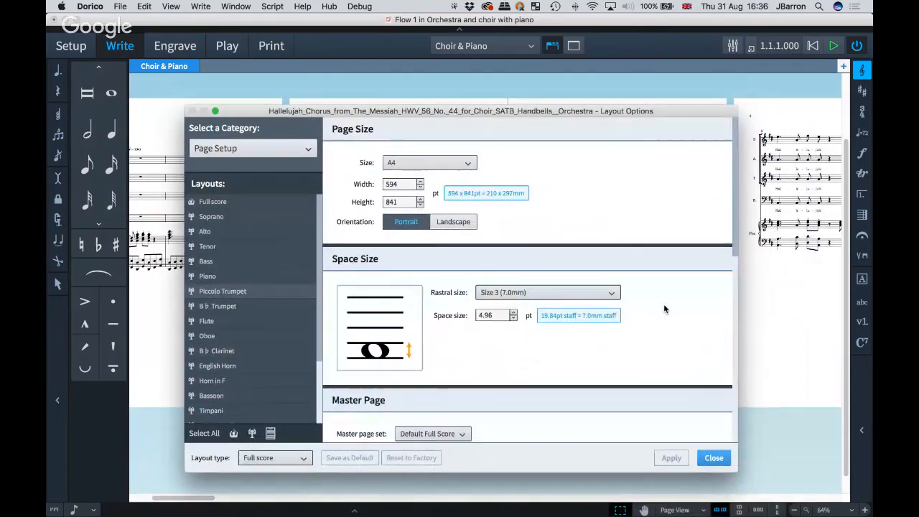
{"action": "scroll", "coordinate": [664, 309], "scroll_direction": "down", "scroll_amount": 5}
{"action": "scroll", "coordinate": [663, 309], "scroll_direction": "down", "scroll_amount": 2}
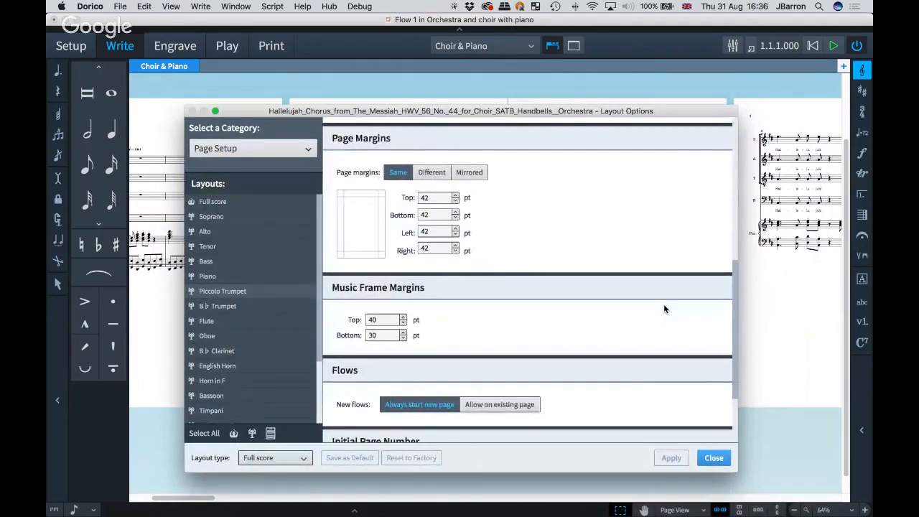
{"action": "scroll", "coordinate": [663, 309], "scroll_direction": "up", "scroll_amount": 5}
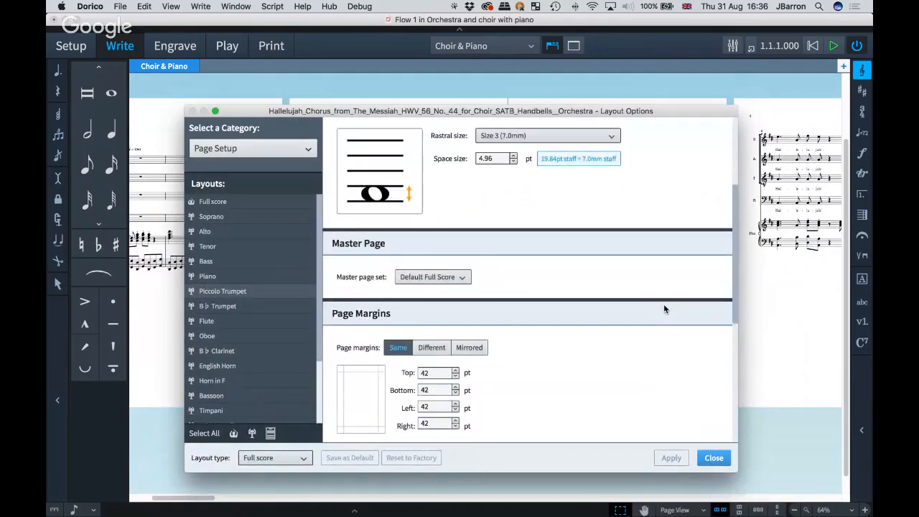
Step: Set the Choir & Piano layout's rastral size to Size 4 (6.5mm), apply it and close Layout Options
{"action": "left_click", "coordinate": [503, 235]}
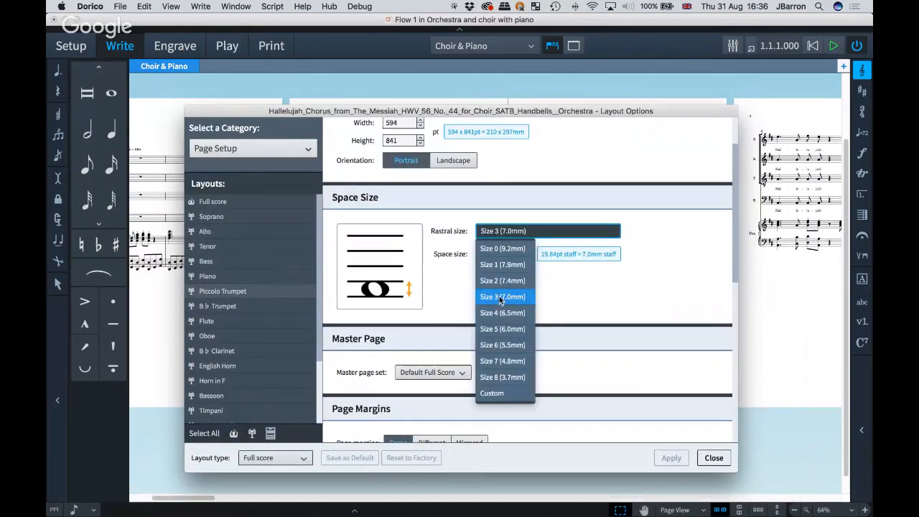
{"action": "left_click", "coordinate": [500, 313]}
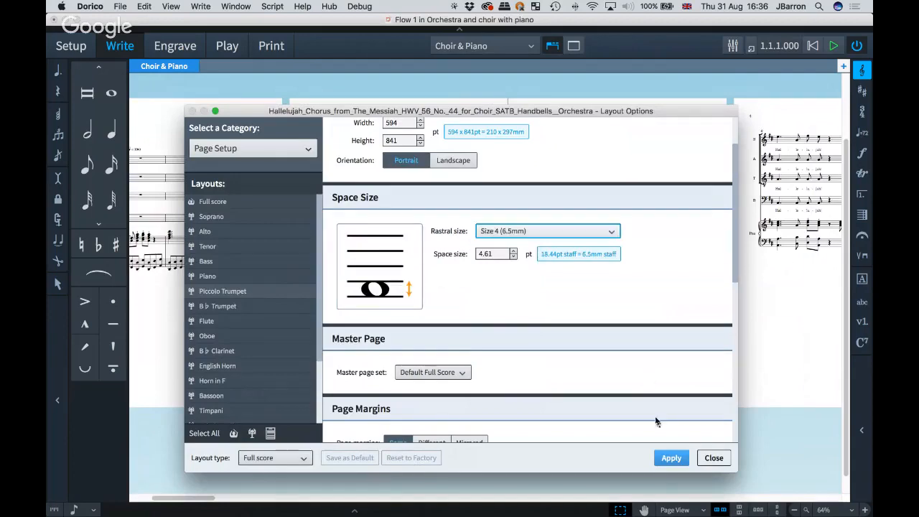
{"action": "left_click", "coordinate": [671, 457]}
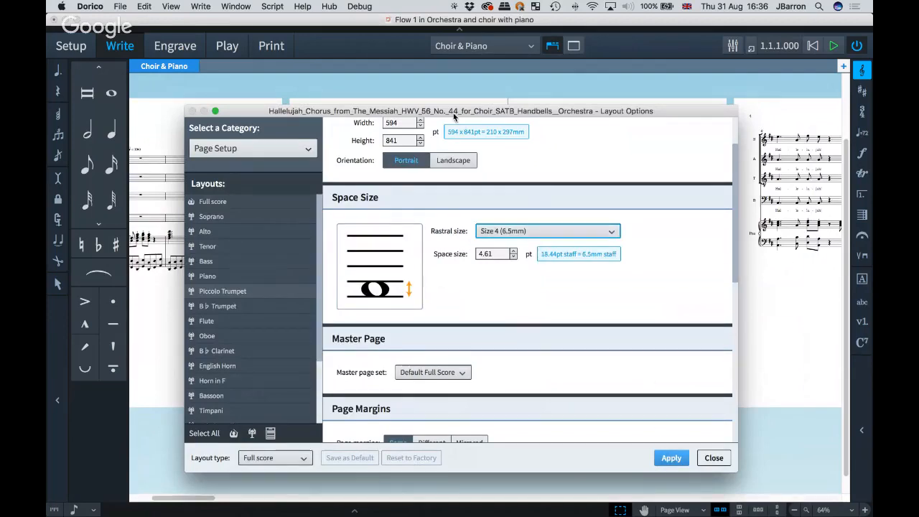
{"action": "left_click", "coordinate": [713, 457]}
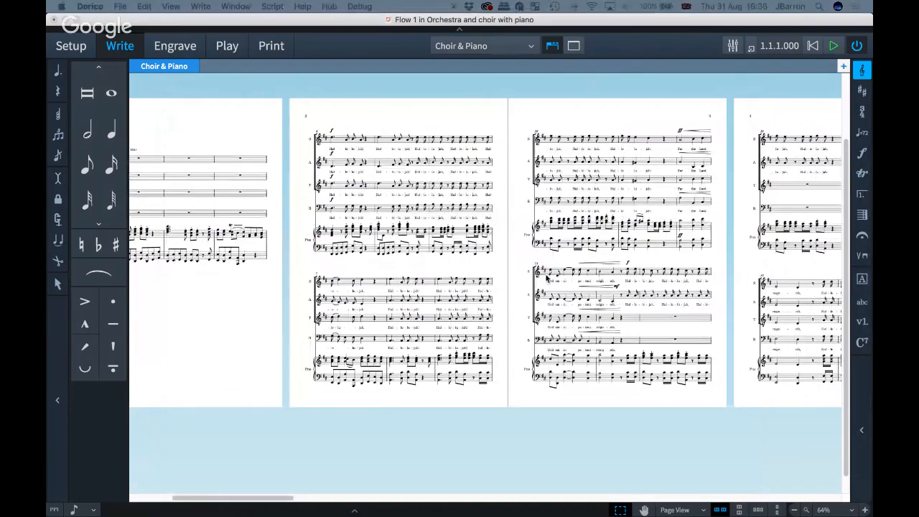
Step: Check the system layout on the resized Choir & Piano pages and review the layout's Page Setup again
{"action": "scroll", "coordinate": [586, 230], "scroll_direction": "right", "scroll_amount": 2}
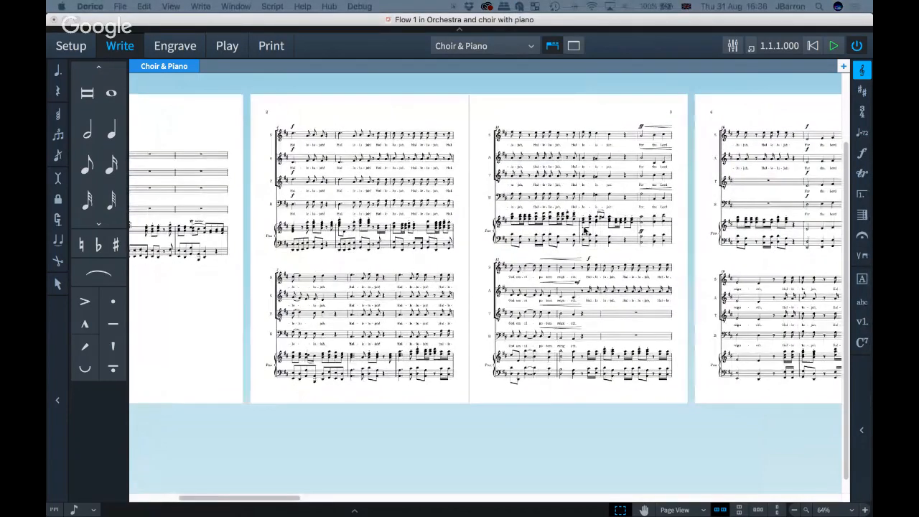
{"action": "scroll", "coordinate": [586, 230], "scroll_direction": "right", "scroll_amount": 10}
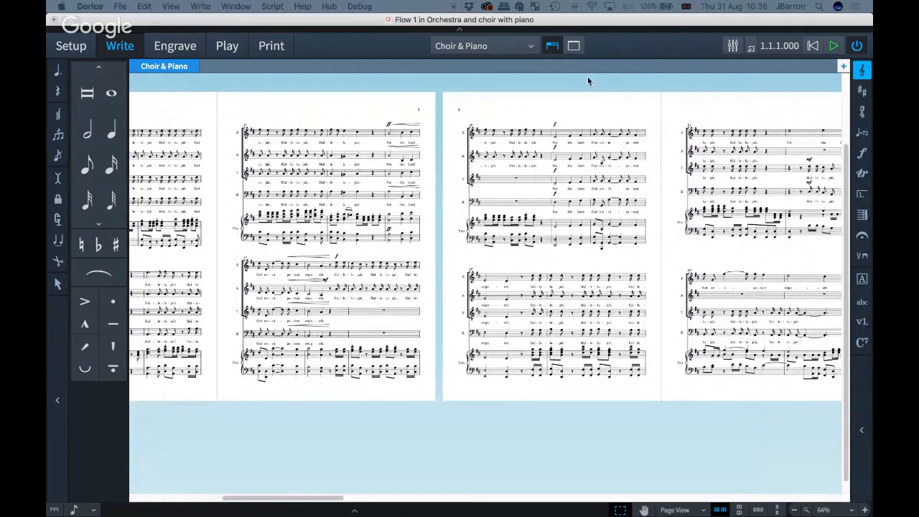
{"action": "key", "text": "super+shift+l"}
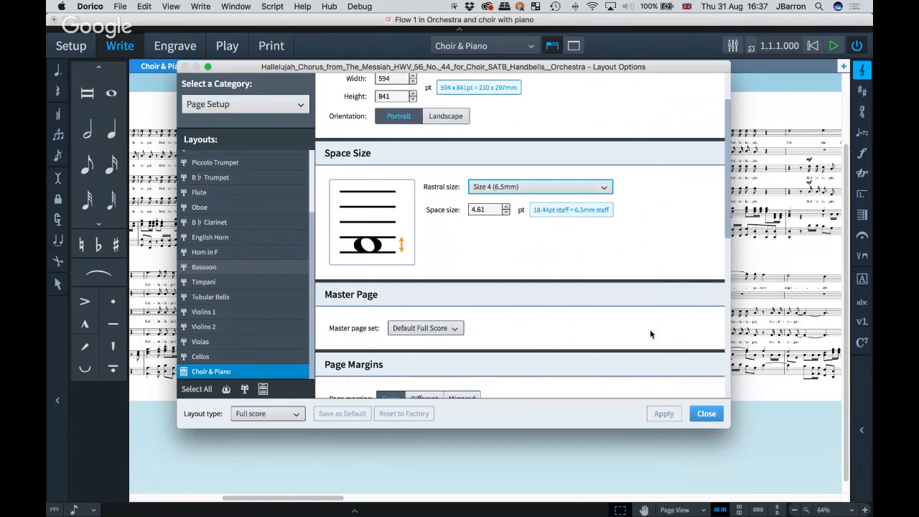
{"action": "left_click", "coordinate": [706, 414]}
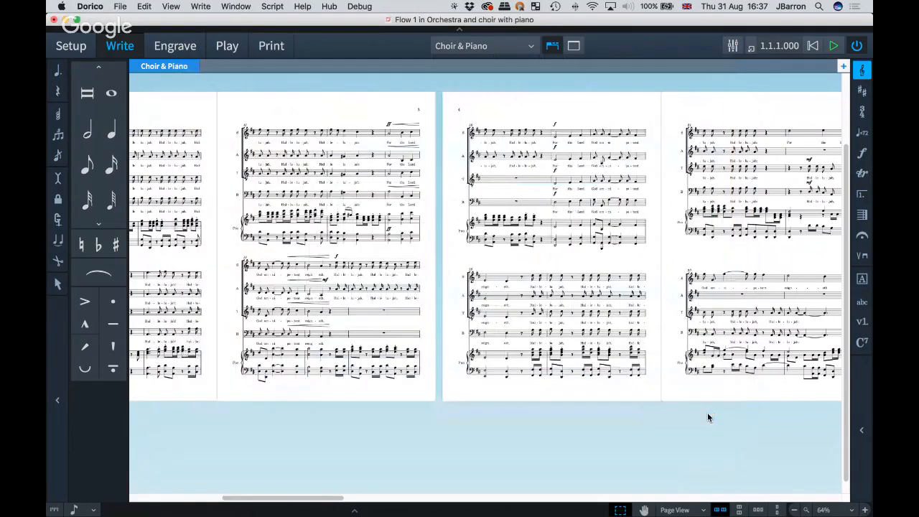
{"action": "scroll", "coordinate": [414, 262], "scroll_direction": "right", "scroll_amount": 10}
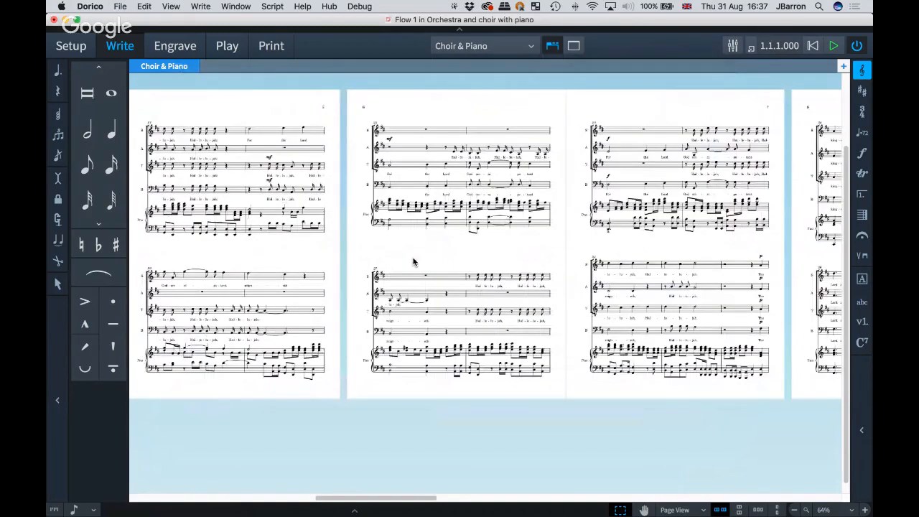
{"action": "scroll", "coordinate": [413, 261], "scroll_direction": "left", "scroll_amount": 8}
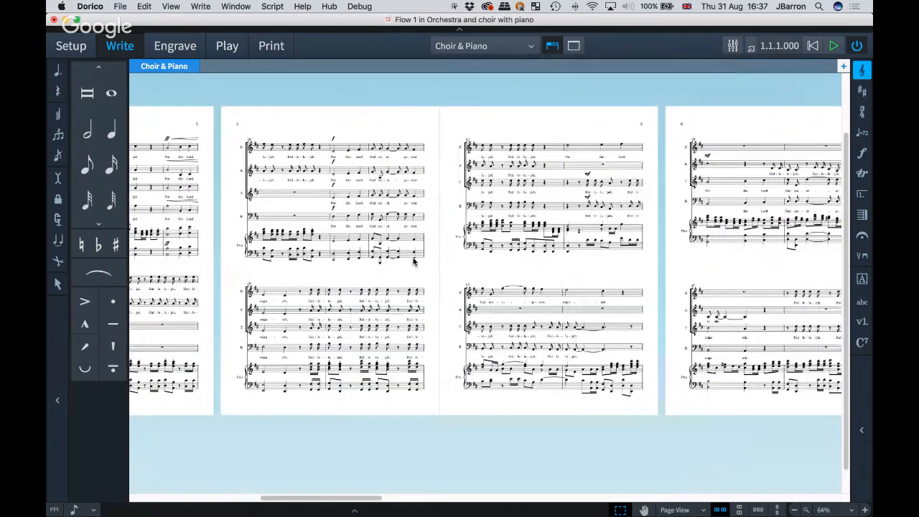
Step: Insert a system break at the start of bar 16 on page 4, working in Engrave mode
{"action": "scroll", "coordinate": [414, 262], "scroll_direction": "up", "scroll_amount": 6}
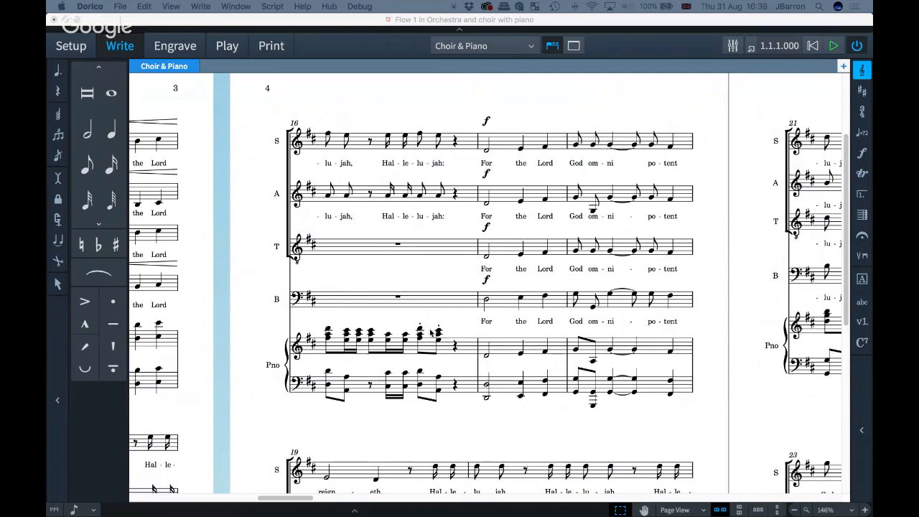
{"action": "left_click", "coordinate": [327, 327]}
{"action": "left_click", "coordinate": [327, 331]}
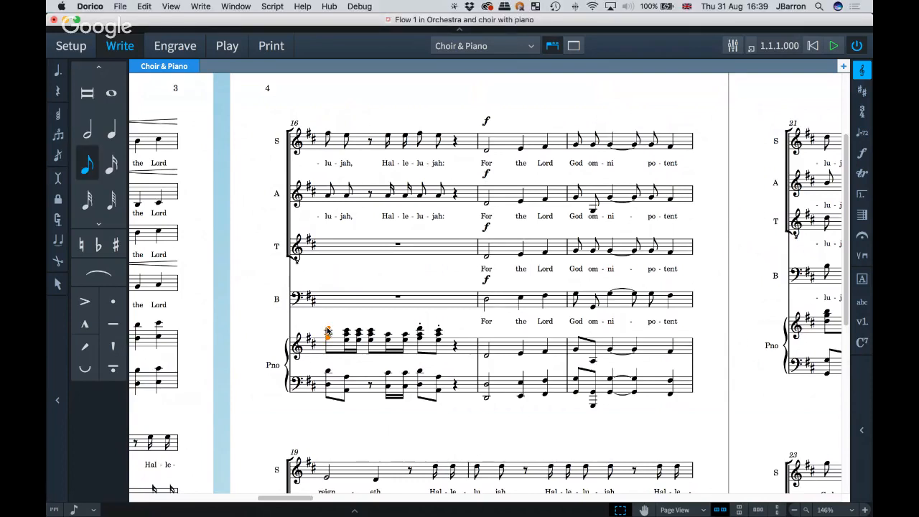
{"action": "left_click", "coordinate": [180, 43]}
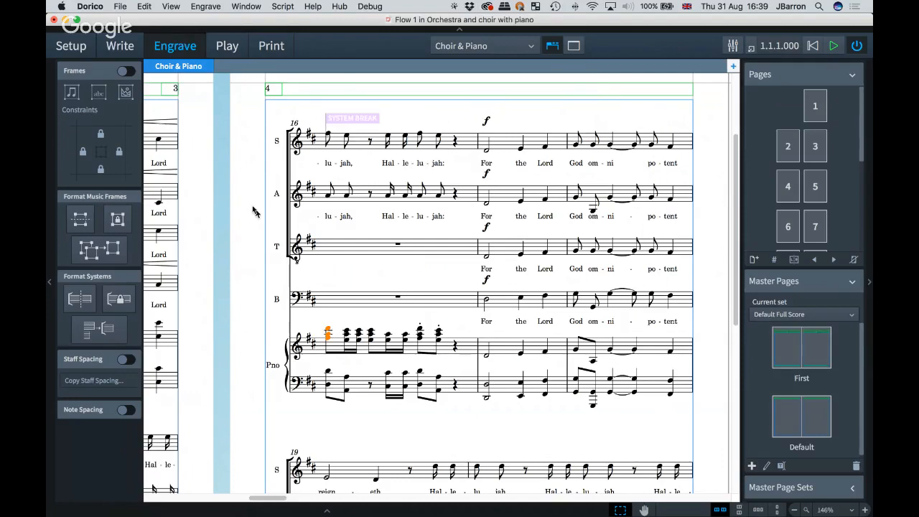
Step: Override the space size at the bar 16 system break and set it to 1 point
{"action": "left_click", "coordinate": [348, 119]}
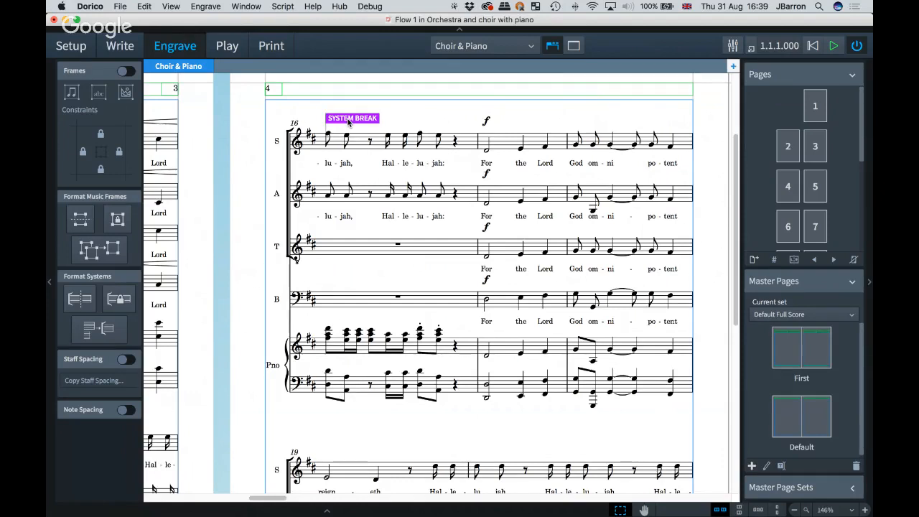
{"action": "key", "text": "ctrl+8"}
{"action": "scroll", "coordinate": [348, 251], "scroll_direction": "down", "scroll_amount": 2}
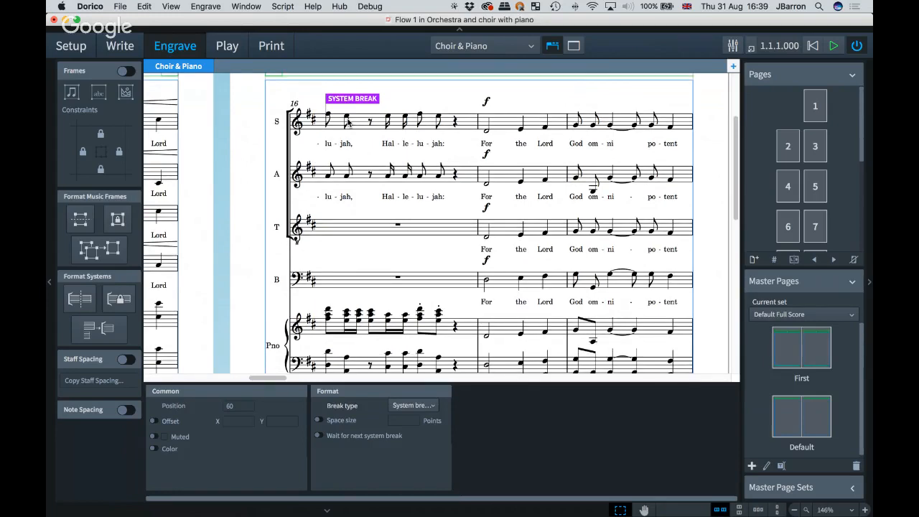
{"action": "left_click", "coordinate": [320, 419]}
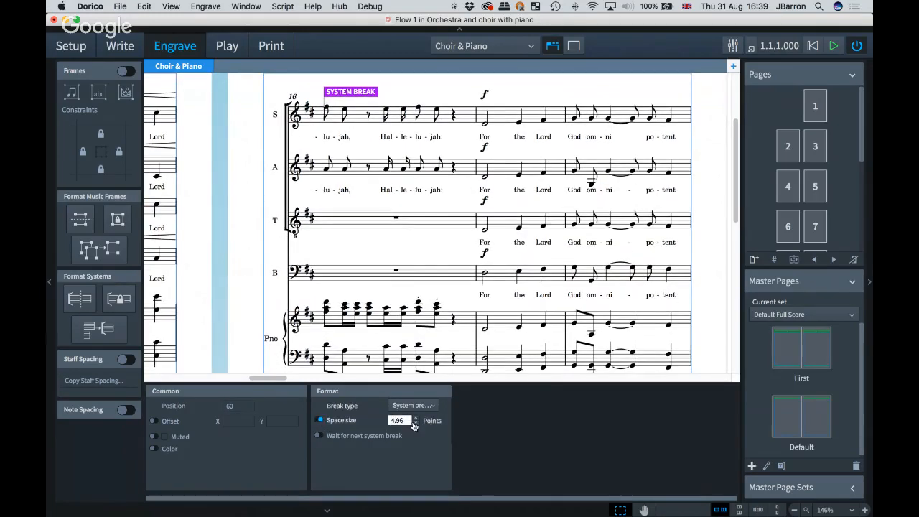
{"action": "type", "text": "1"}
{"action": "key", "text": "Return"}
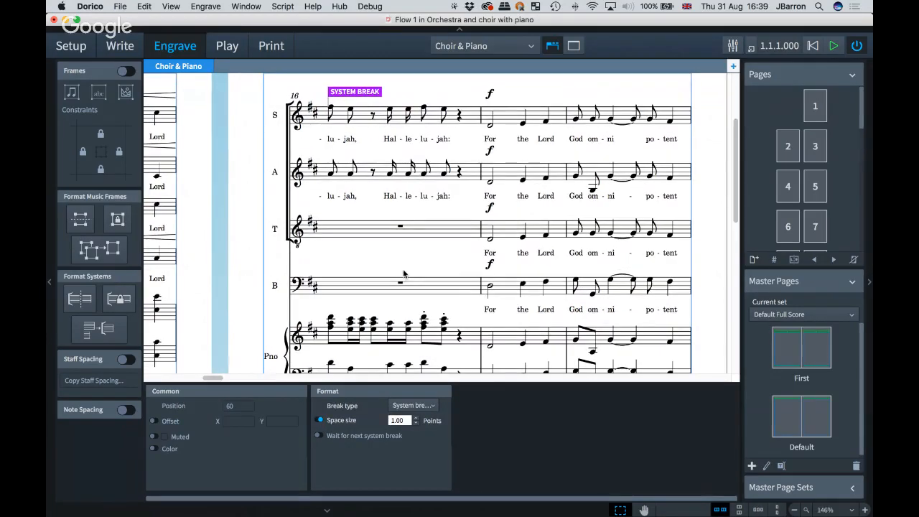
Step: Try a space size of 4 points for the bar 16 system break and settle on 3 points
{"action": "double_click", "coordinate": [415, 420]}
{"action": "type", "text": "4"}
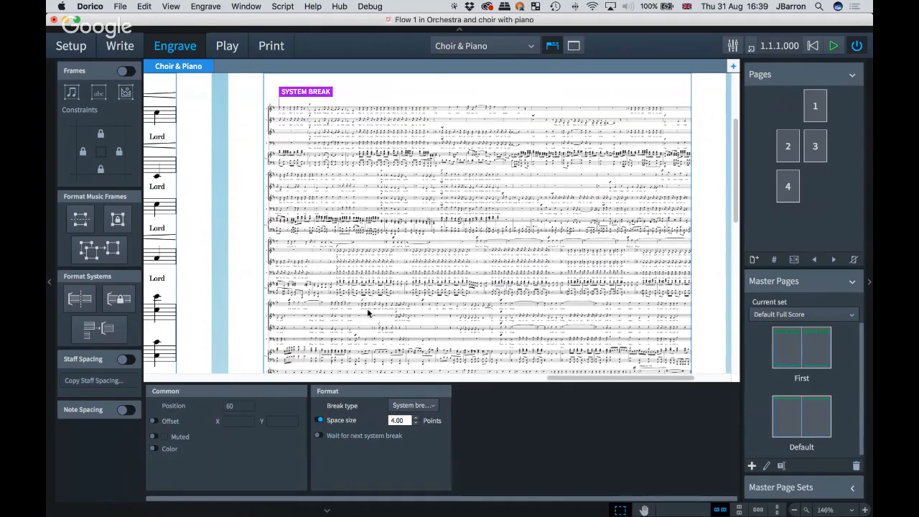
{"action": "key", "text": "Return"}
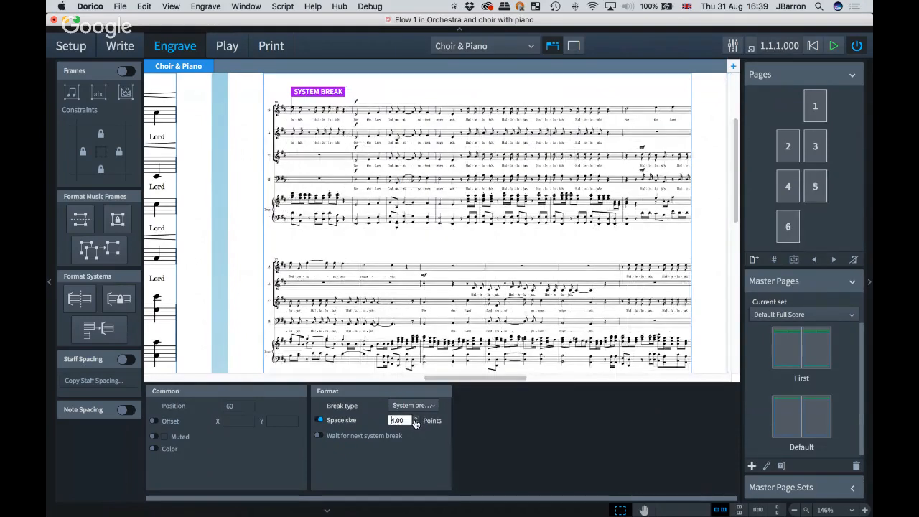
{"action": "scroll", "coordinate": [305, 234], "scroll_direction": "left", "scroll_amount": 5}
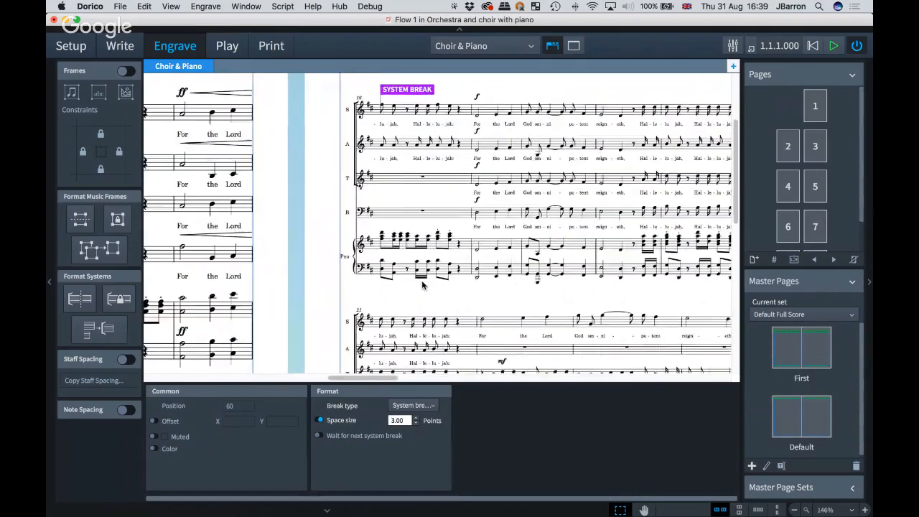
Step: Hide the page and properties settings and compare the staff sizes before and after the bar 16 system break
{"action": "key", "text": "super+9"}
{"action": "key", "text": "super+8"}
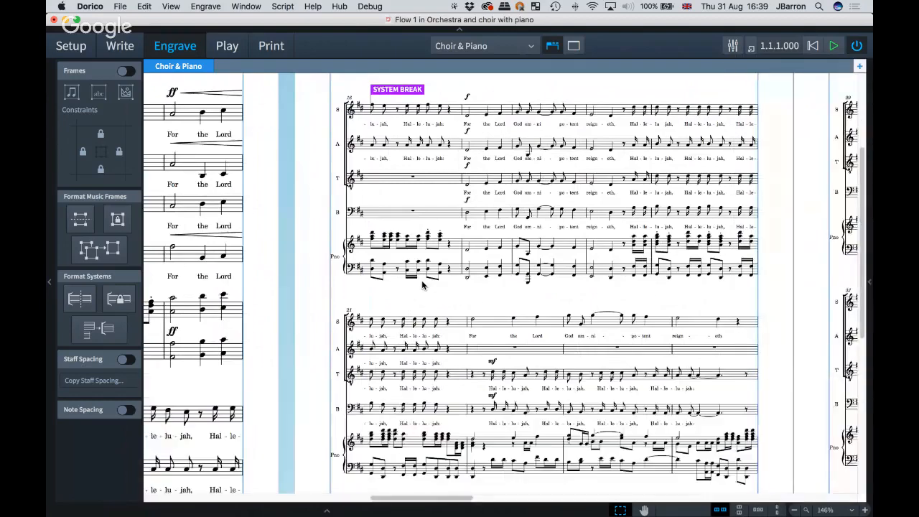
{"action": "scroll", "coordinate": [423, 285], "scroll_direction": "right", "scroll_amount": 4}
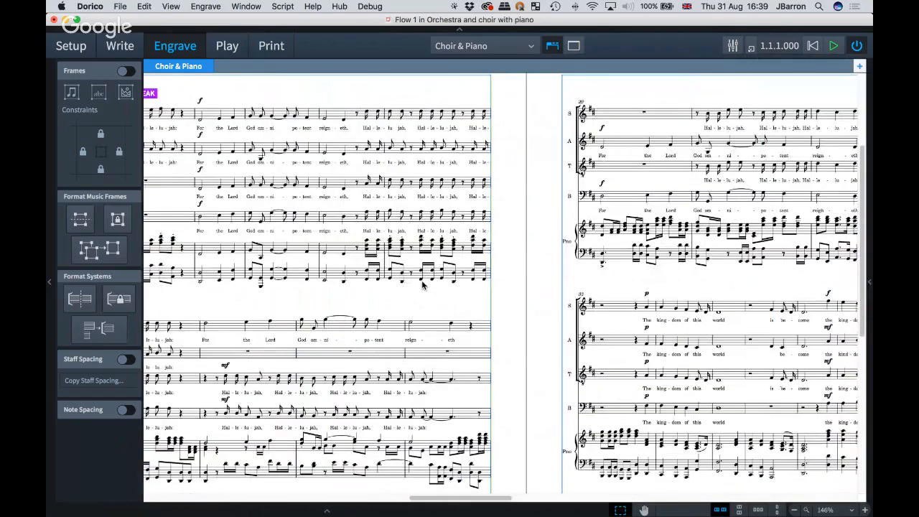
{"action": "scroll", "coordinate": [422, 285], "scroll_direction": "left", "scroll_amount": 3}
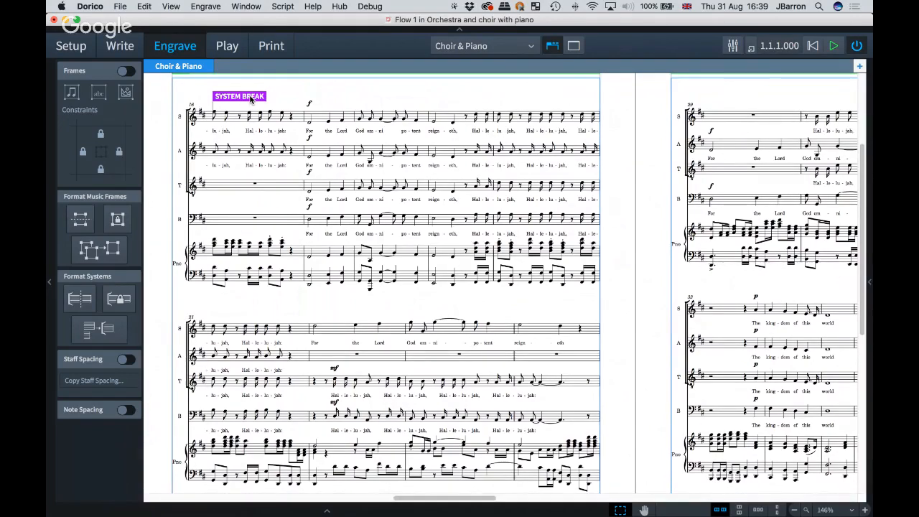
{"action": "scroll", "coordinate": [302, 252], "scroll_direction": "left", "scroll_amount": 10}
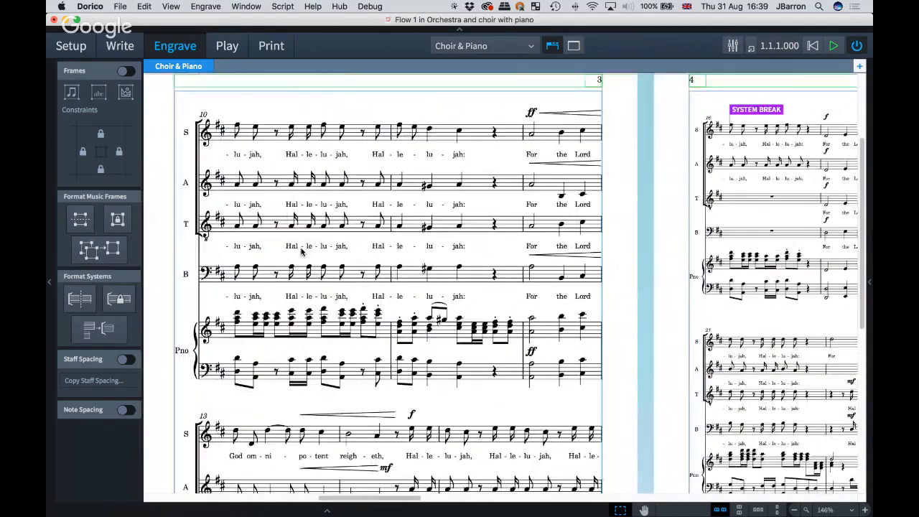
{"action": "scroll", "coordinate": [301, 252], "scroll_direction": "left", "scroll_amount": 12}
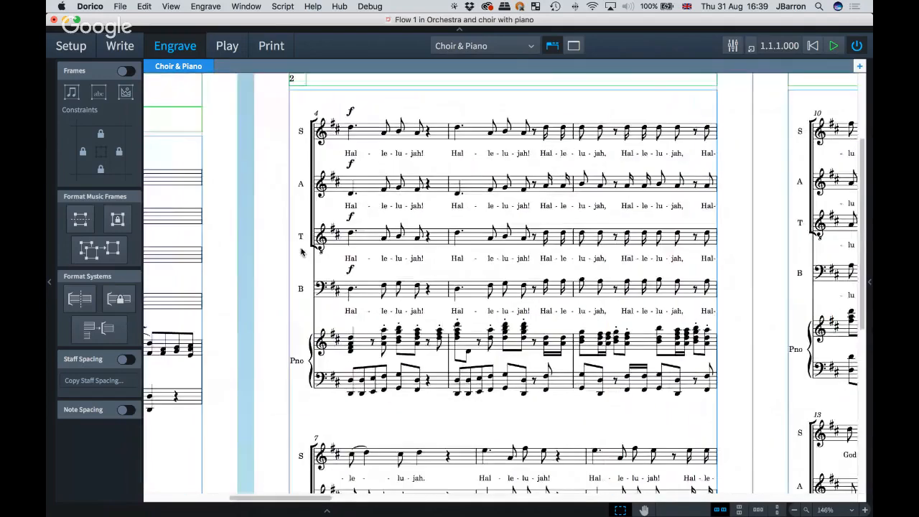
{"action": "scroll", "coordinate": [301, 252], "scroll_direction": "left", "scroll_amount": 9}
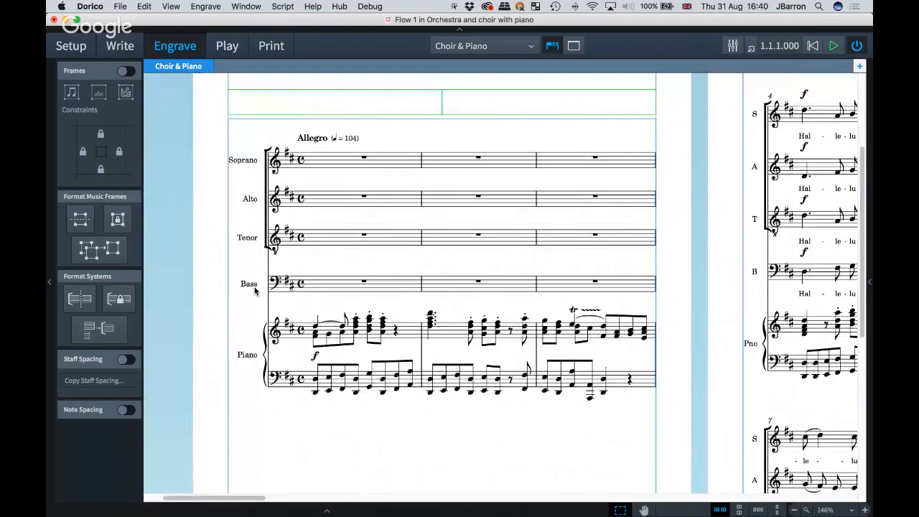
{"action": "scroll", "coordinate": [248, 301], "scroll_direction": "right", "scroll_amount": 2}
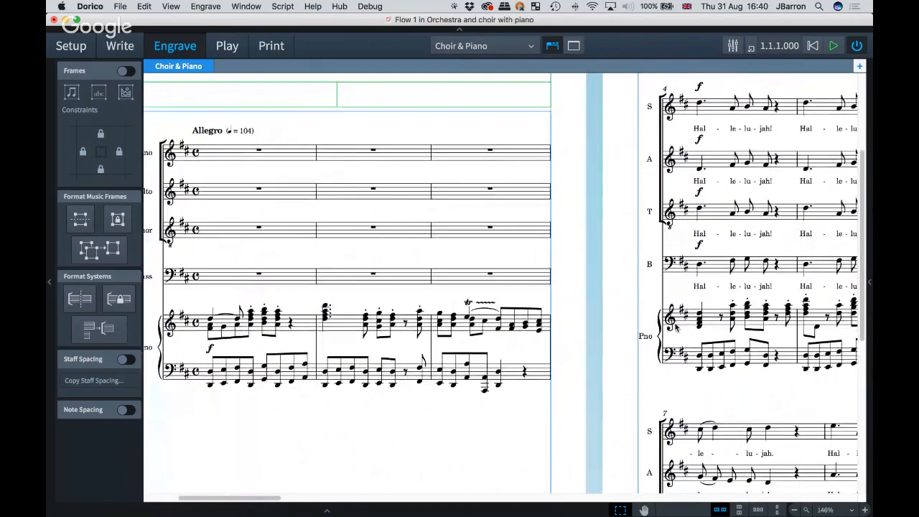
{"action": "scroll", "coordinate": [676, 327], "scroll_direction": "right", "scroll_amount": 3}
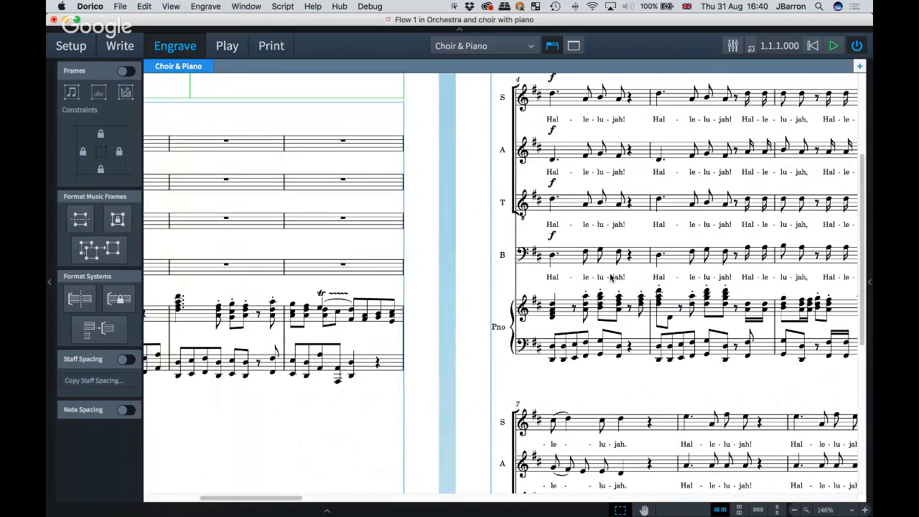
{"action": "scroll", "coordinate": [610, 278], "scroll_direction": "right", "scroll_amount": 1}
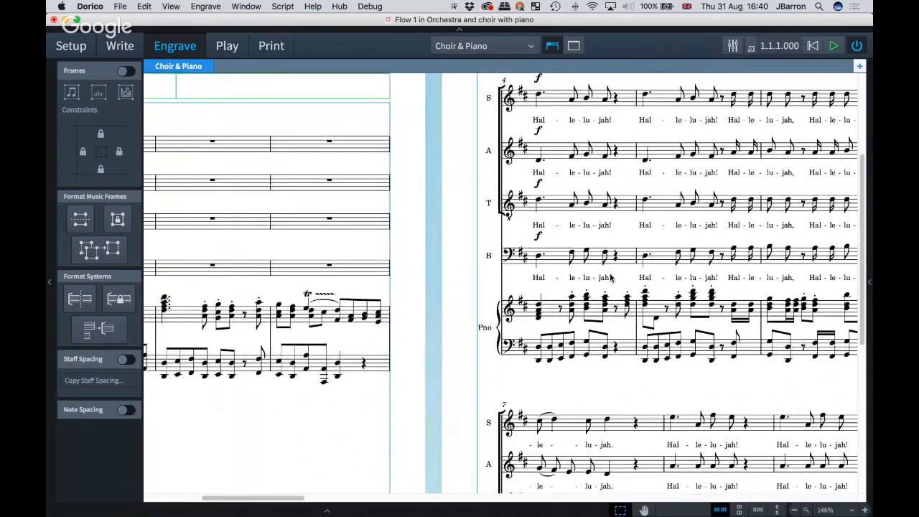